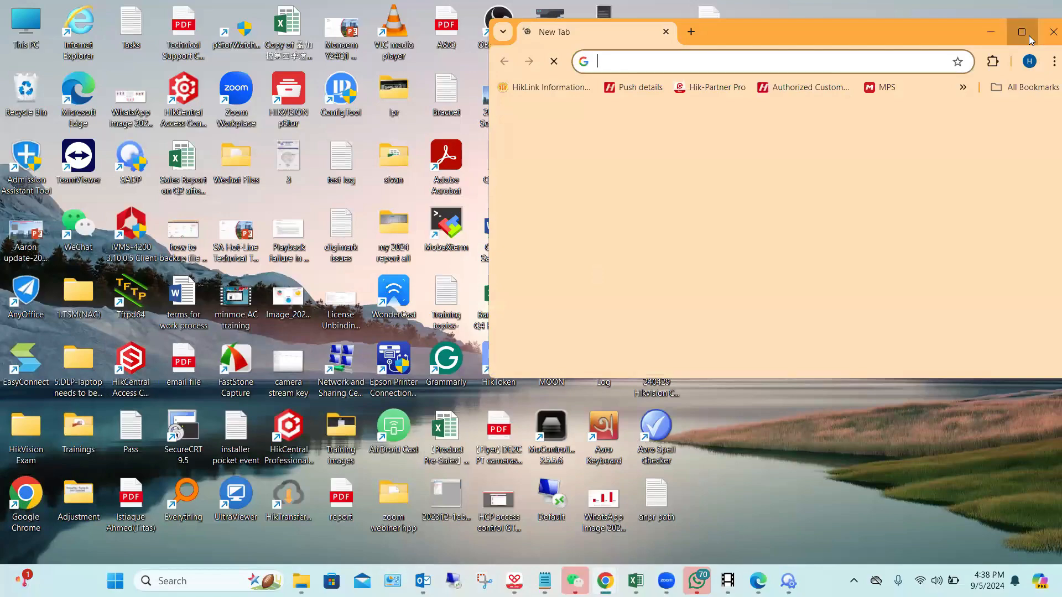
Step: Search Google for "hikcentral access control" in a maximized browser window
left_click(1030, 37)
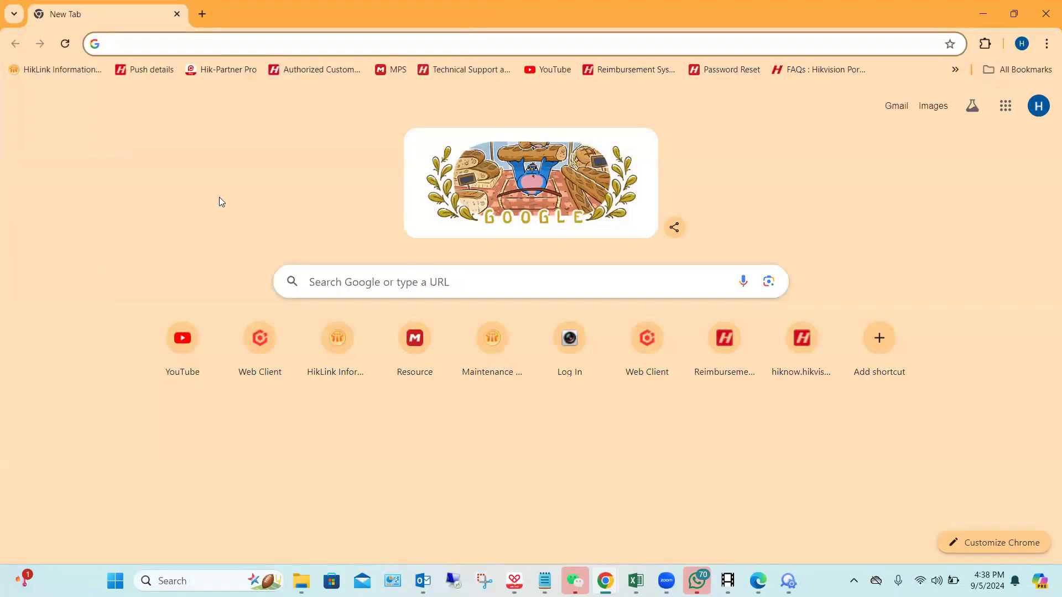
type("Hik cen")
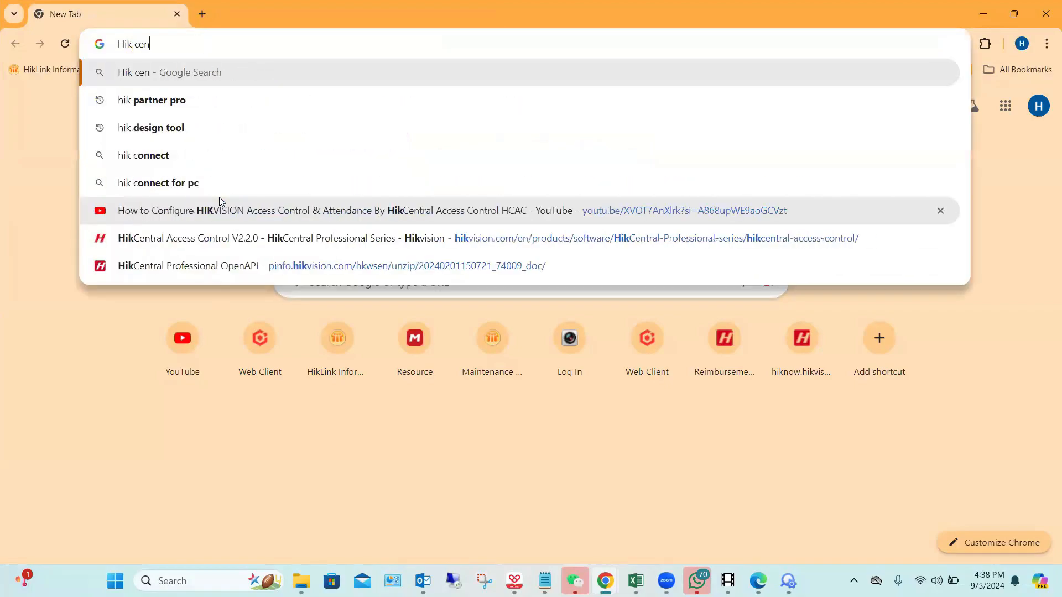
type("tra")
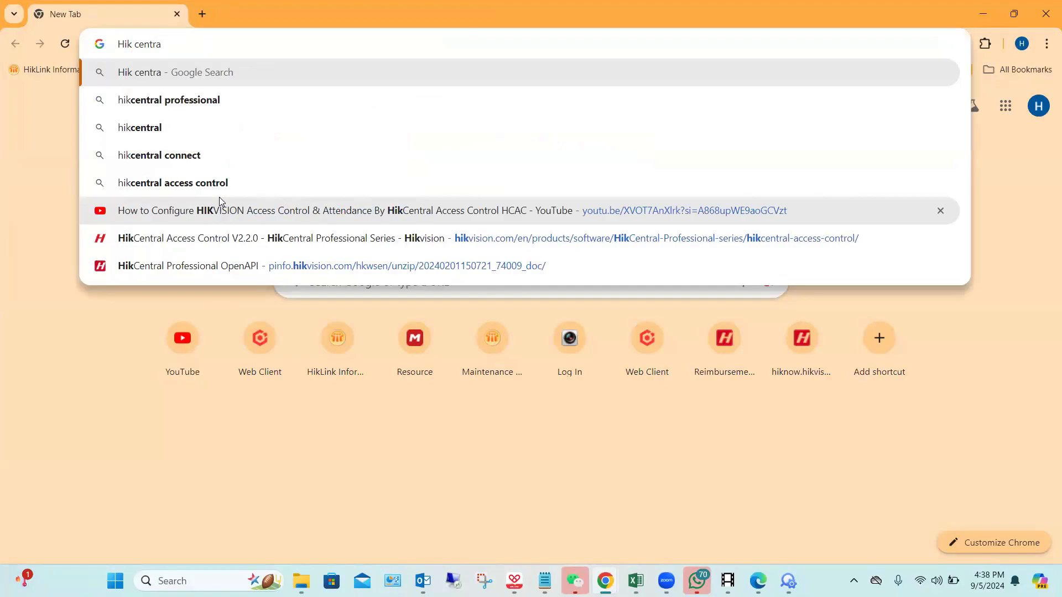
left_click(216, 183)
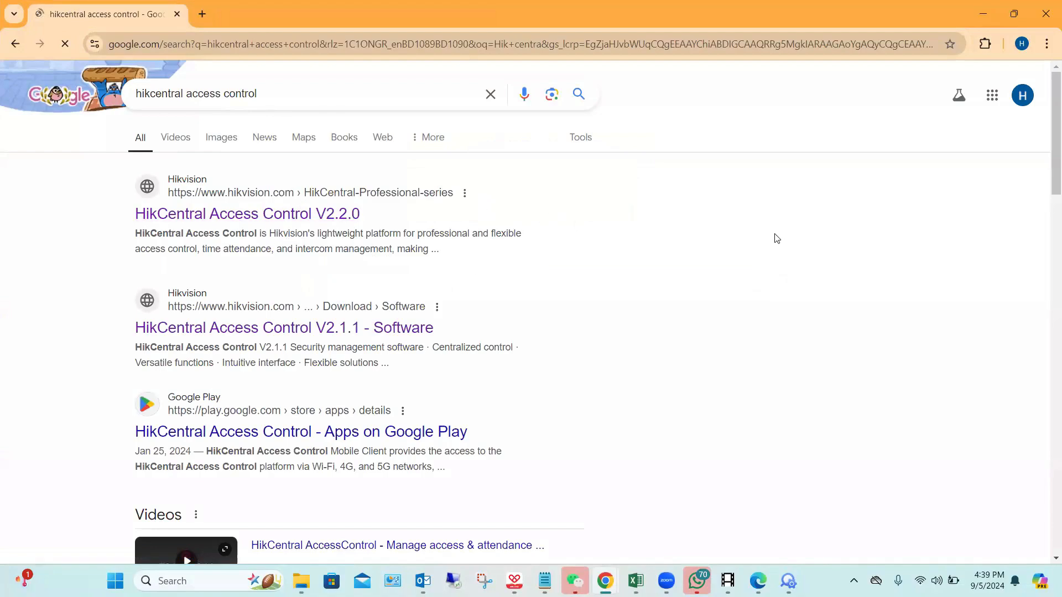
Step: Open the HikCentral Access Control Service Manager from the desktop, check the status of its services, and close it
left_click(979, 17)
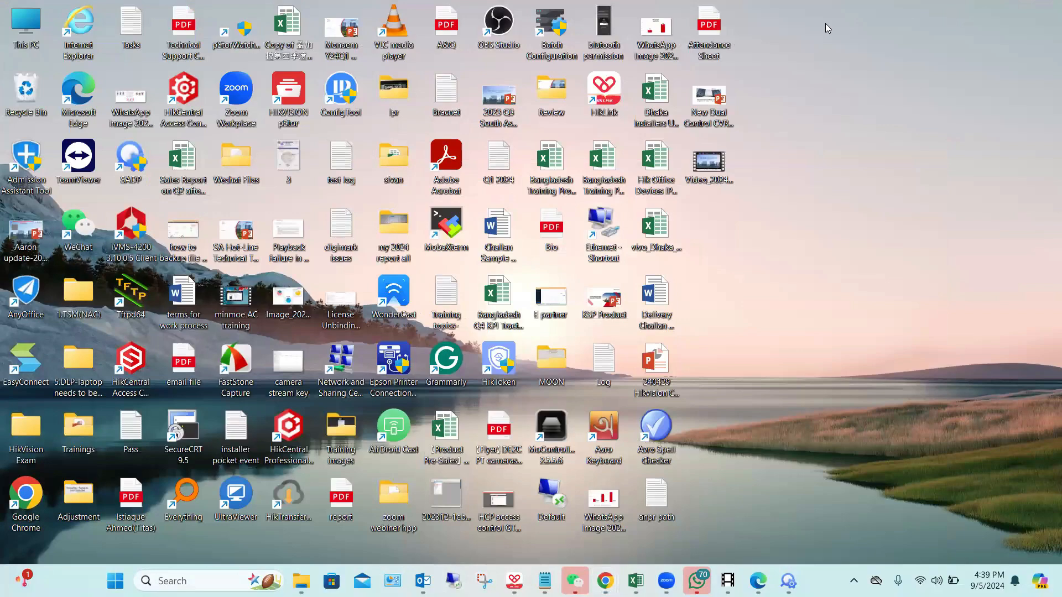
key("shift+F10")
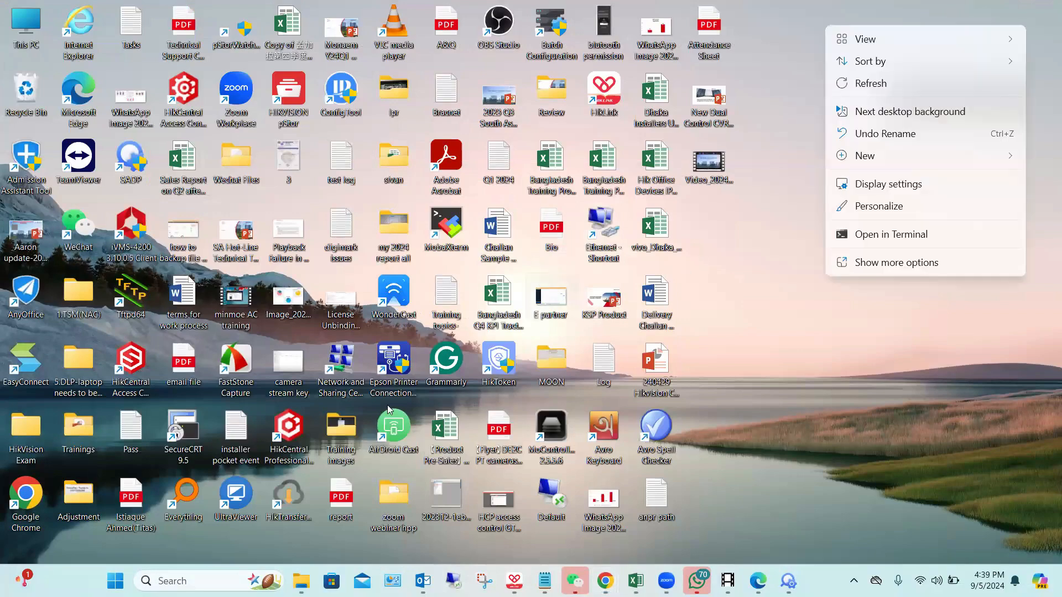
left_click(124, 362)
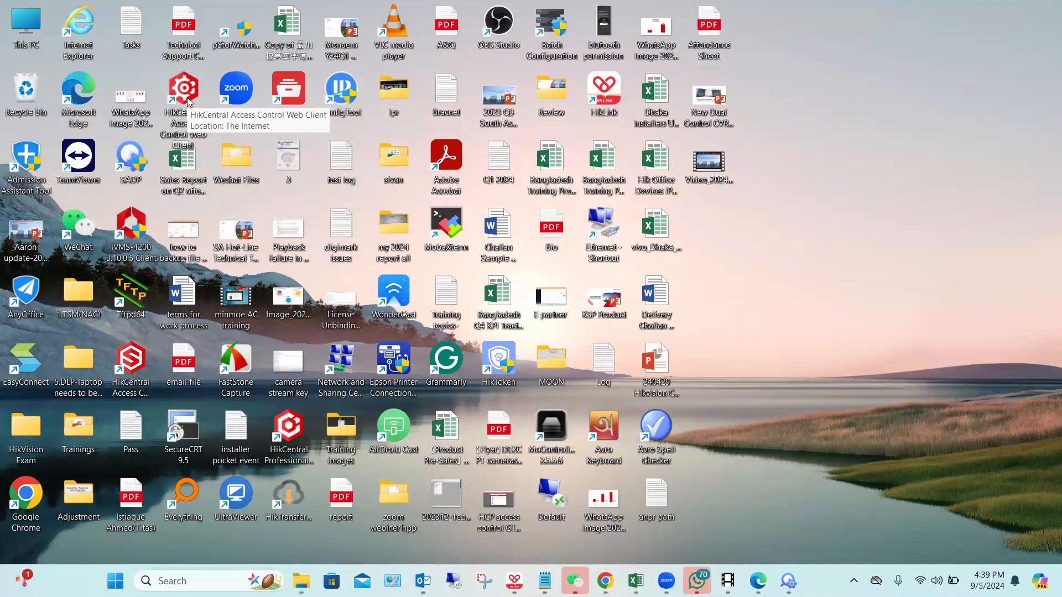
left_click(136, 366)
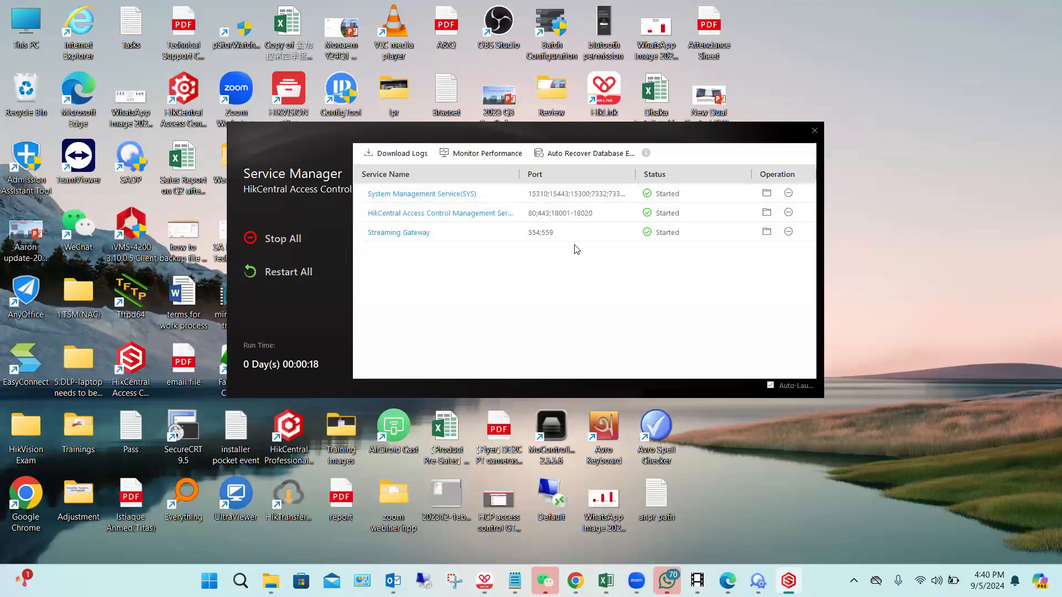
left_click(813, 131)
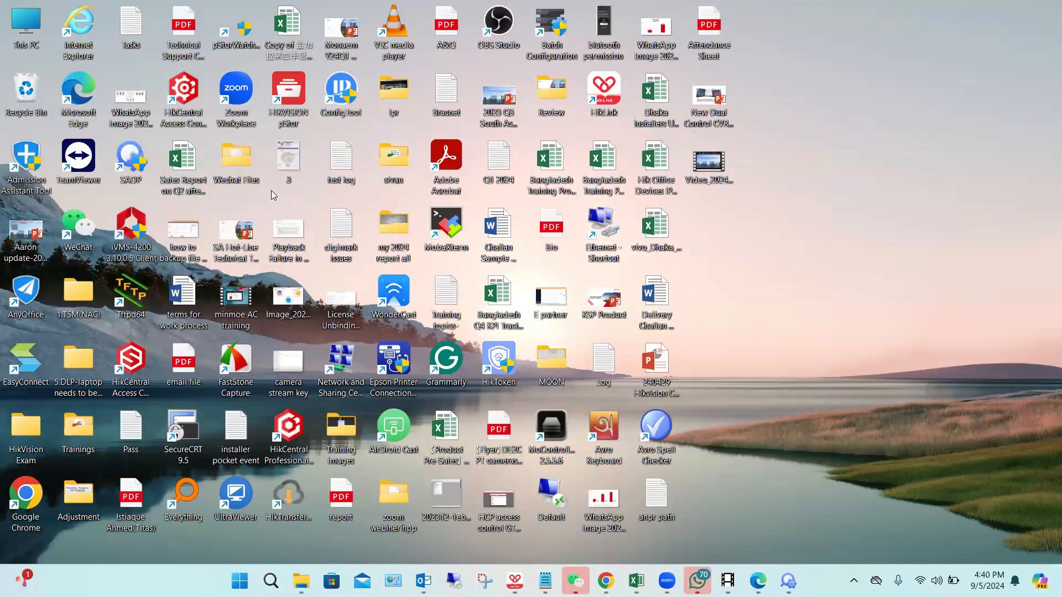
Step: Open the HikCentral Access Control Web Client in Edge, continuing to 127.0.0.1 despite the certificate warning, and close the two PDF tabs
left_click(183, 88)
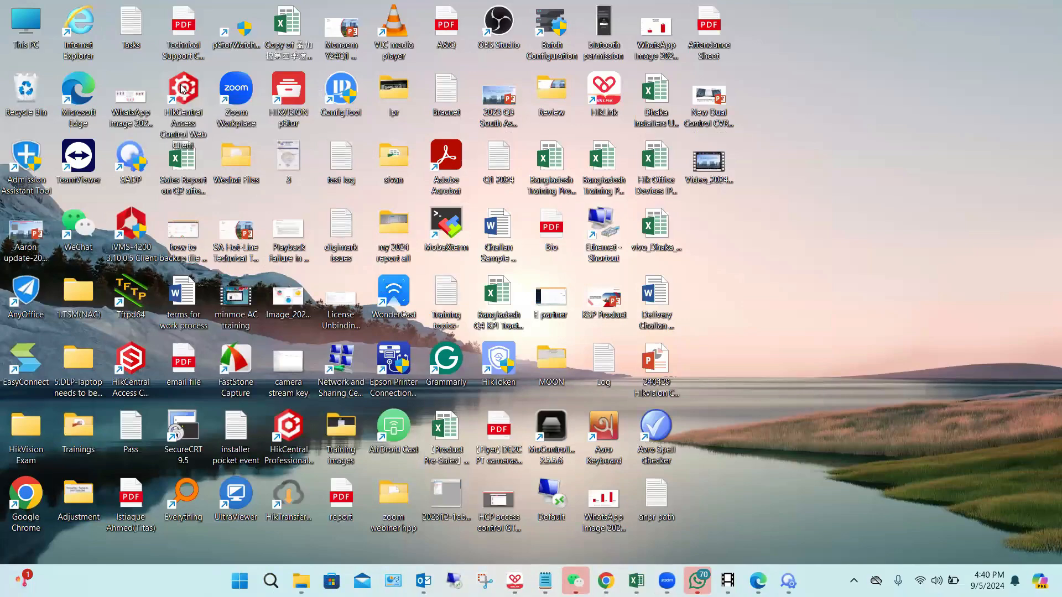
double_click(183, 87)
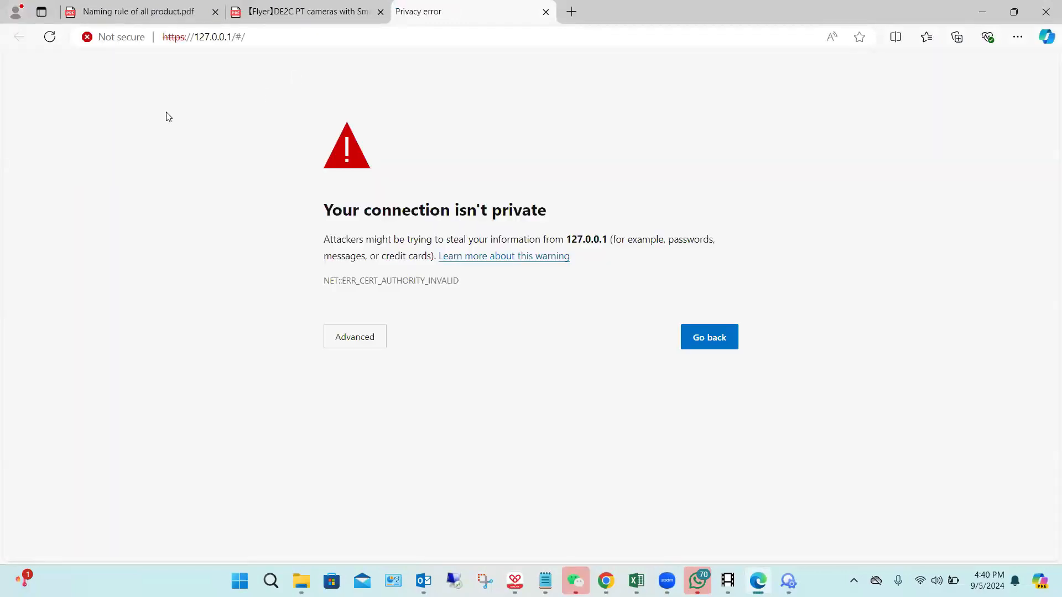
left_click(356, 339)
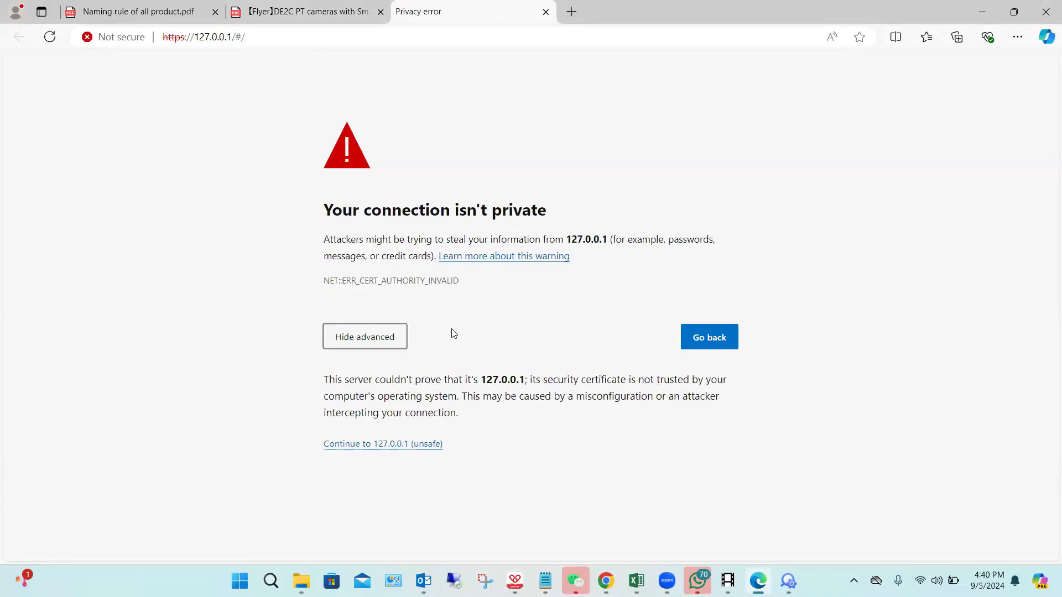
left_click(416, 444)
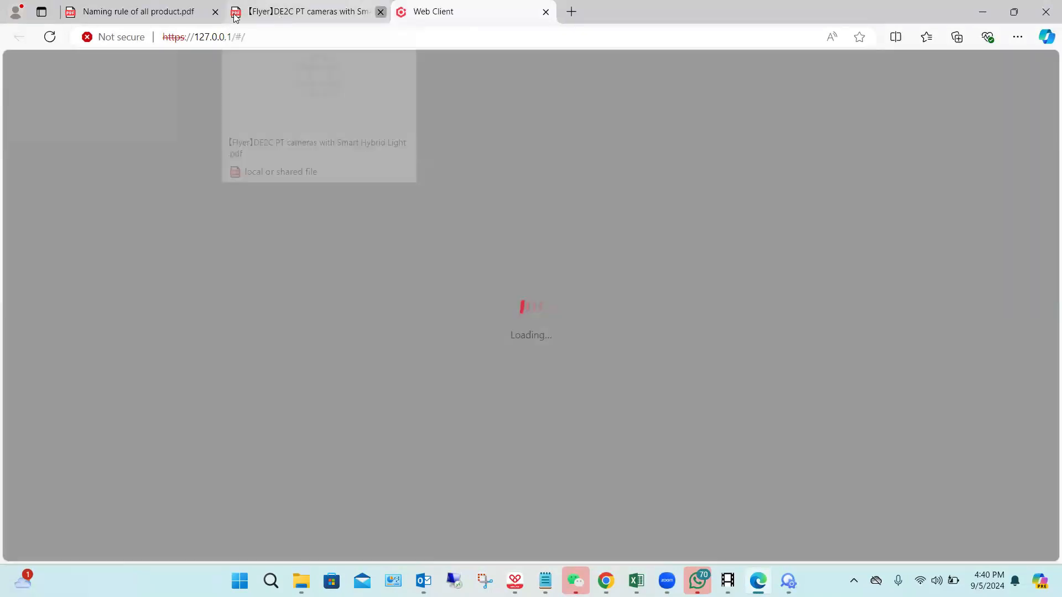
left_click(215, 12)
left_click(215, 12)
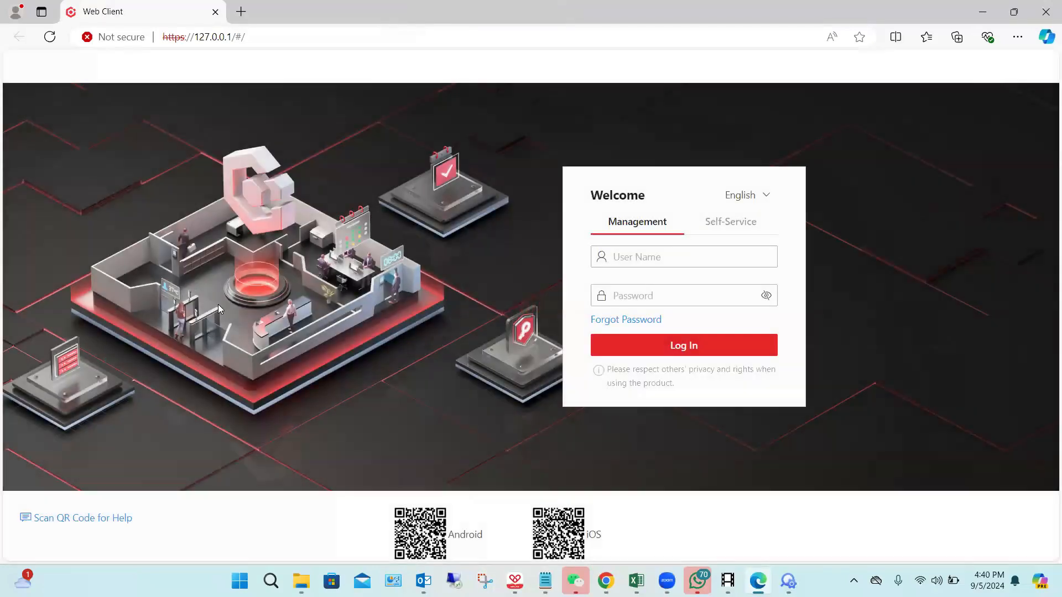
Step: Fill in the Management login form with the user name admin and the saved account password
left_click(670, 259)
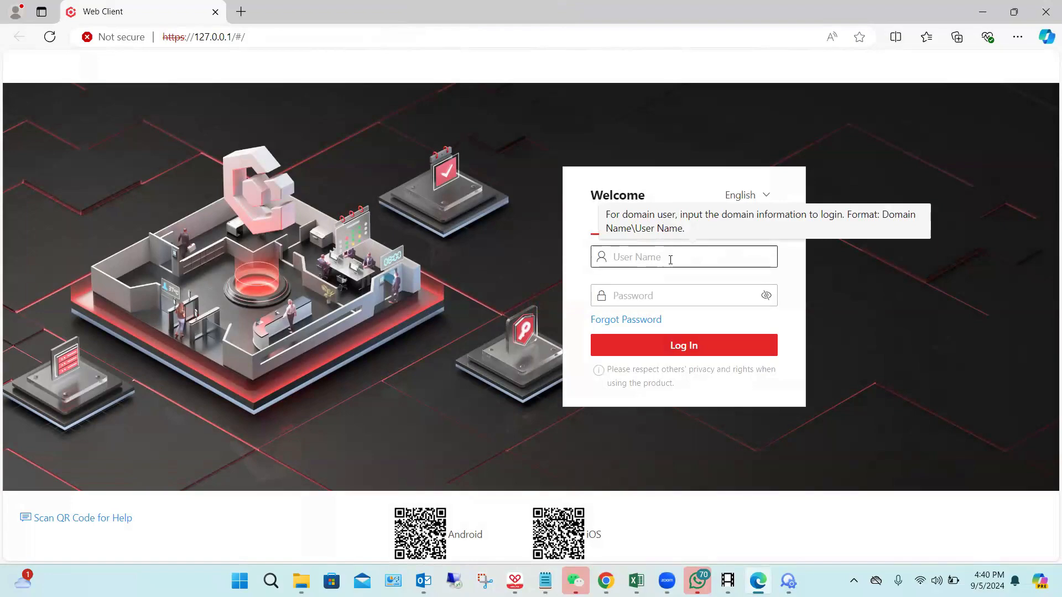
type("adm")
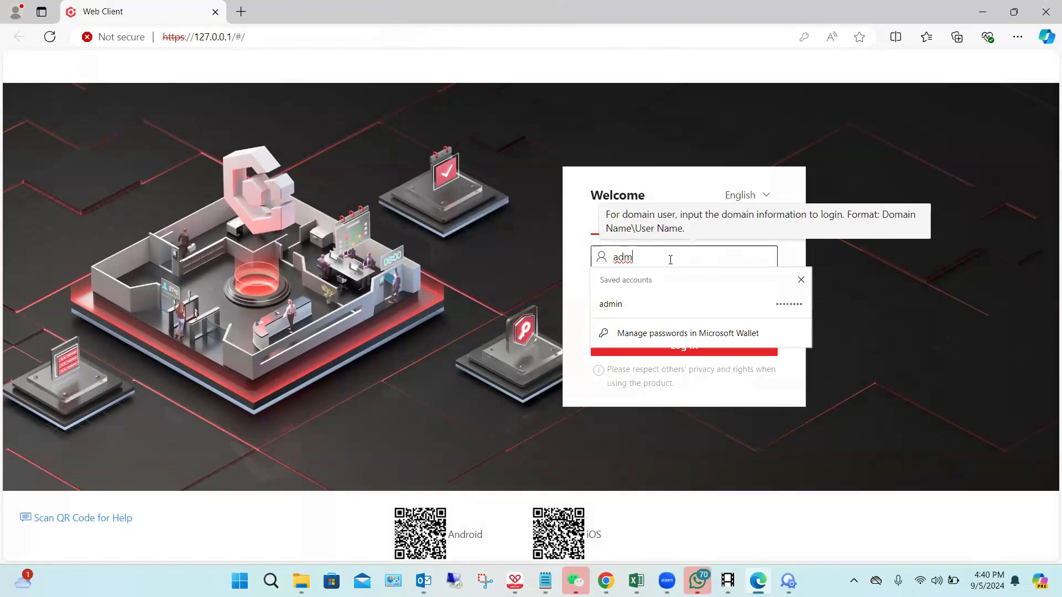
left_click(665, 306)
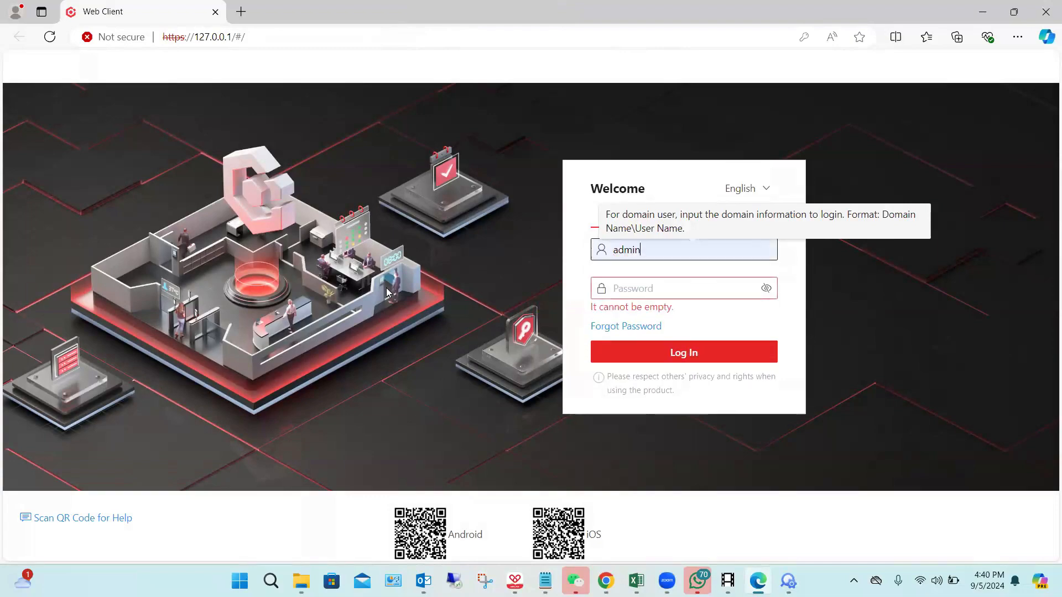
left_click(653, 288)
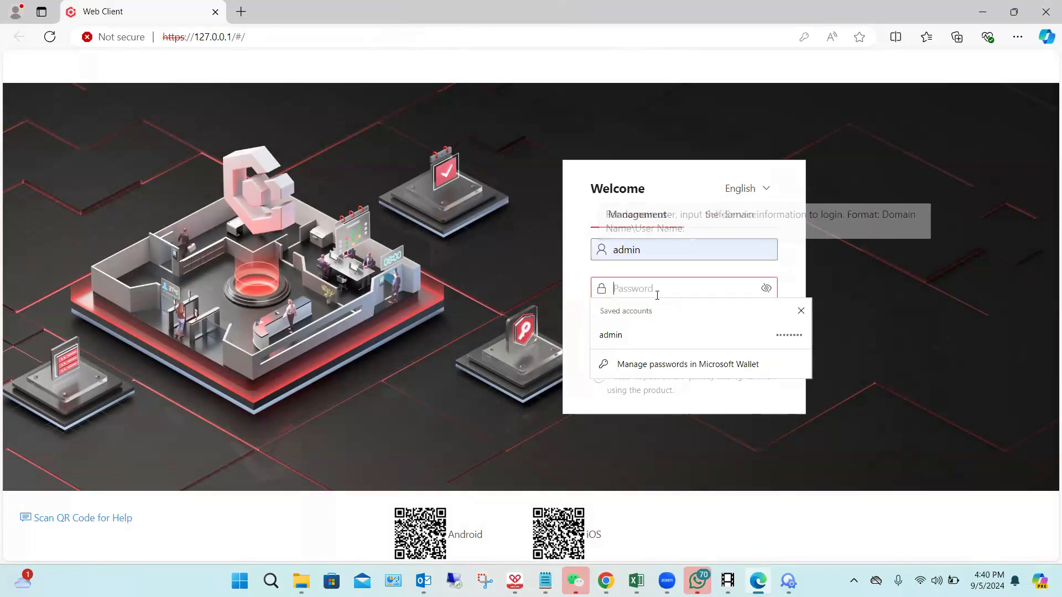
left_click(653, 339)
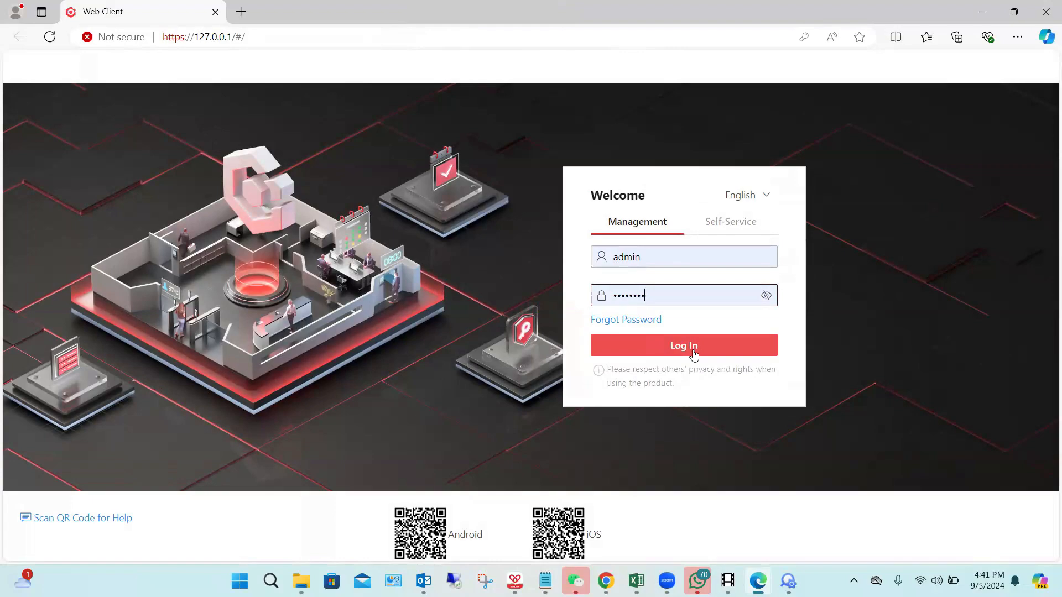
Step: View the forgotten-password form with its security questions and close it
left_click(632, 319)
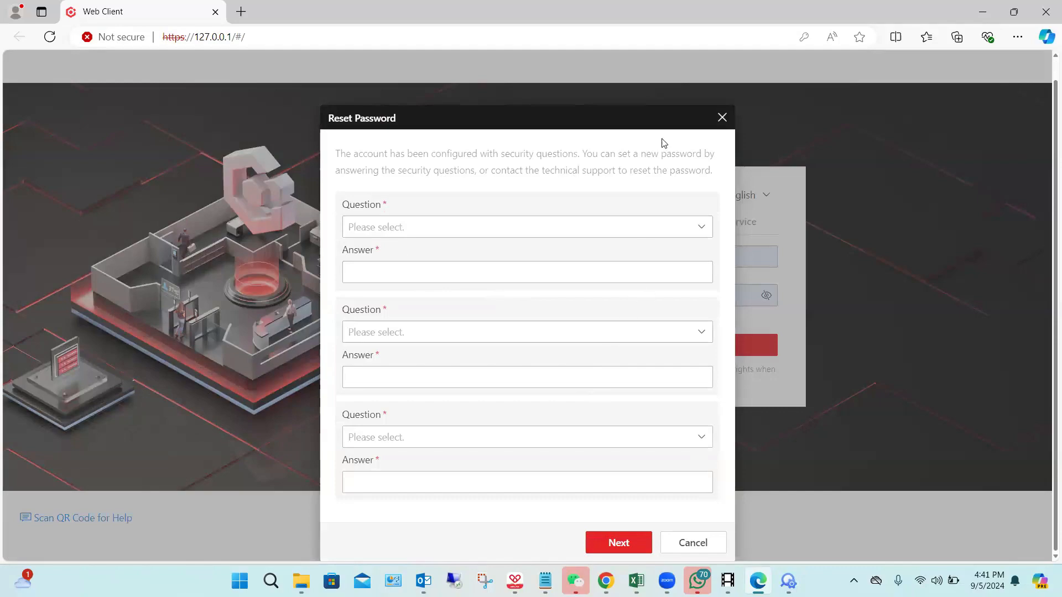
left_click(722, 117)
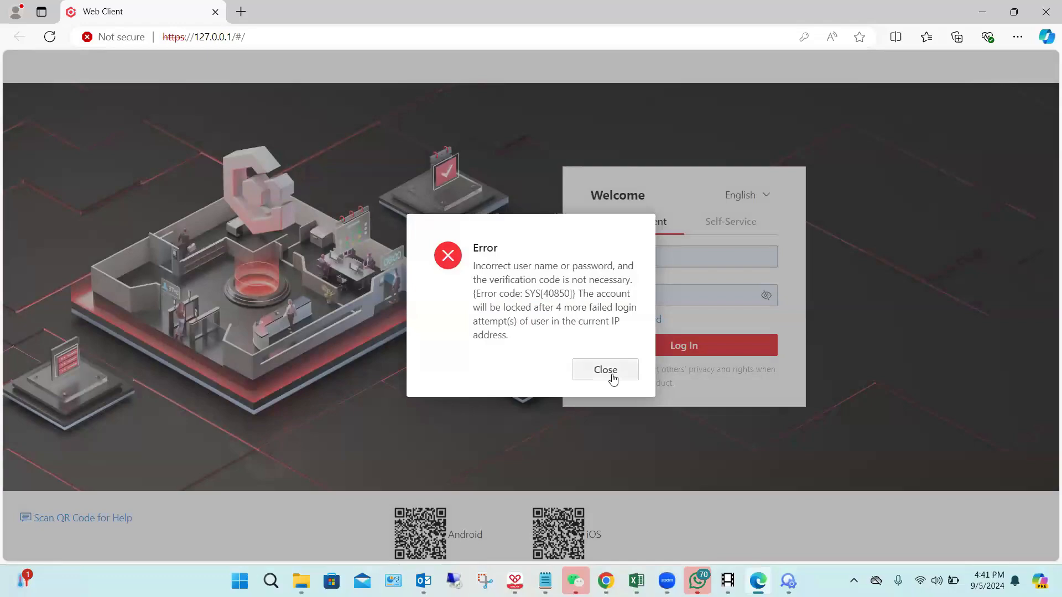
Step: Try to log in with the saved admin account by refilling its stored password, dismissing the login error messages
left_click(613, 378)
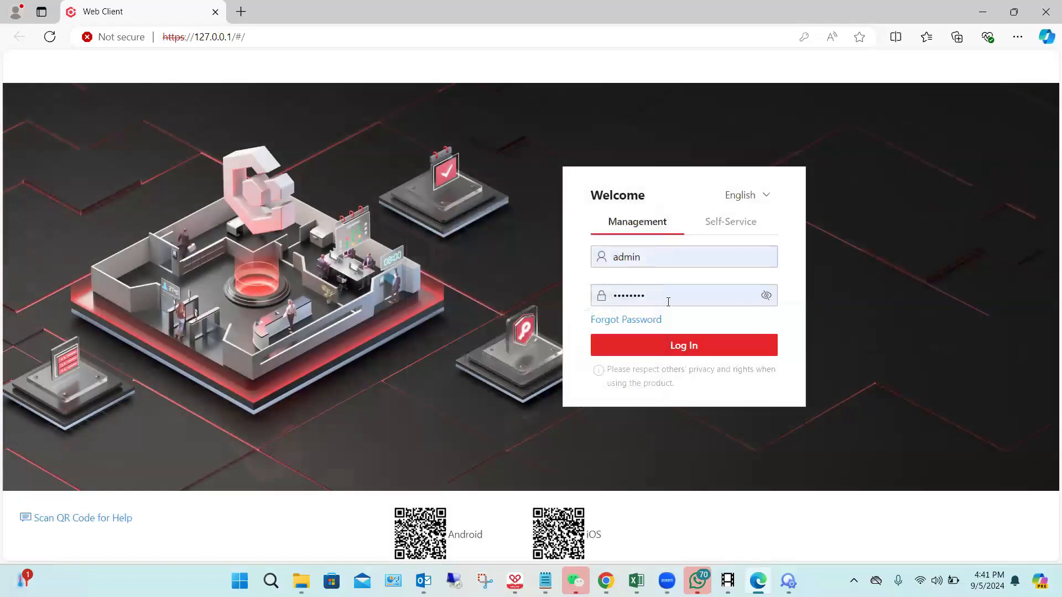
left_click(668, 301)
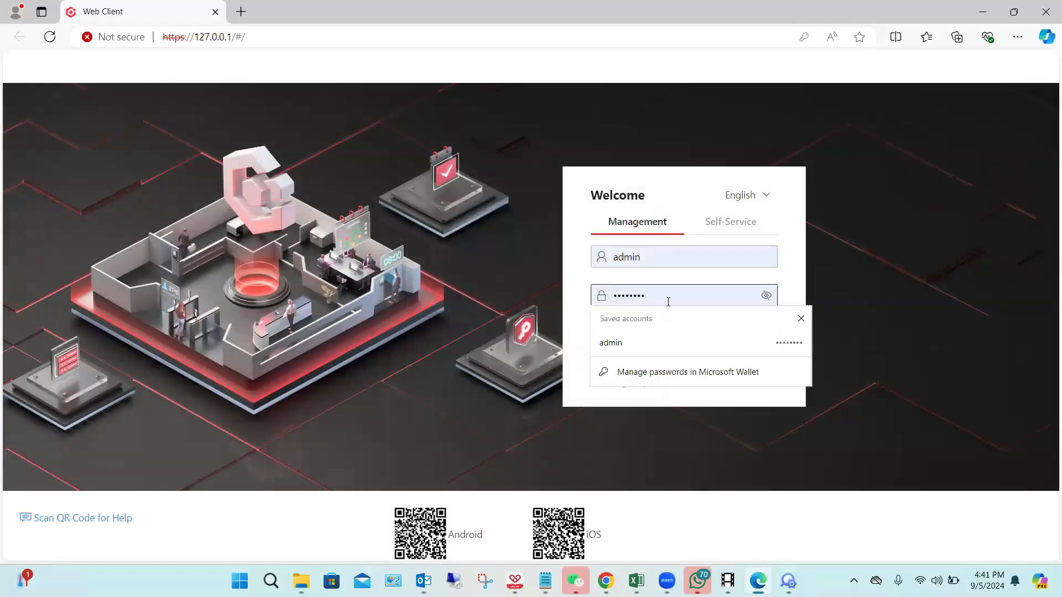
left_click(674, 353)
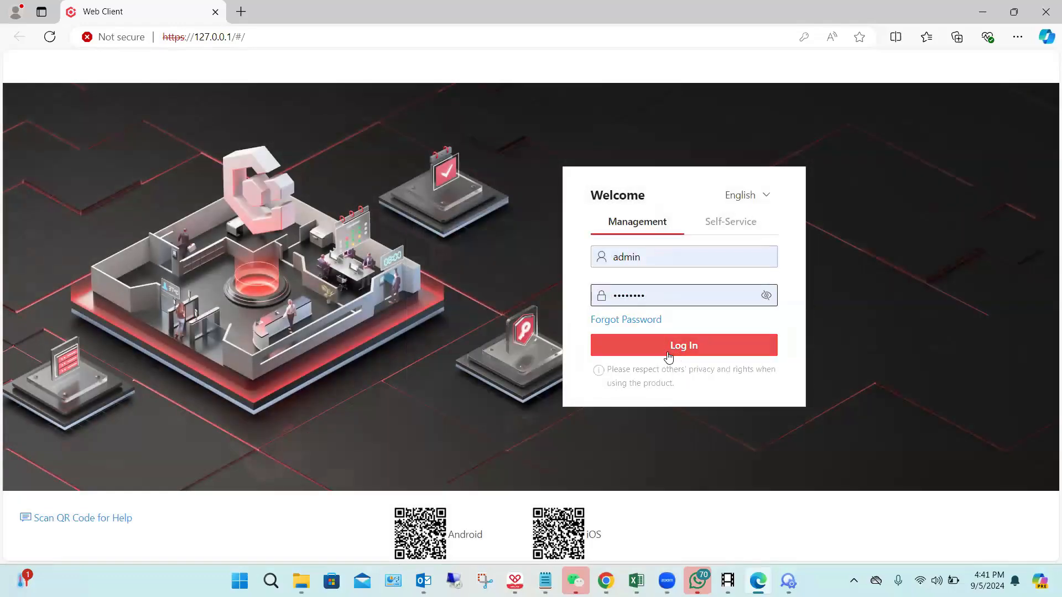
left_click(667, 348)
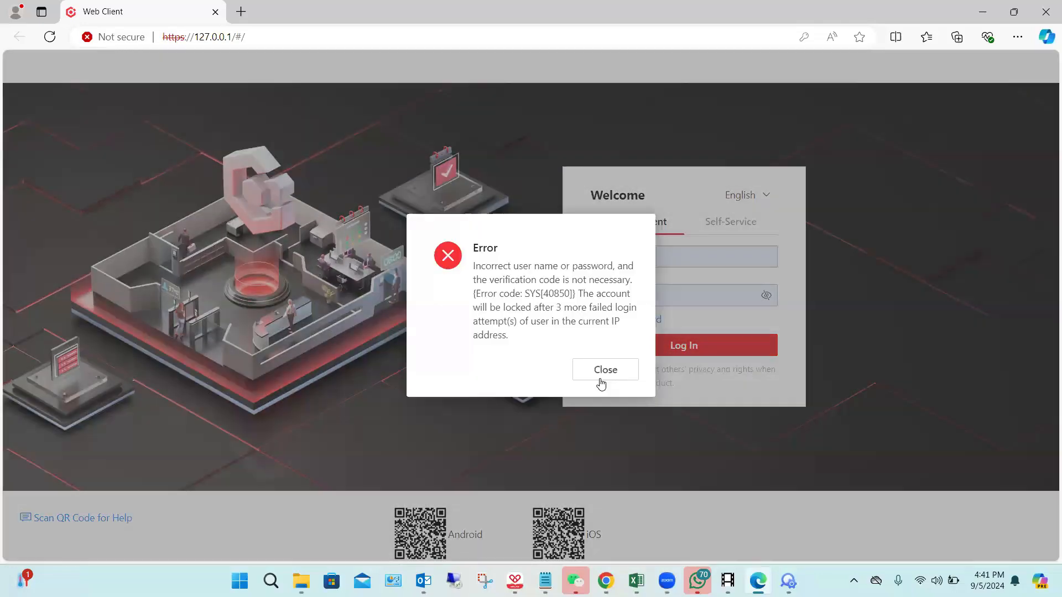
left_click(600, 379)
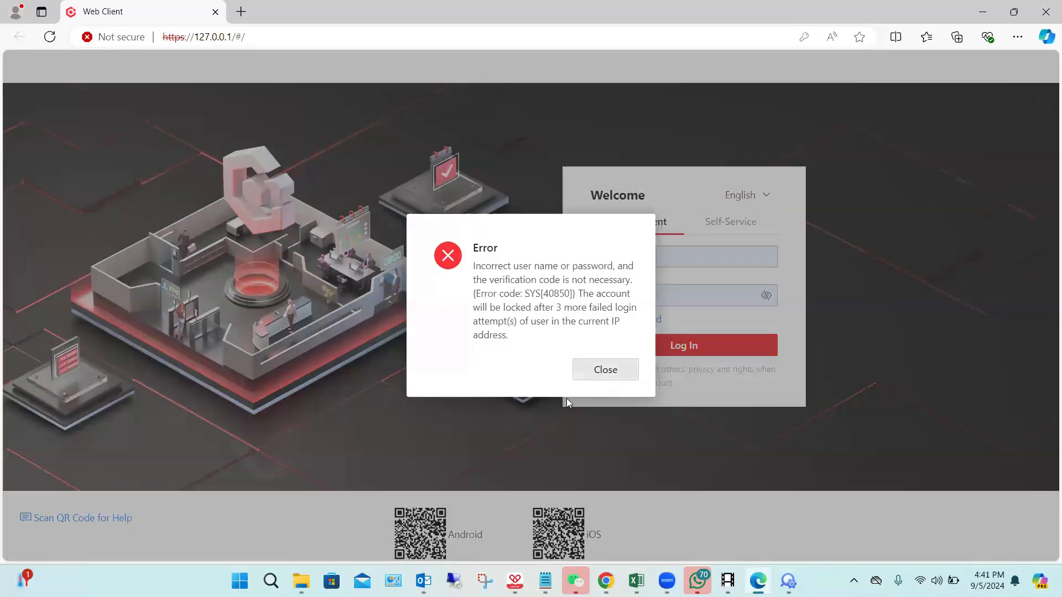
Step: Copy the Web Client's full address from the Edge window
left_click(606, 581)
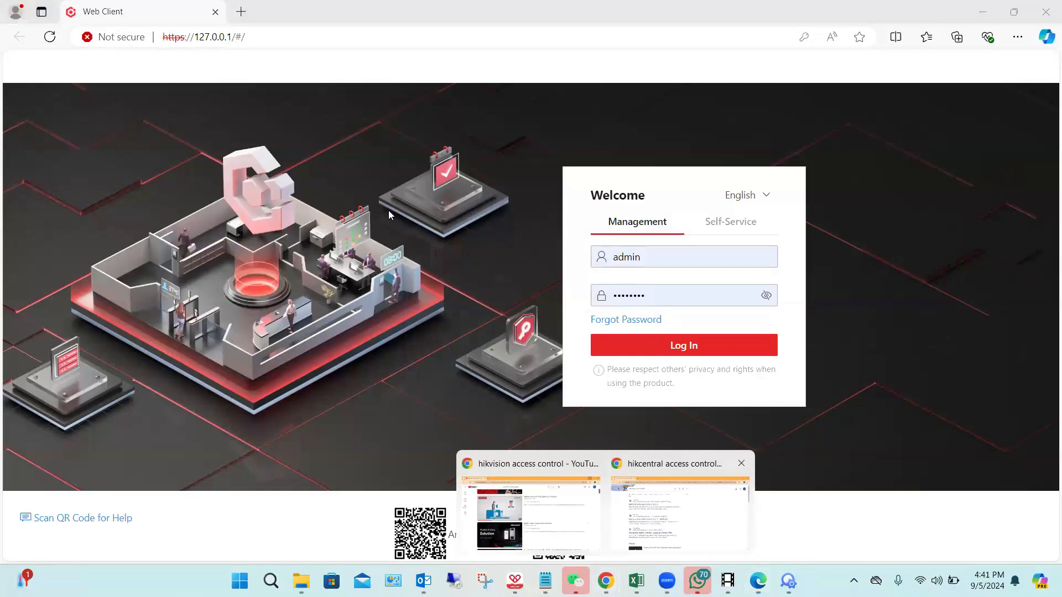
left_click(284, 37)
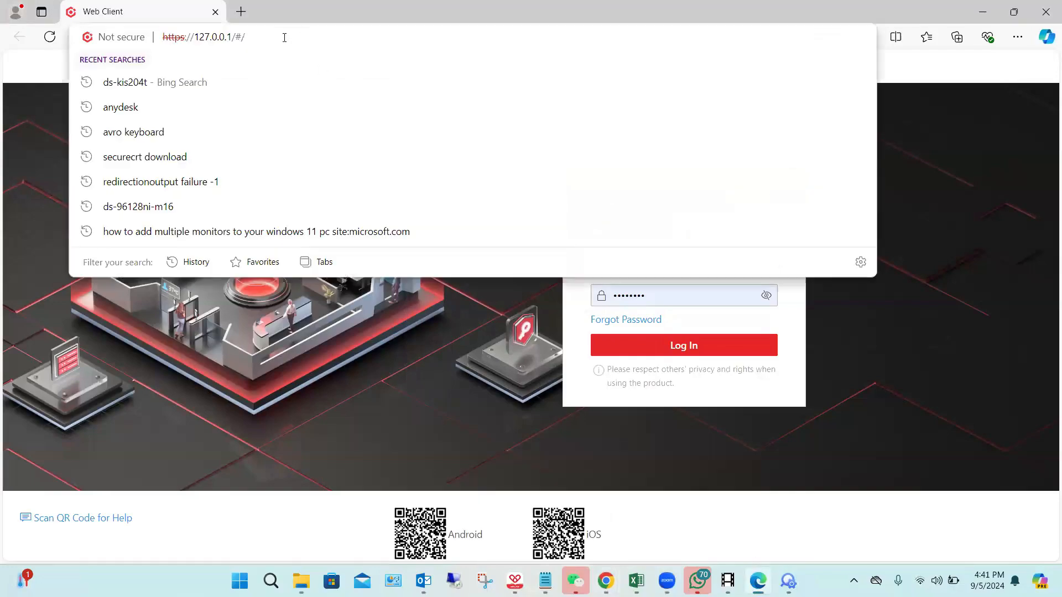
left_click(283, 21)
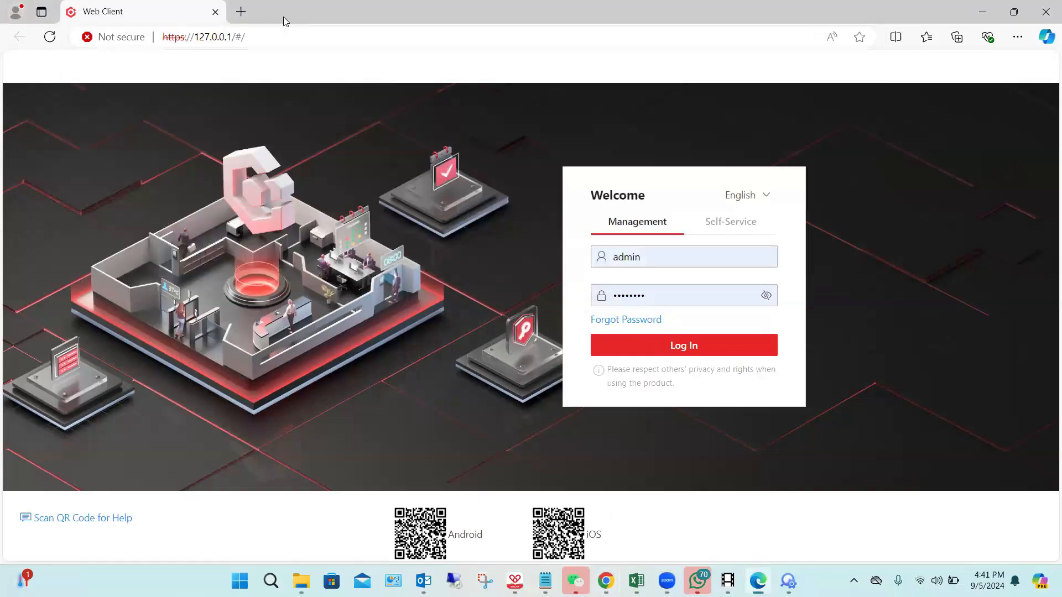
left_click(250, 35)
key("ctrl+c")
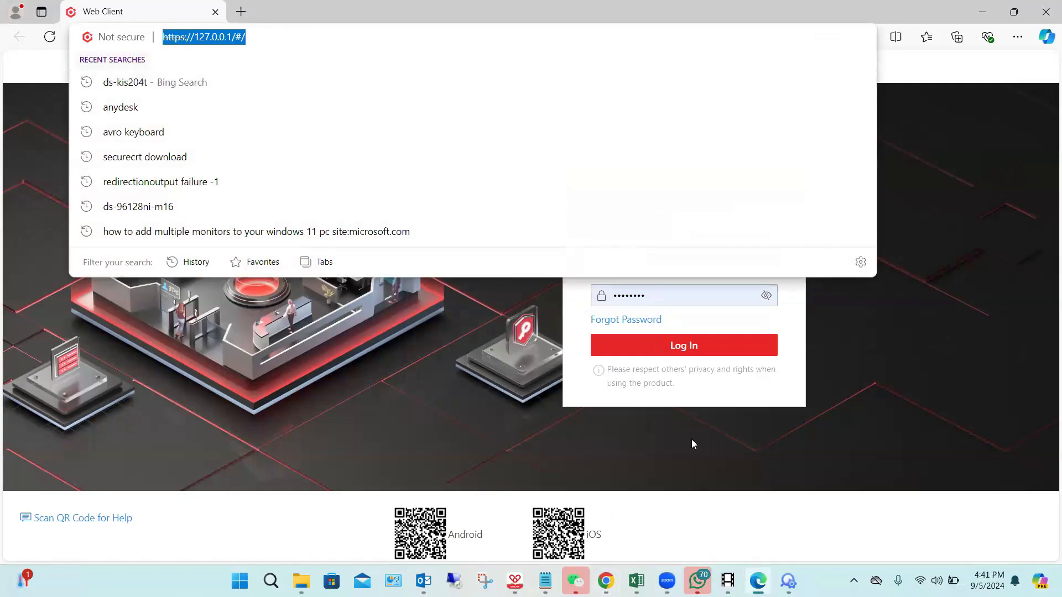
left_click(605, 580)
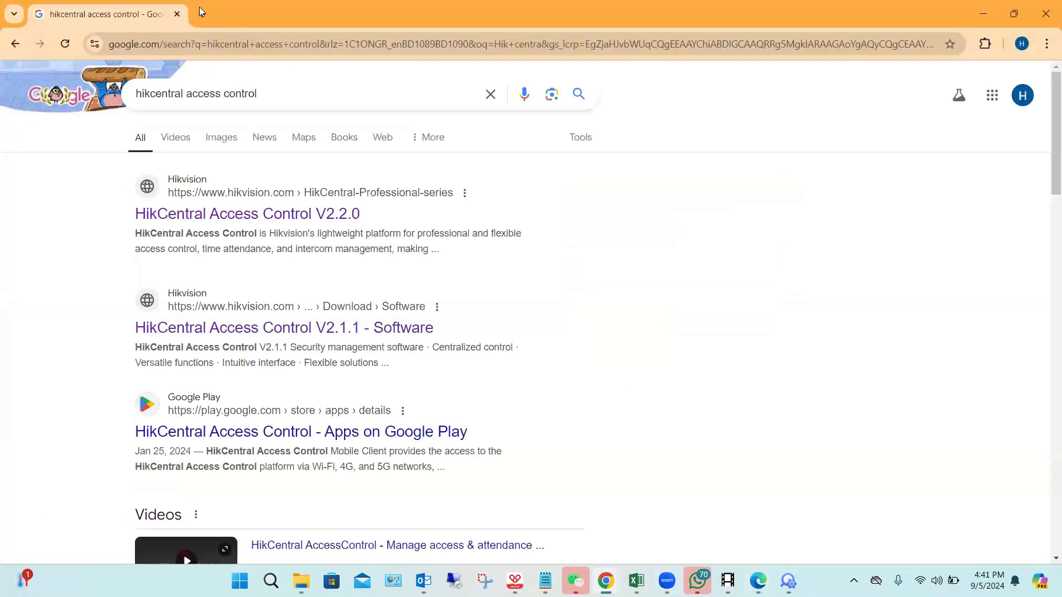
left_click(201, 17)
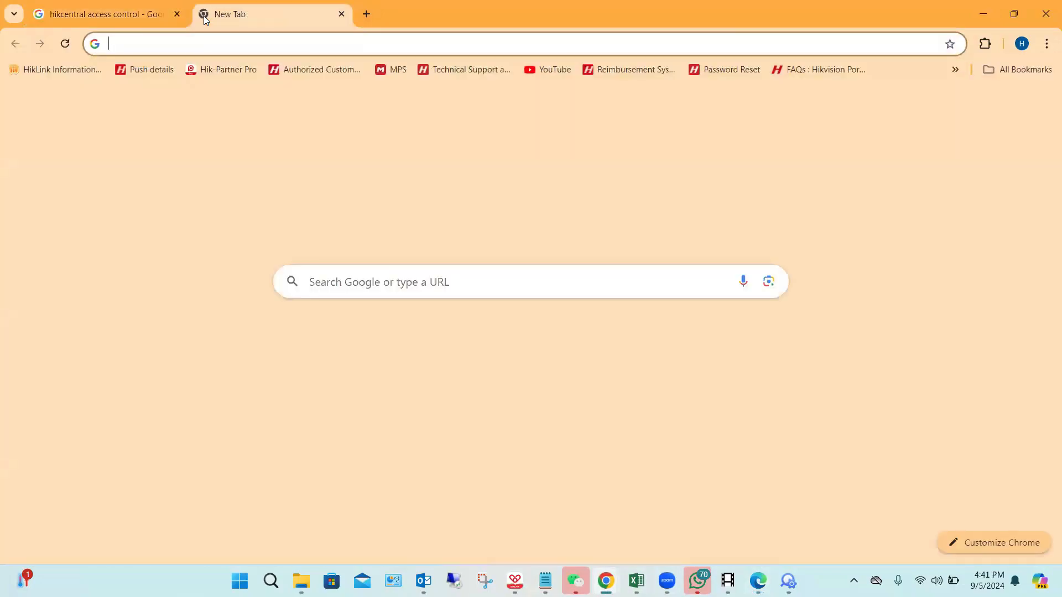
key("ctrl+v")
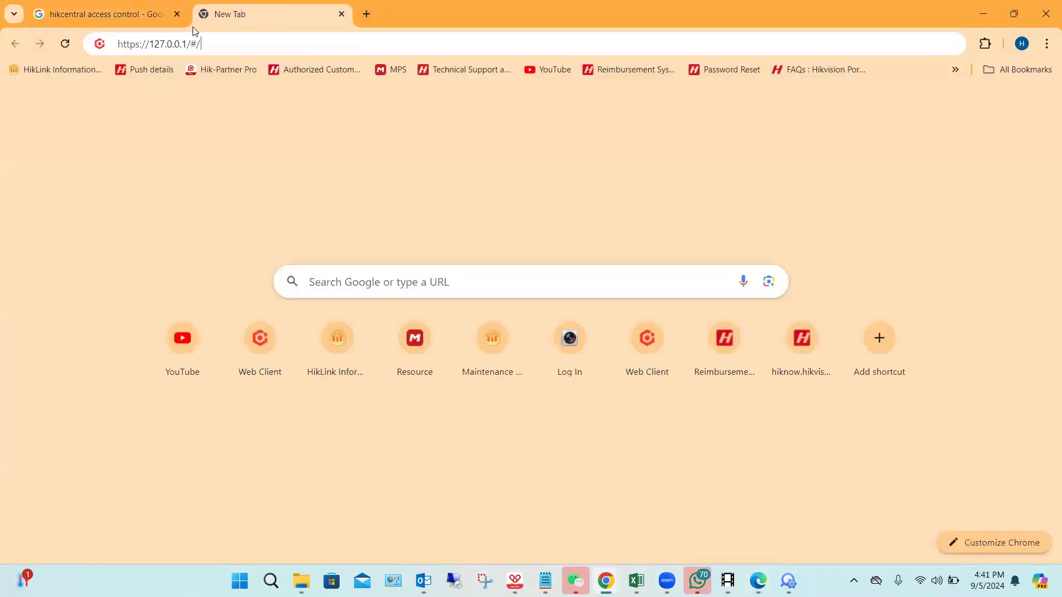
key("Return")
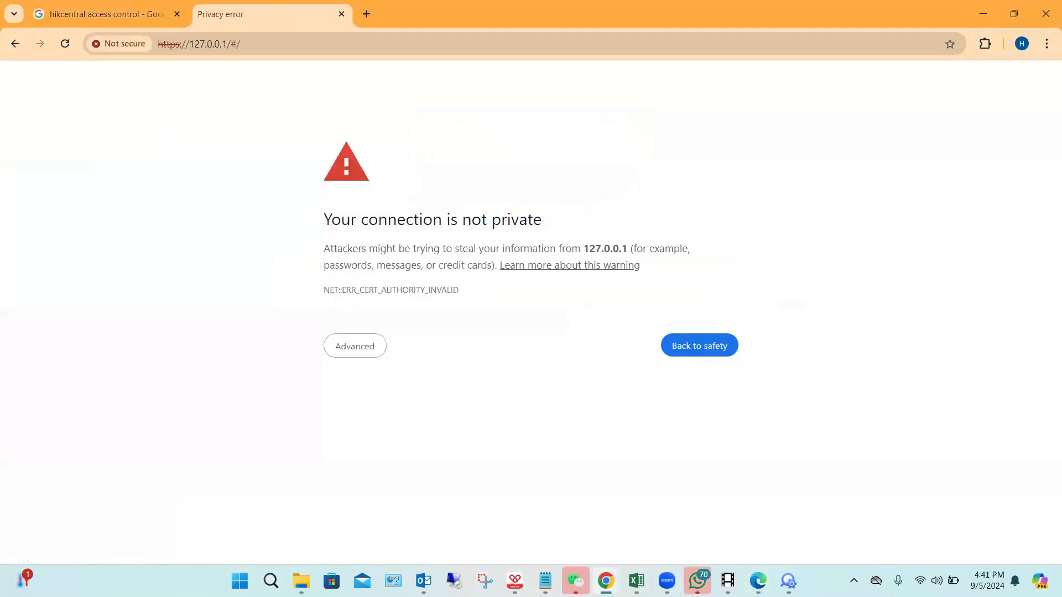
left_click(349, 355)
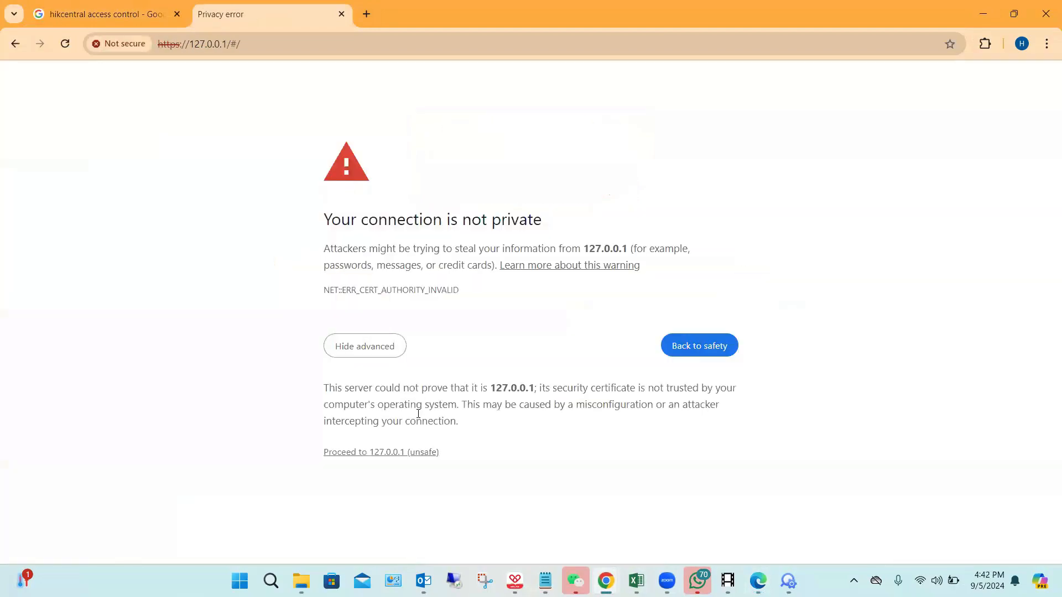
left_click(431, 452)
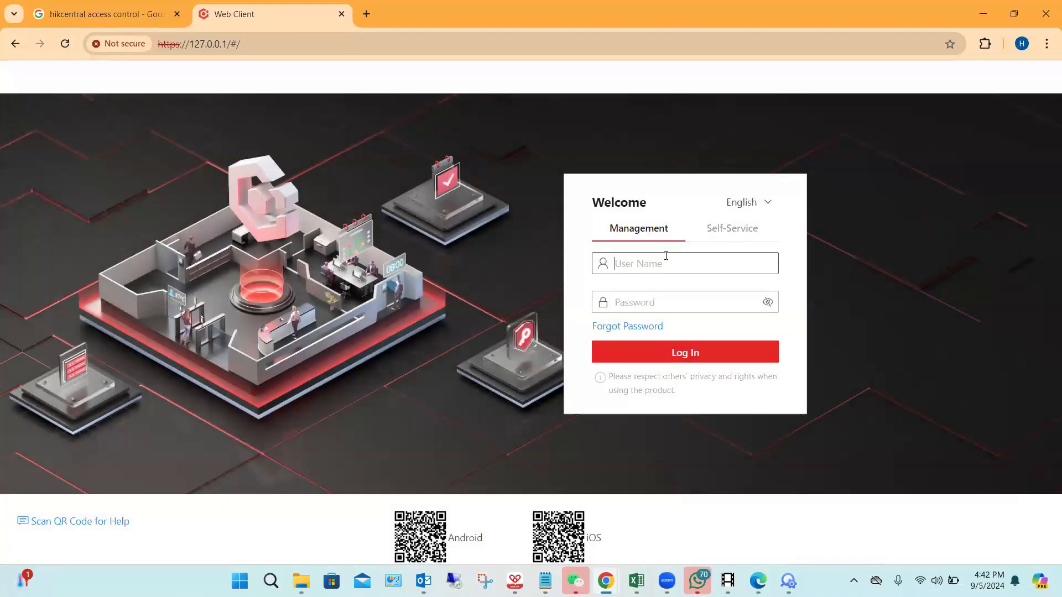
Step: Log in to the Web Client as admin with the saved account password
type("admi")
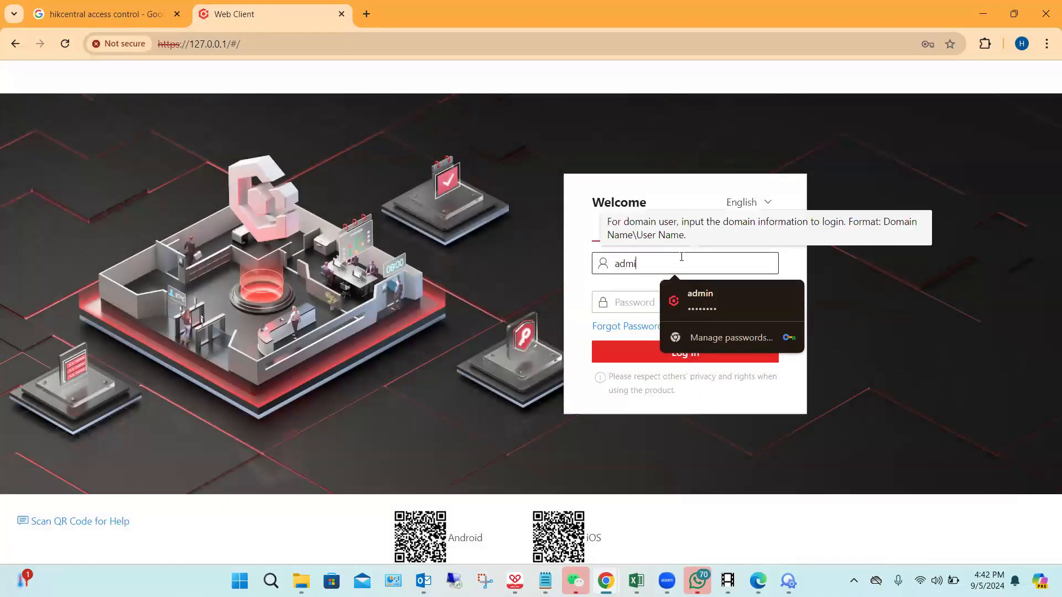
left_click(740, 285)
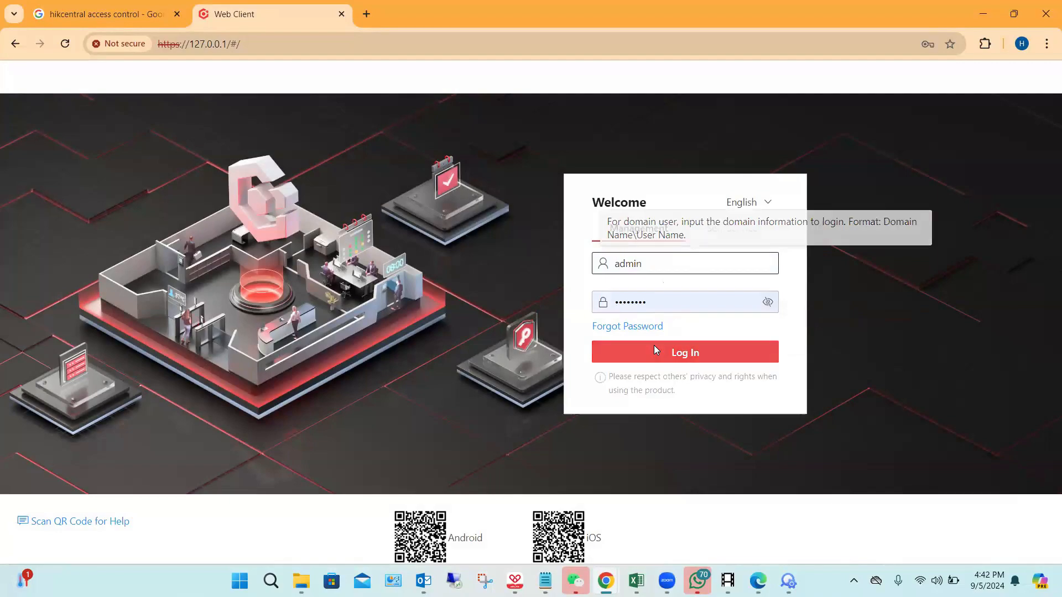
left_click(654, 345)
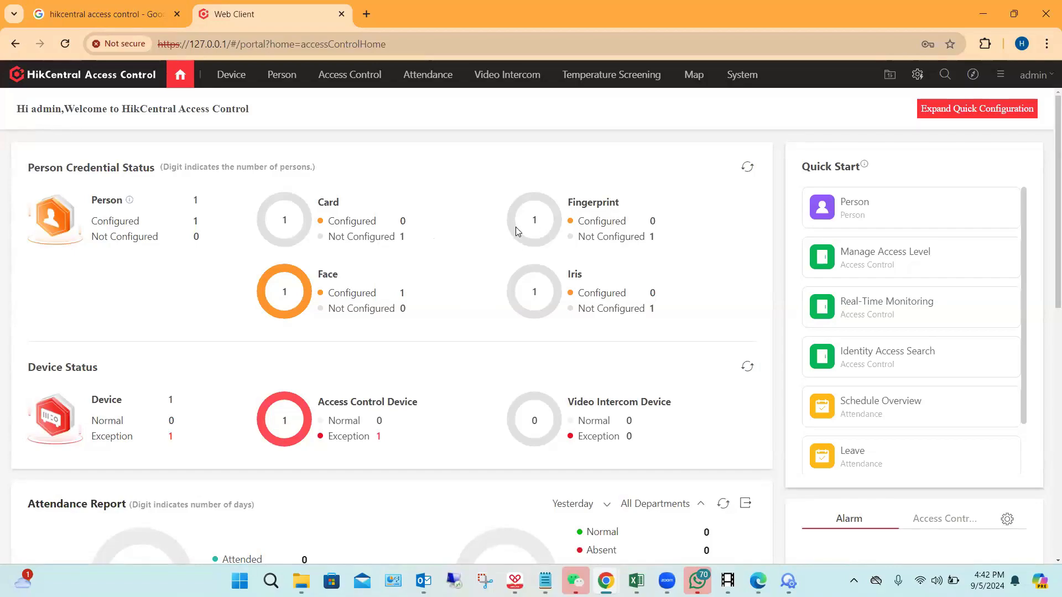
Step: Look through the home dashboard's credential, device, attendance and work hours sections, then return to its beginning
scroll(481, 249, "down", 1)
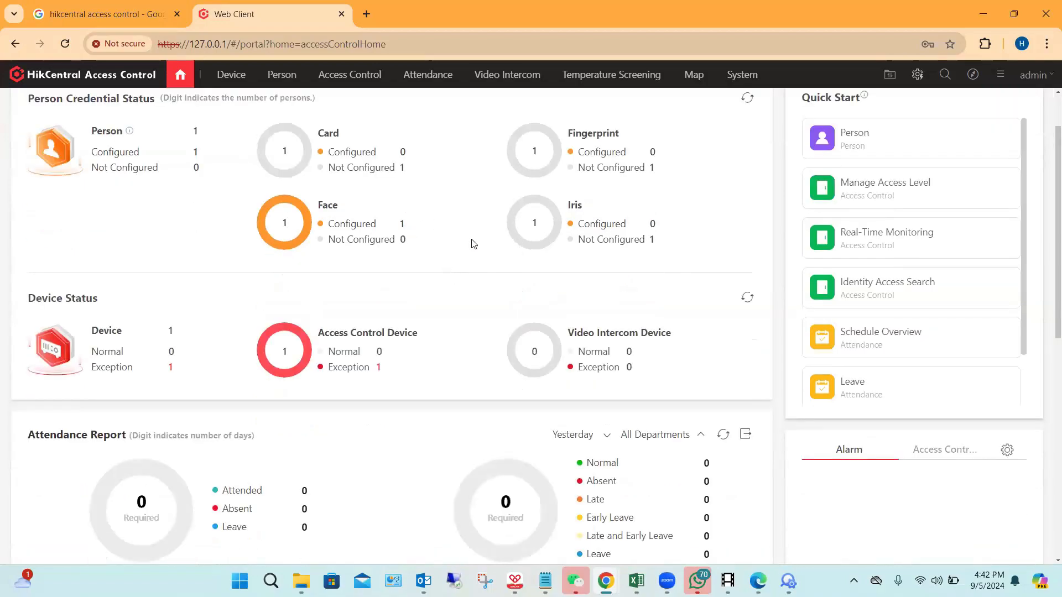
scroll(473, 243, "down", 1)
scroll(474, 255, "down", 1)
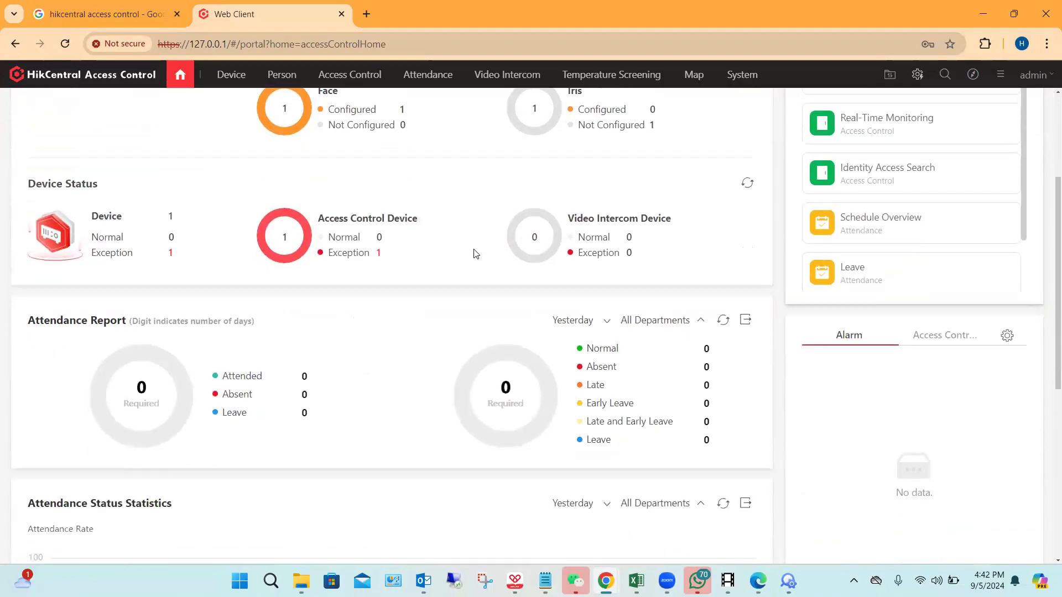
scroll(409, 279, "down", 1)
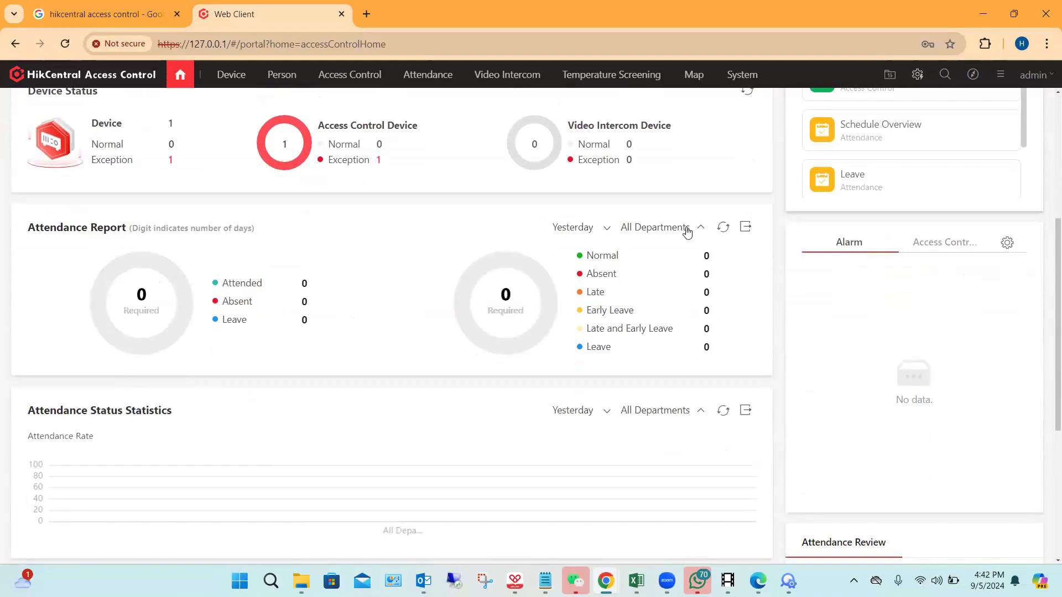
scroll(505, 265, "down", 1)
scroll(573, 264, "down", 1)
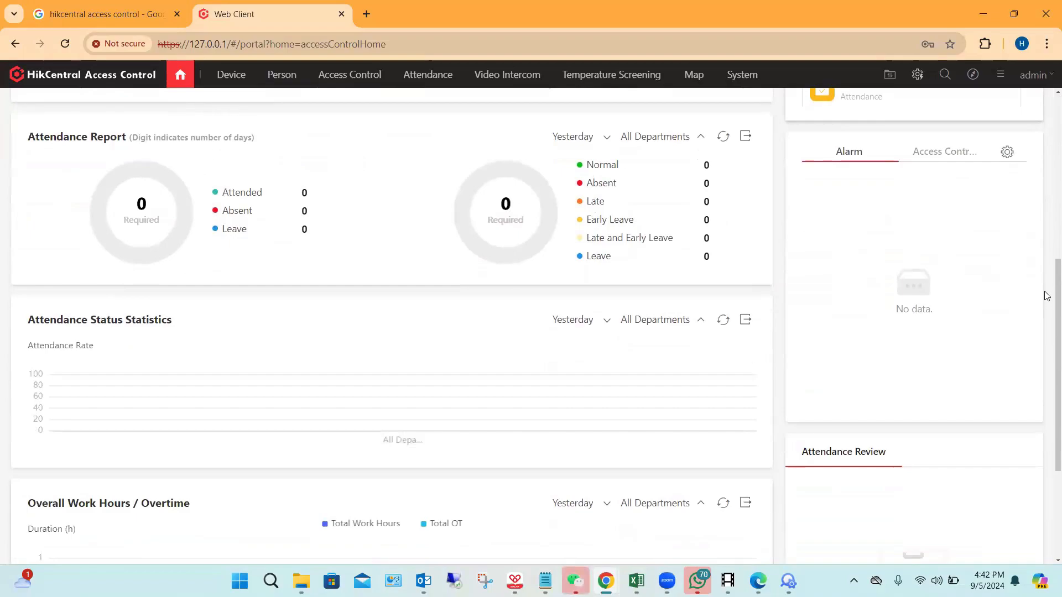
scroll(1044, 181, "down", 3)
left_click_drag(1044, 122, 1044, 95)
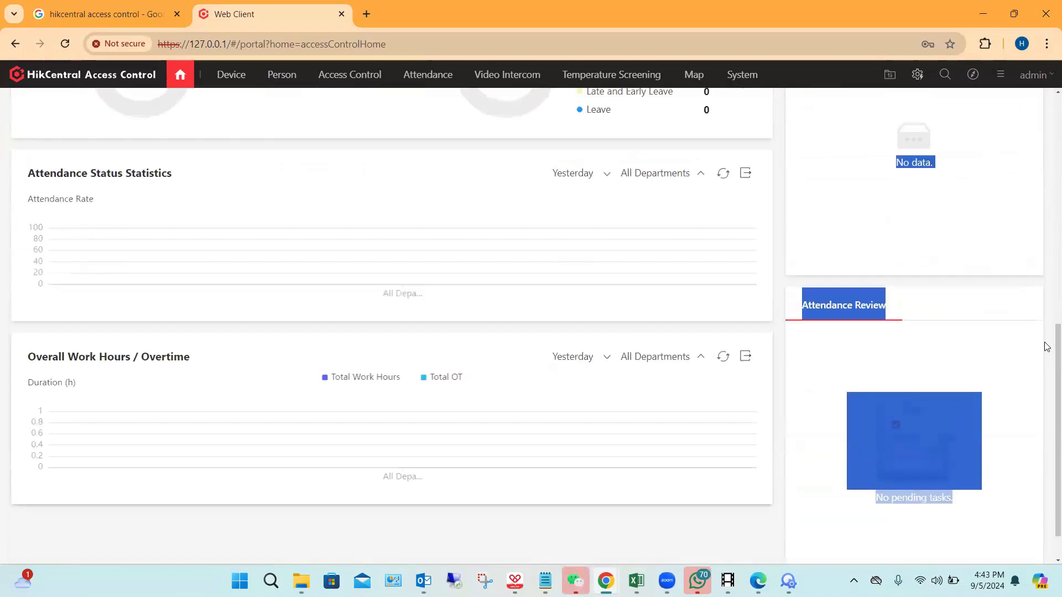
scroll(1046, 222, "up", 1)
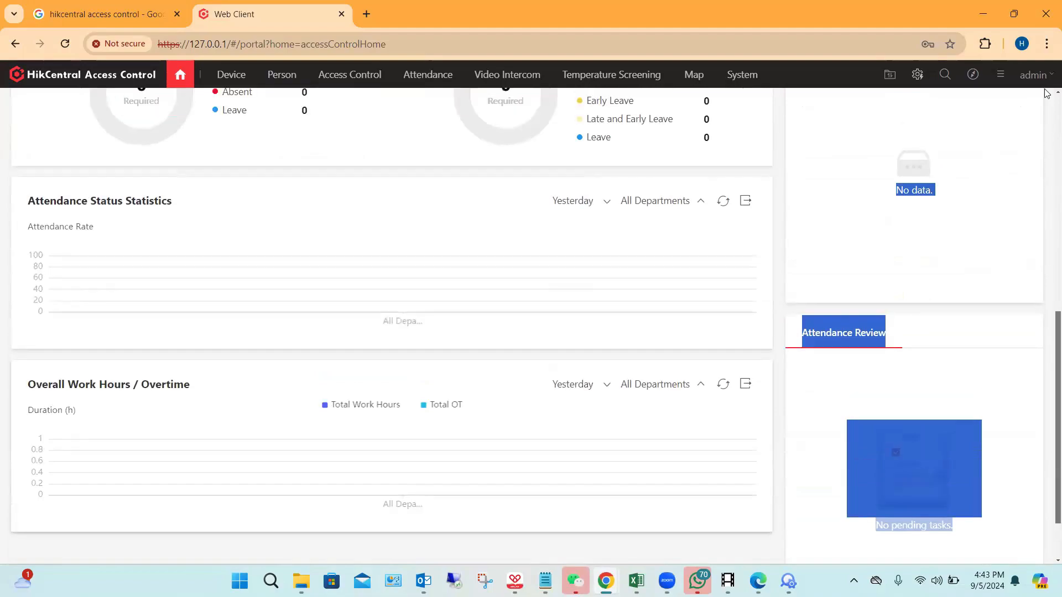
scroll(498, 210, "up", 8)
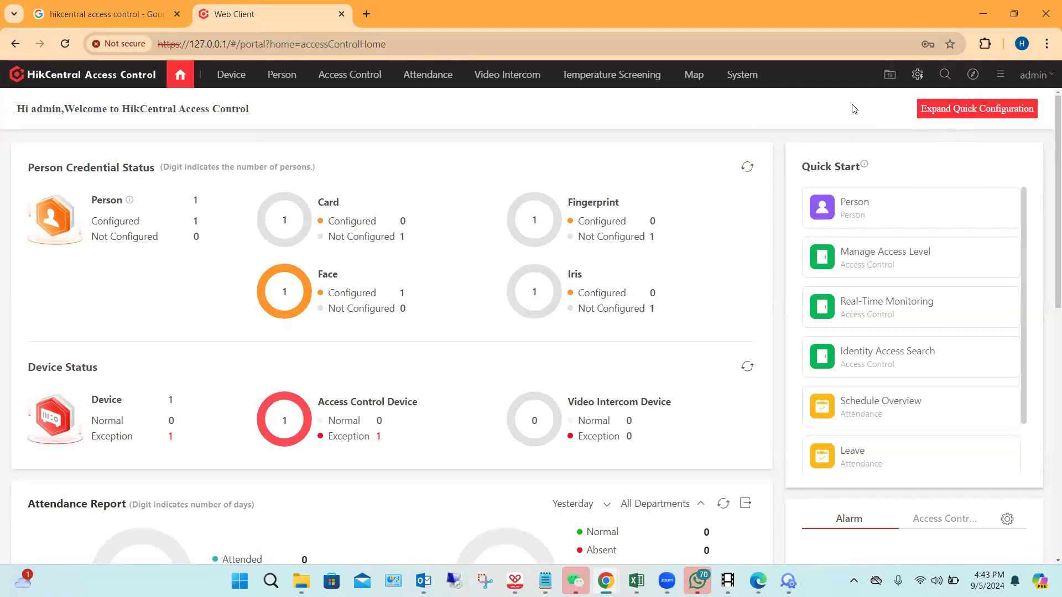
Step: Expand the quick configuration on the home page, start the Access Control wizard and look over its device form
left_click(969, 107)
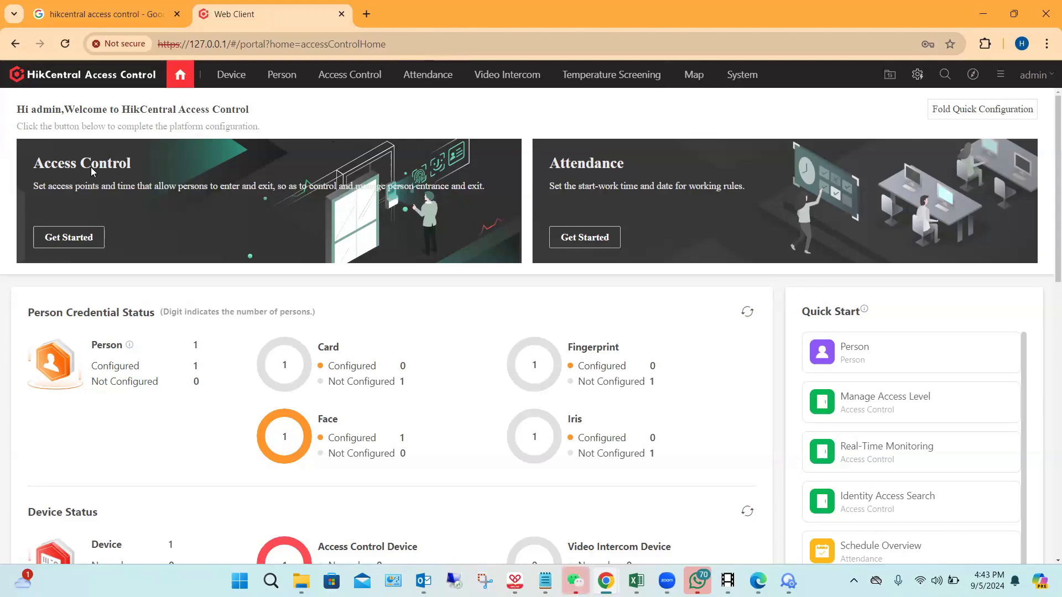
left_click(68, 239)
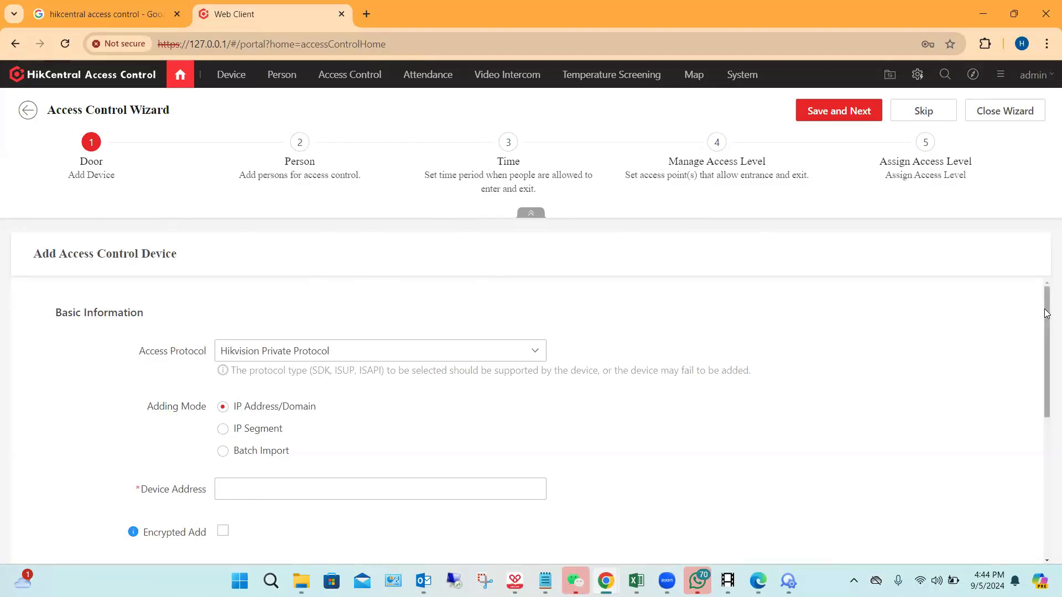
scroll(1047, 313, "down", 2)
scroll(735, 289, "up", 2)
scroll(1047, 324, "down", 2)
scroll(272, 302, "up", 1)
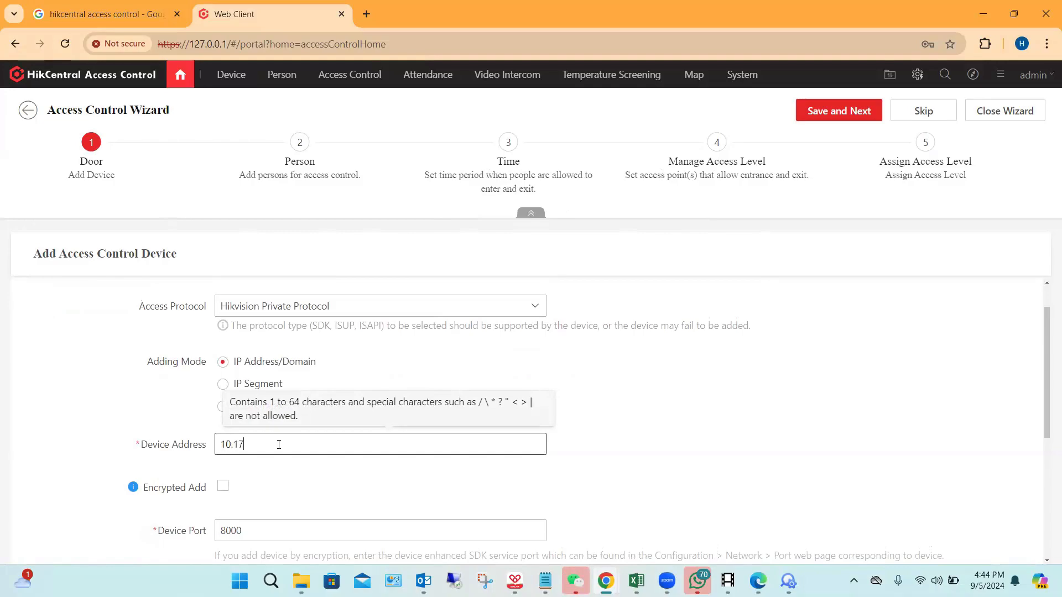
Step: Set the access control device's address to 10.179.230.61
type(".230.61")
scroll(528, 381, "down", 1)
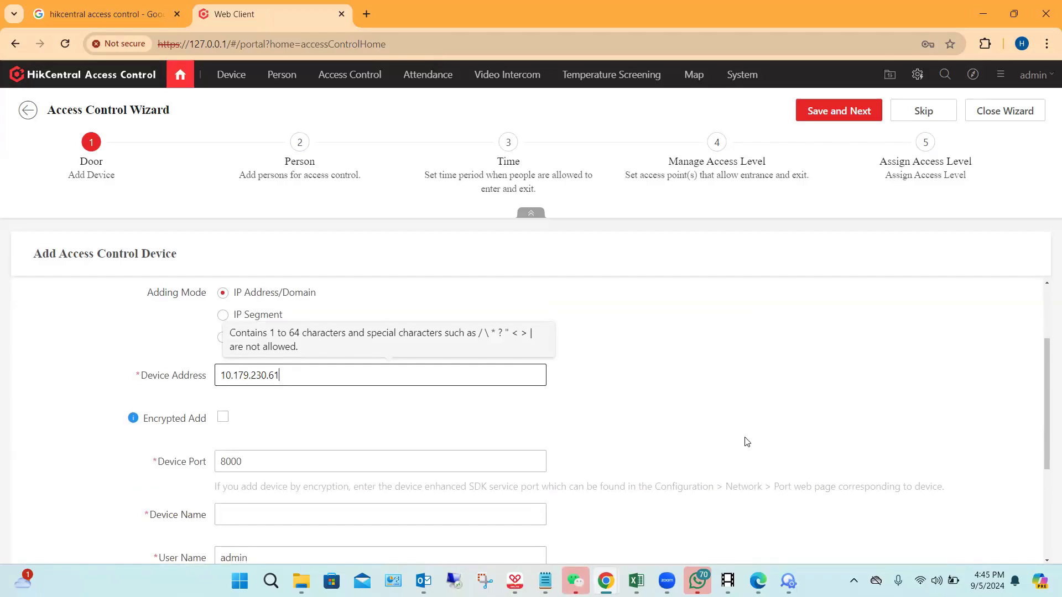
Step: Switch to SADP, filter the online devices by 32, check the DS-K1T320EFX's IPv4 address, and return to the device form
mouse_move(801, 575)
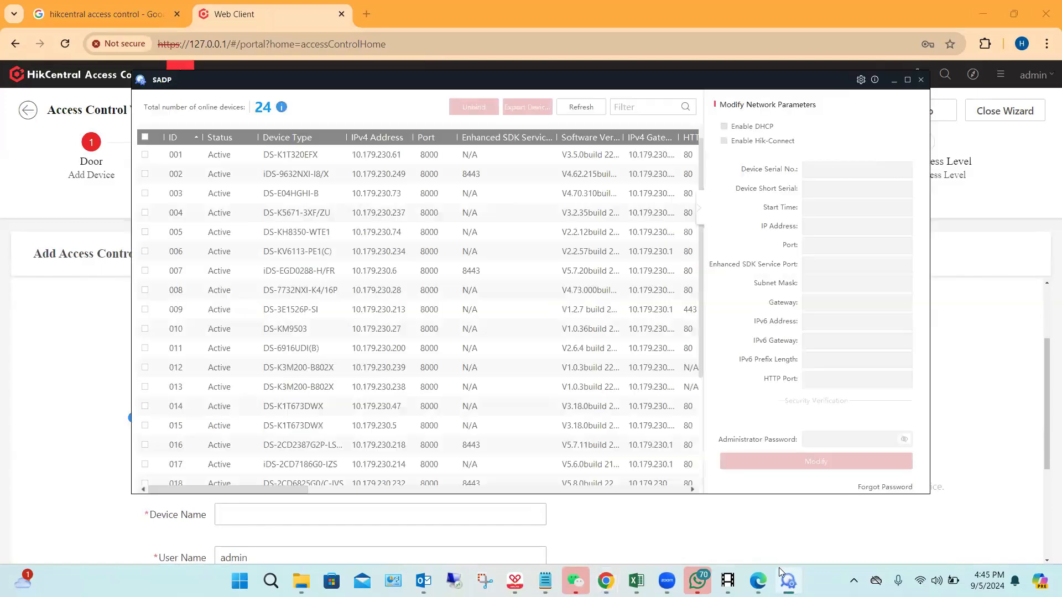
left_click(646, 108)
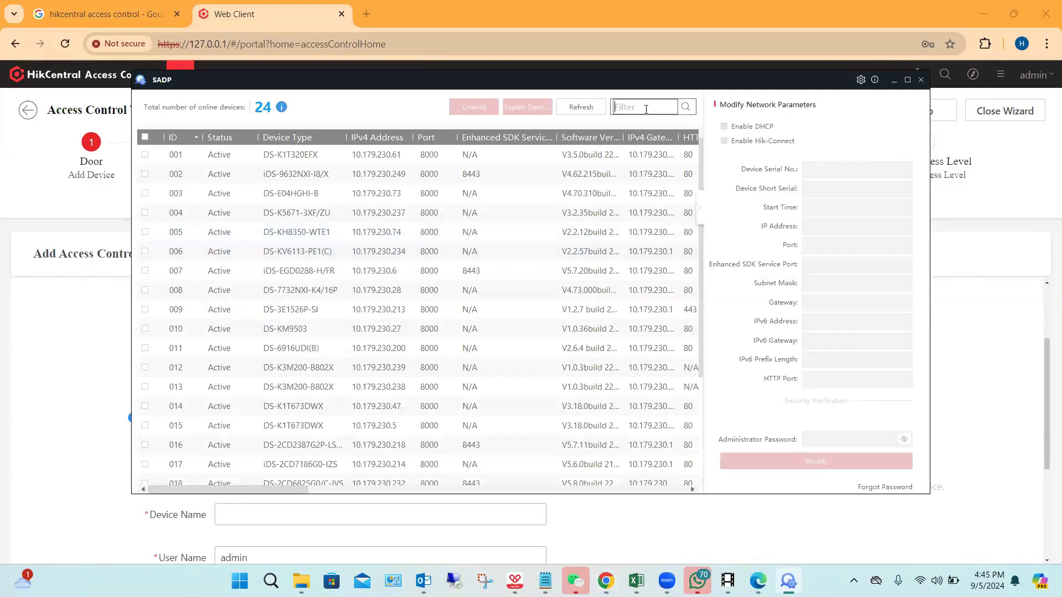
type("3")
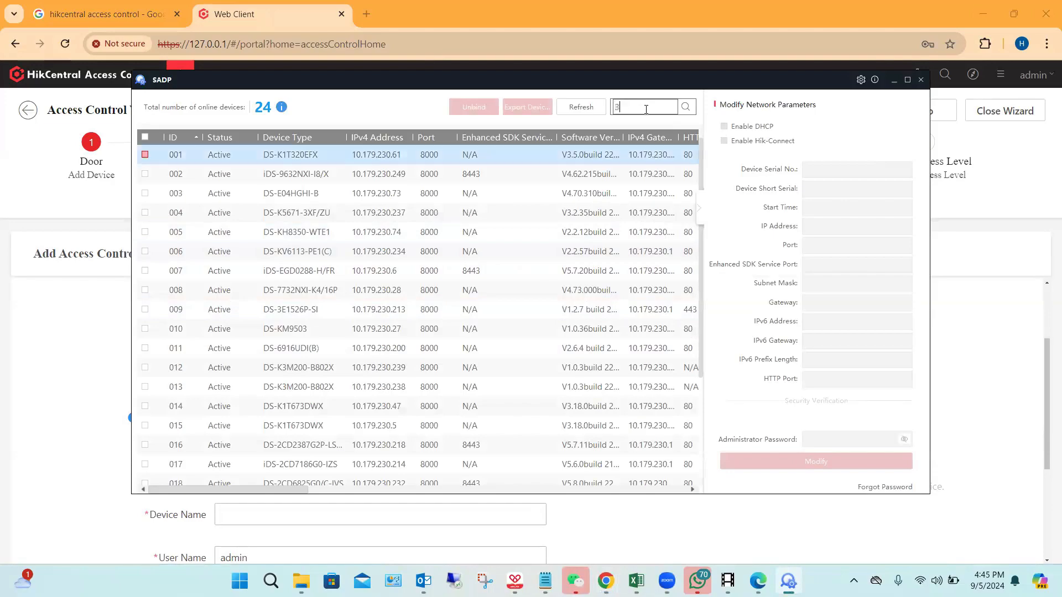
type("2")
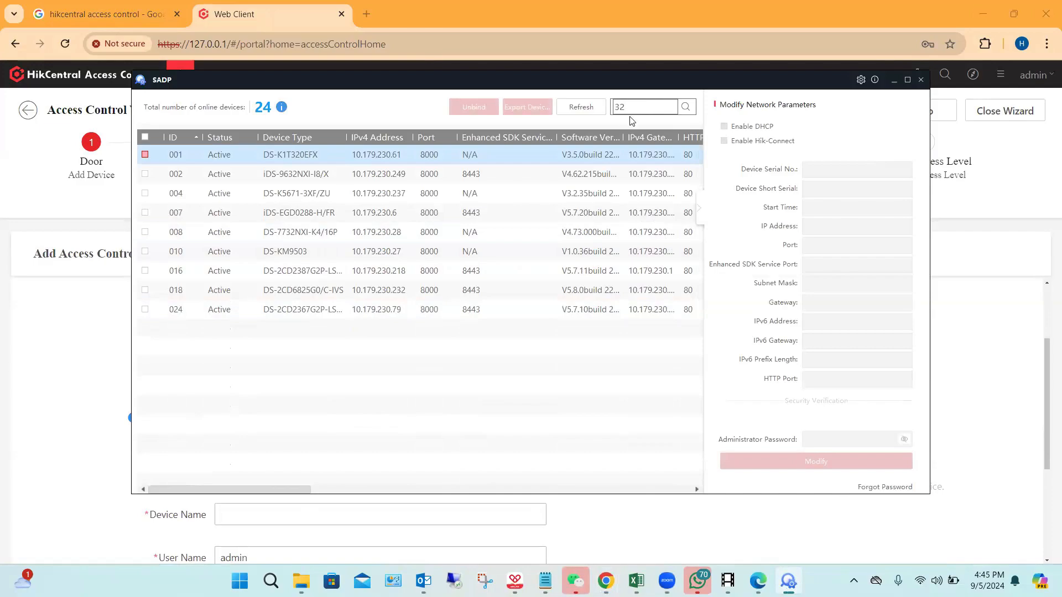
left_click(312, 173)
left_click(294, 155)
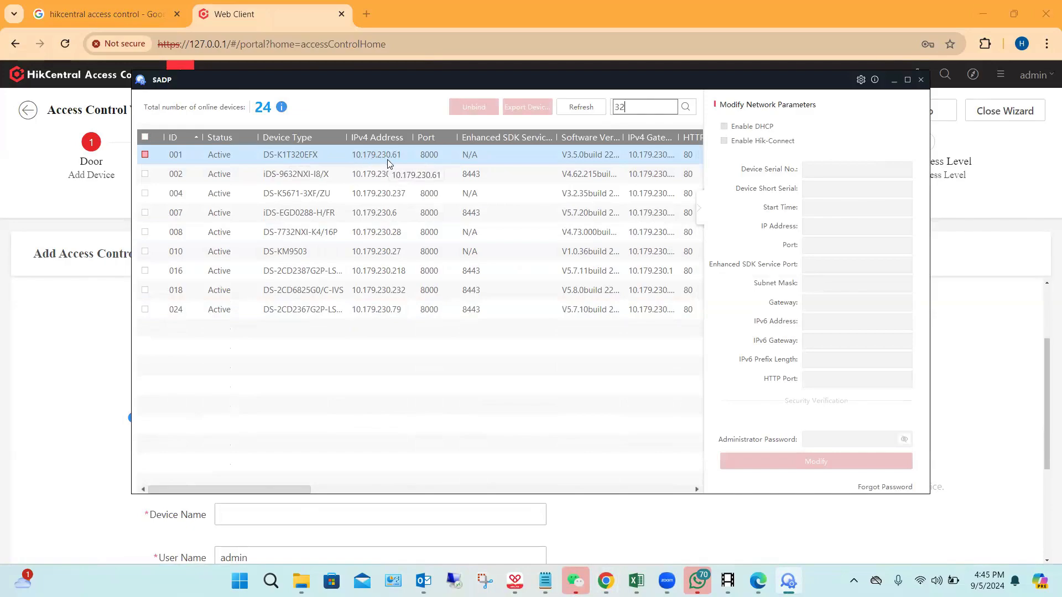
left_click(894, 80)
left_click(304, 369)
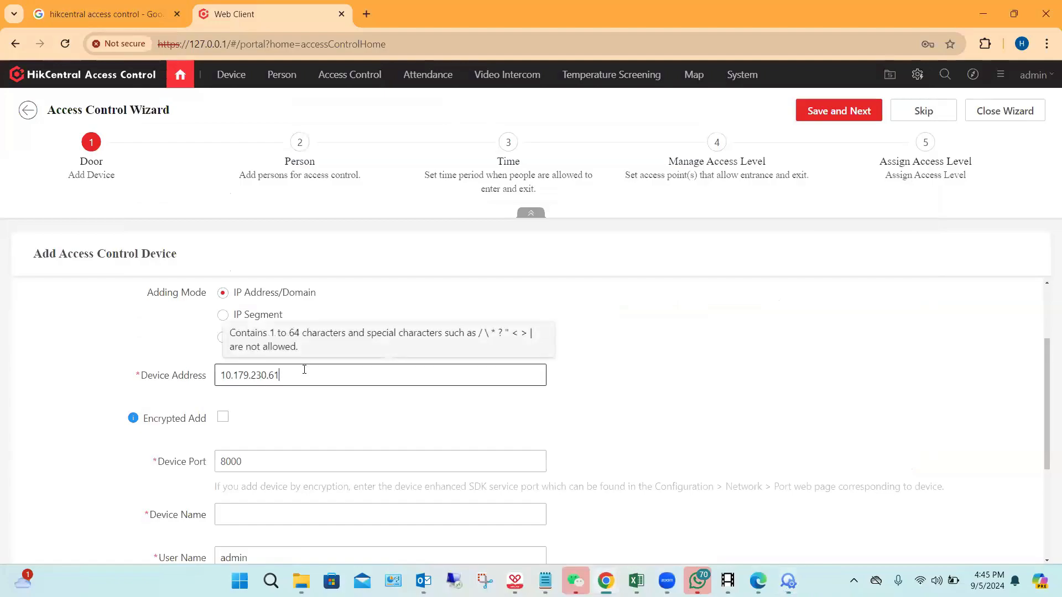
Step: Name the device test ACS and enter the device password for its admin user
scroll(304, 369, "down", 3)
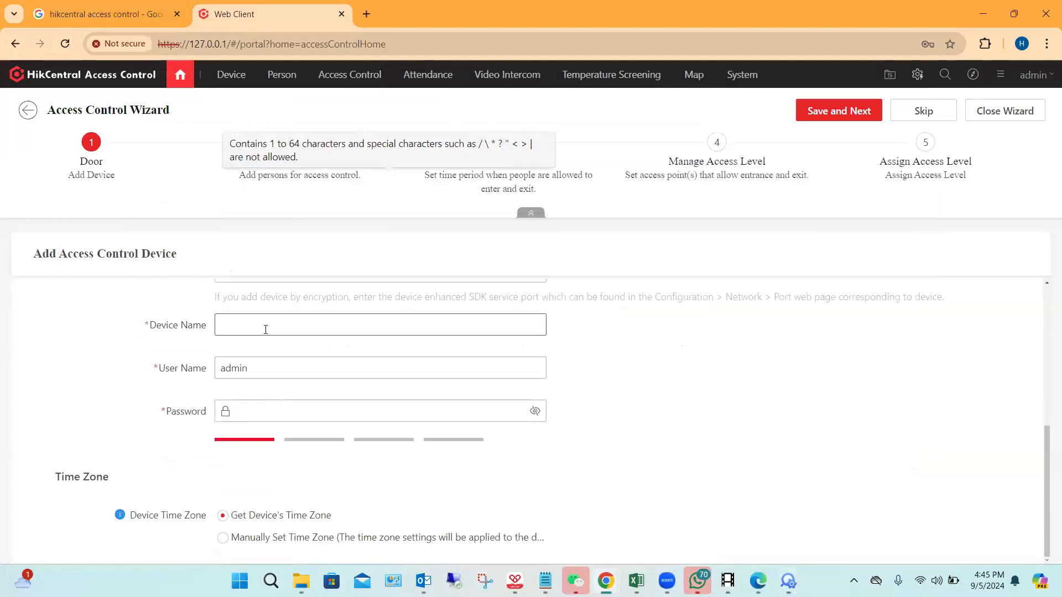
left_click(265, 330)
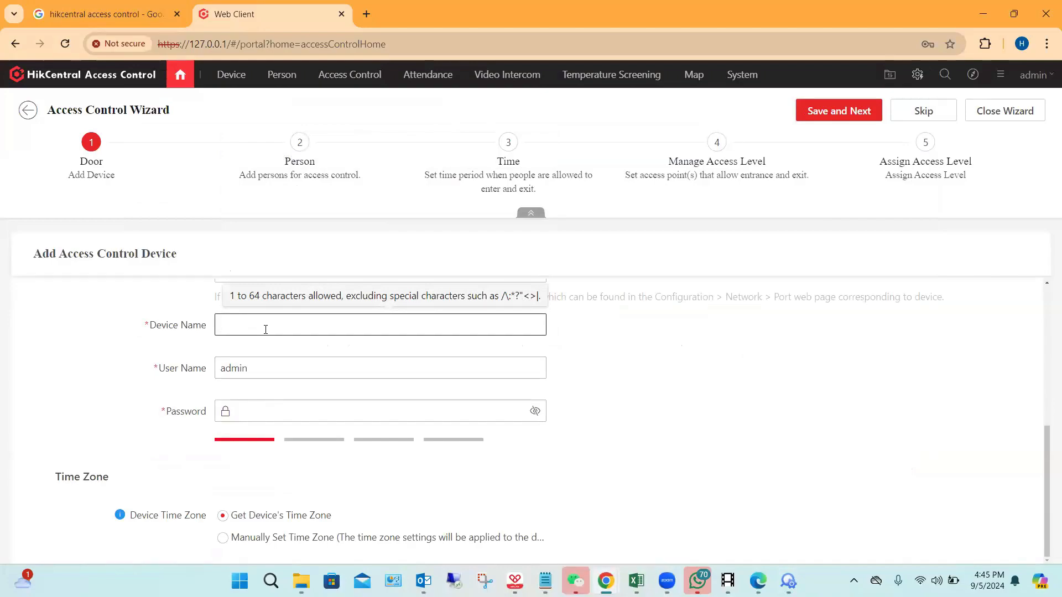
type("test ACS")
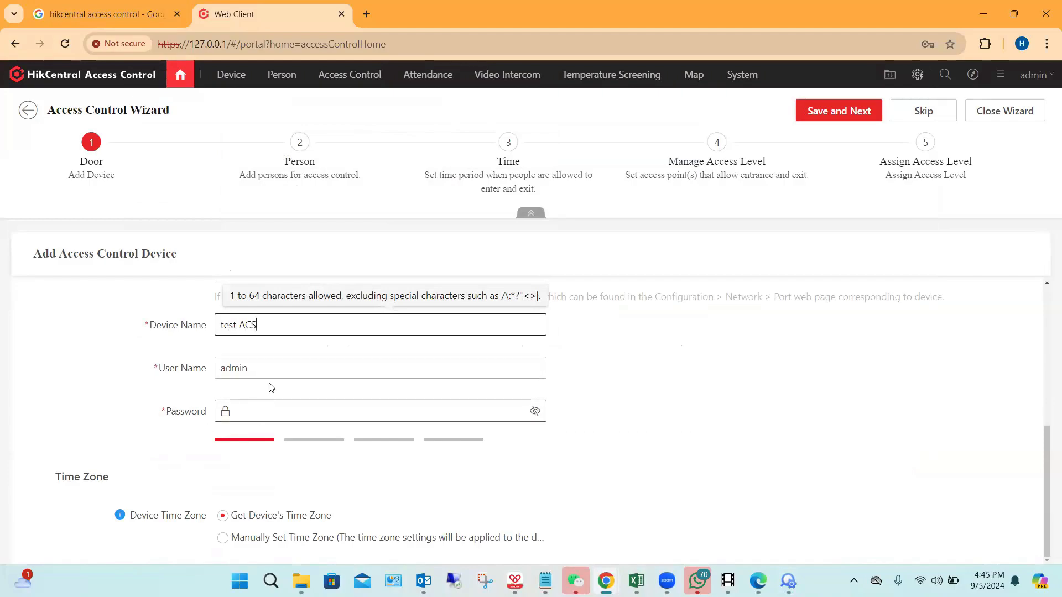
left_click(262, 417)
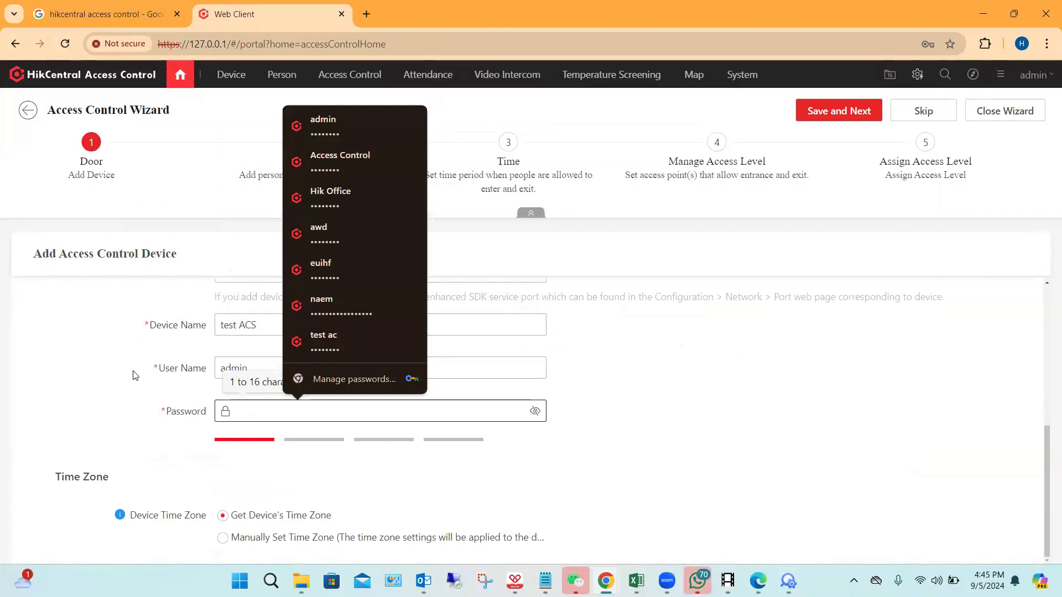
type("****")
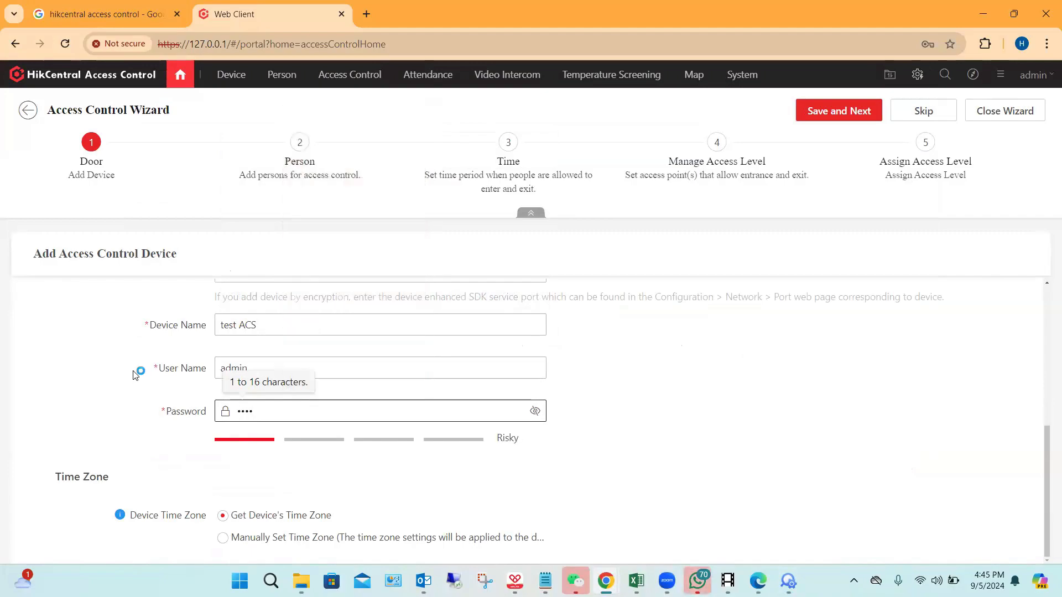
type("****")
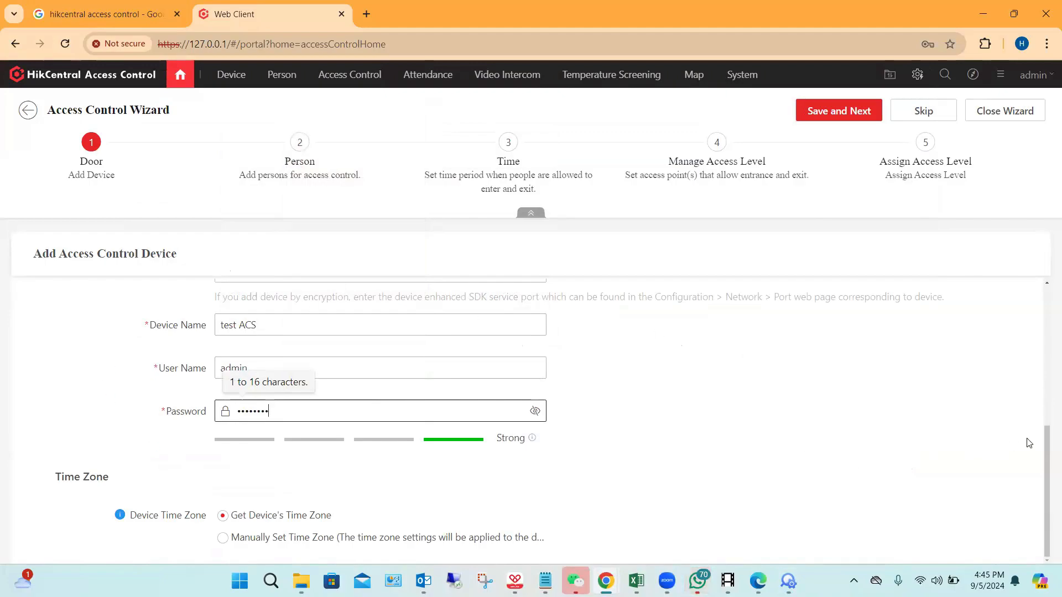
Step: Try to save the access control device and close the error message
left_click(844, 113)
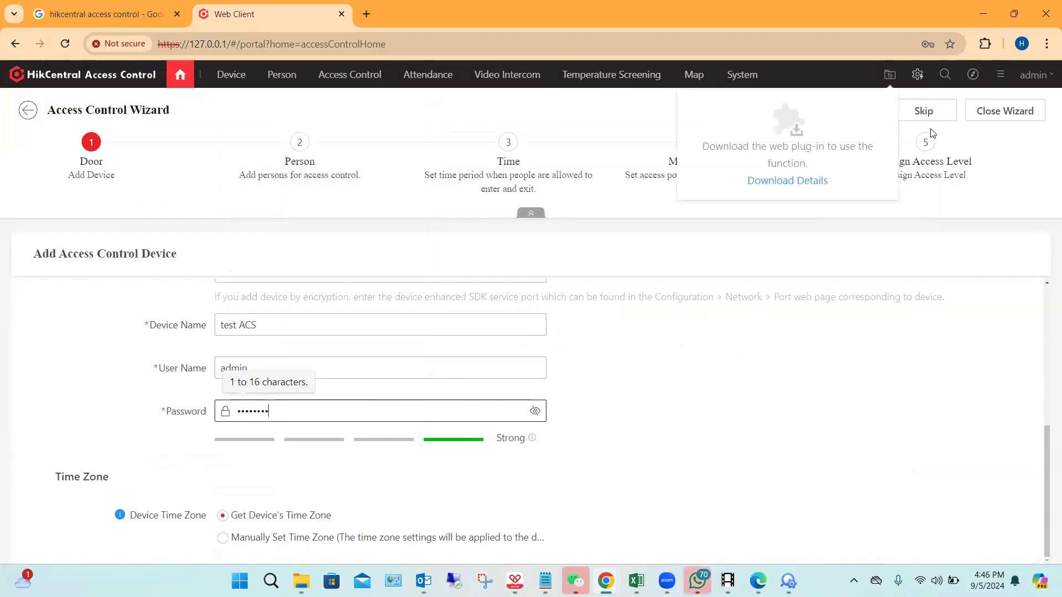
left_click(819, 118)
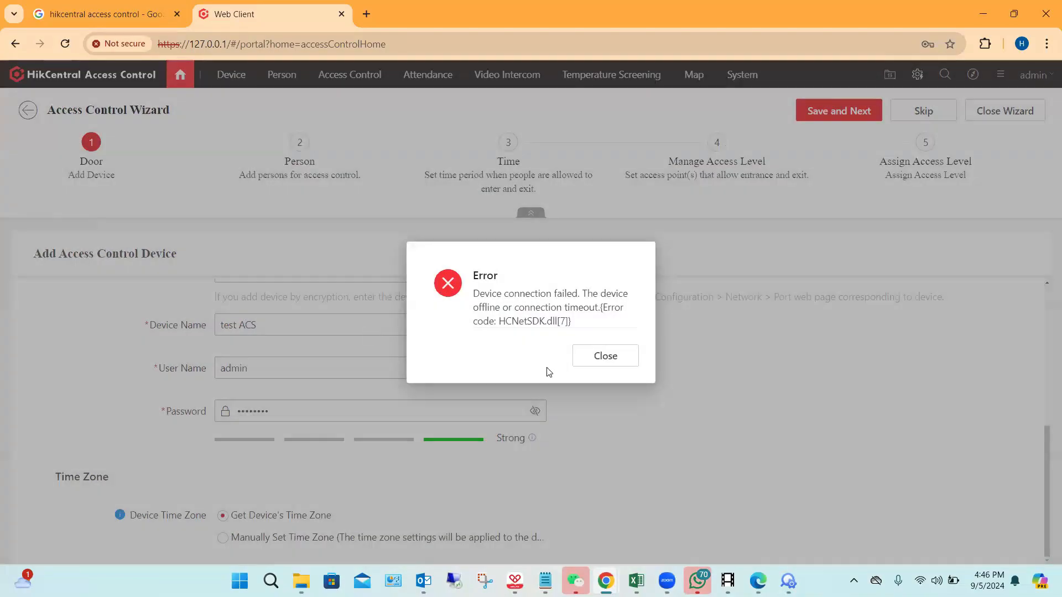
left_click(615, 359)
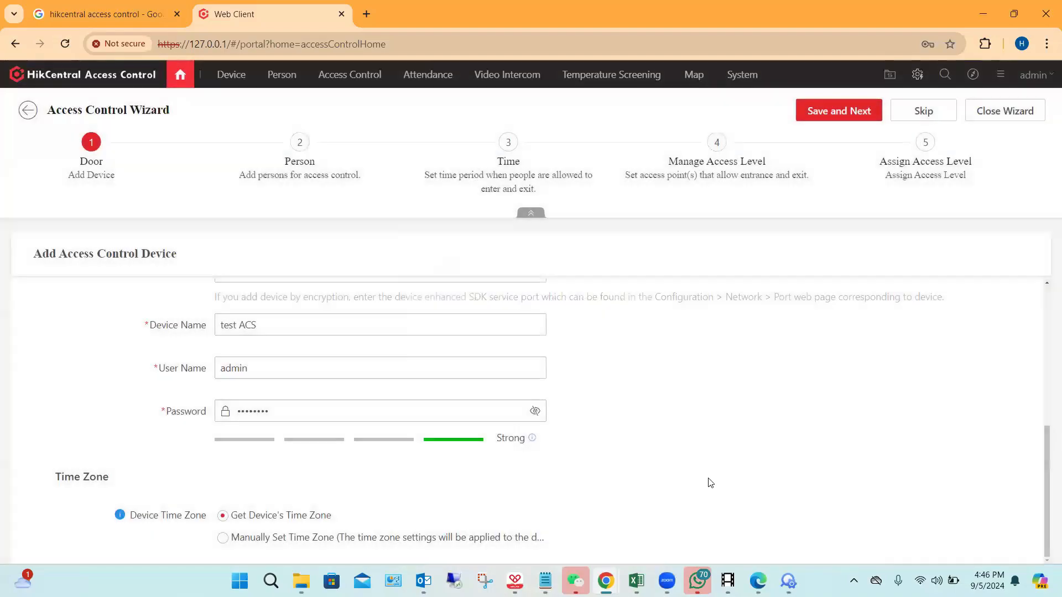
Step: Refresh the online device list in SADP to recheck the access terminal, then return to the wizard
left_click(788, 581)
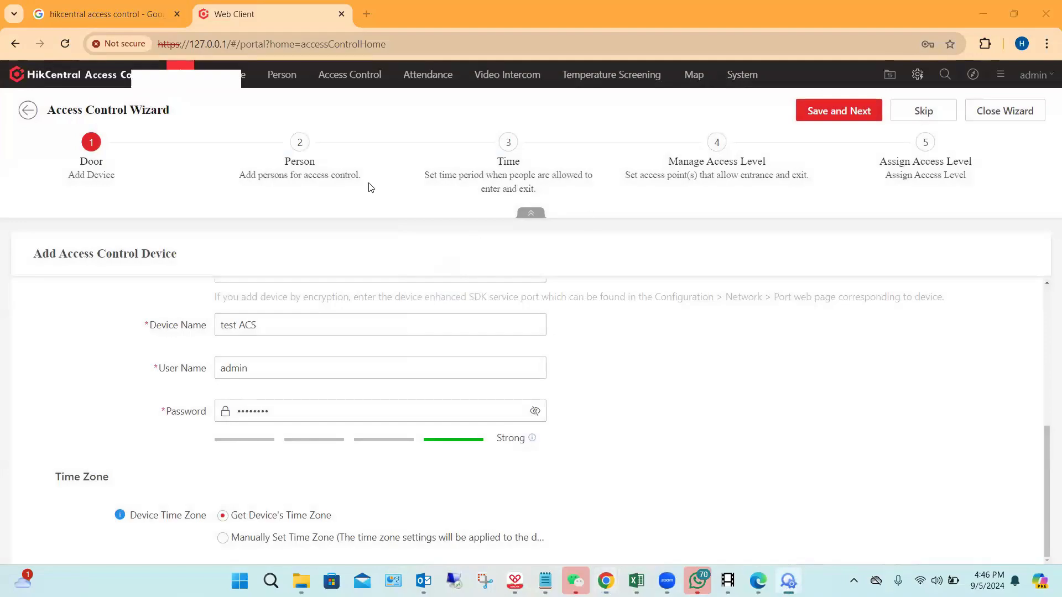
left_click(581, 107)
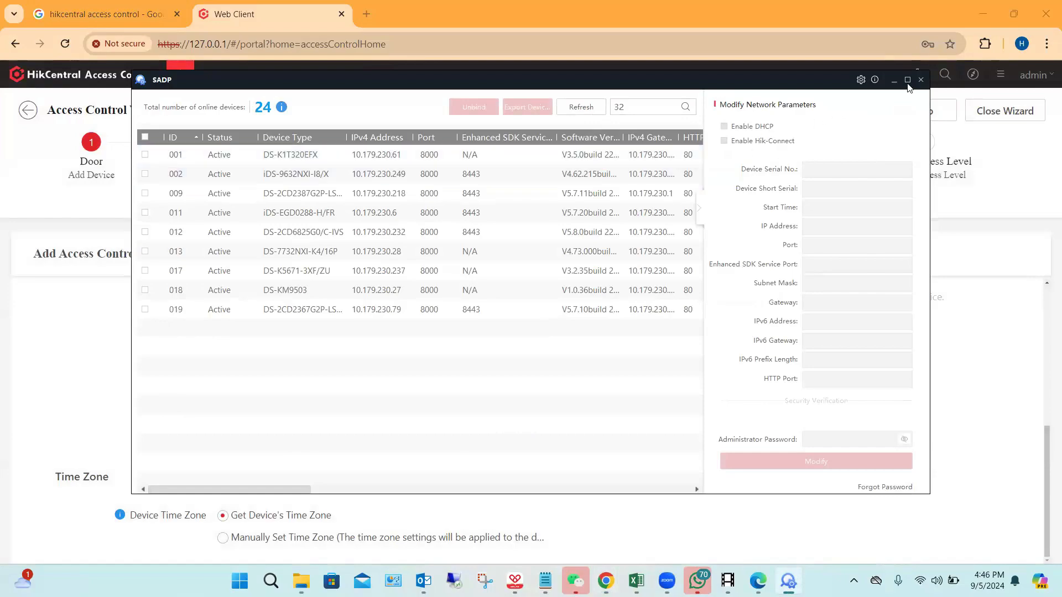
left_click(893, 79)
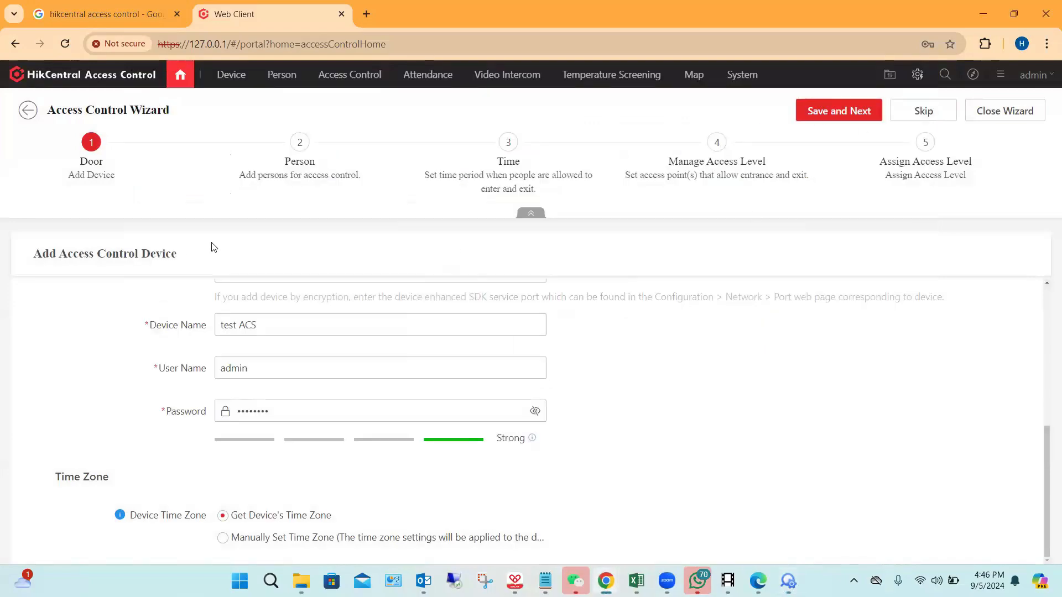
Step: Save the device again to reach the Person stage, revisiting the Door stage and skipping past it without adding another device
left_click(825, 116)
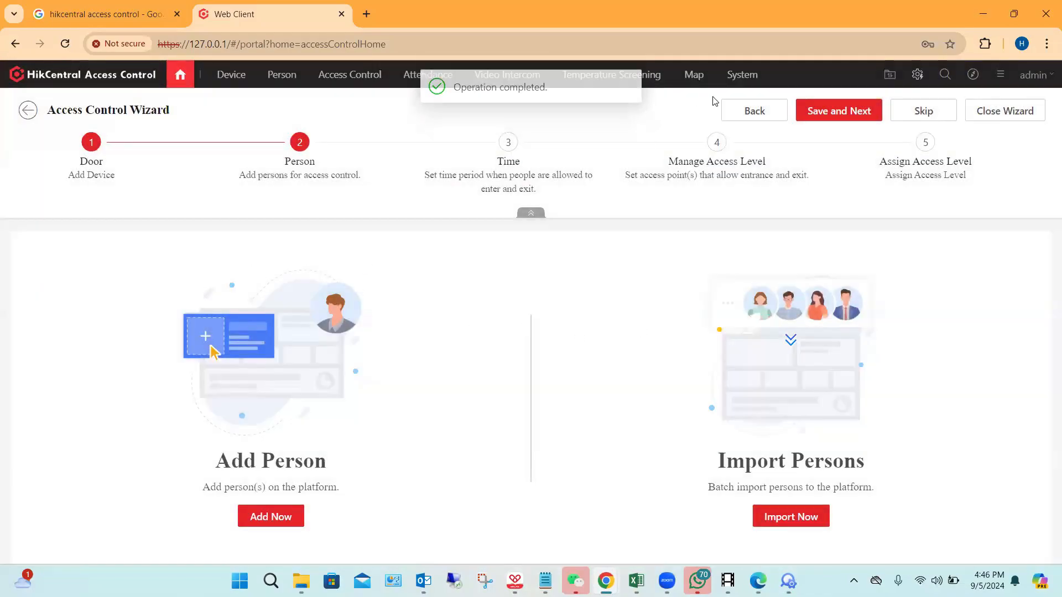
left_click(752, 113)
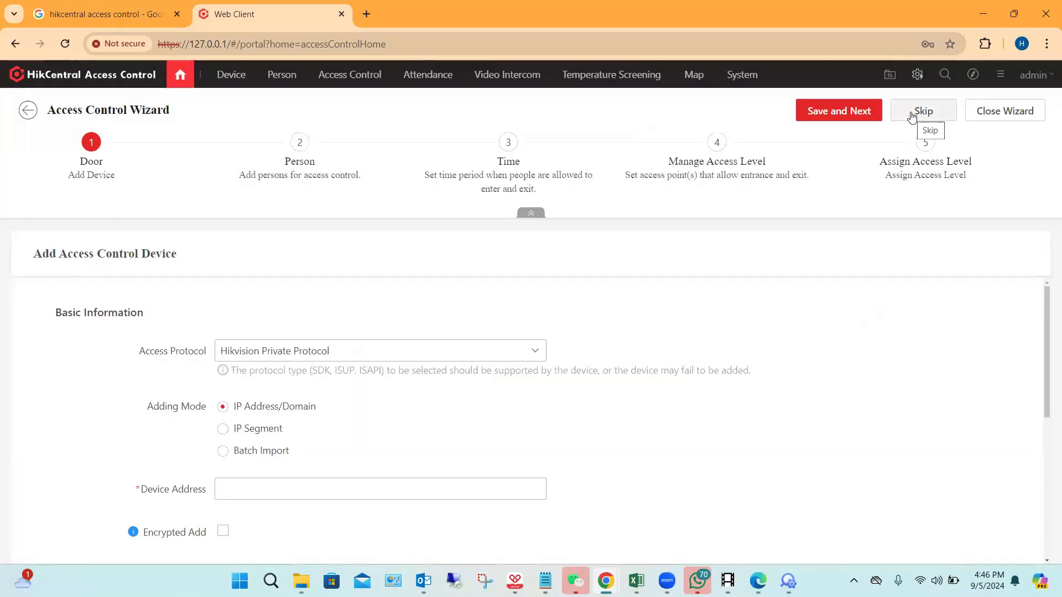
left_click(911, 117)
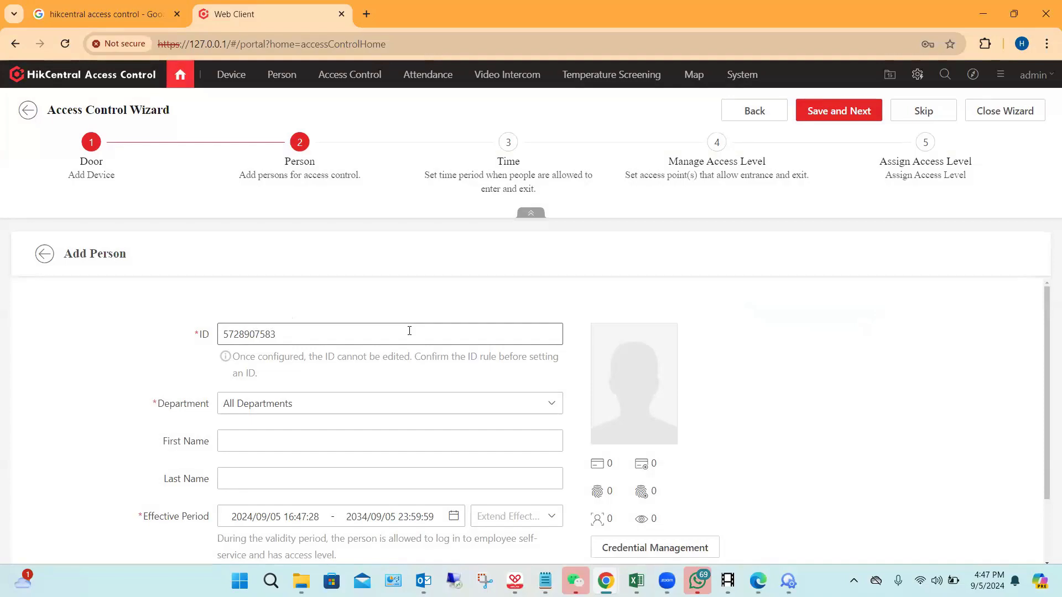
Step: Enter the person's first name and last name in the new person's details
scroll(409, 331, "down", 1)
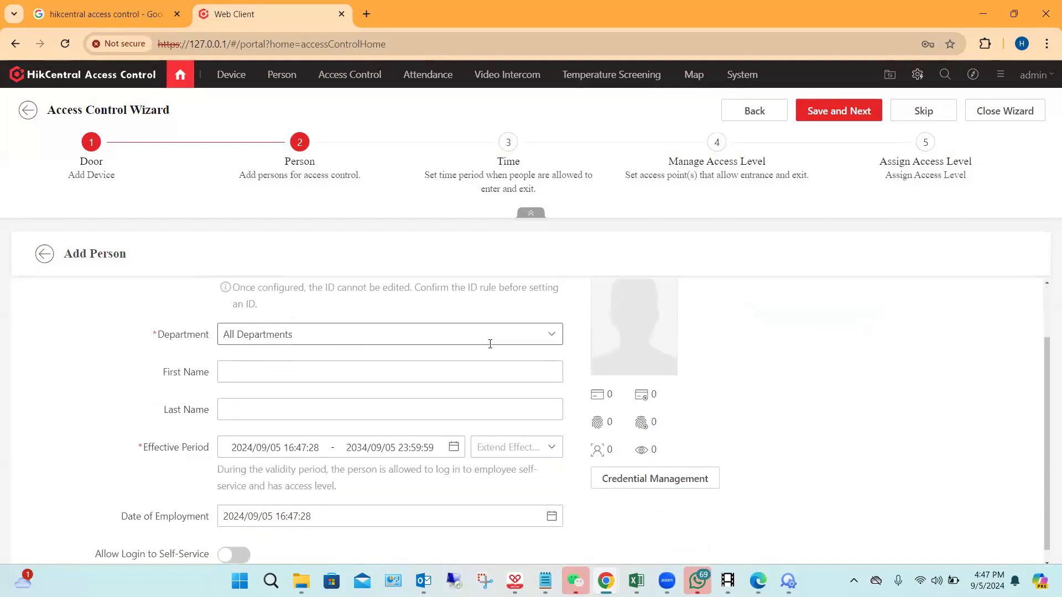
left_click(257, 366)
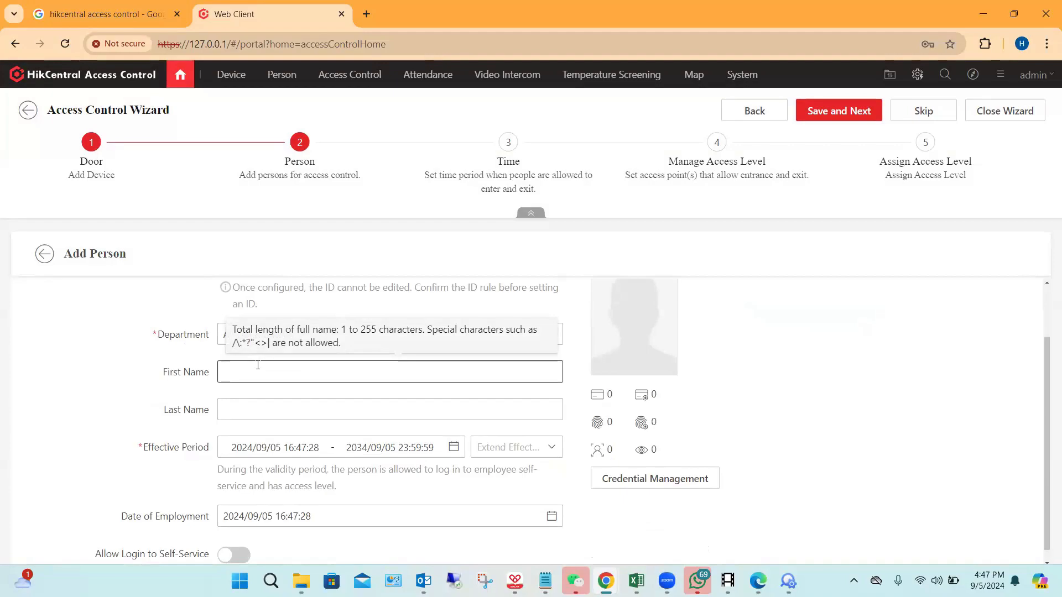
type("TES")
key("BackSpace")
key("BackSpace")
key("BackSpace")
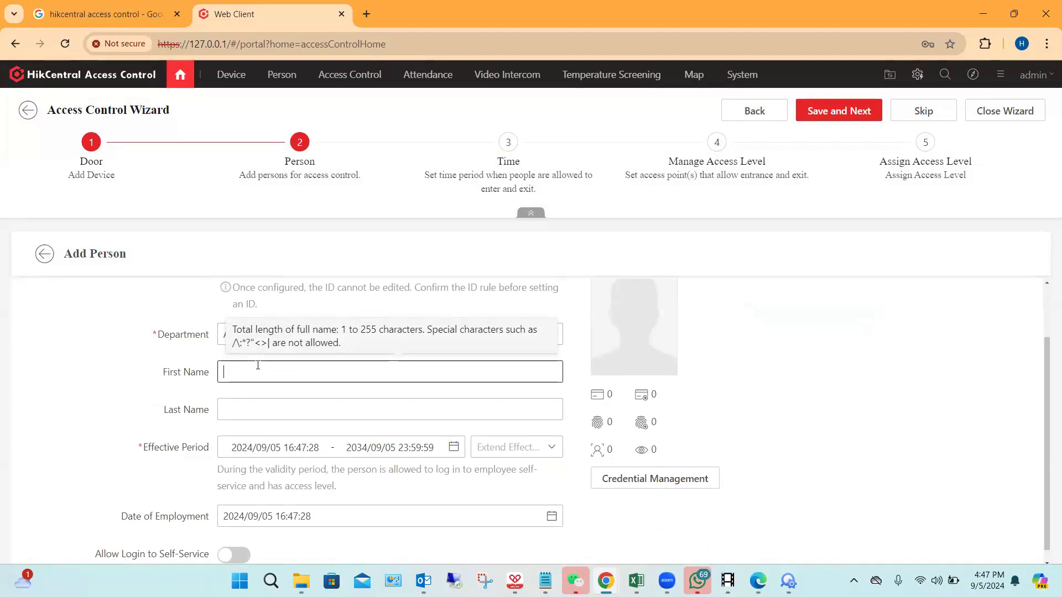
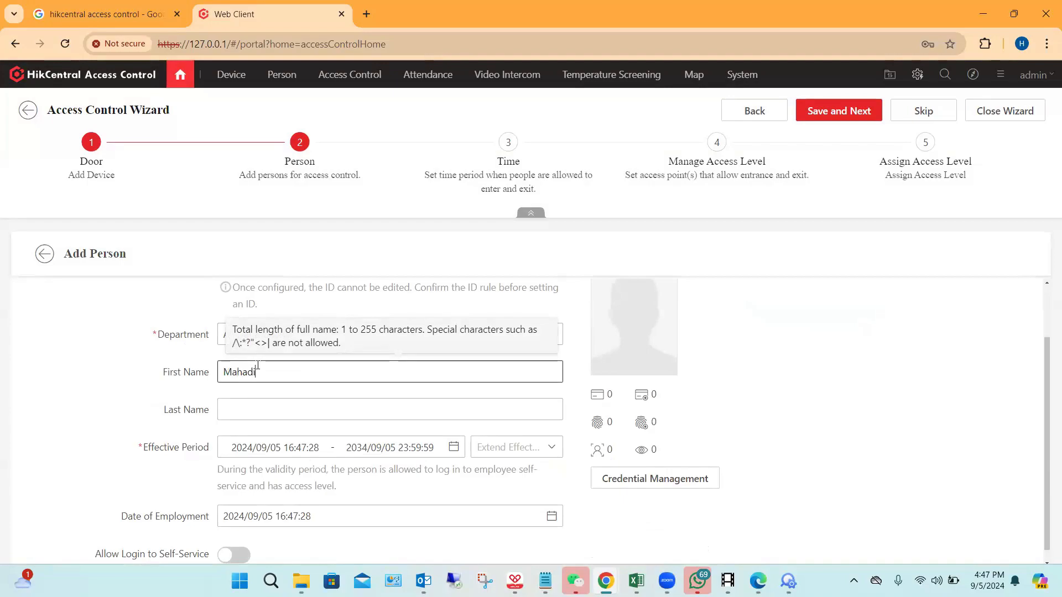
left_click(246, 412)
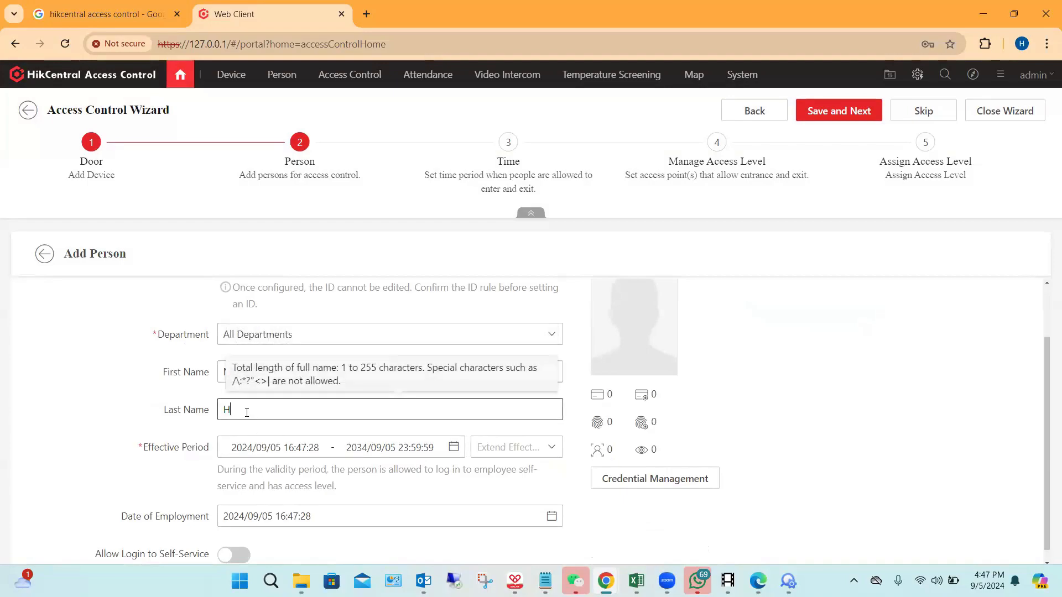
scroll(396, 413, "down", 1)
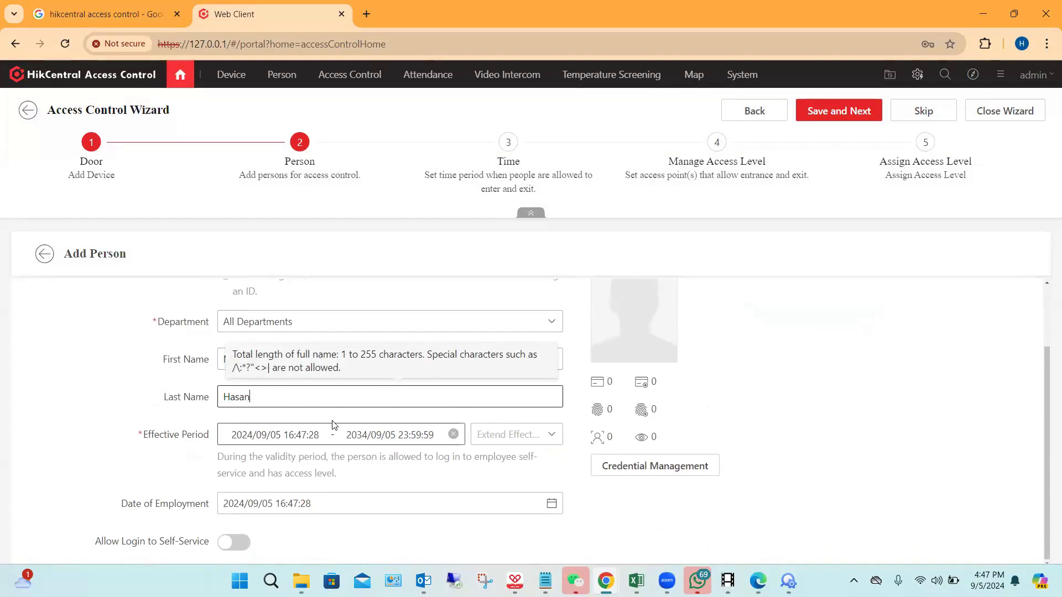
left_click(900, 385)
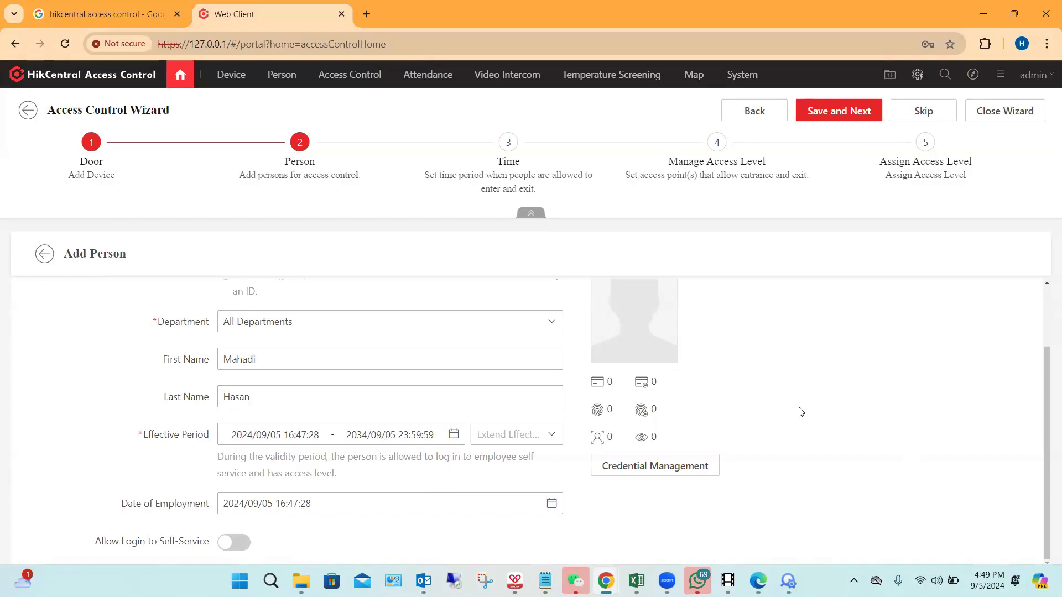
Step: Capture the person's face picture from the access control device test ACS and save it as the profile photo
scroll(838, 412, "up", 2)
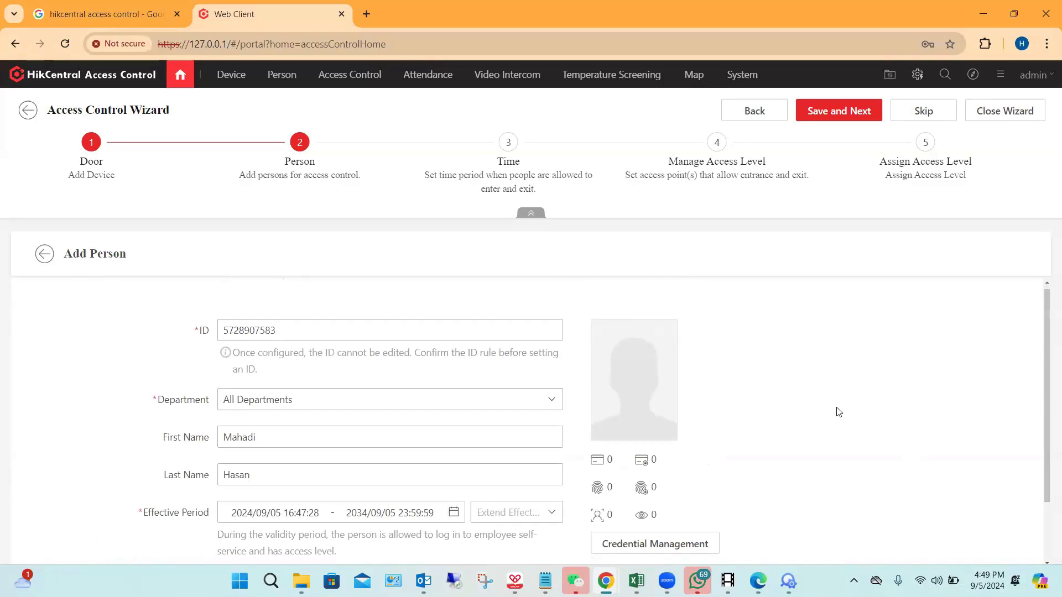
scroll(838, 412, "down", 2)
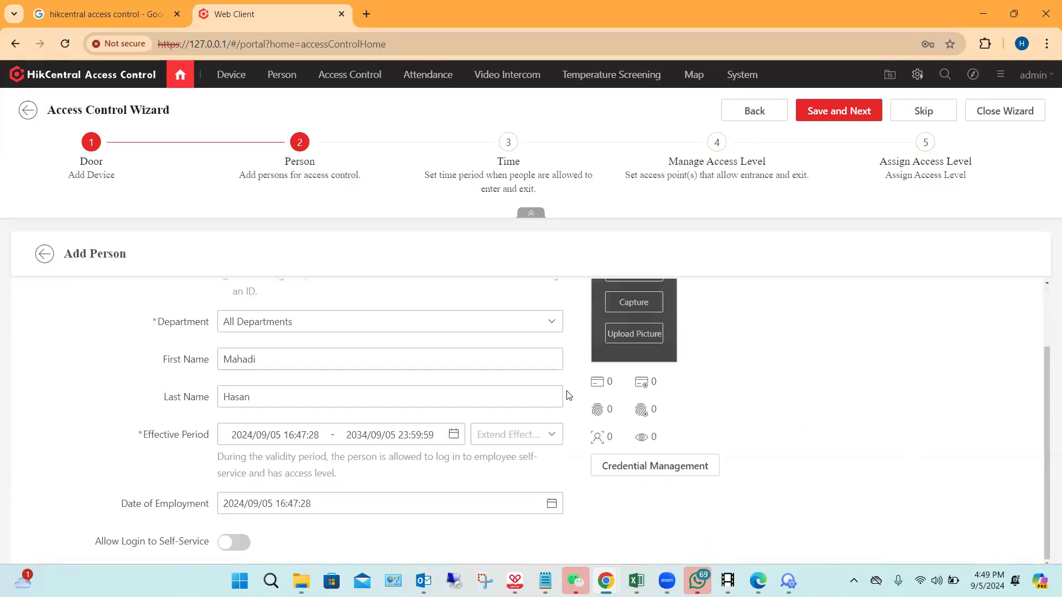
scroll(749, 392, "up", 2)
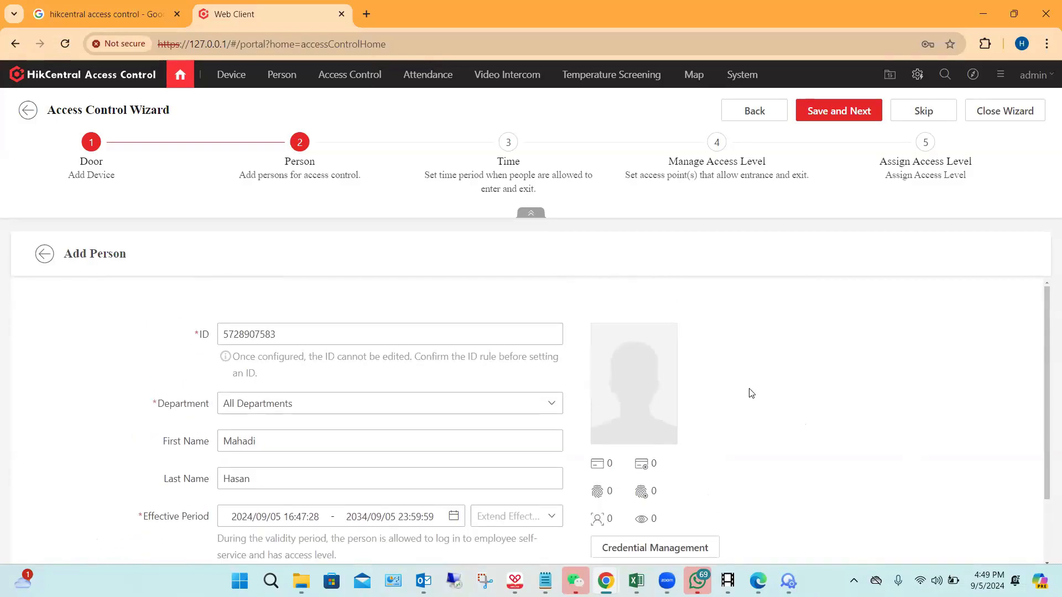
mouse_move(640, 386)
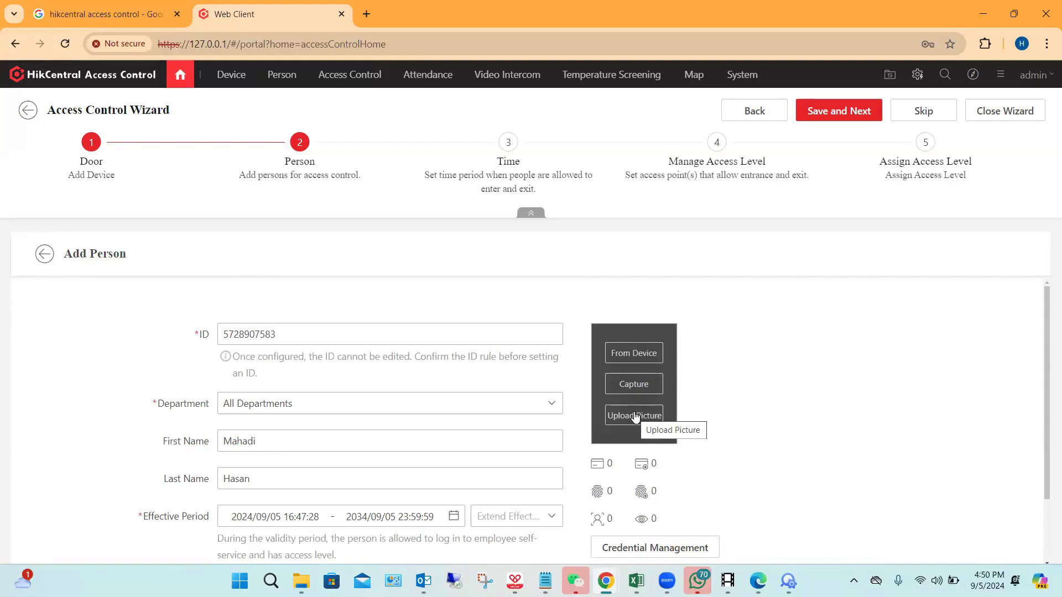
left_click(645, 354)
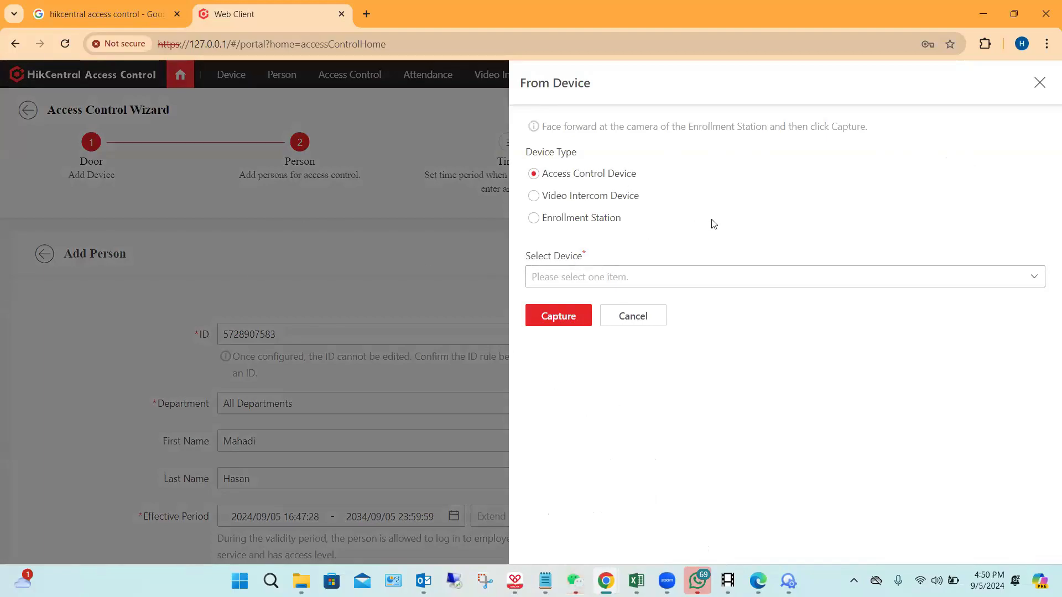
left_click(838, 288)
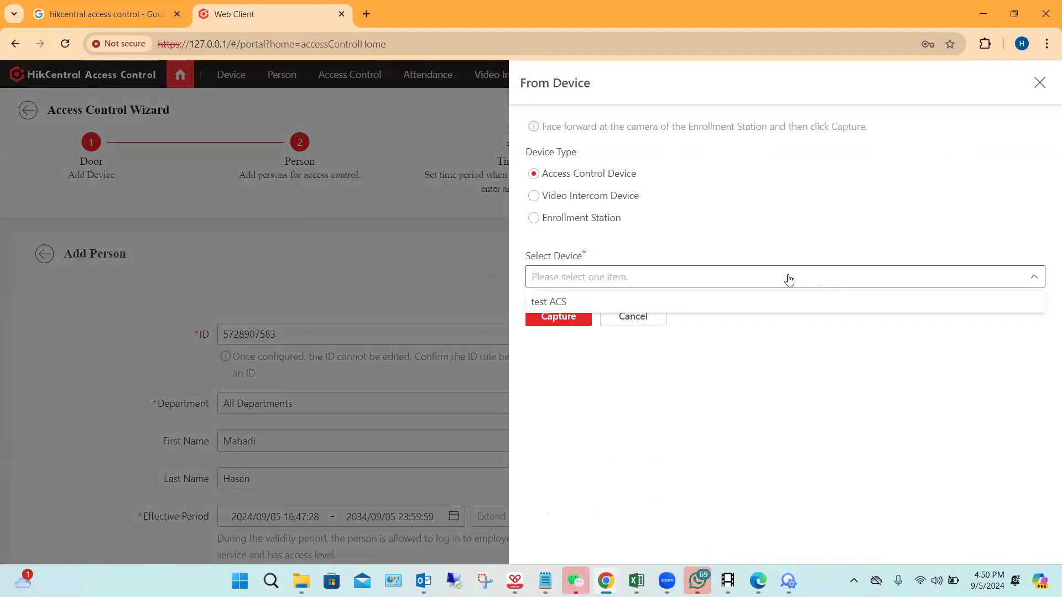
left_click(560, 303)
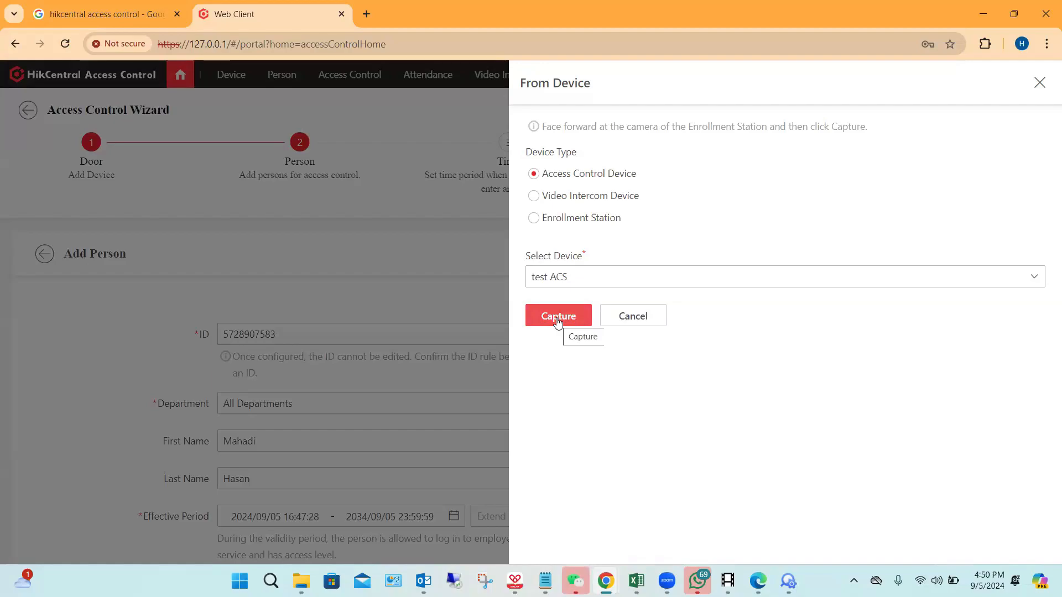
left_click(557, 321)
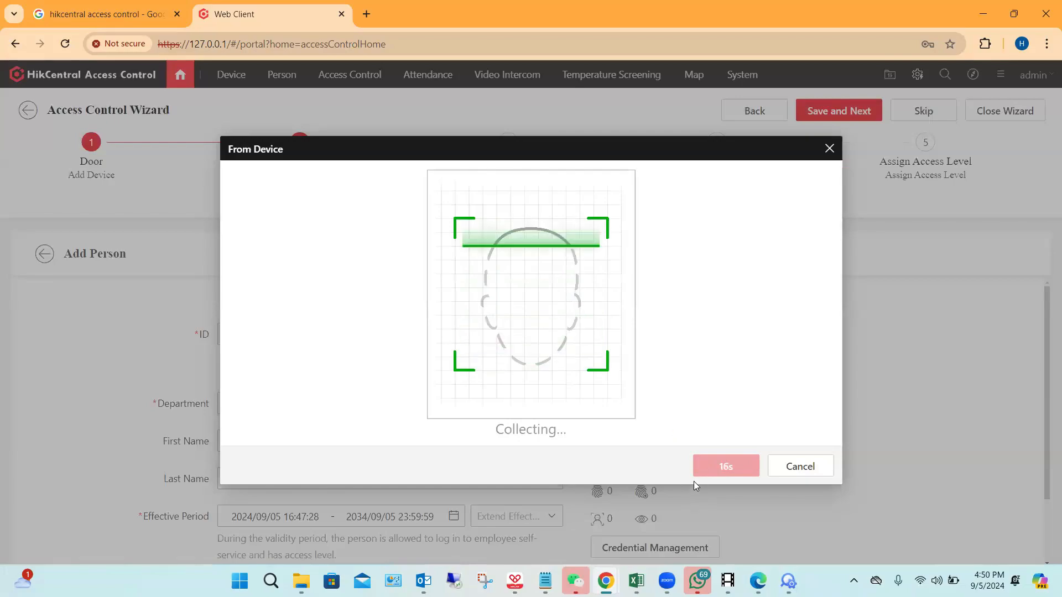
left_click(720, 467)
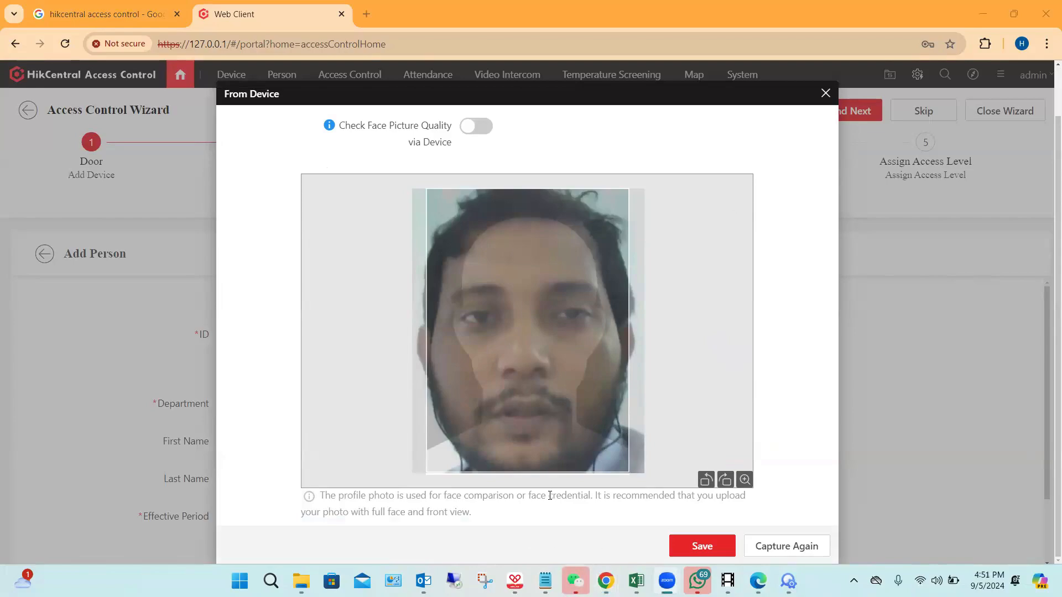
left_click(703, 549)
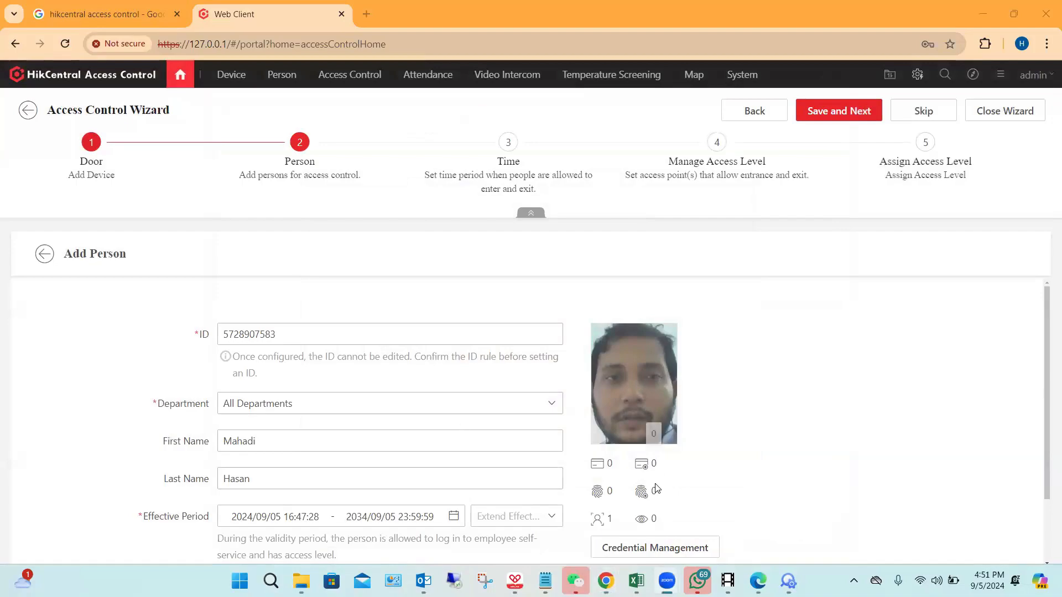
Step: In the person's credential management, set fingerprint collection to Fingerprint and Card Reader, using the access control device test ACS
scroll(962, 434, "down", 2)
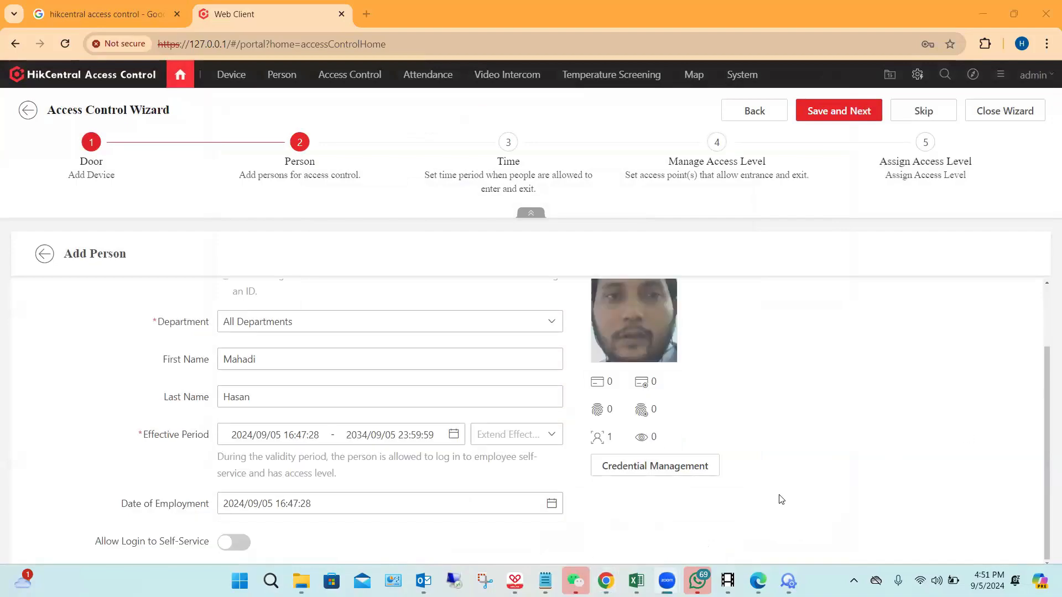
left_click(639, 469)
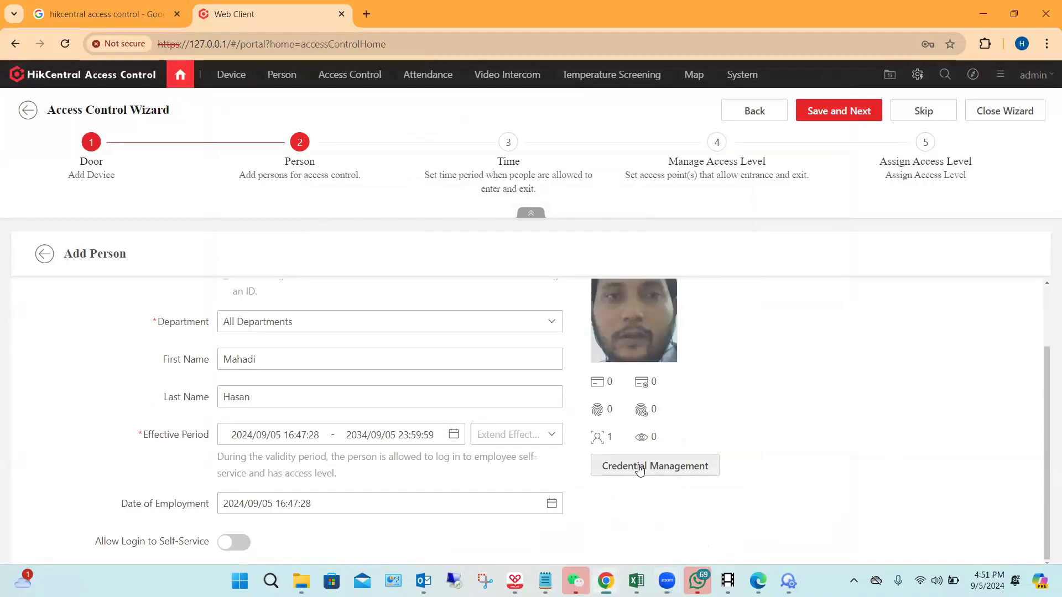
left_click(670, 471)
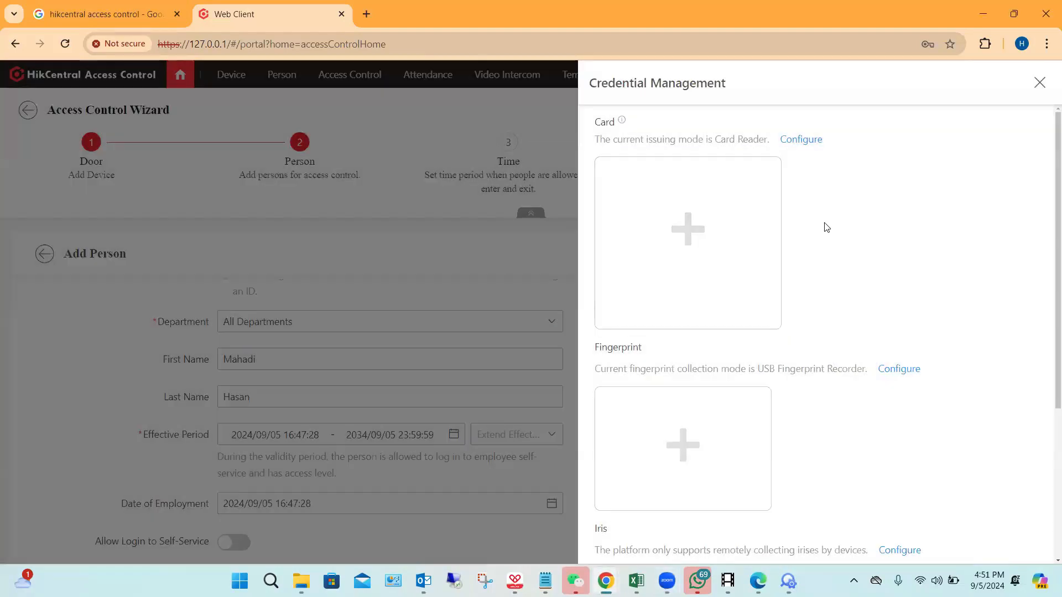
scroll(826, 221, "down", 1)
scroll(881, 417, "down", 4)
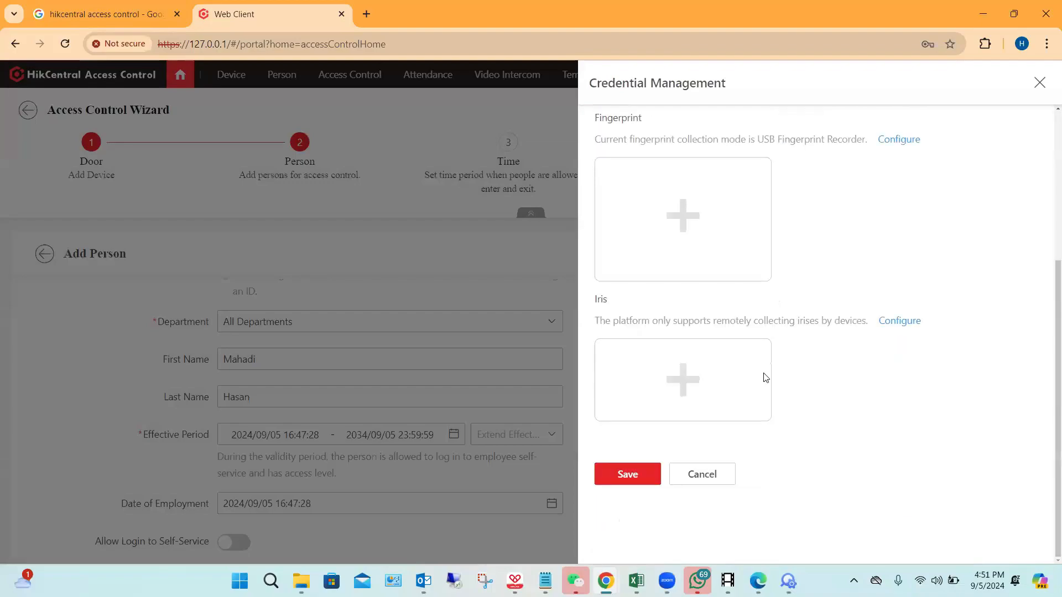
scroll(829, 288, "up", 1)
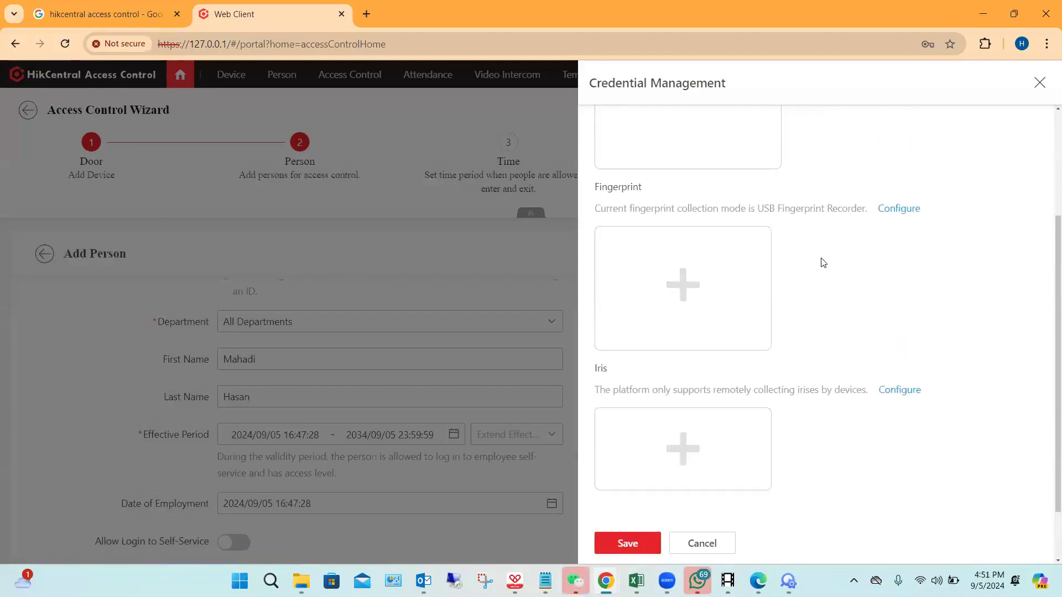
left_click(898, 209)
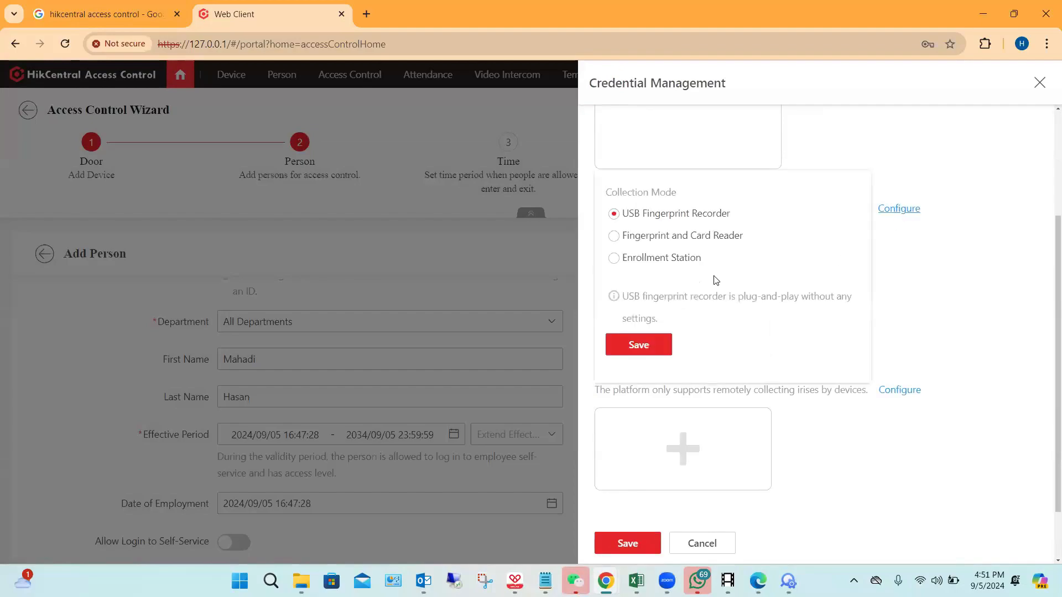
left_click(614, 236)
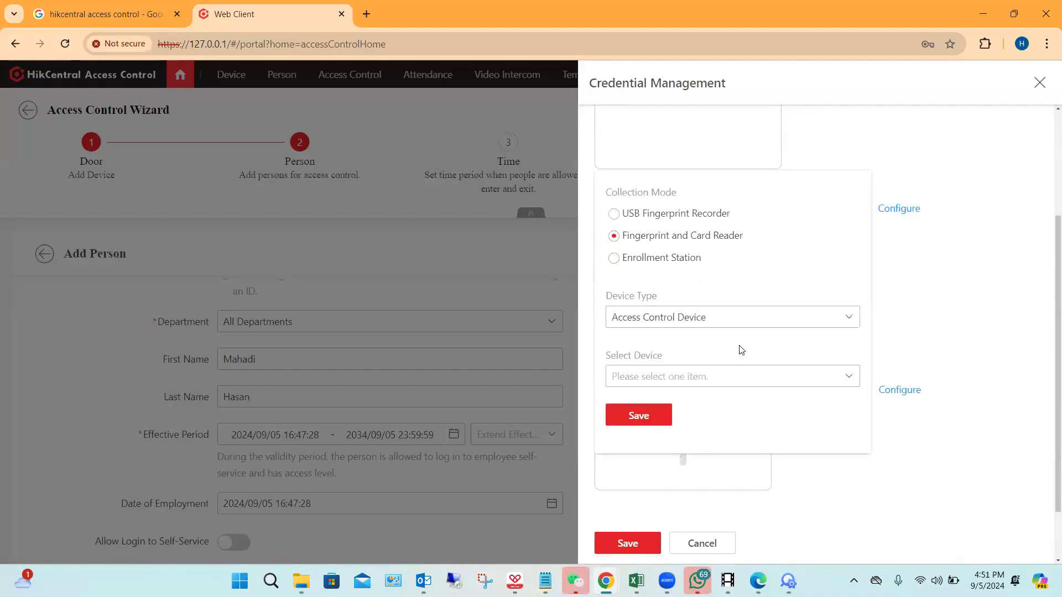
left_click(795, 318)
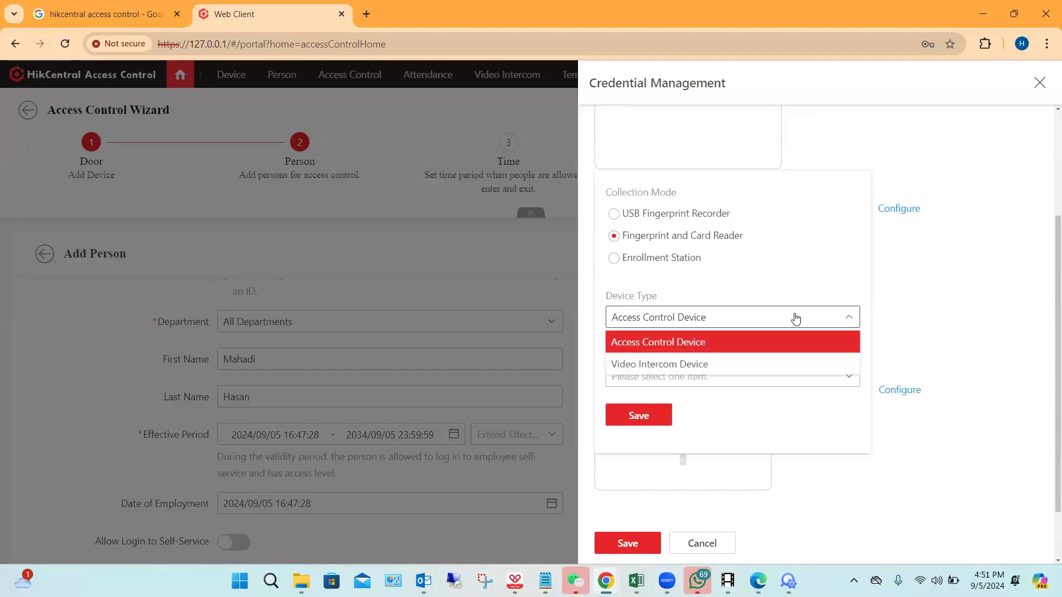
left_click(693, 343)
left_click(781, 379)
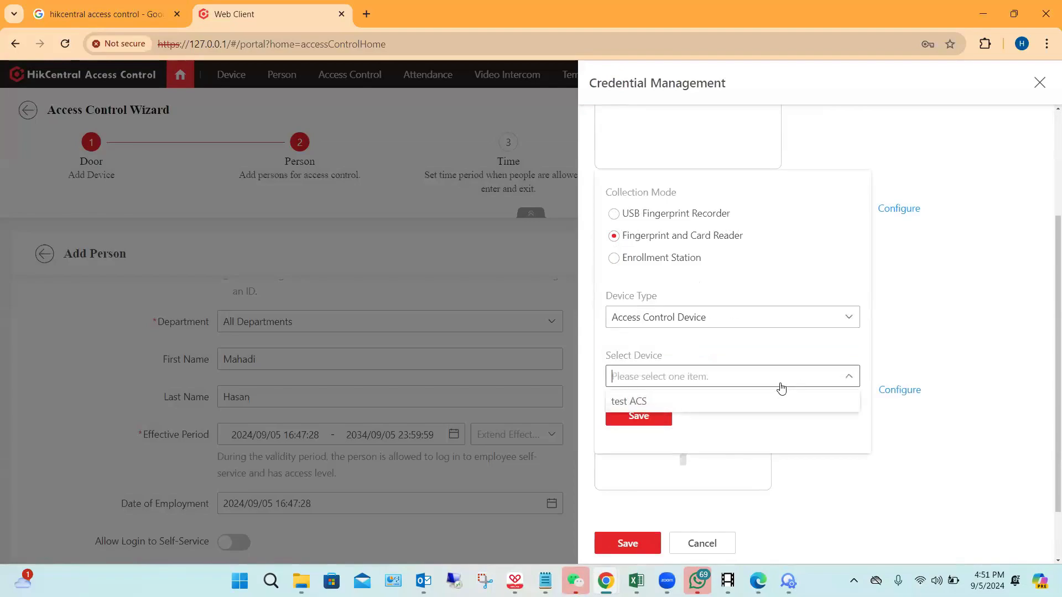
left_click(634, 402)
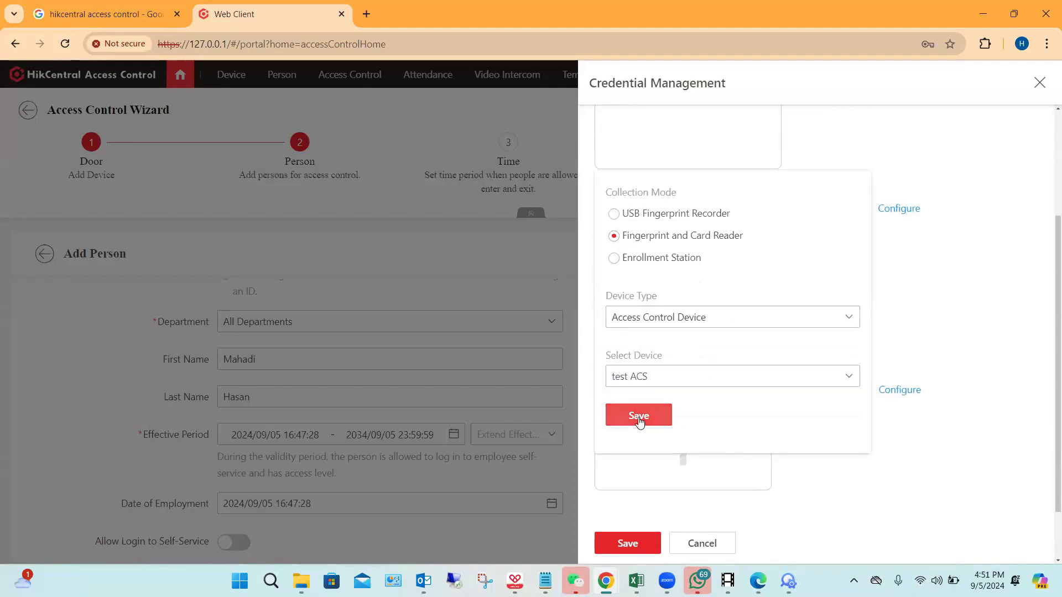
left_click(639, 418)
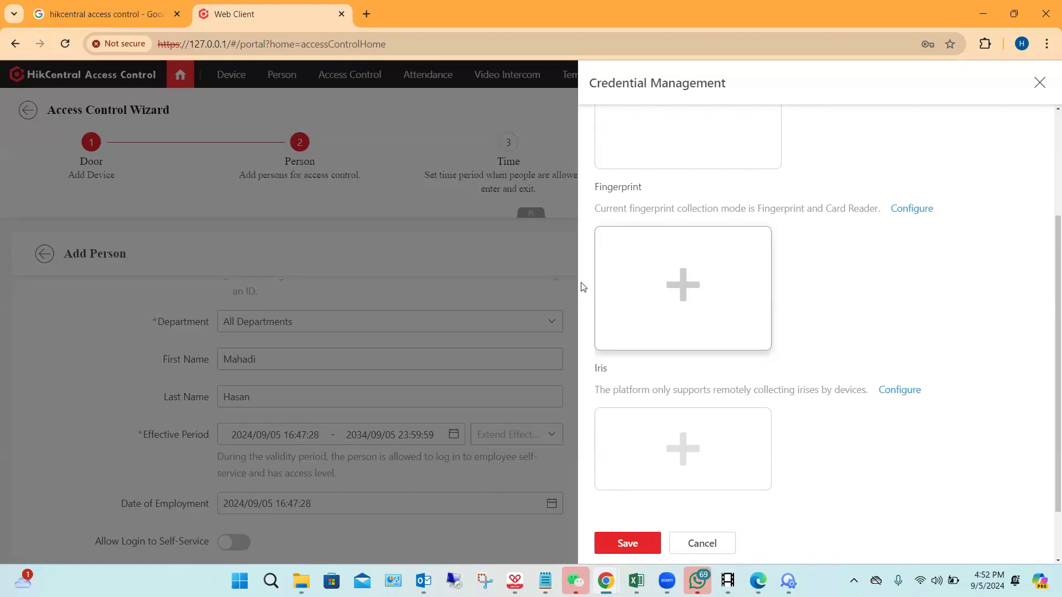
Step: Collect a fingerprint for the person without a related card and save the credentials
left_click(669, 313)
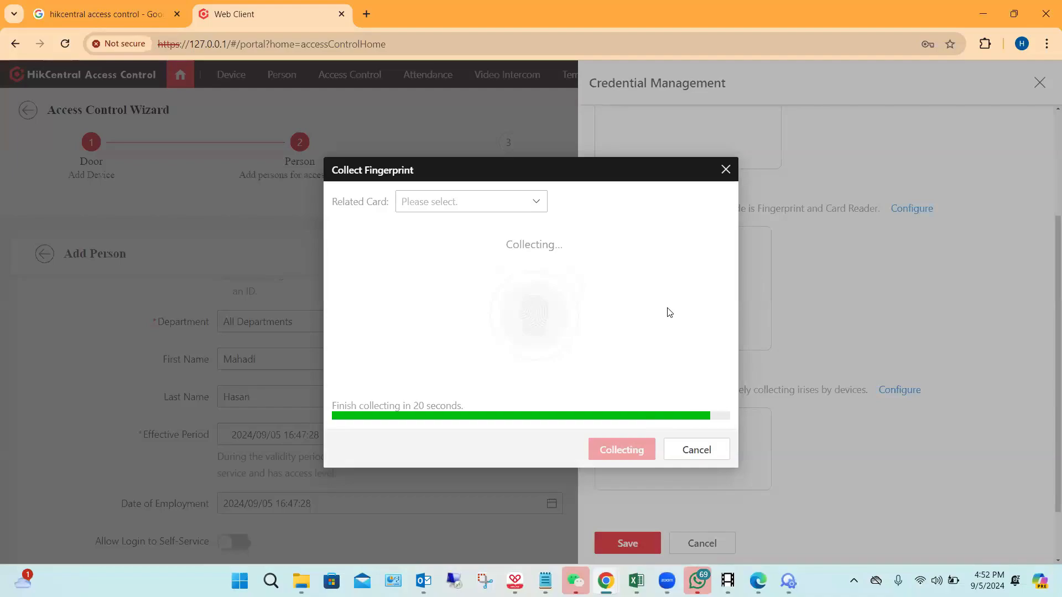
triple_click(552, 321)
left_click(618, 447)
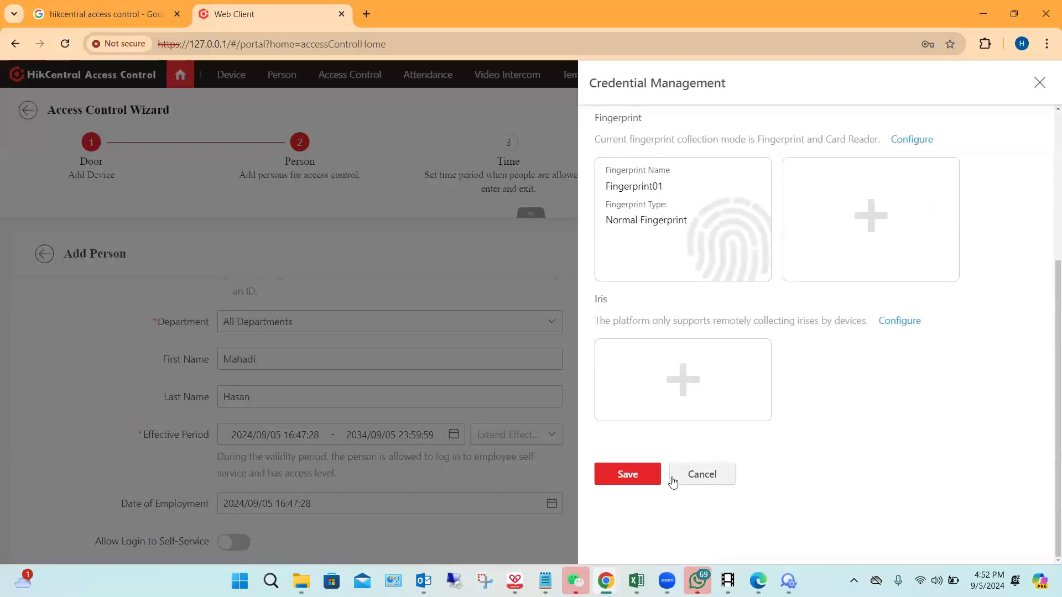
left_click(642, 480)
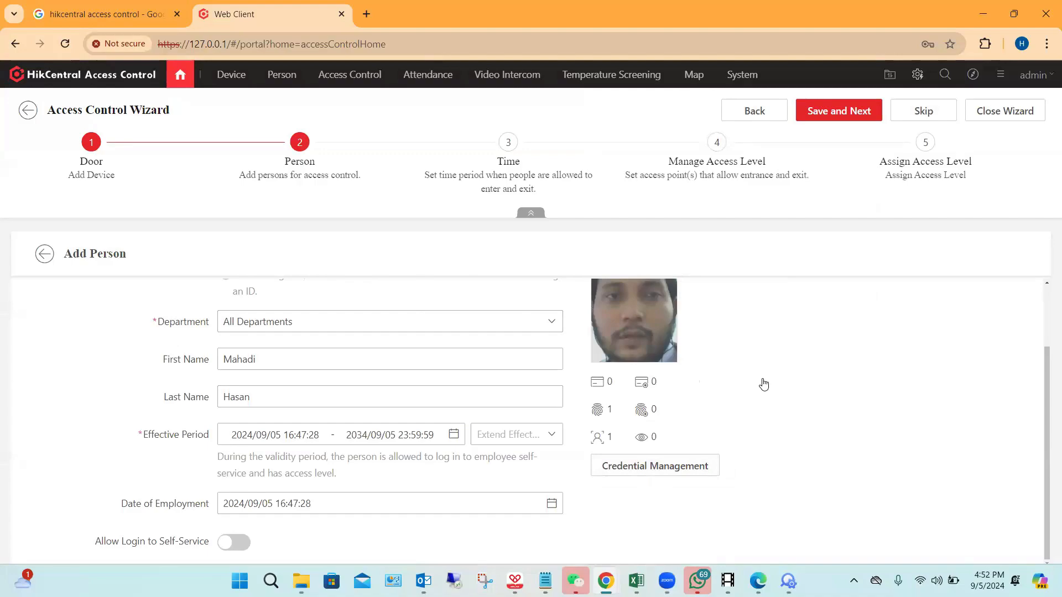
Step: Save the new person in the wizard and name the new access schedule template Time
left_click(850, 114)
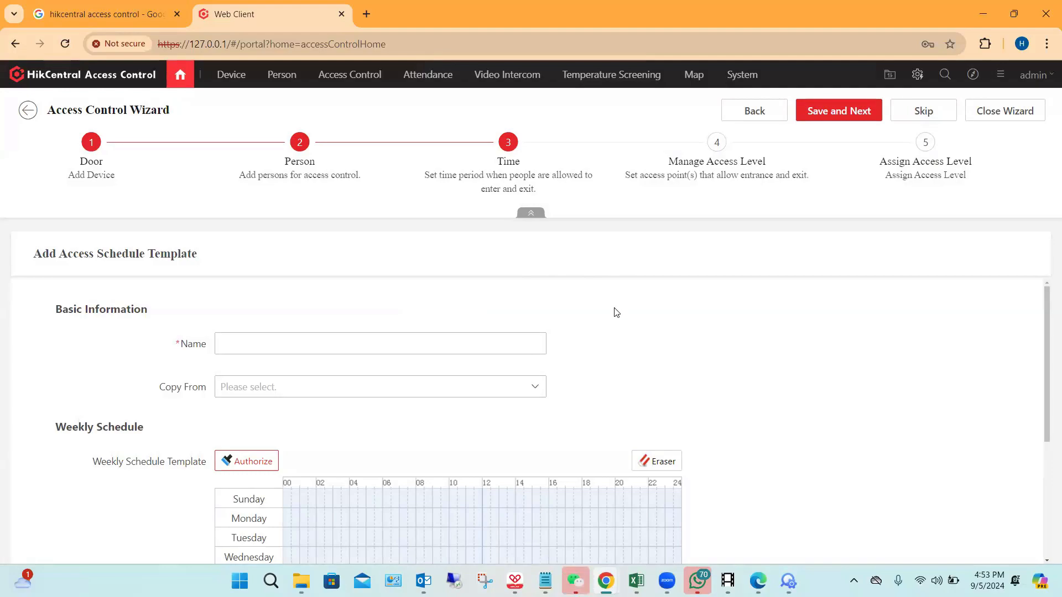
scroll(617, 309, "down", 1)
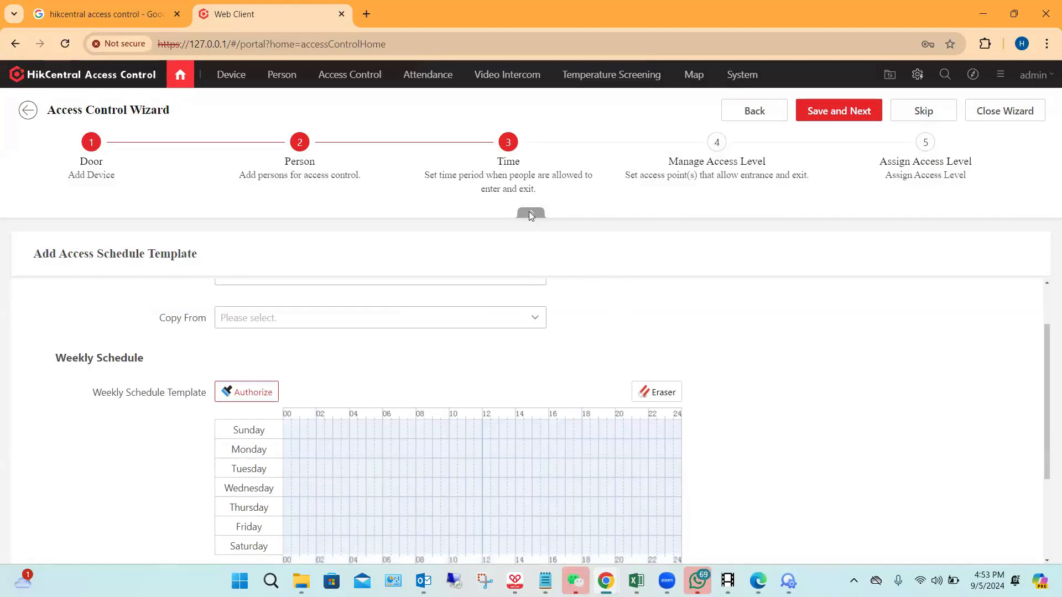
scroll(465, 361, "up", 1)
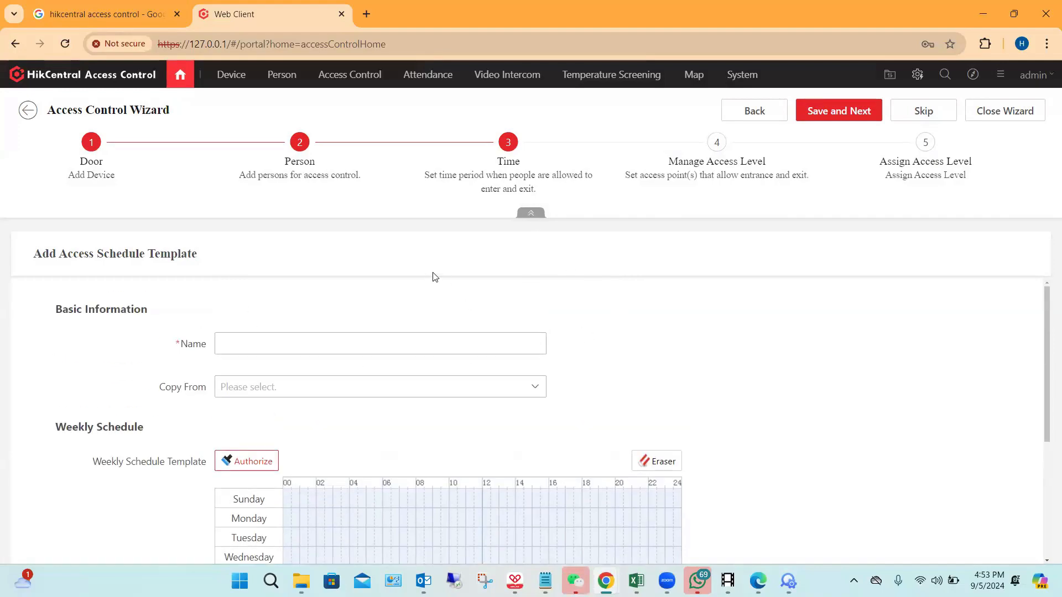
left_click(299, 347)
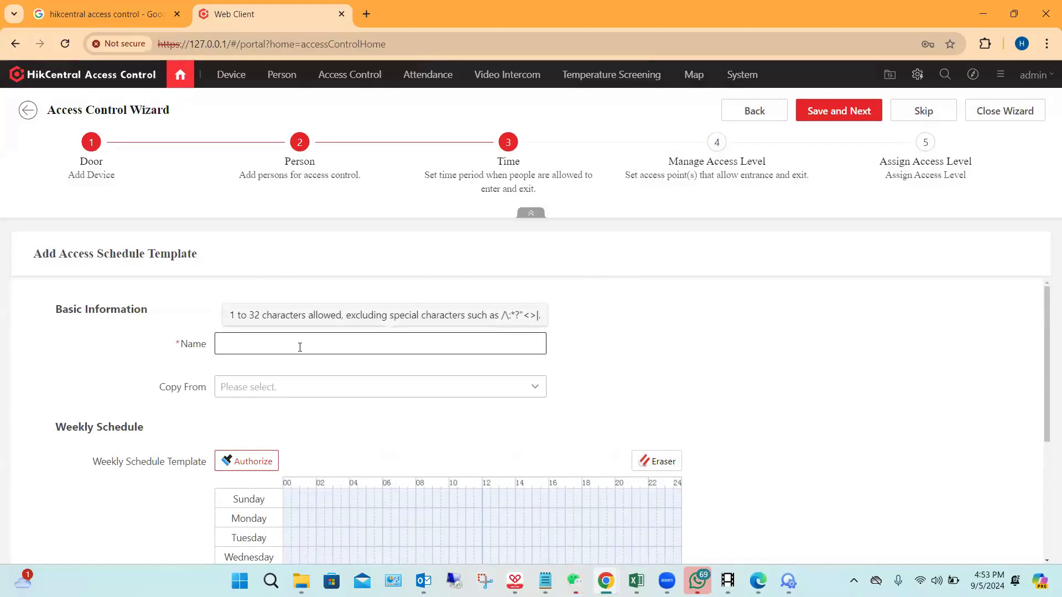
type("Time")
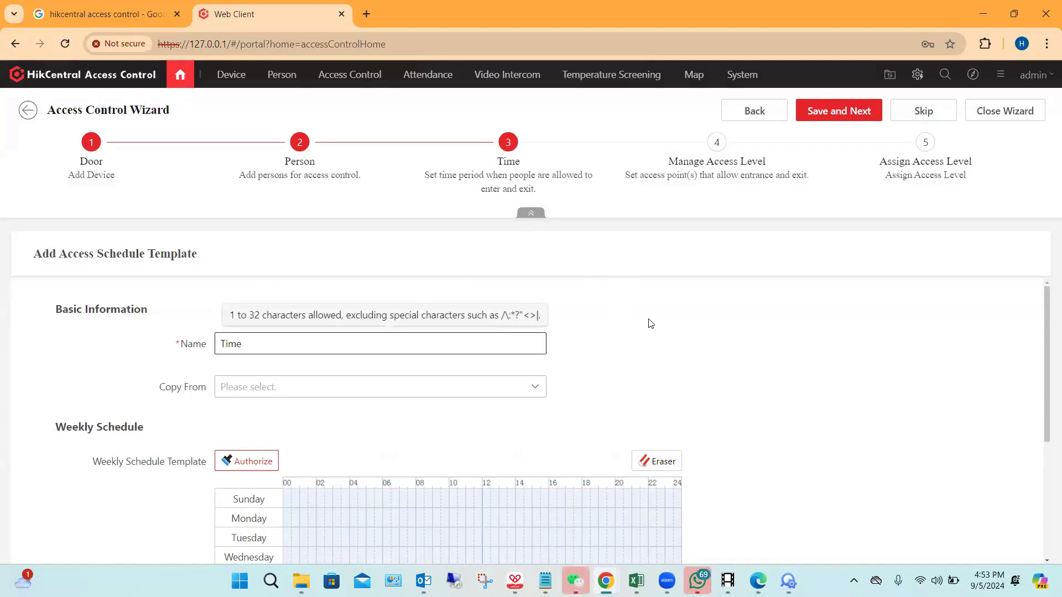
Step: Authorize access from 00 to 24 on all days, Sunday to Saturday, in the weekly schedule and save the template
scroll(651, 324, "down", 2)
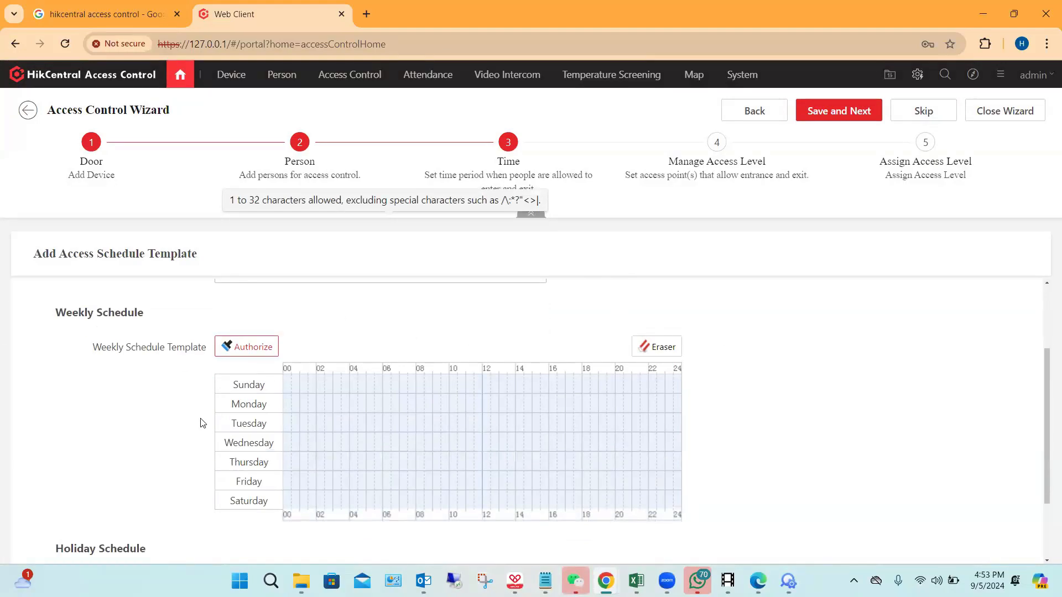
scroll(400, 387, "down", 2)
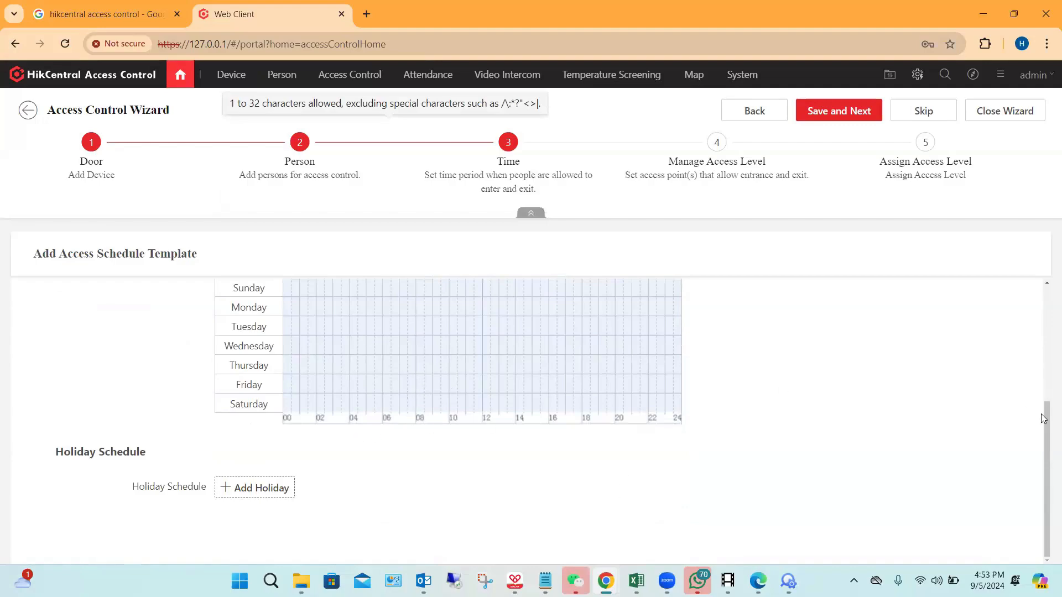
left_click_drag(1045, 422, 1046, 396)
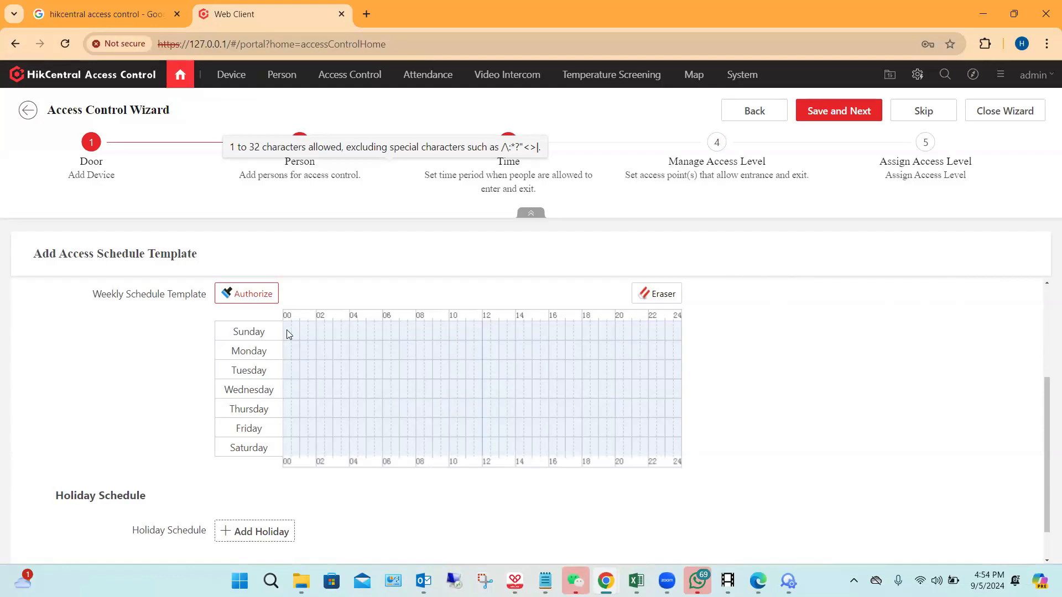
left_click_drag(286, 330, 744, 376)
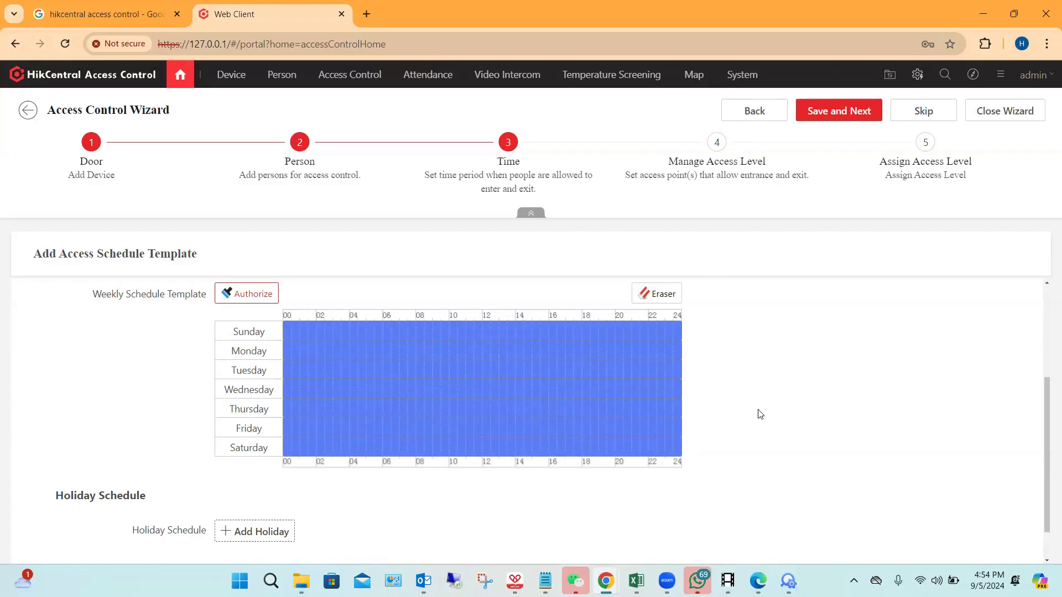
scroll(754, 369, "down", 1)
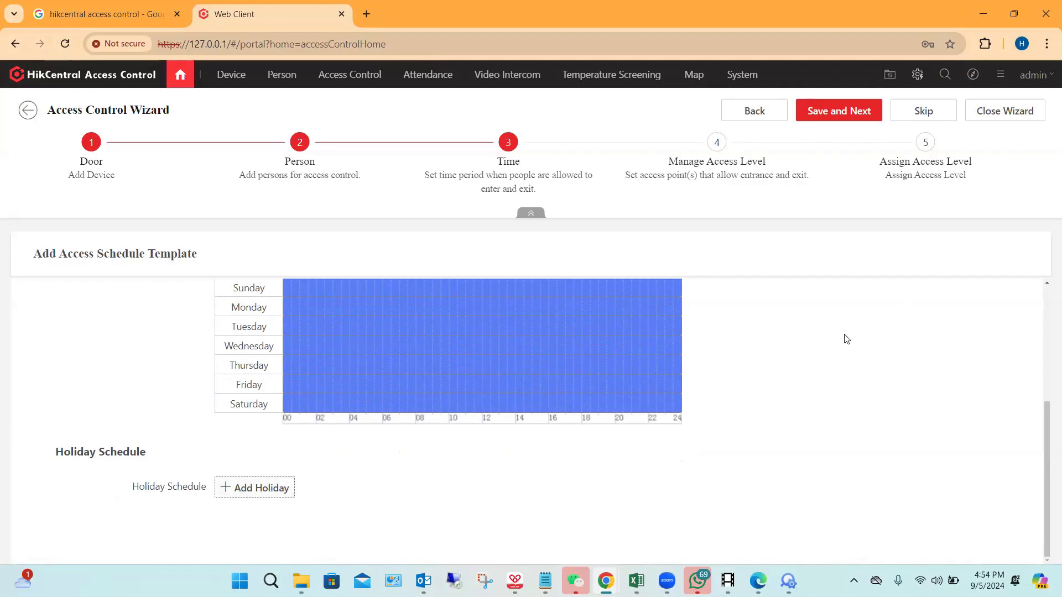
left_click(838, 112)
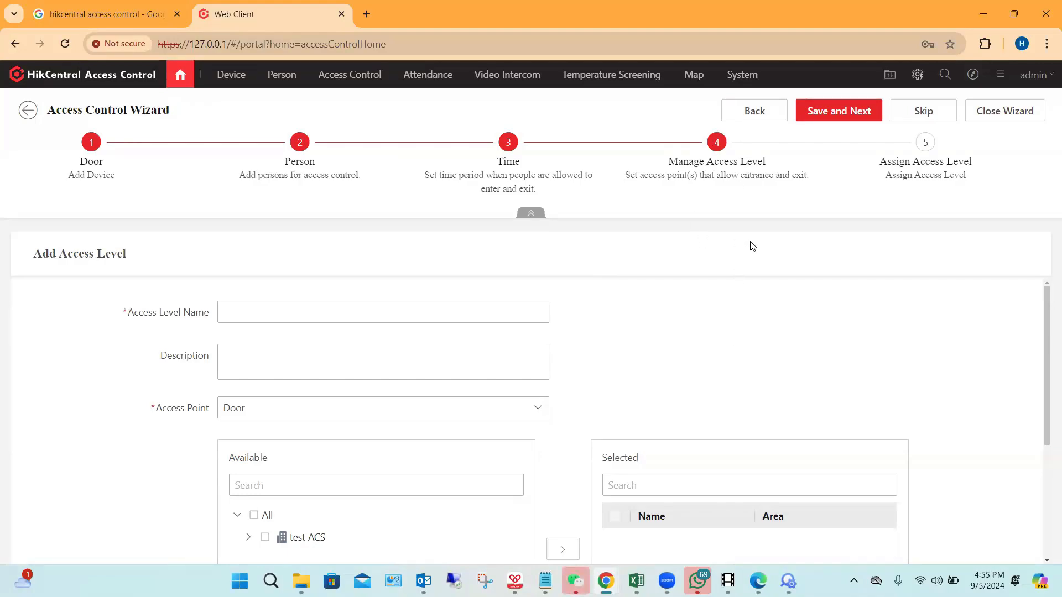
Step: Name the access level test and add the door of test ACS to its selected access points
left_click(278, 313)
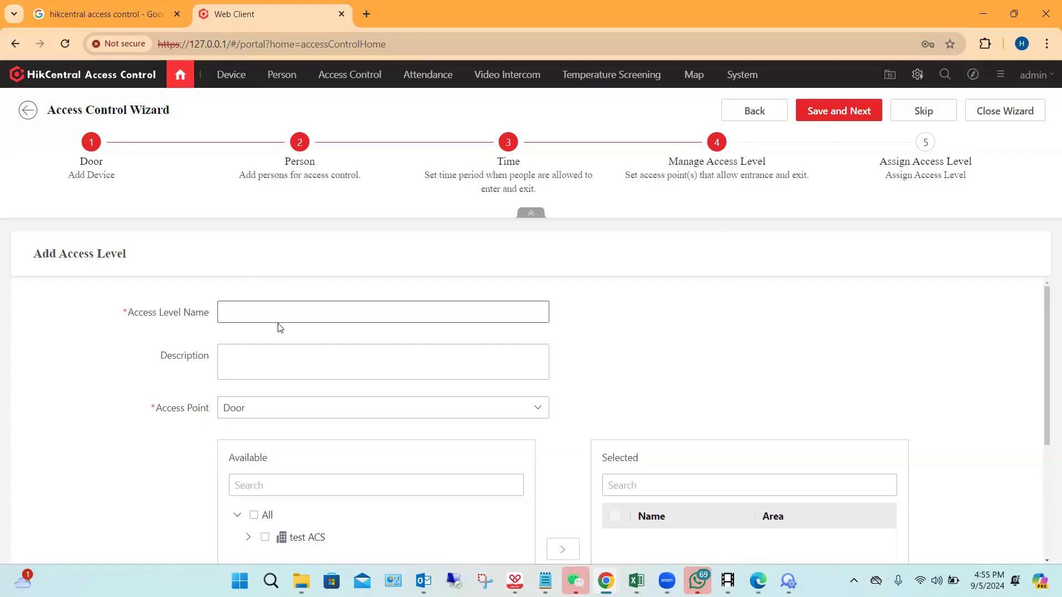
left_click(275, 305)
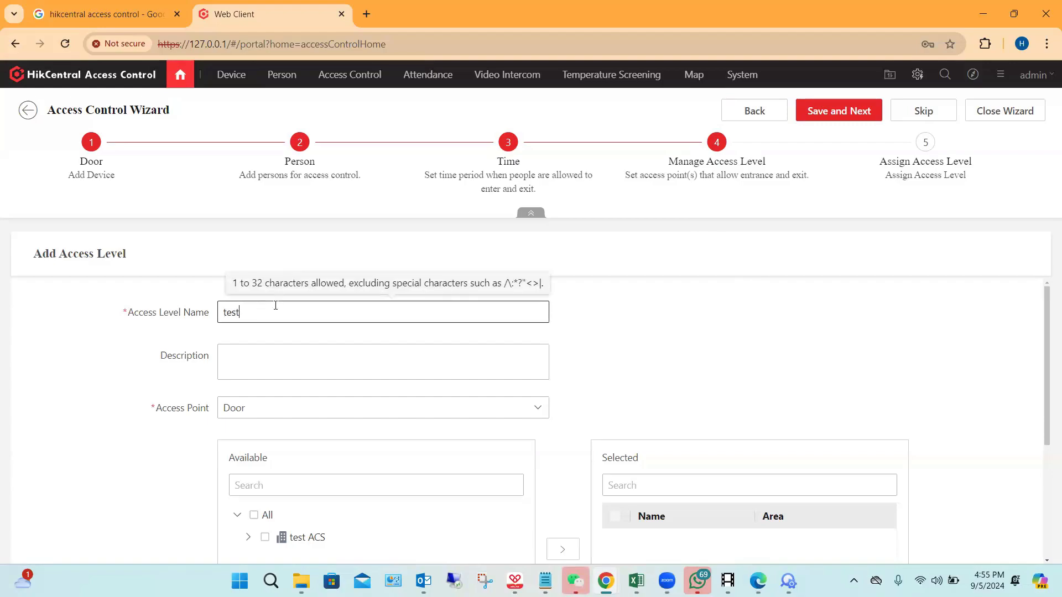
scroll(315, 365, "down", 1)
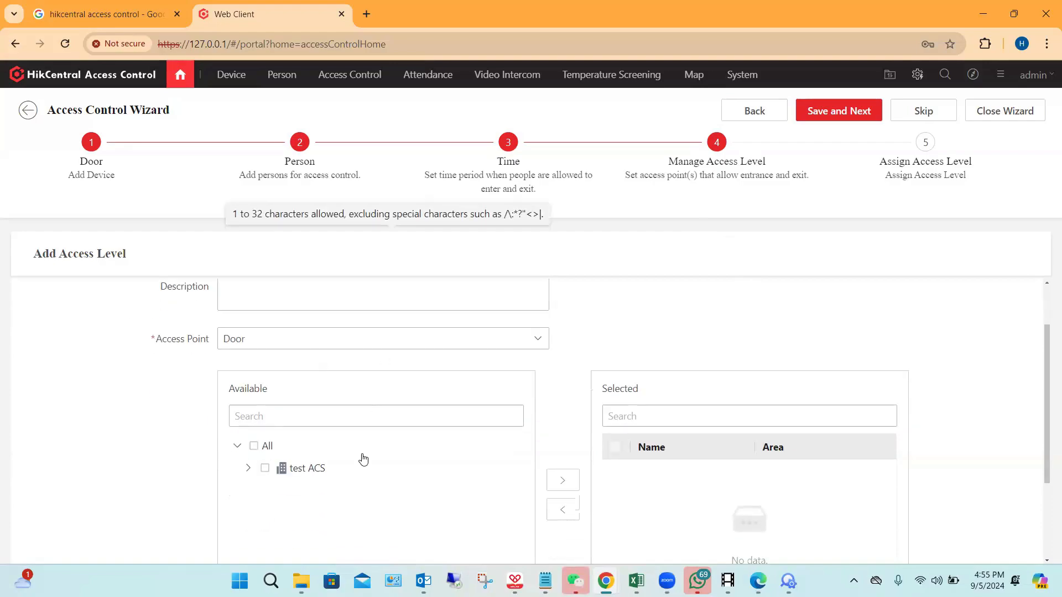
scroll(359, 456, "down", 1)
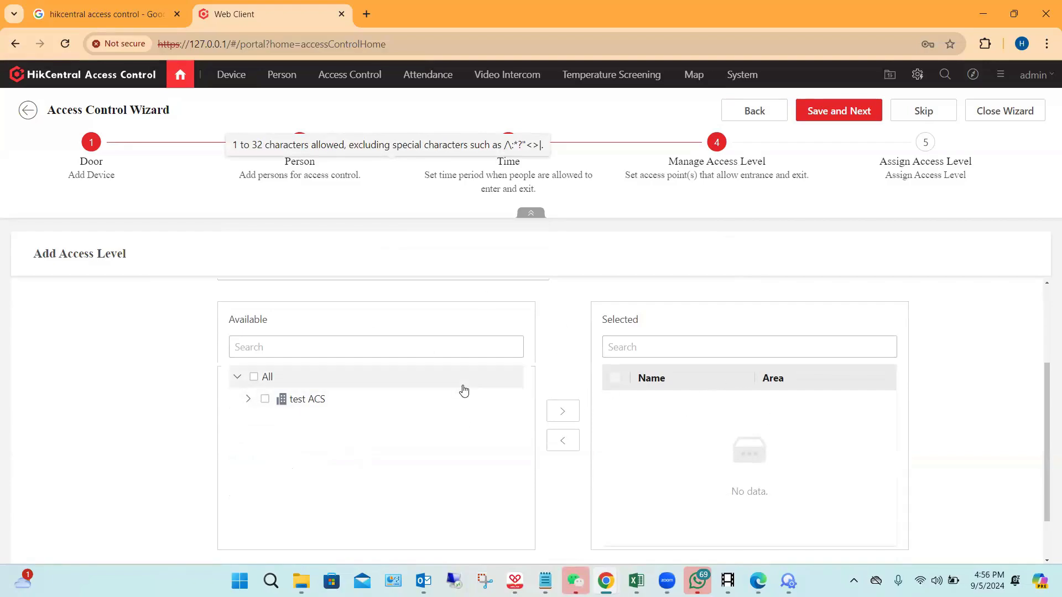
left_click(264, 400)
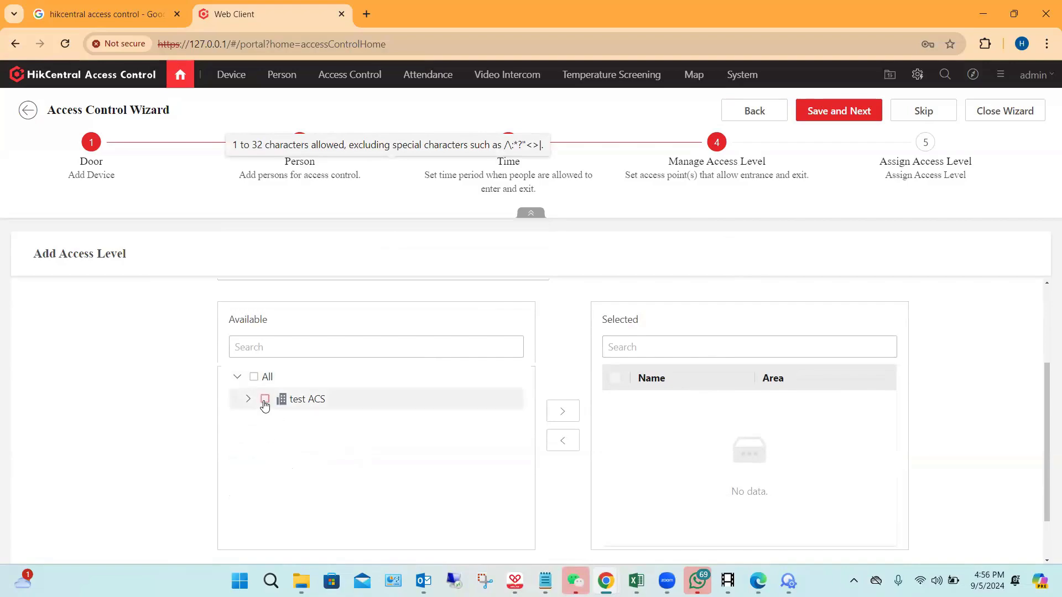
left_click(563, 412)
scroll(735, 418, "down", 1)
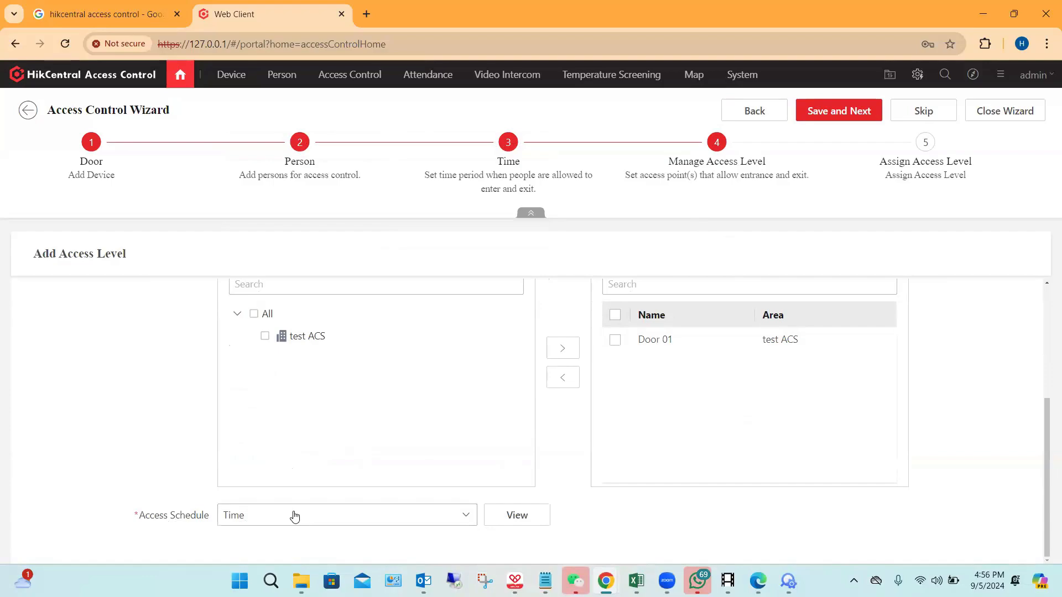
Step: Review the weekly plan of the Time access schedule and save the access level
left_click(517, 515)
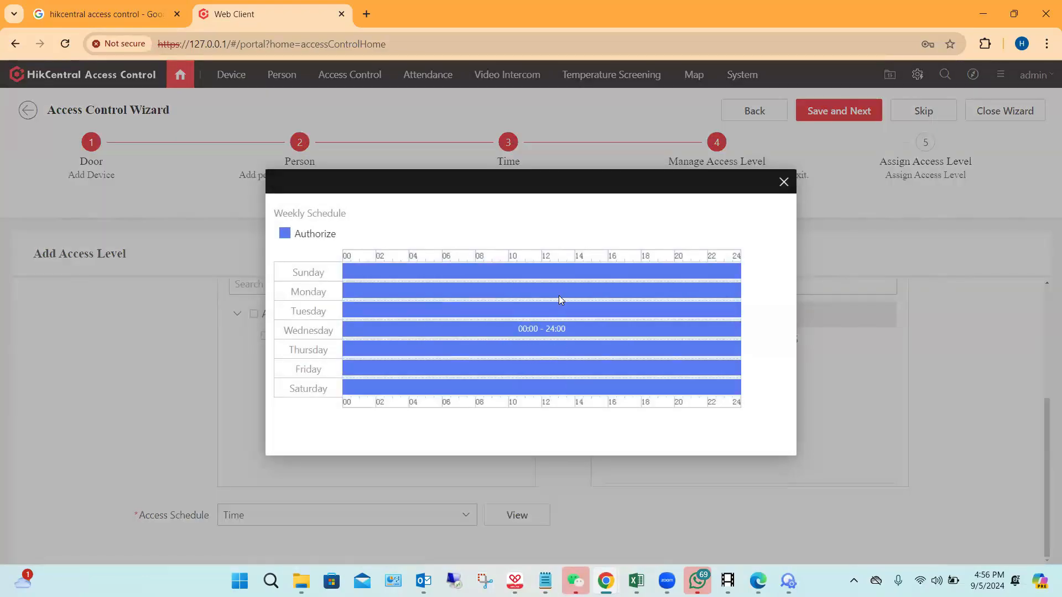
left_click(783, 183)
scroll(735, 346, "up", 4)
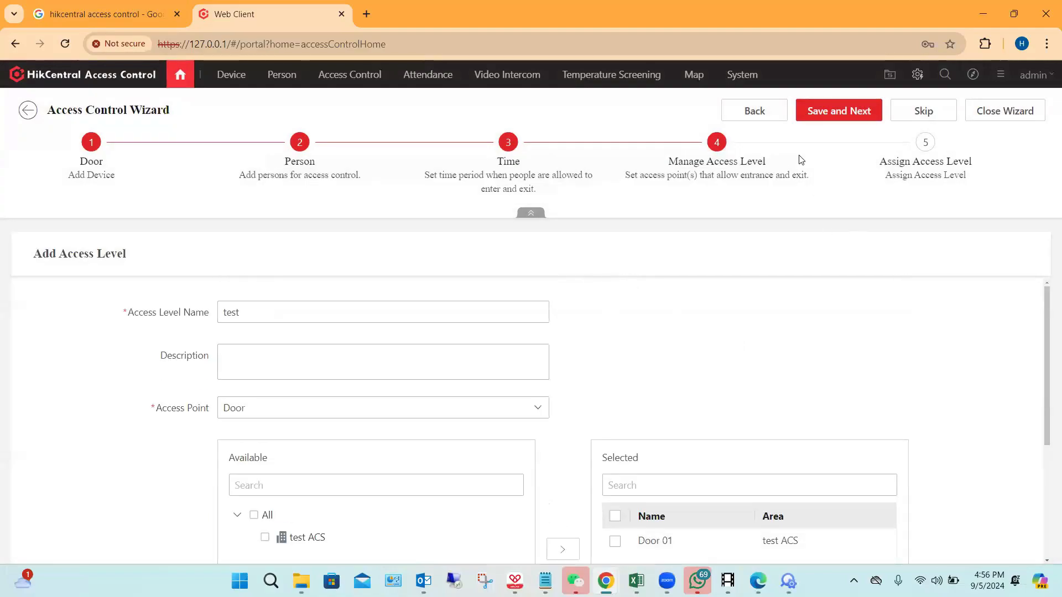
left_click(846, 111)
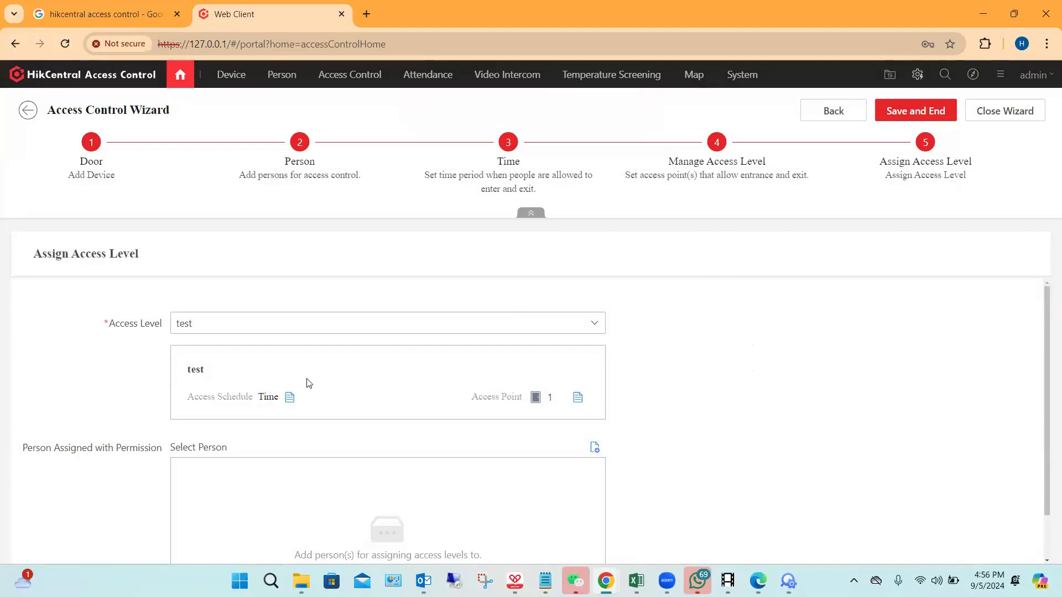
Step: Assign the access level test to the newly enrolled person, then save and end the wizard
scroll(483, 407, "down", 1)
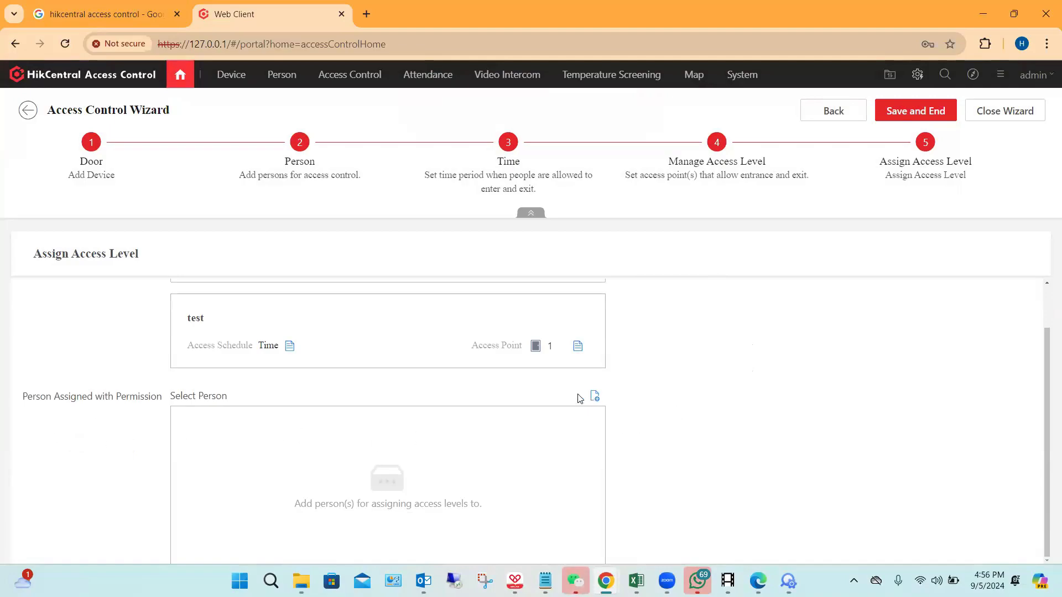
left_click(594, 397)
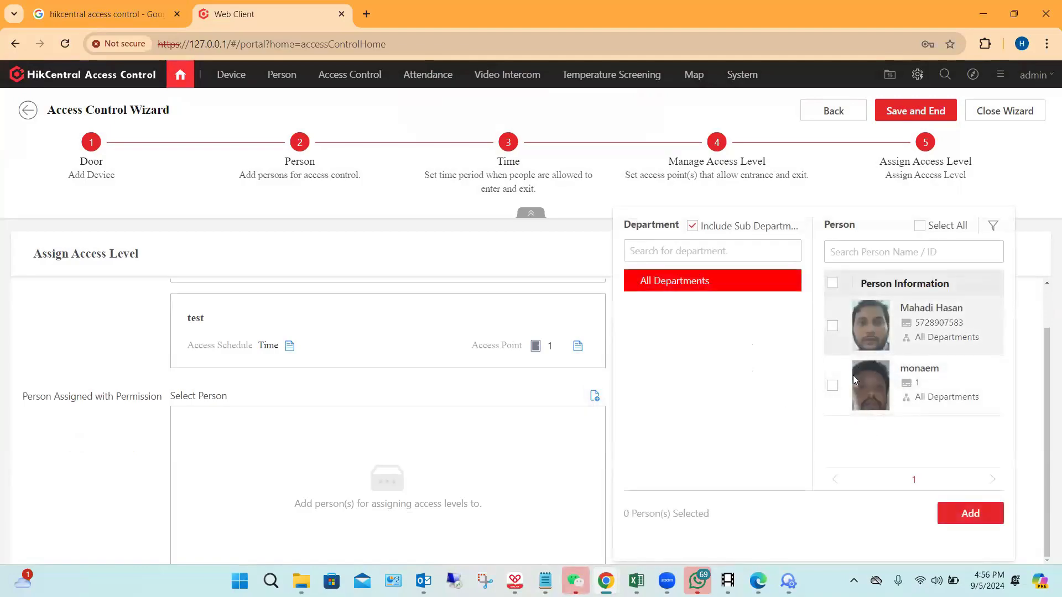
left_click(833, 332)
left_click(952, 506)
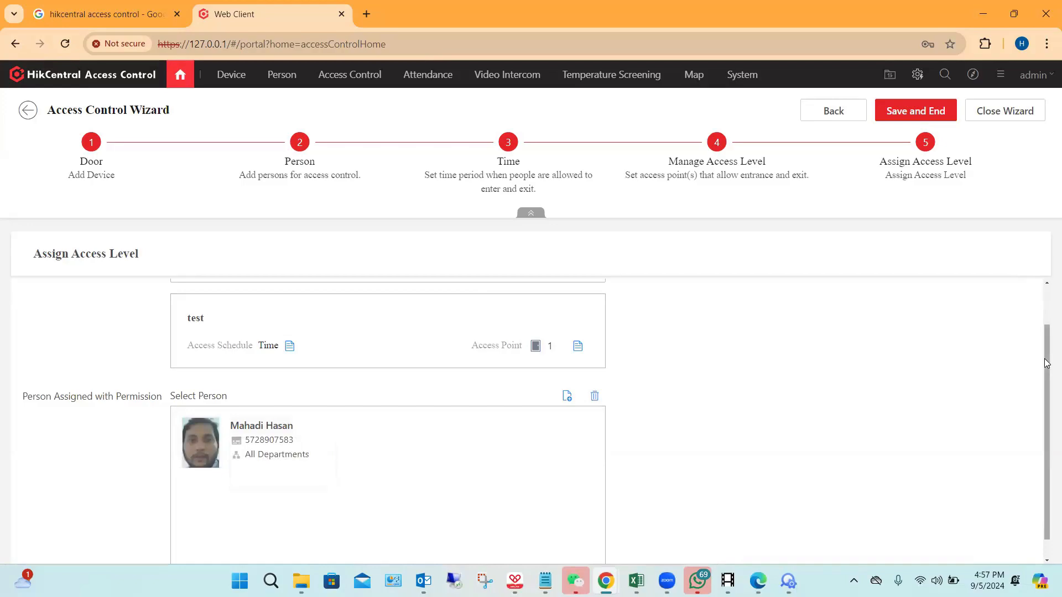
scroll(987, 400, "down", 1)
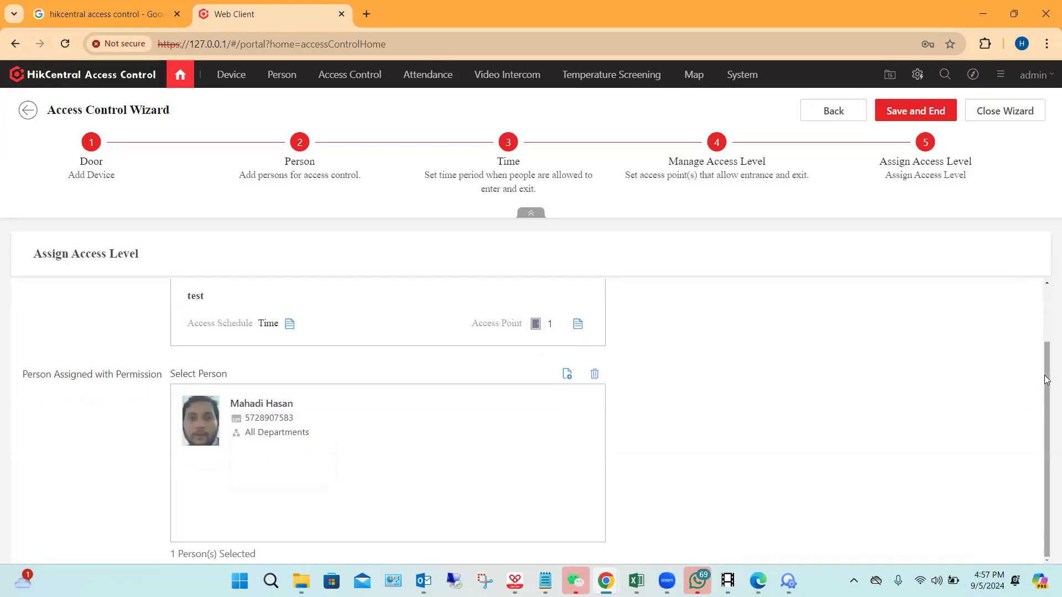
left_click(902, 113)
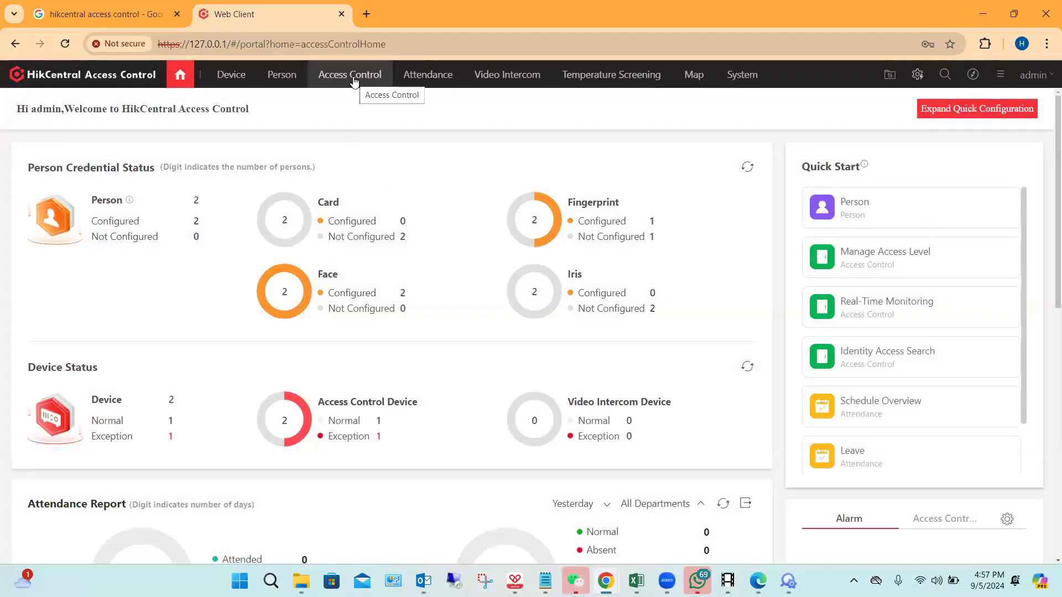
Step: Examine the real-time access events in Access Control's Real-Time Monitoring and start the live view of the online Door 01
left_click(355, 82)
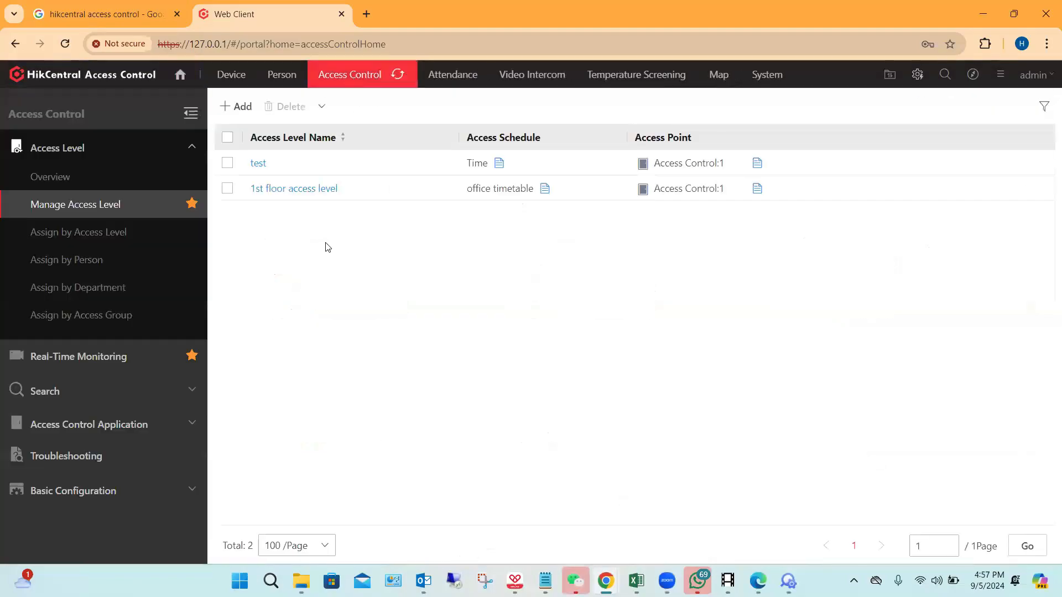
left_click(97, 360)
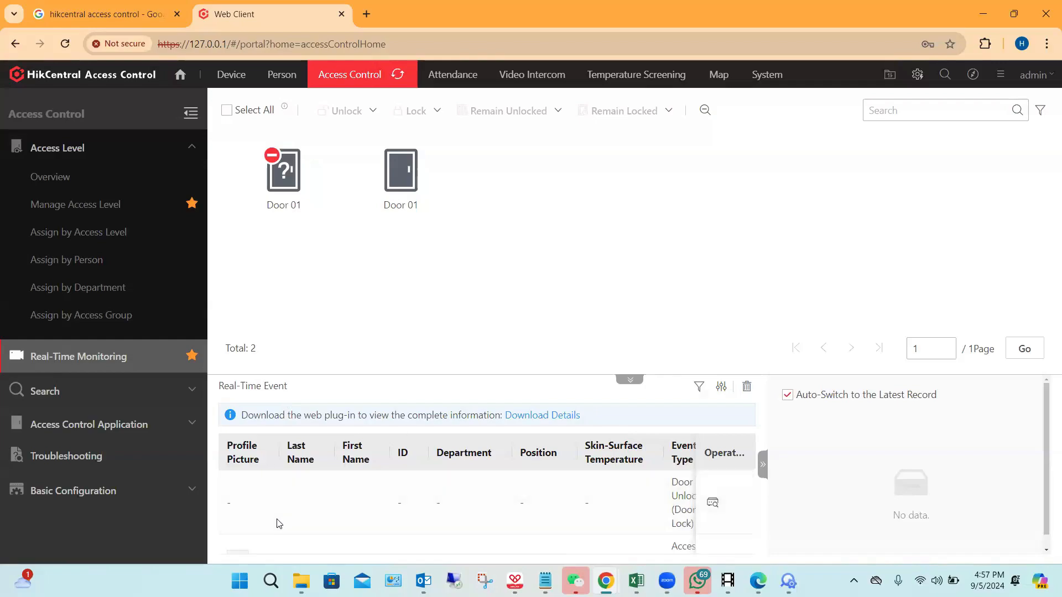
scroll(363, 520, "down", 1)
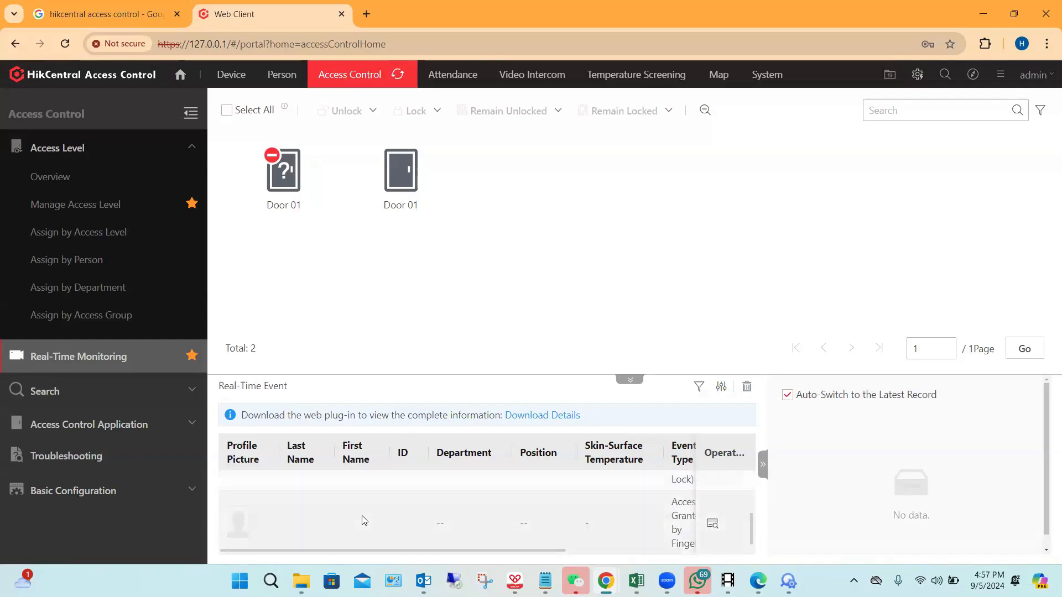
scroll(364, 520, "down", 1)
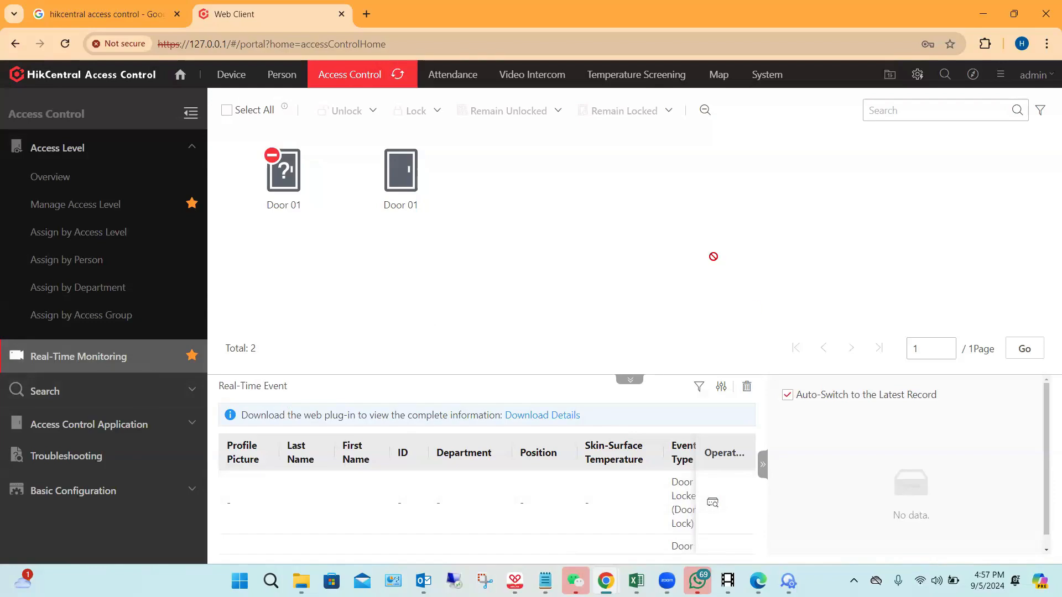
left_click(410, 178)
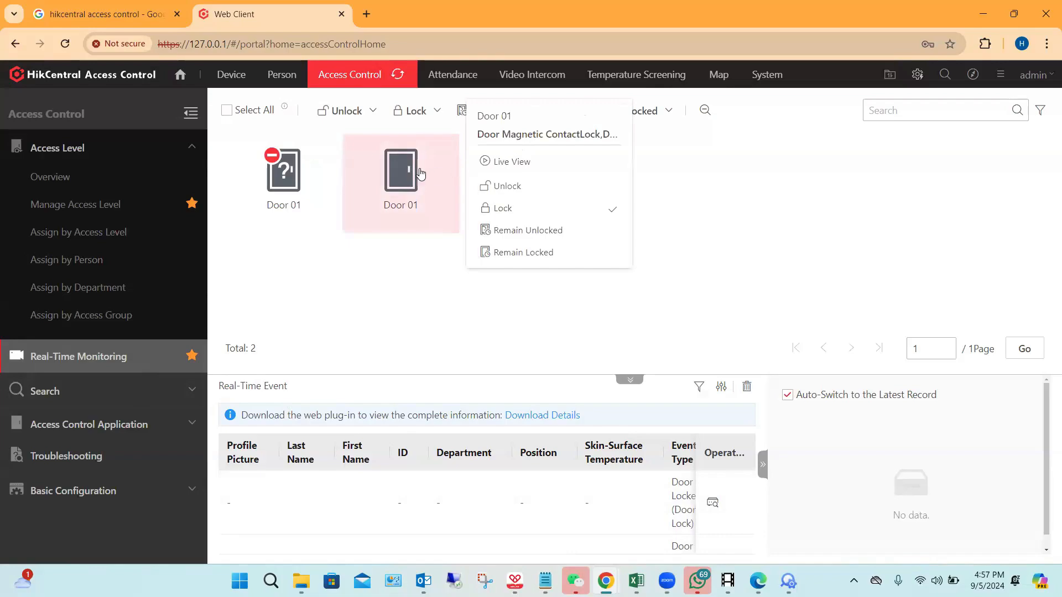
left_click(506, 164)
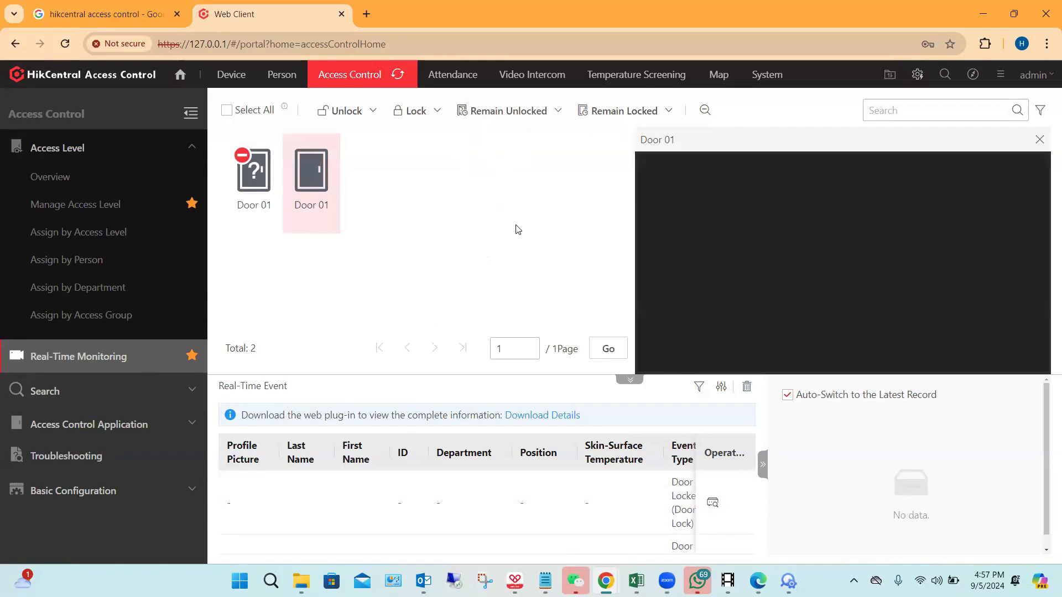
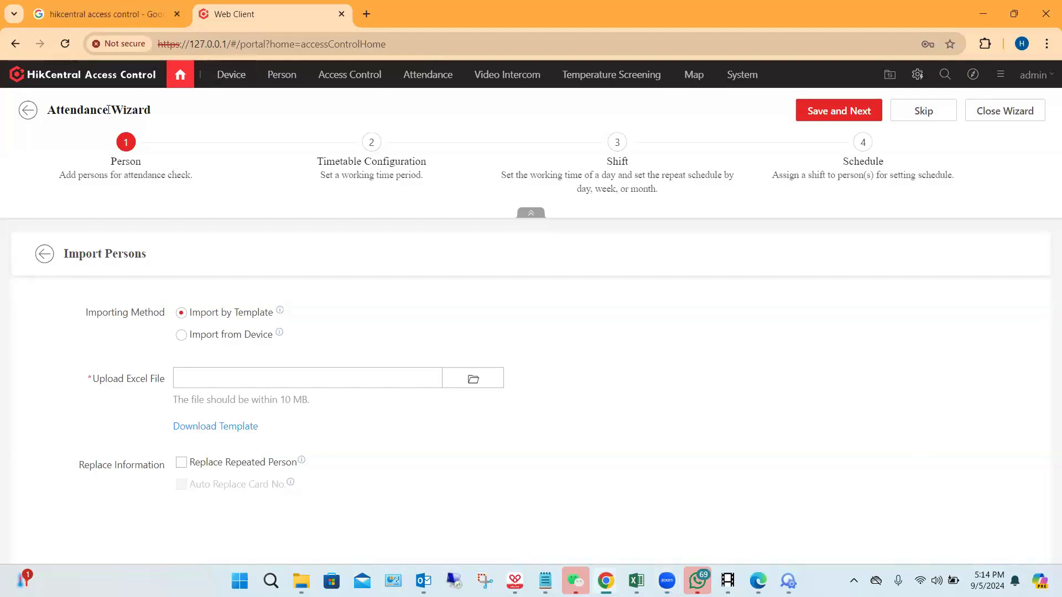
Step: Expand the quick configuration on the home page and start the Attendance wizard
left_click(178, 77)
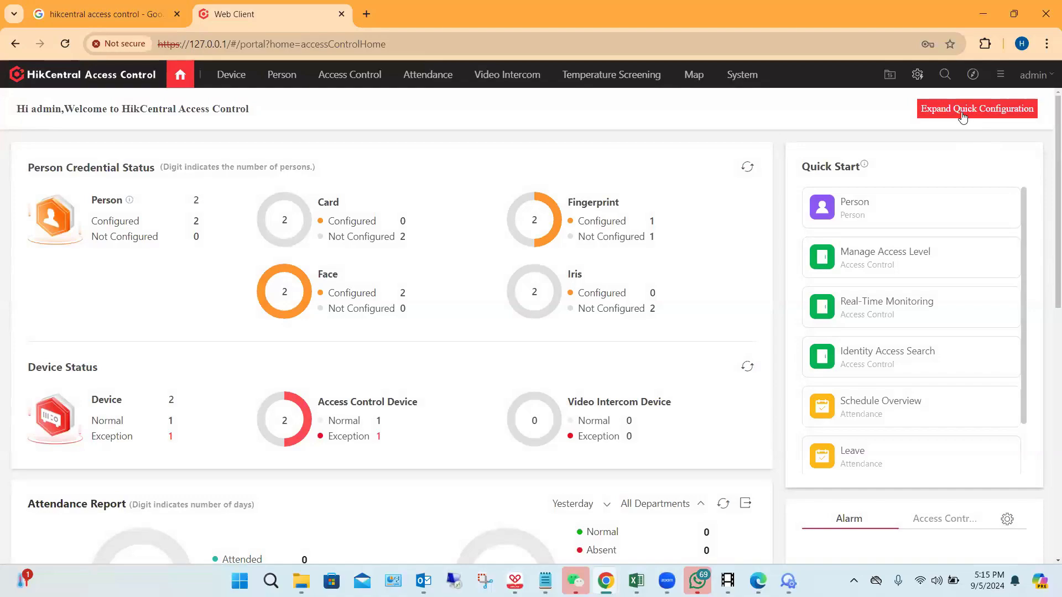
left_click(962, 116)
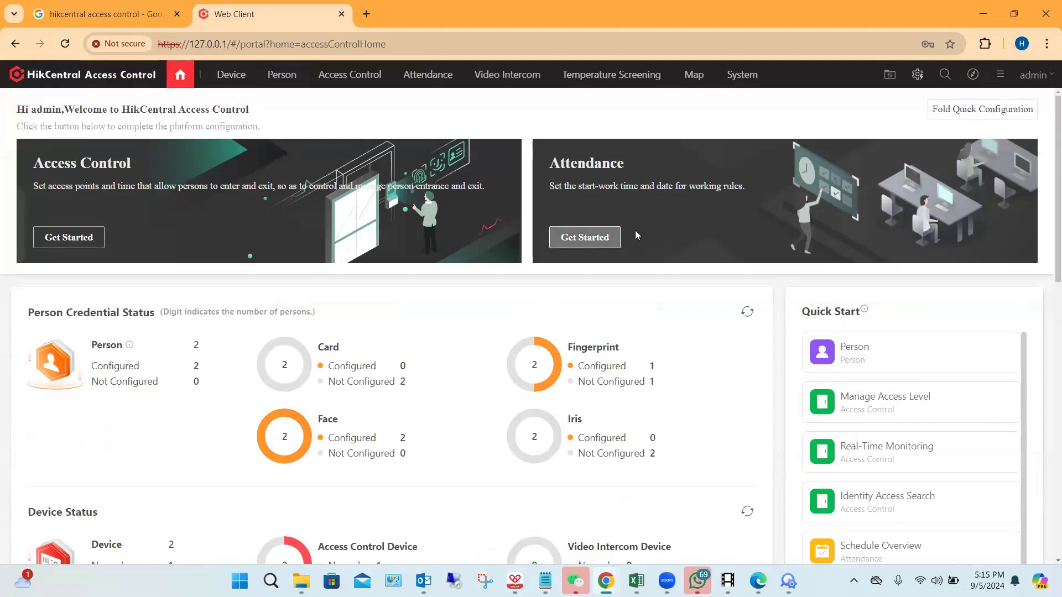
left_click(617, 236)
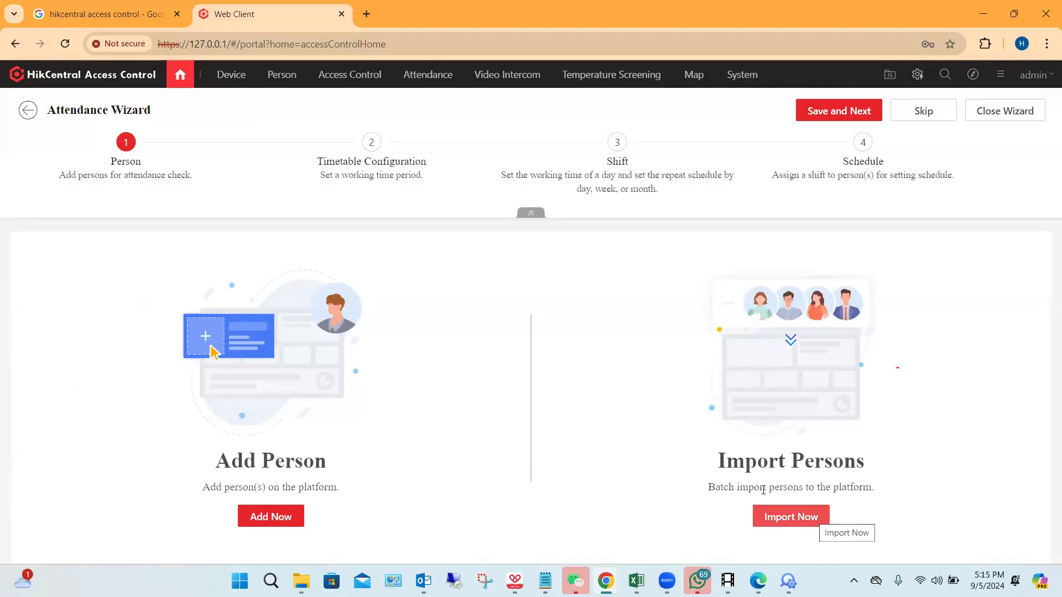
Step: Import all persons from the access control device with All Departments selected, and continue to the timetable configuration
left_click(790, 516)
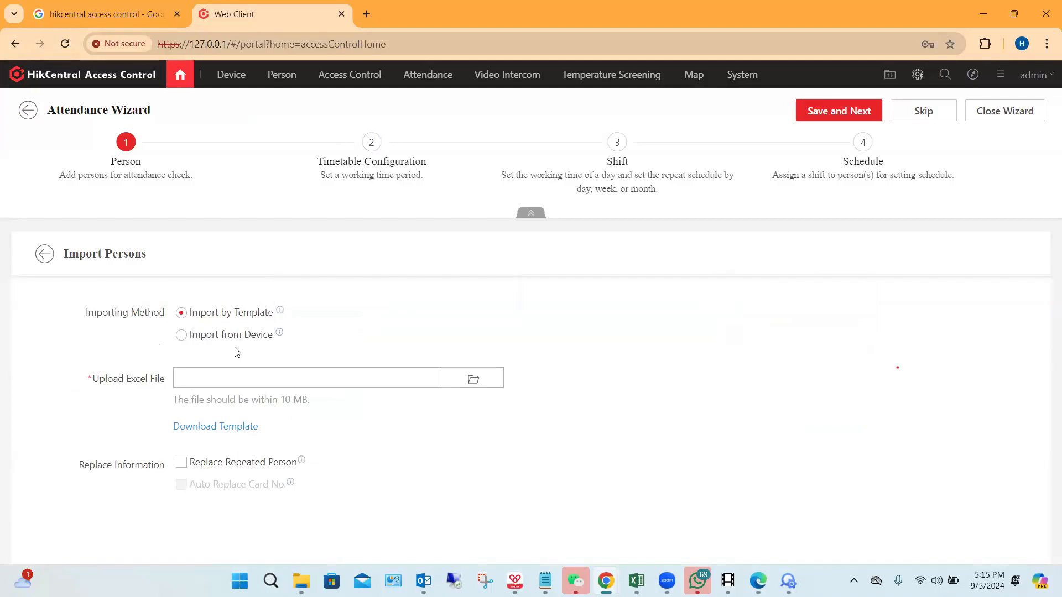
left_click(182, 335)
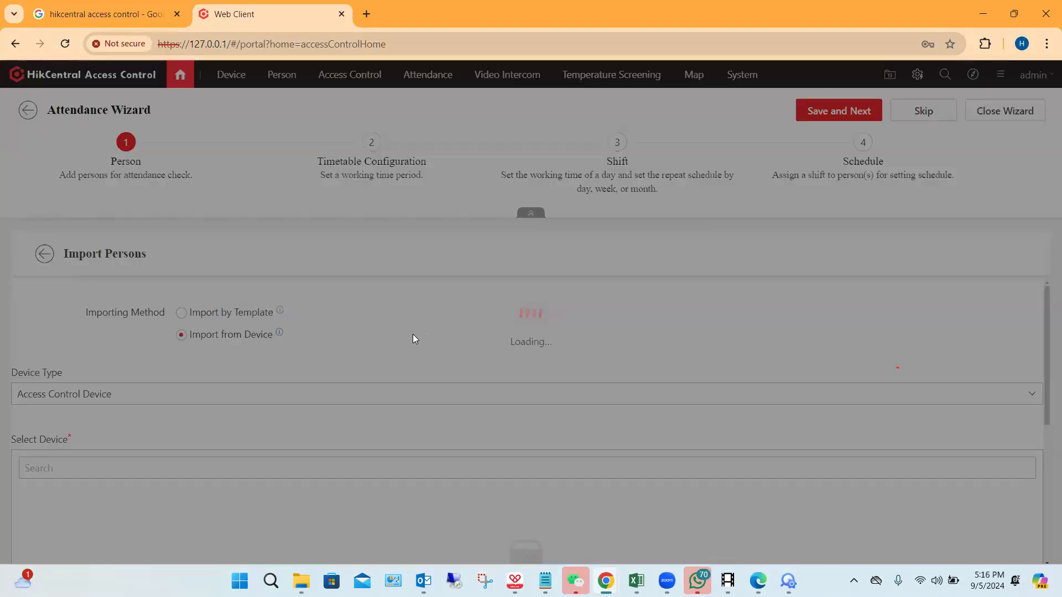
scroll(413, 334, "down", 1)
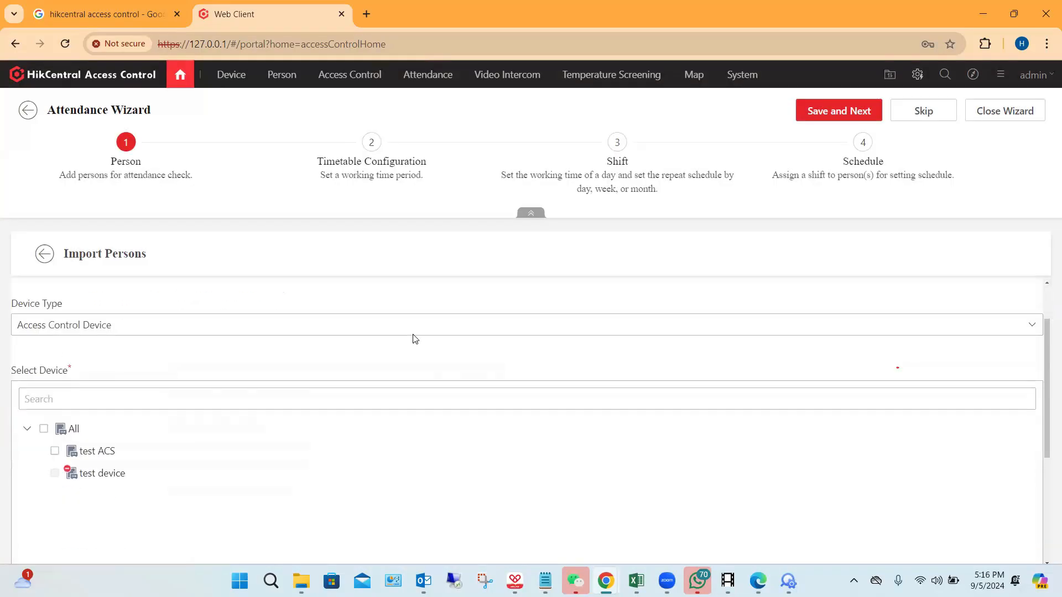
scroll(391, 346, "down", 2)
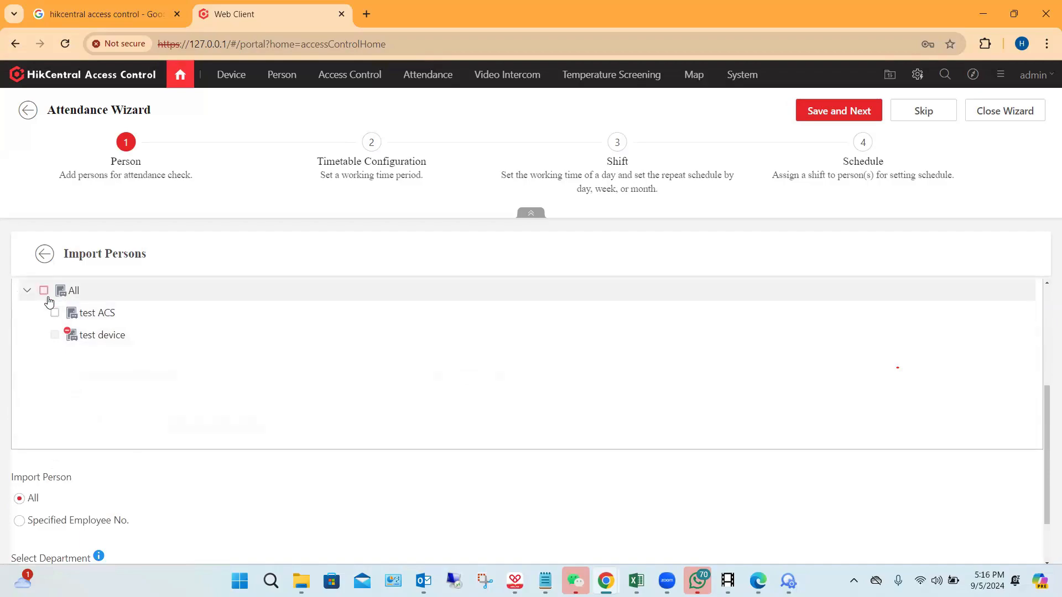
scroll(277, 360, "down", 1)
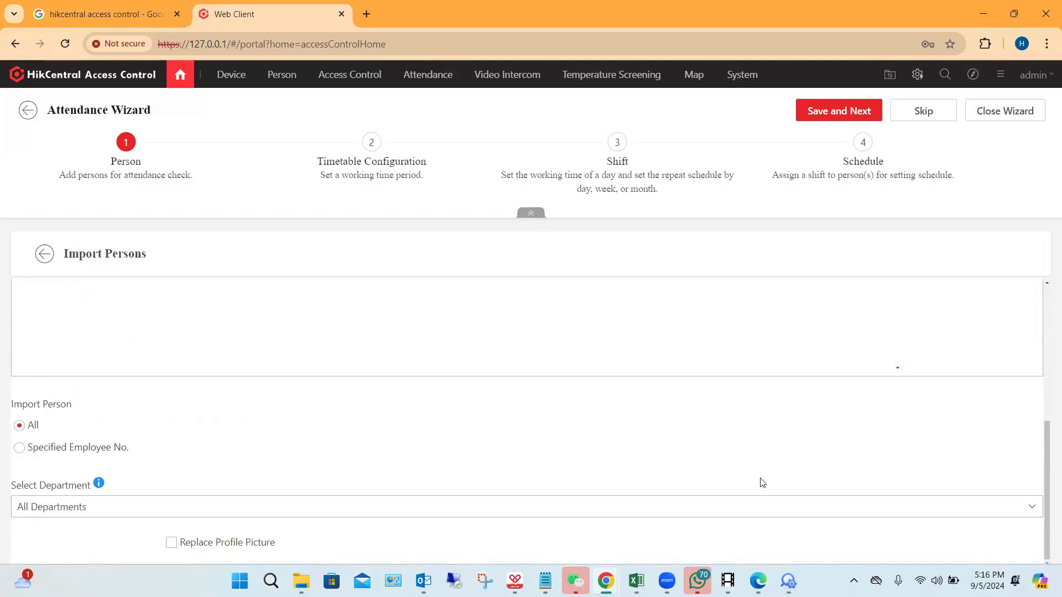
left_click(833, 113)
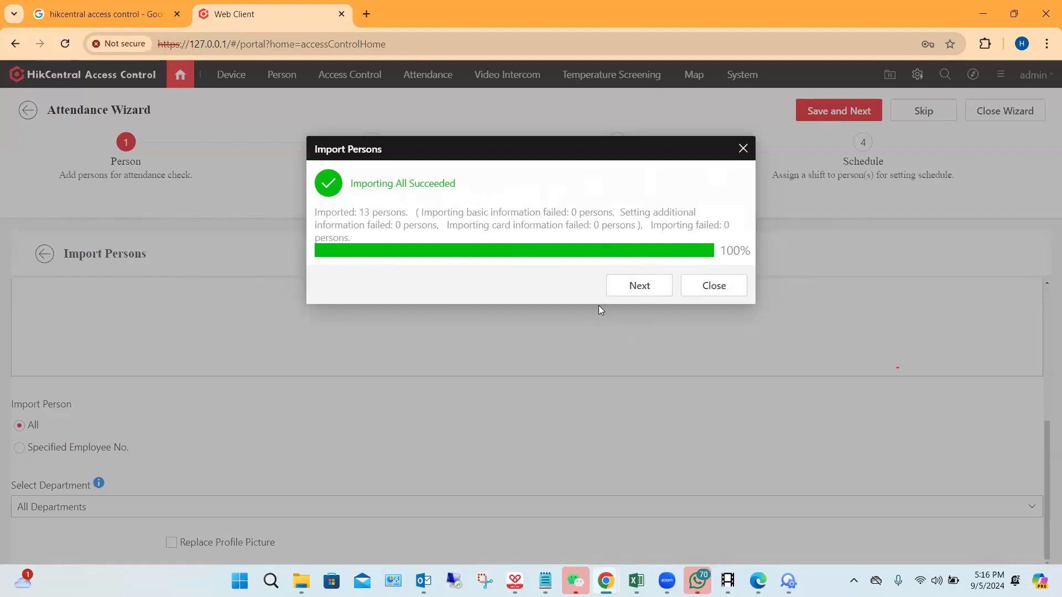
left_click(640, 286)
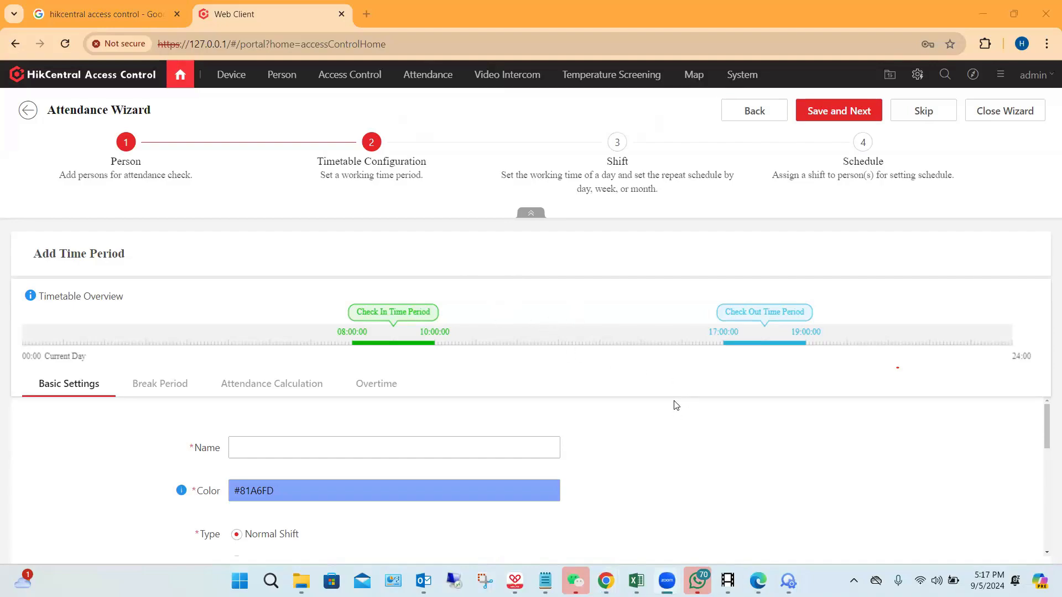
Step: Examine the shift type, scheduled work time, check-in and check-out periods and minimum work hours in the timetable's basic settings
scroll(674, 404, "down", 2)
scroll(673, 404, "up", 1)
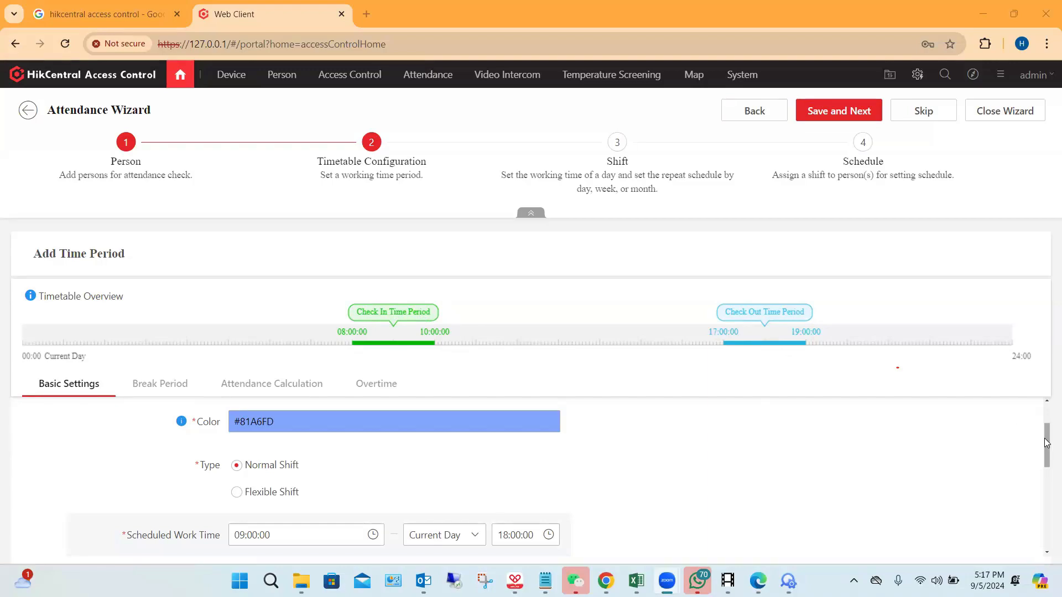
scroll(1046, 450, "down", 3)
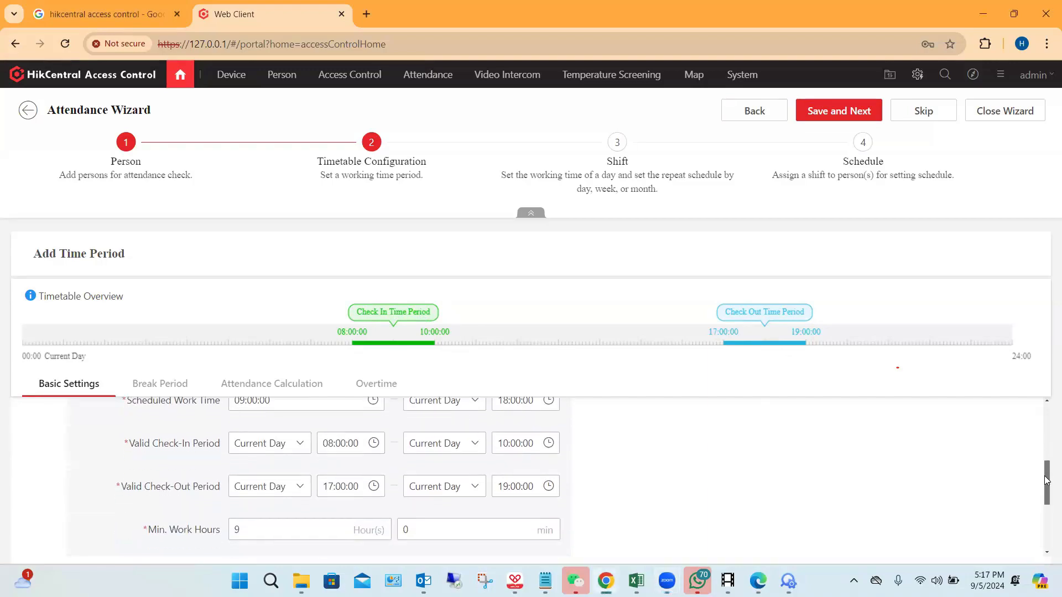
scroll(1042, 455, "up", 3)
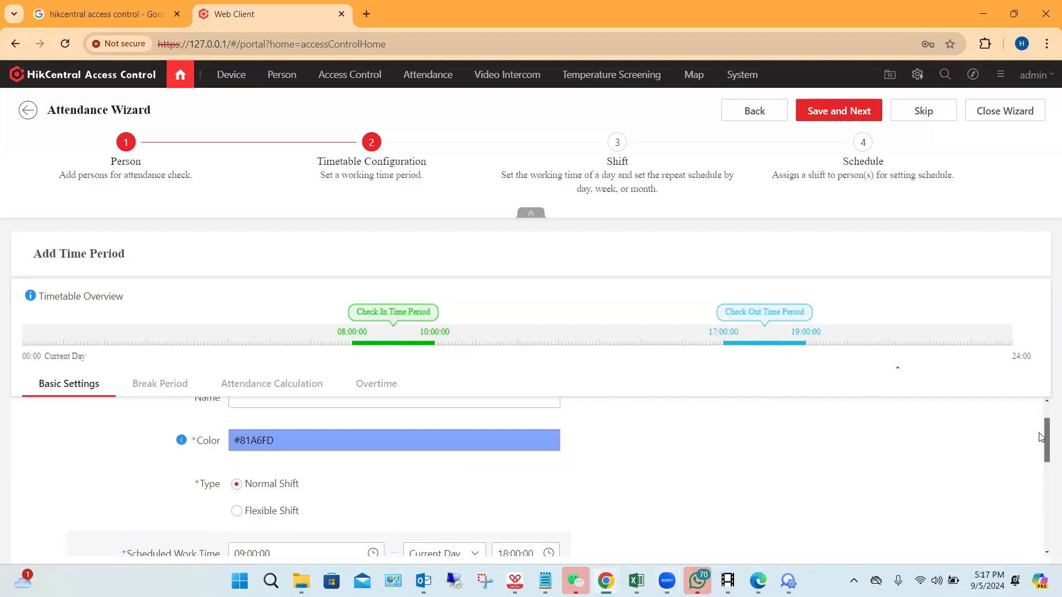
left_click_drag(1040, 438, 1045, 458)
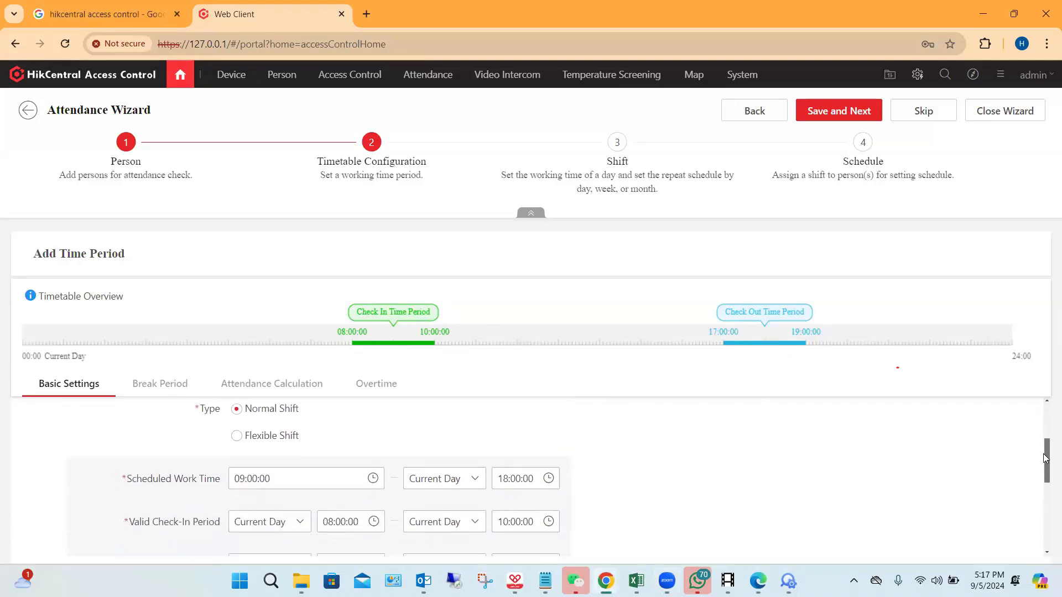
scroll(1012, 450, "down", 1)
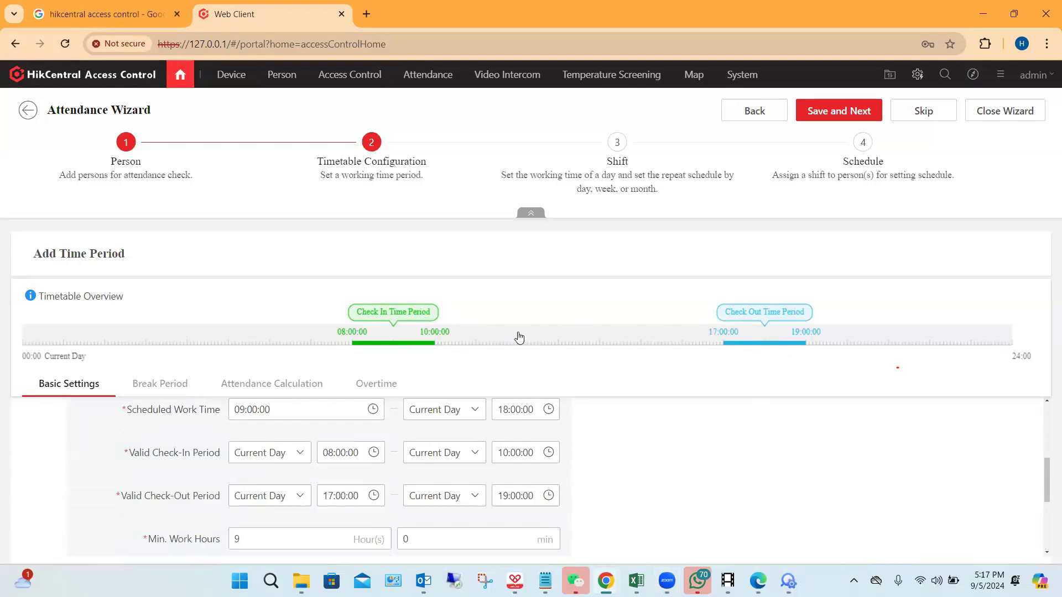
mouse_move(1046, 483)
left_mouse_down()
mouse_move(1047, 454)
mouse_move(1047, 473)
left_mouse_up()
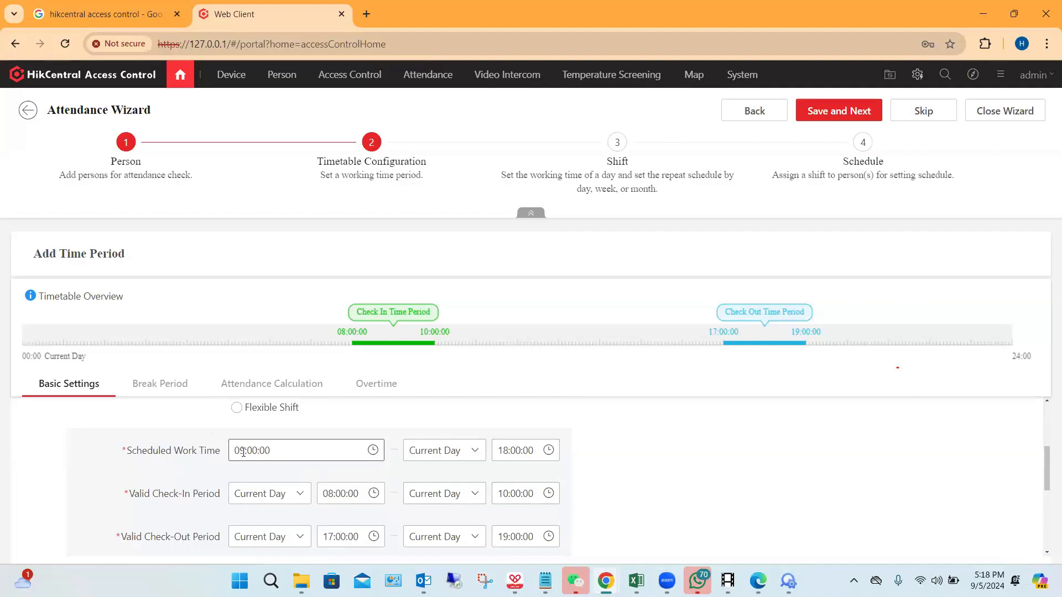
Step: Set the start of the timetable's scheduled work time to 10:00:00
left_click(276, 450)
scroll(284, 426, "down", 4)
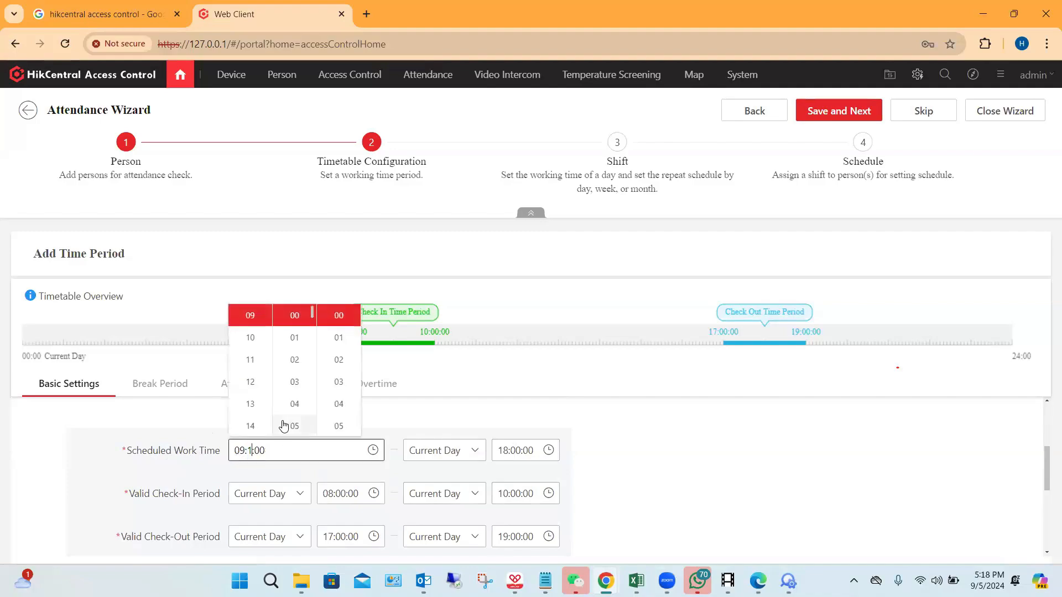
mouse_move(252, 435)
key("BackSpace")
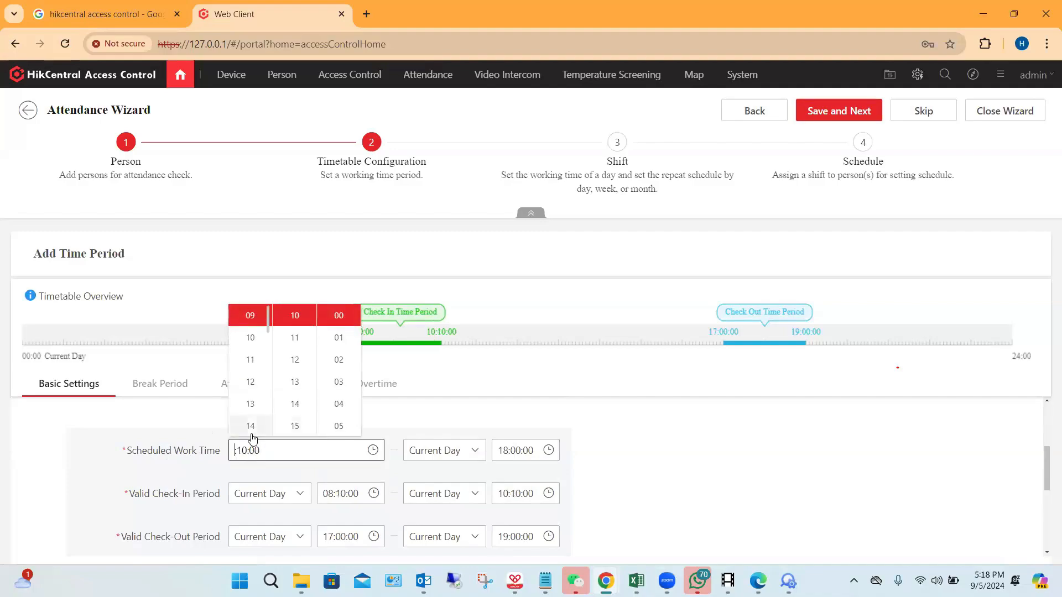
type("10")
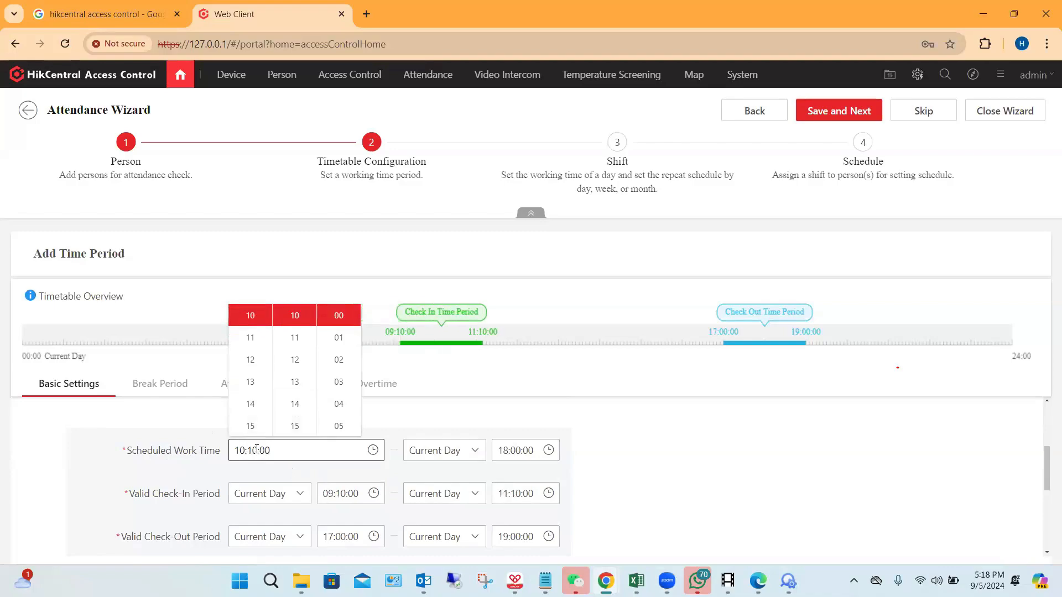
type("00")
left_click(701, 422)
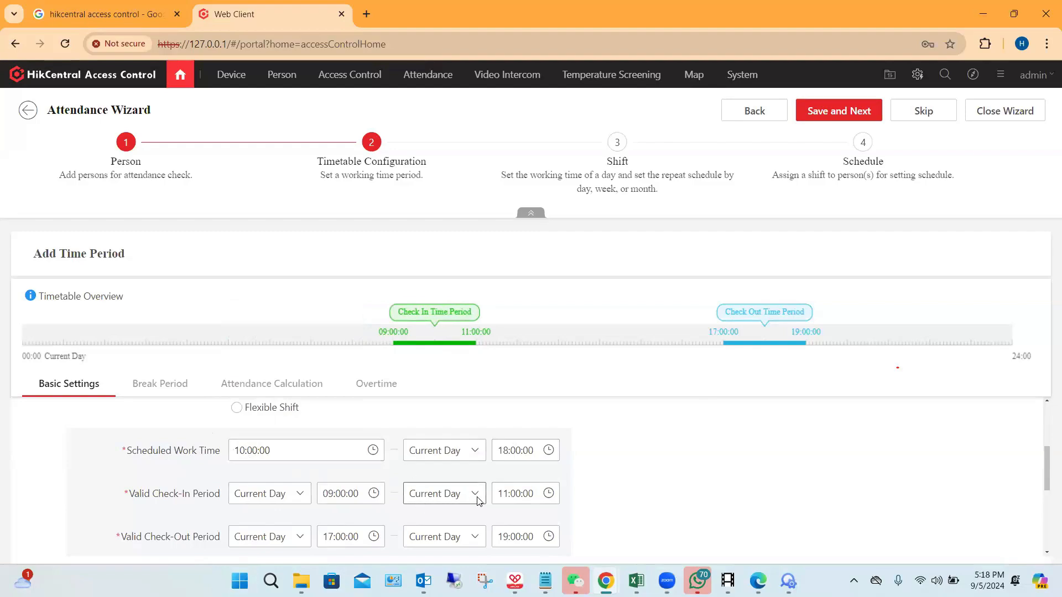
Step: Set the timetable's Late Allowable to 5 min and Early Leave Allowable to 30 min
scroll(1006, 470, "down", 1)
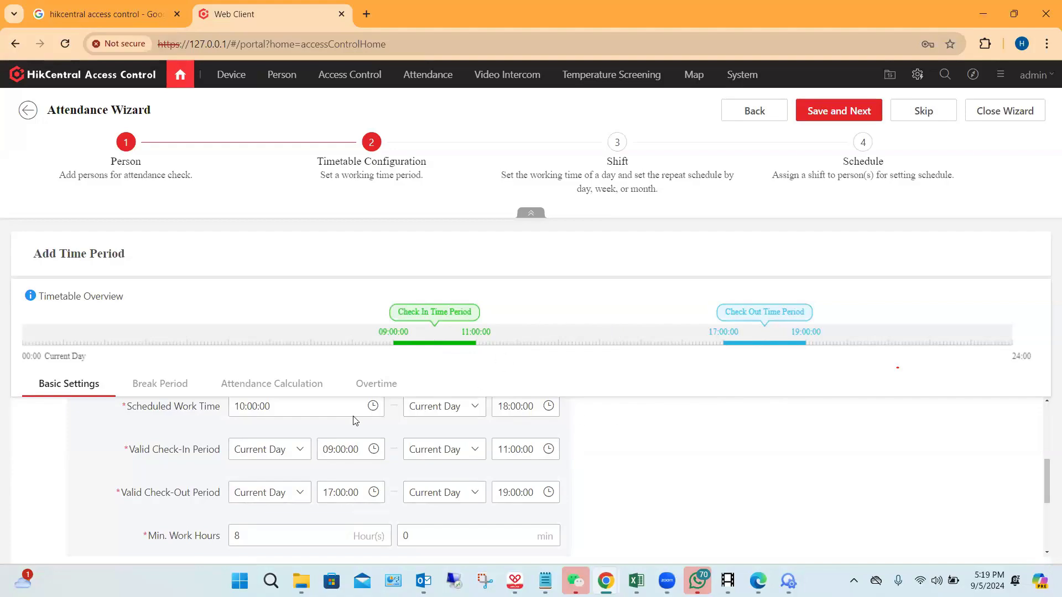
scroll(355, 419, "up", 1)
scroll(493, 456, "down", 1)
scroll(714, 413, "down", 1)
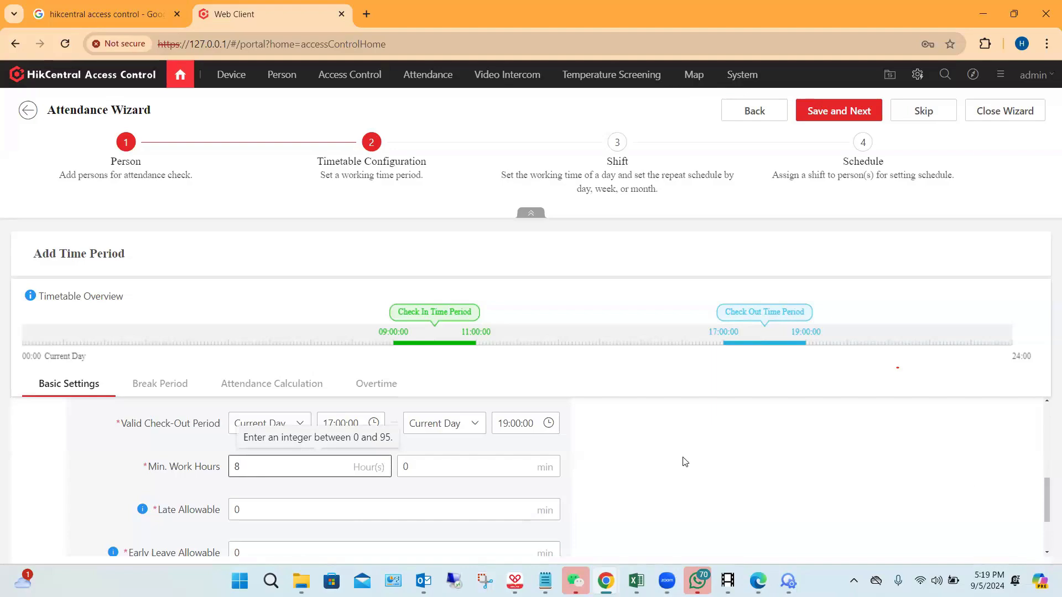
scroll(637, 446, "down", 2)
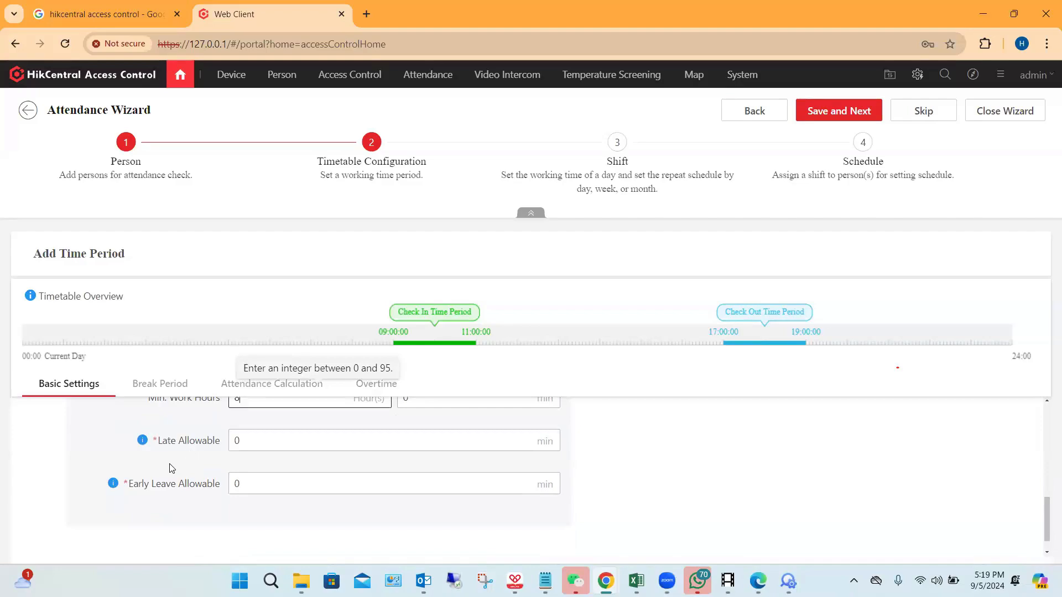
left_click(236, 441)
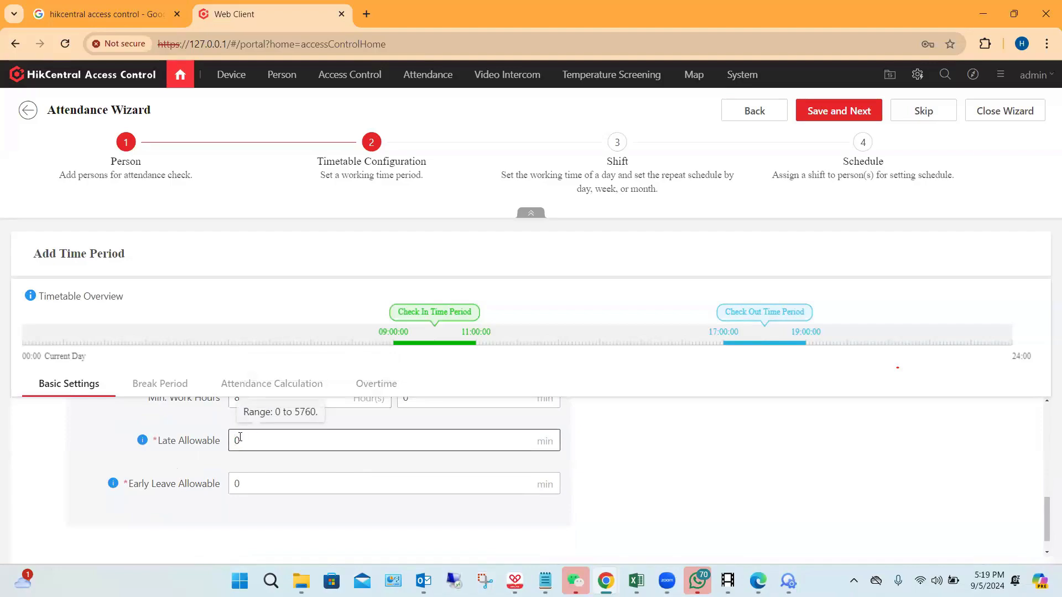
key("BackSpace")
left_click(251, 476)
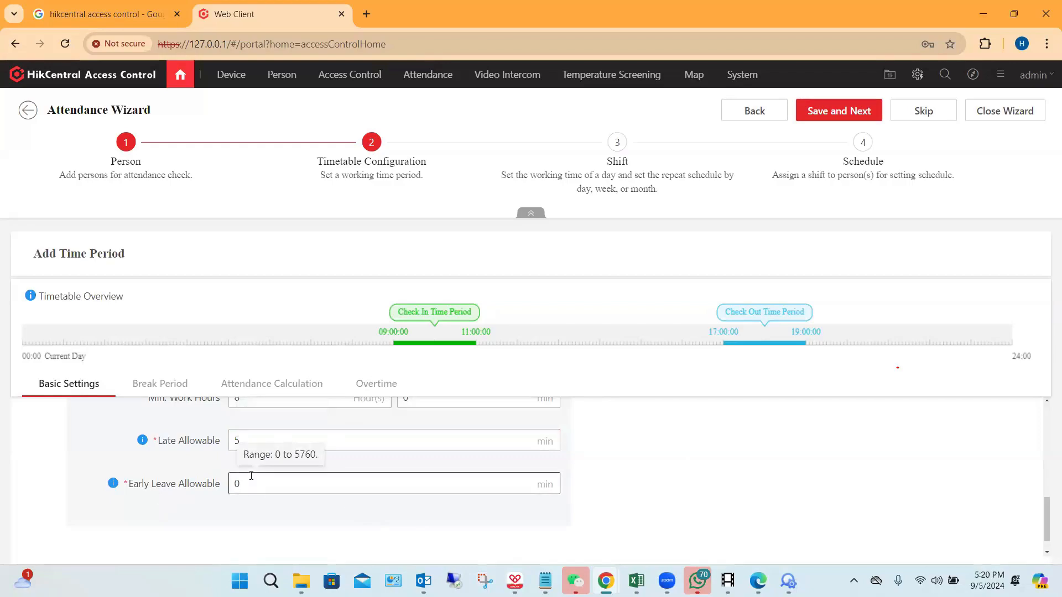
key("BackSpace")
type("30")
scroll(695, 447, "up", 6)
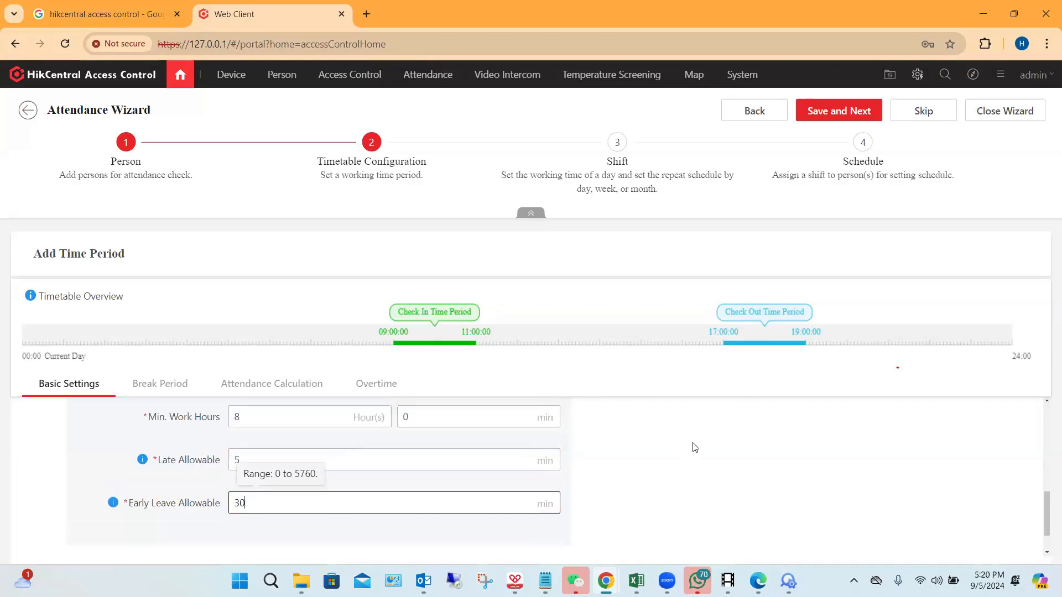
scroll(695, 448, "down", 6)
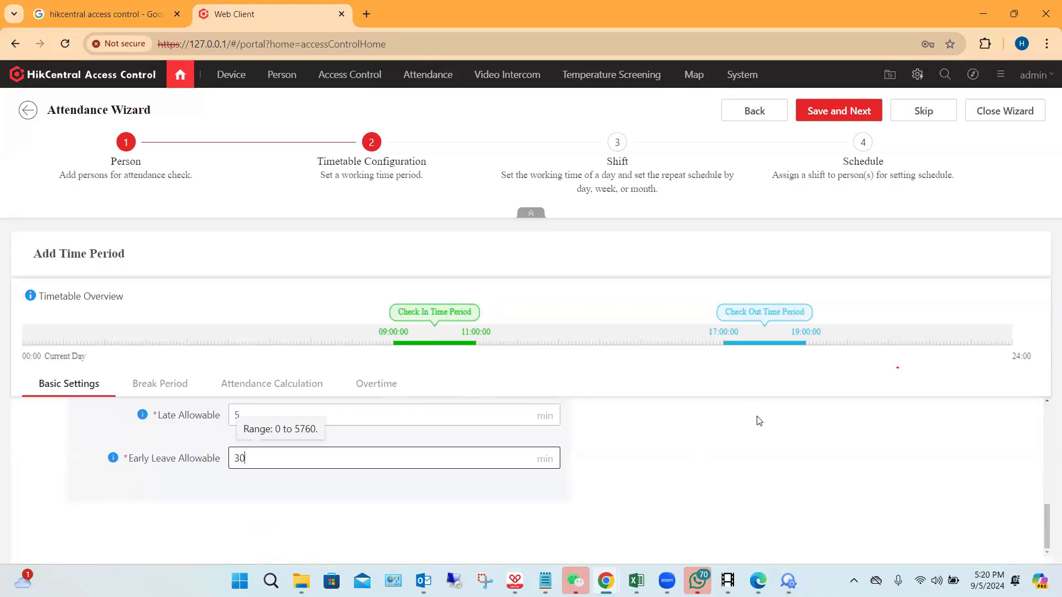
Step: Enable excluding the break duration from work hours in the timetable's break period settings
left_click(161, 384)
left_click(256, 458)
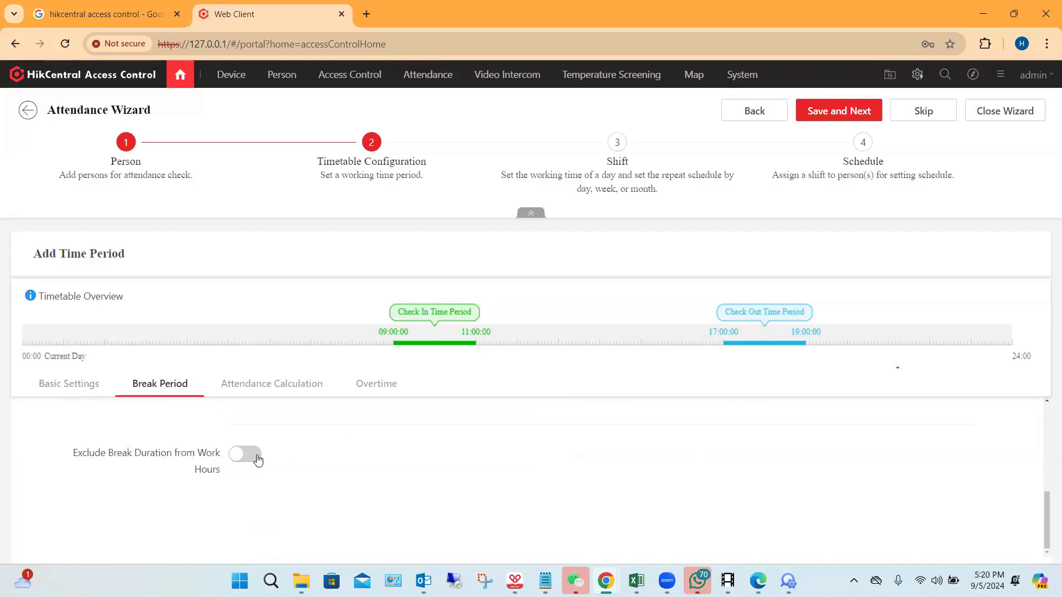
scroll(370, 460, "down", 1)
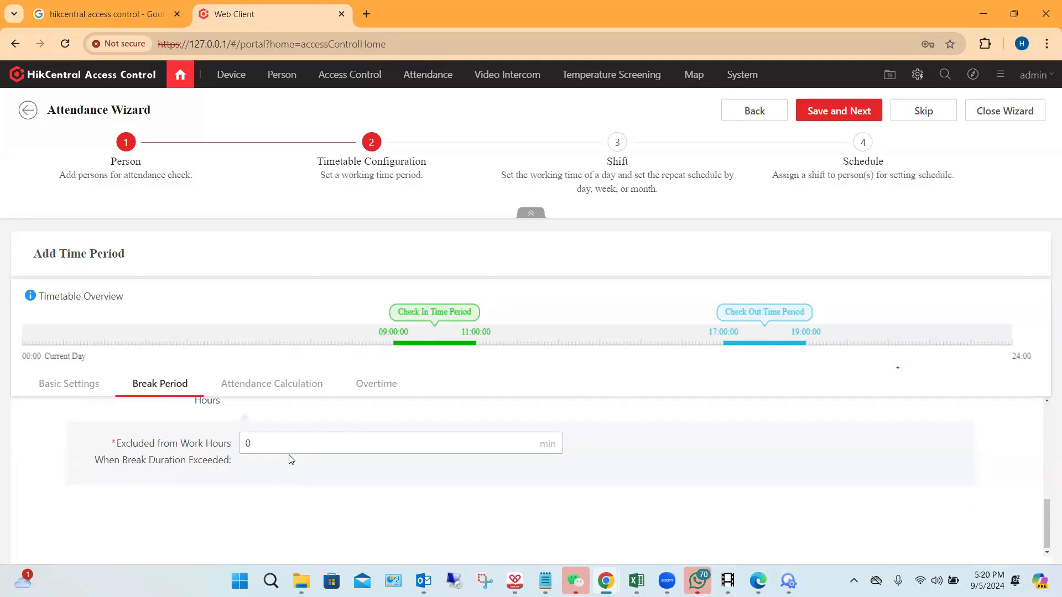
Step: Enable Attendance Required During Time Period and review the calculation, check-in and check-out rules
left_click(273, 390)
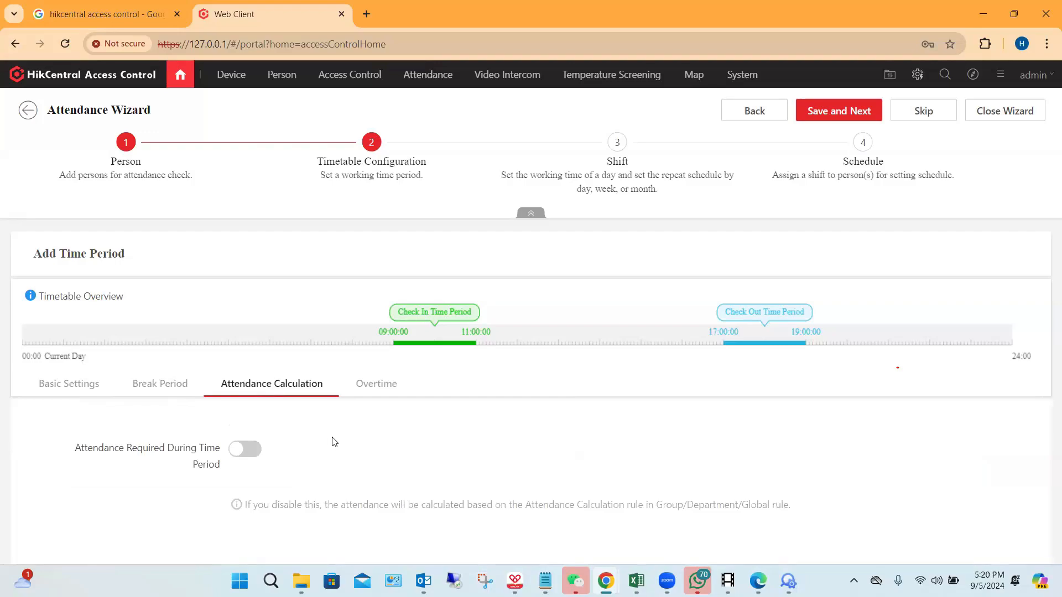
left_click(249, 459)
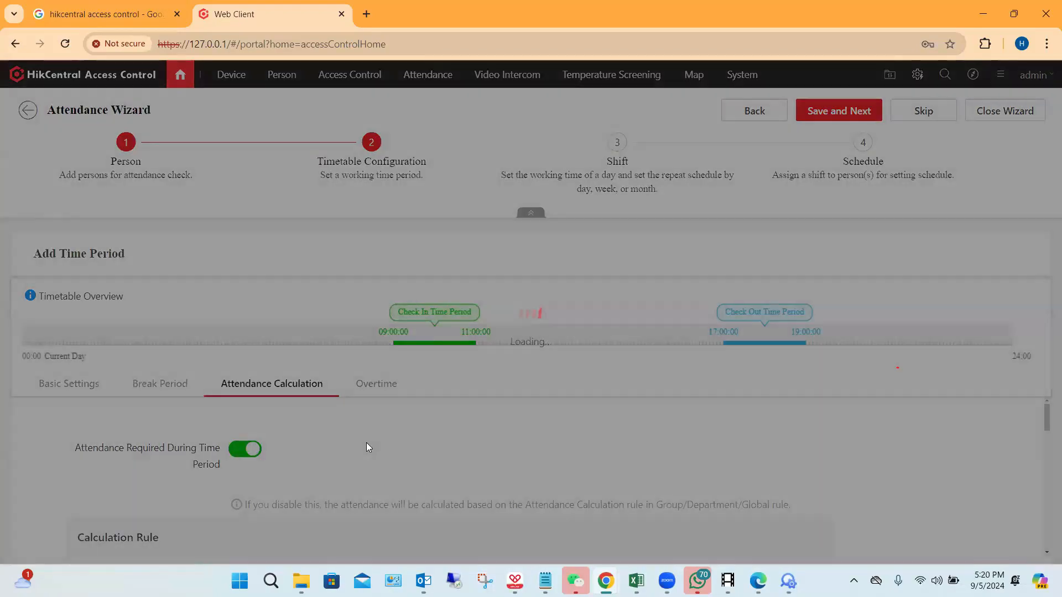
scroll(366, 442, "down", 1)
scroll(366, 452, "down", 1)
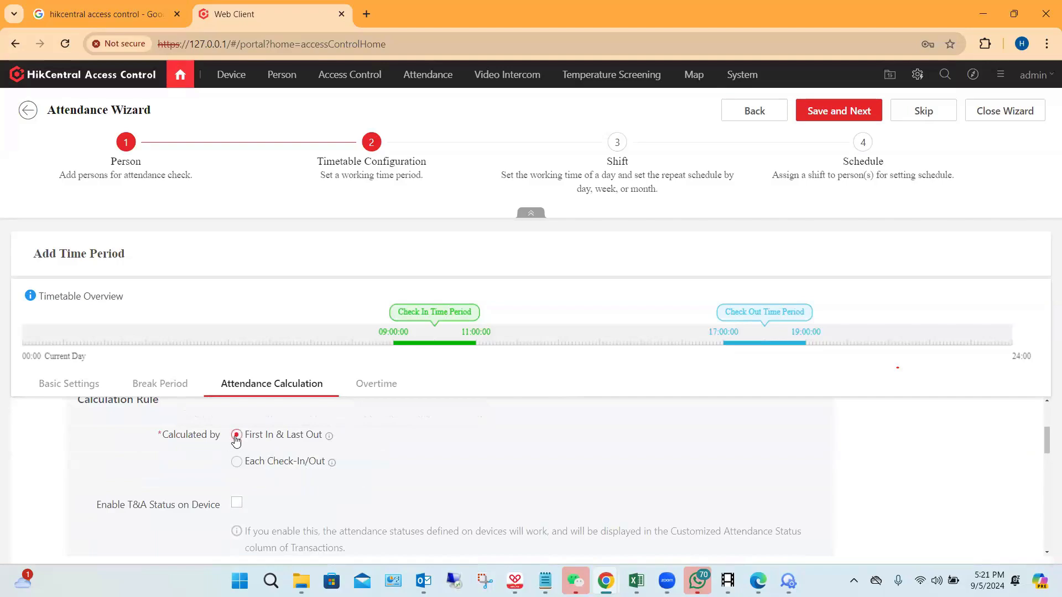
scroll(421, 470, "down", 2)
scroll(431, 473, "down", 4)
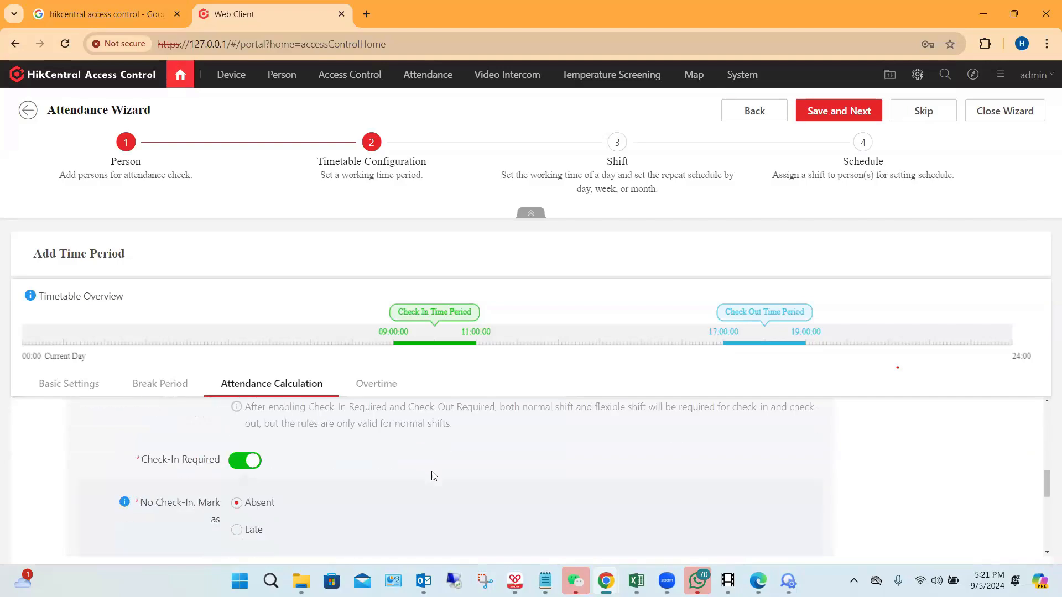
scroll(431, 480, "down", 3)
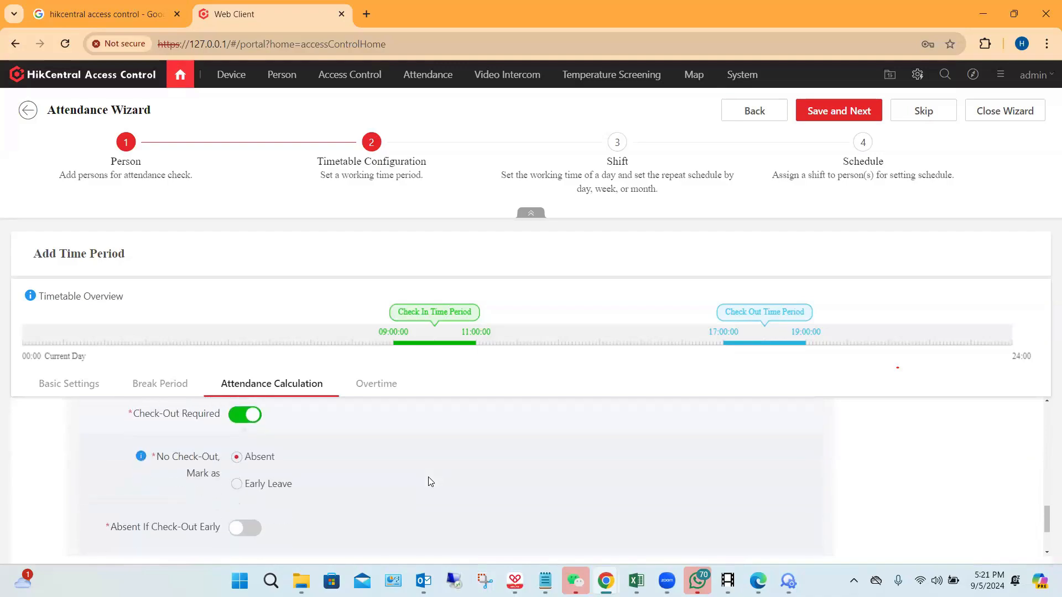
Step: Try marking a missing check-in as Late in the attendance calculation settings and restore the Absent option
scroll(427, 478, "up", 4)
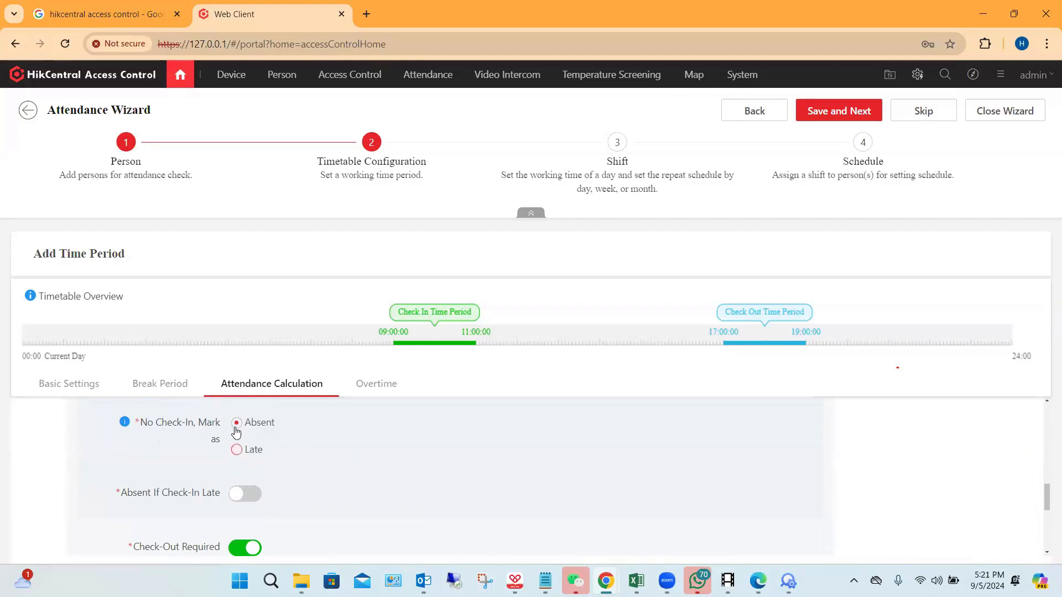
left_click(237, 448)
left_click(237, 424)
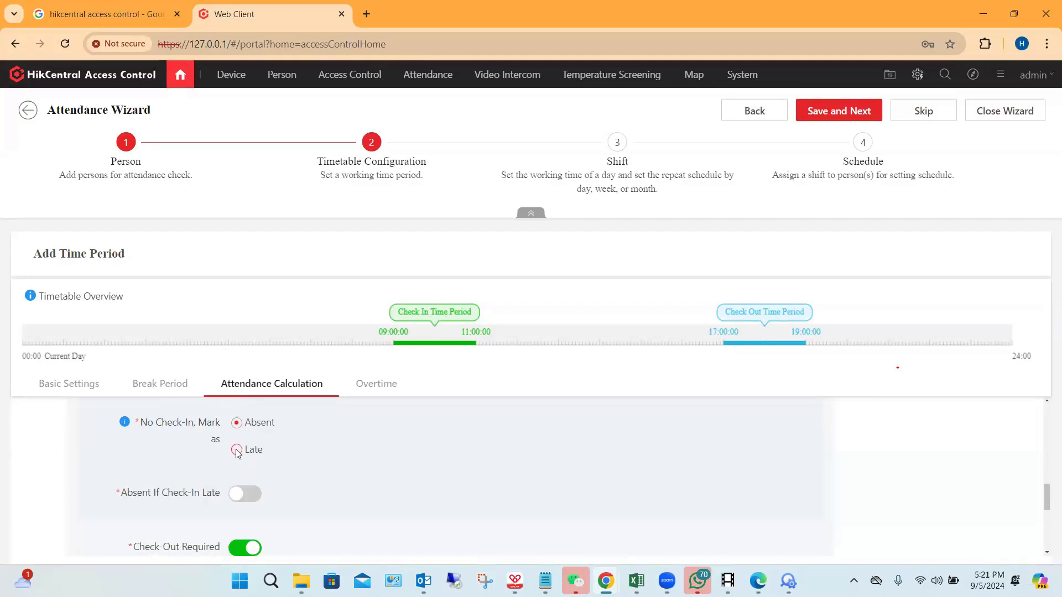
left_click(236, 449)
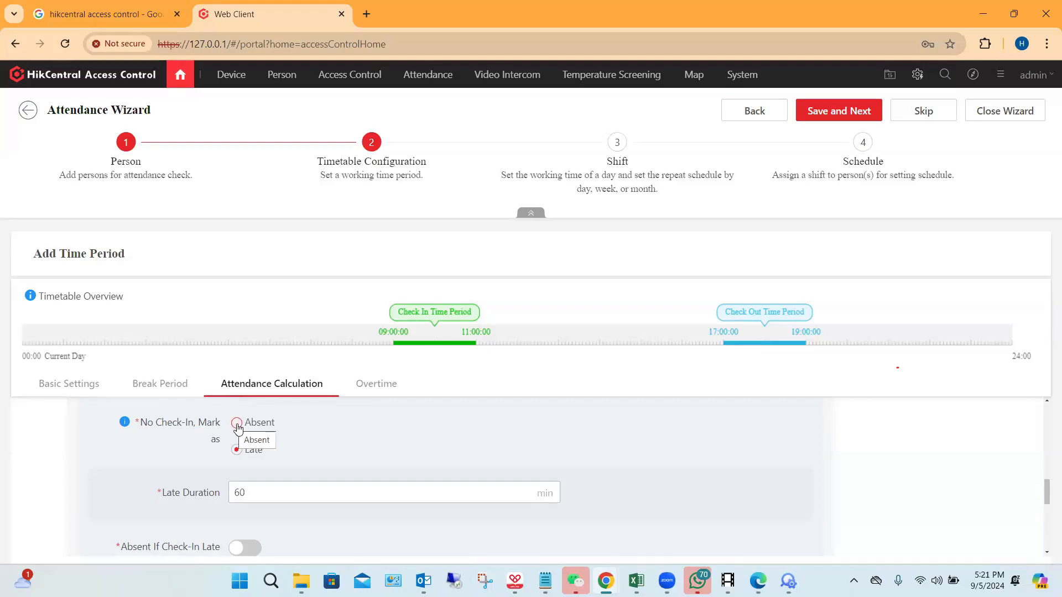
left_click(236, 423)
Step: Examine the check-in and check-out absence rules in the timetable's attendance calculation settings
scroll(336, 432, "down", 1)
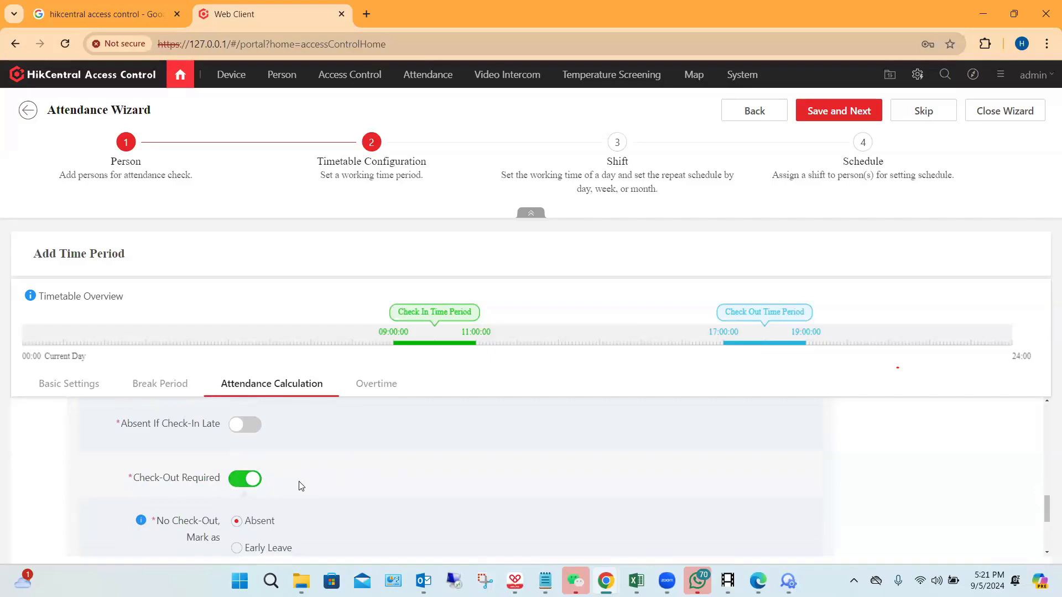
scroll(299, 483, "down", 1)
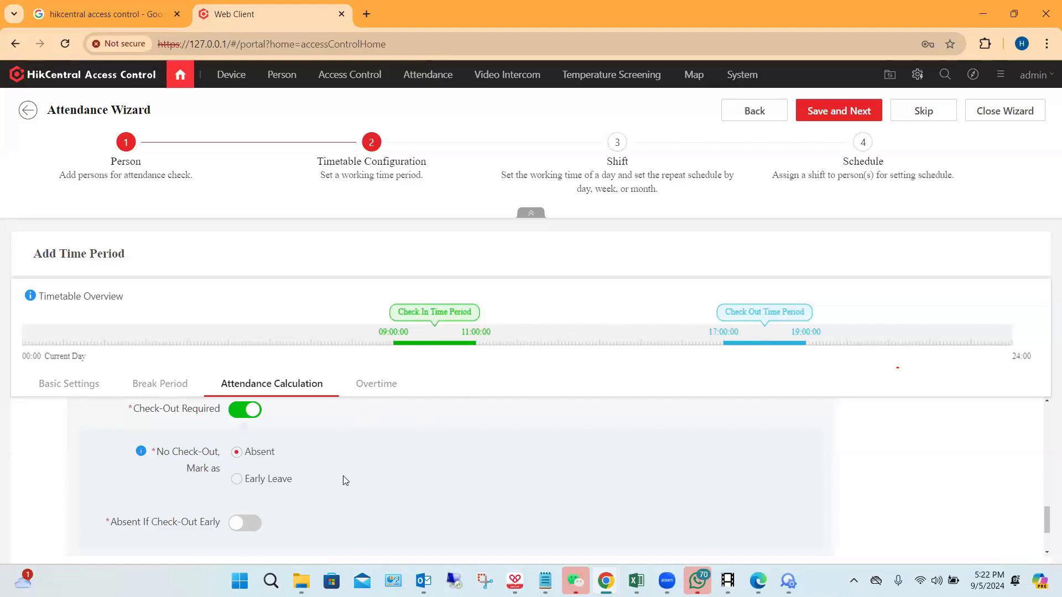
scroll(360, 465, "down", 2)
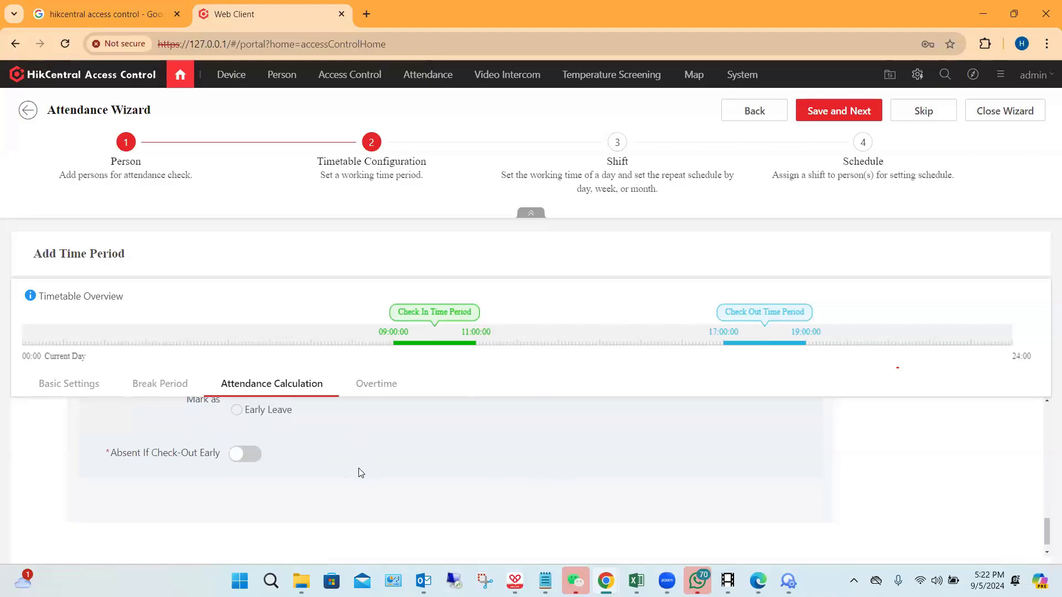
scroll(381, 467, "up", 3)
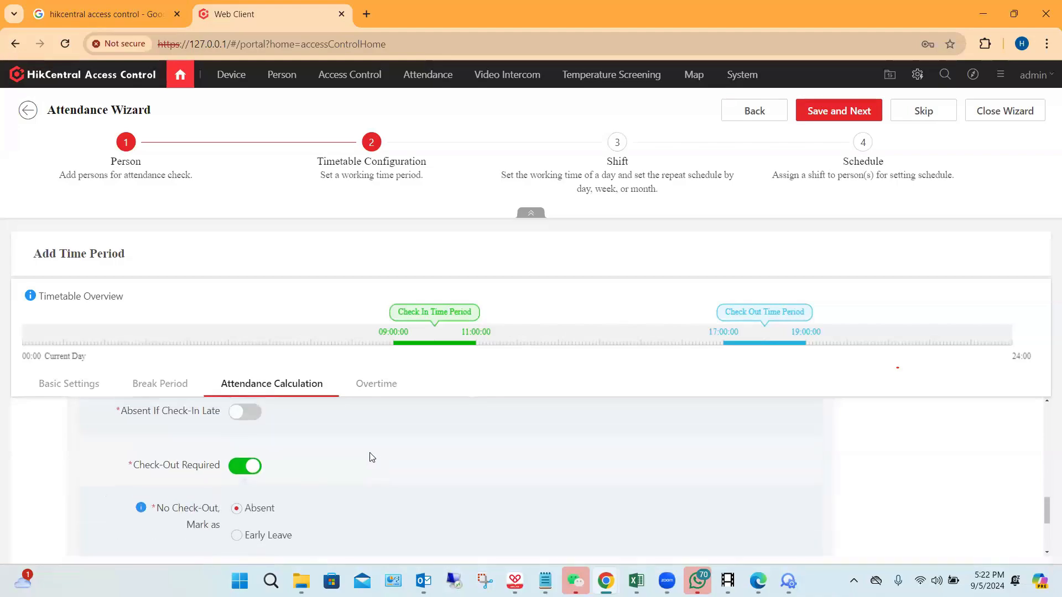
scroll(372, 457, "up", 8)
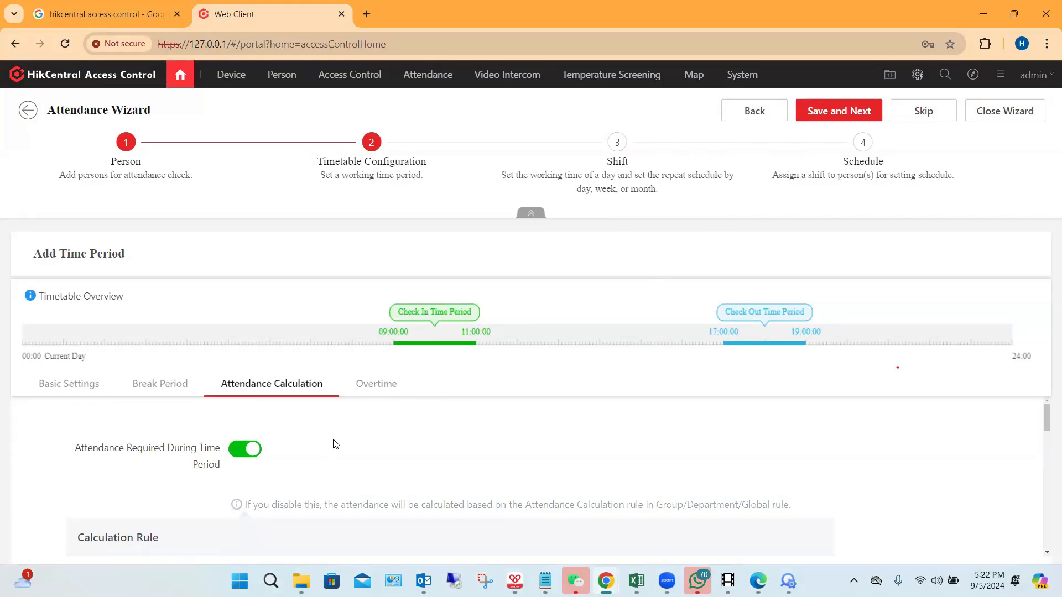
Step: Set the start of the timetable's scheduled work time to 21:00:00 in the basic settings
left_click(82, 388)
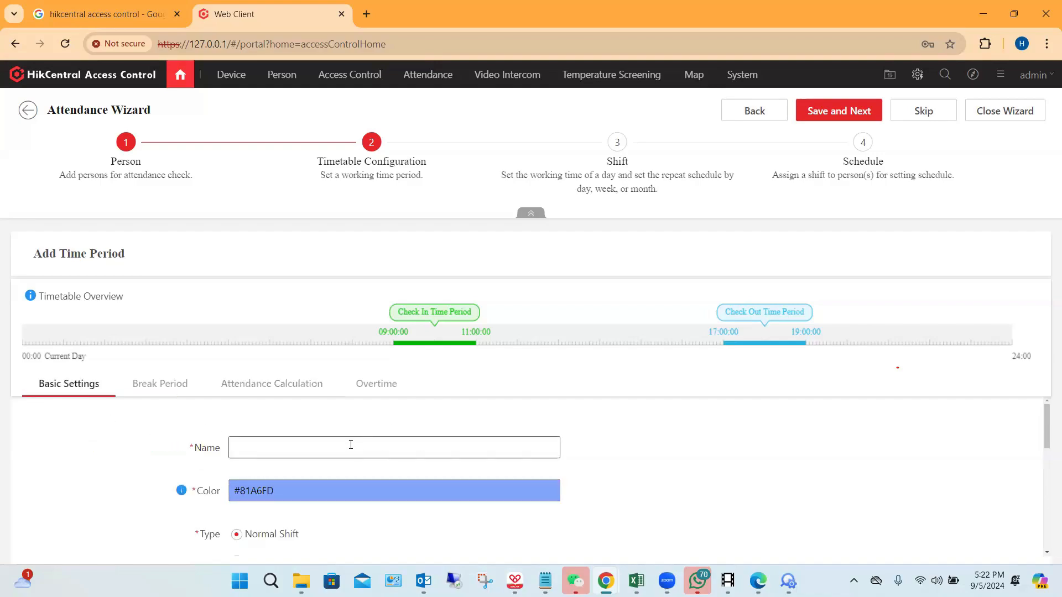
scroll(295, 480, "down", 1)
scroll(294, 480, "down", 1)
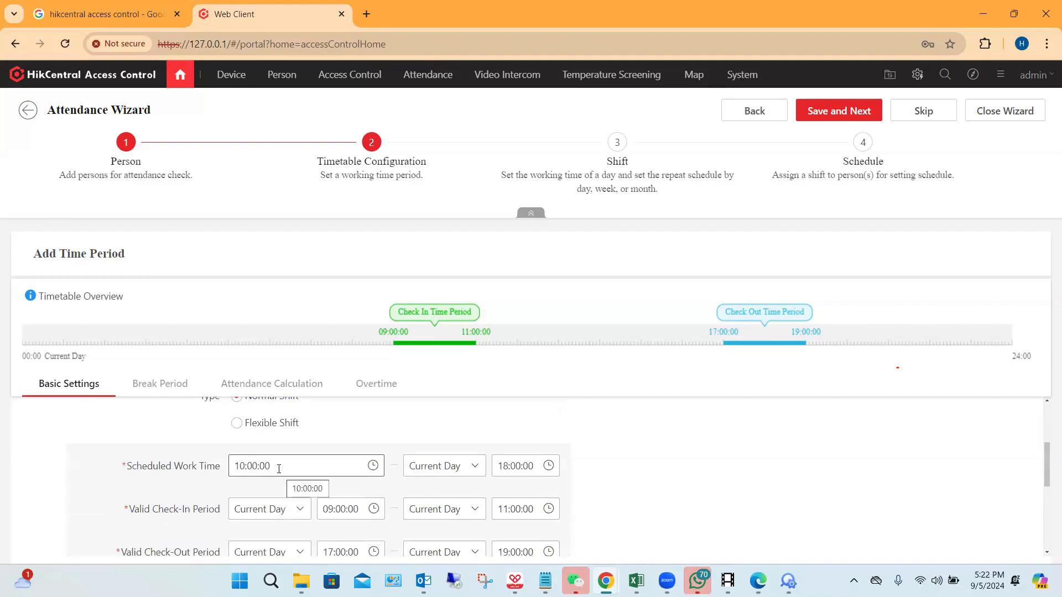
scroll(319, 462, "down", 1)
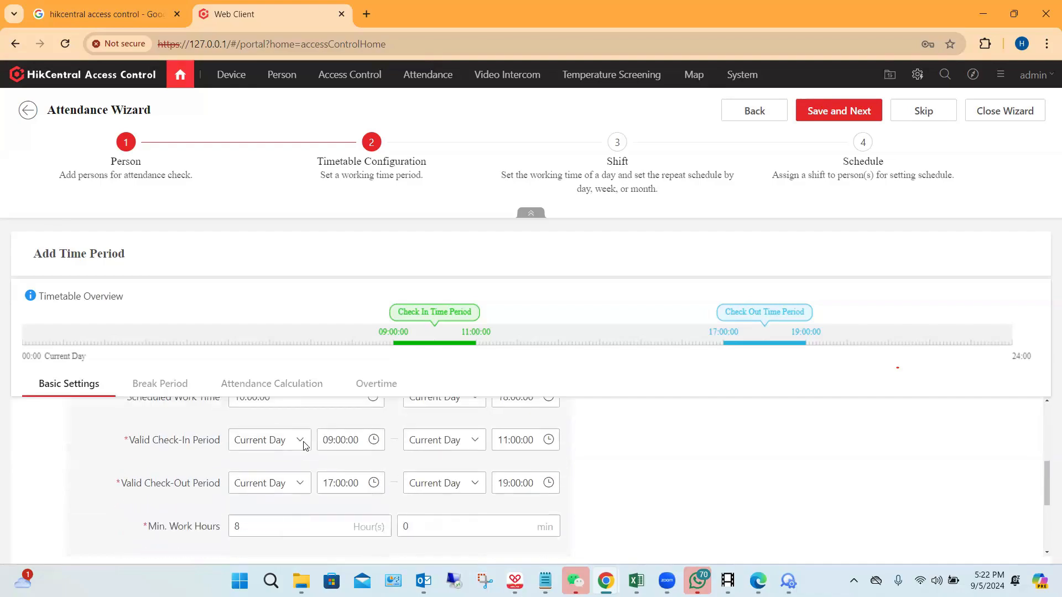
scroll(302, 459, "up", 1)
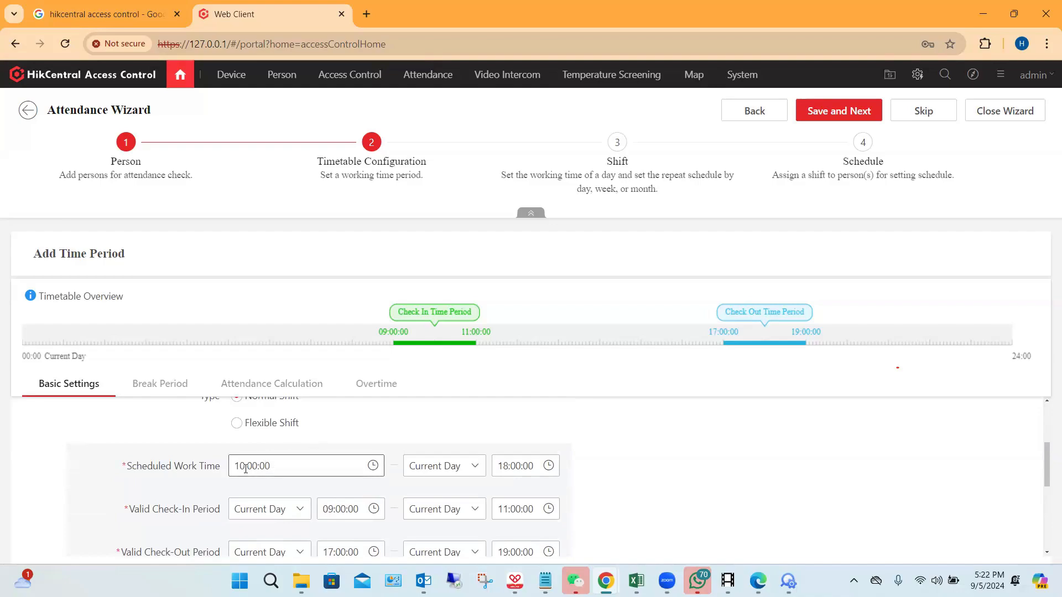
left_click(246, 469)
scroll(250, 412, "down", 3)
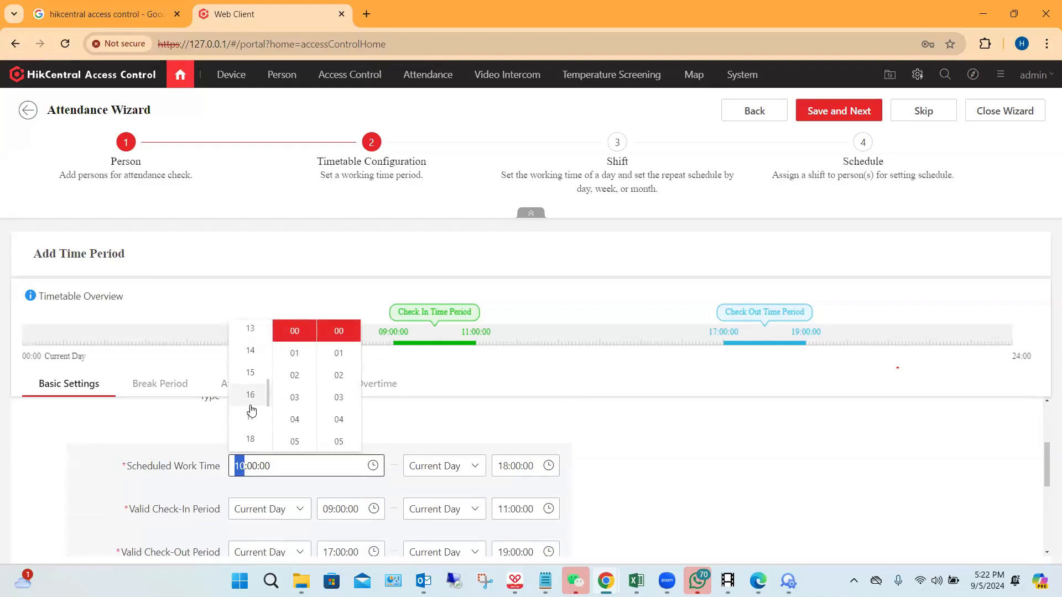
scroll(251, 412, "down", 3)
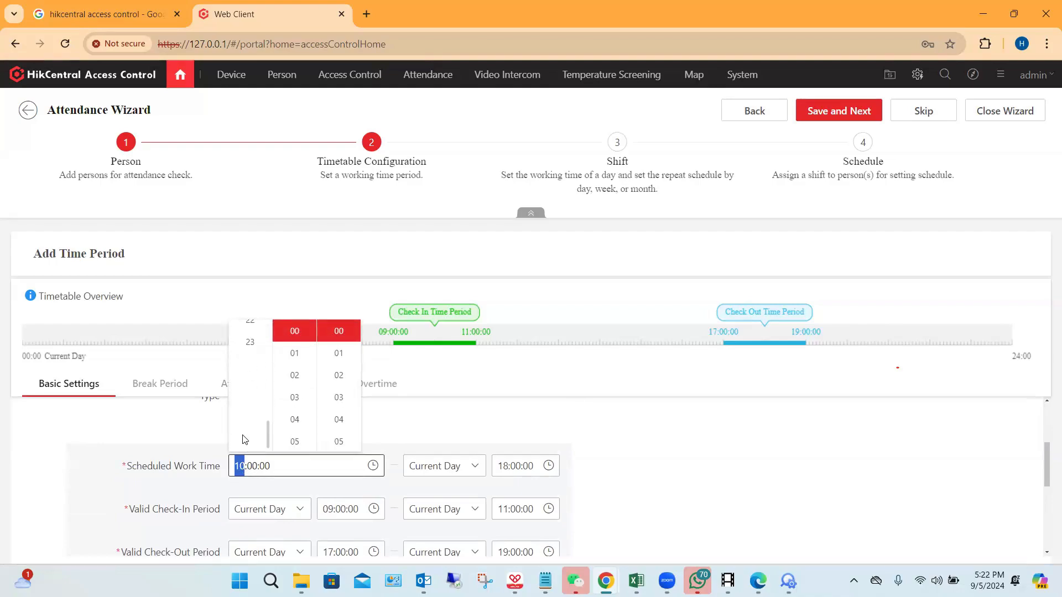
scroll(257, 397, "up", 2)
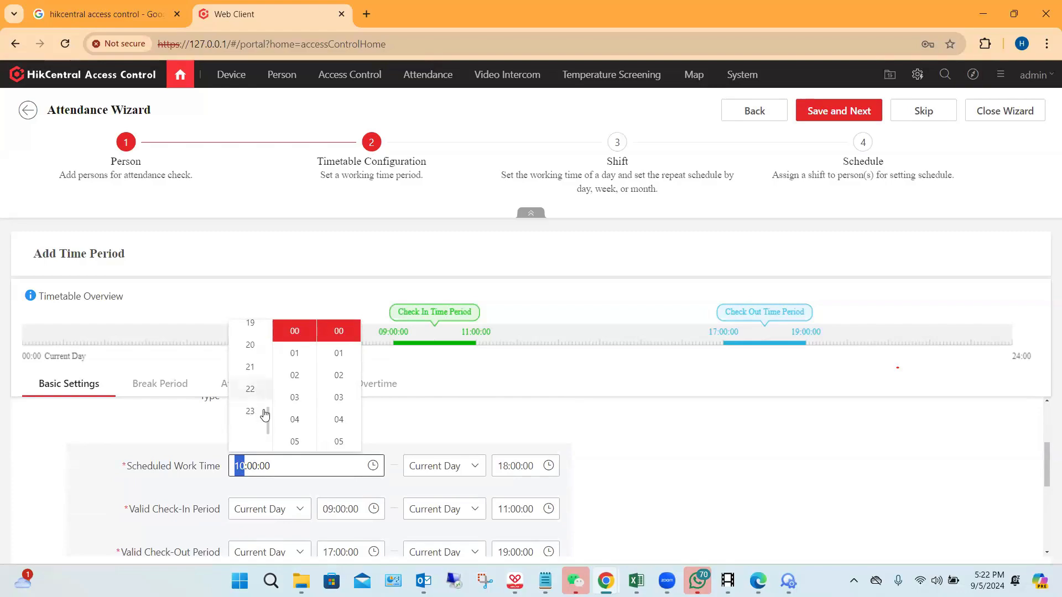
left_click(250, 367)
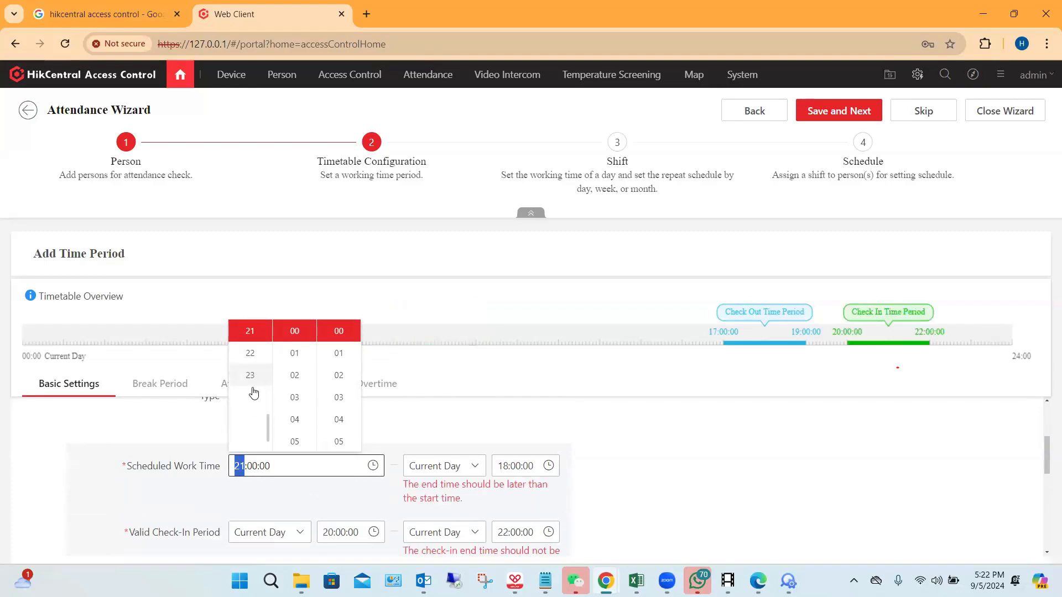
Step: Set the end of the timetable's scheduled work time to 06:00:00
left_click(504, 465)
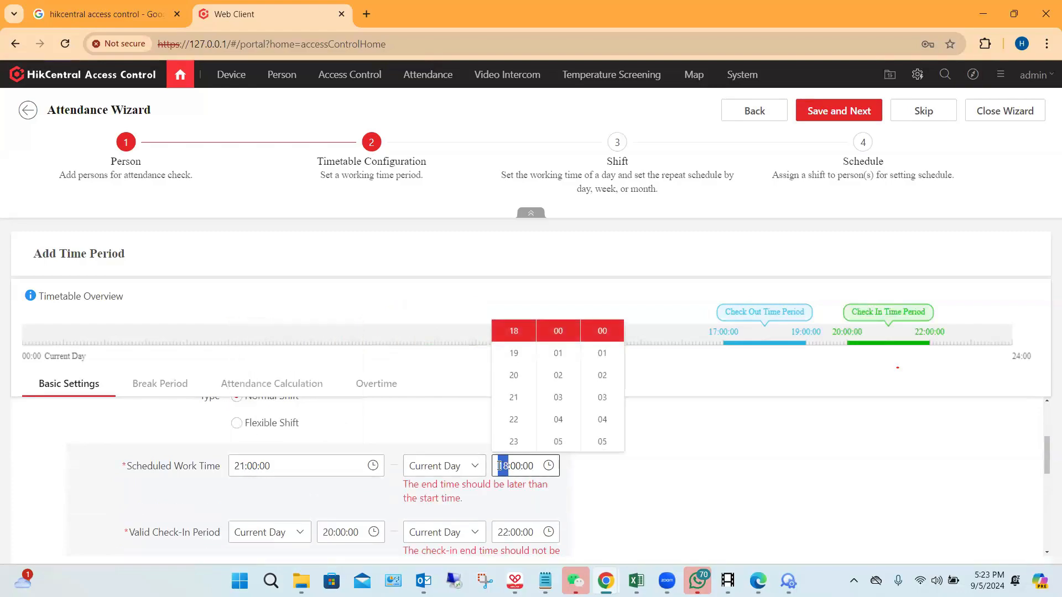
scroll(516, 379, "up", 3)
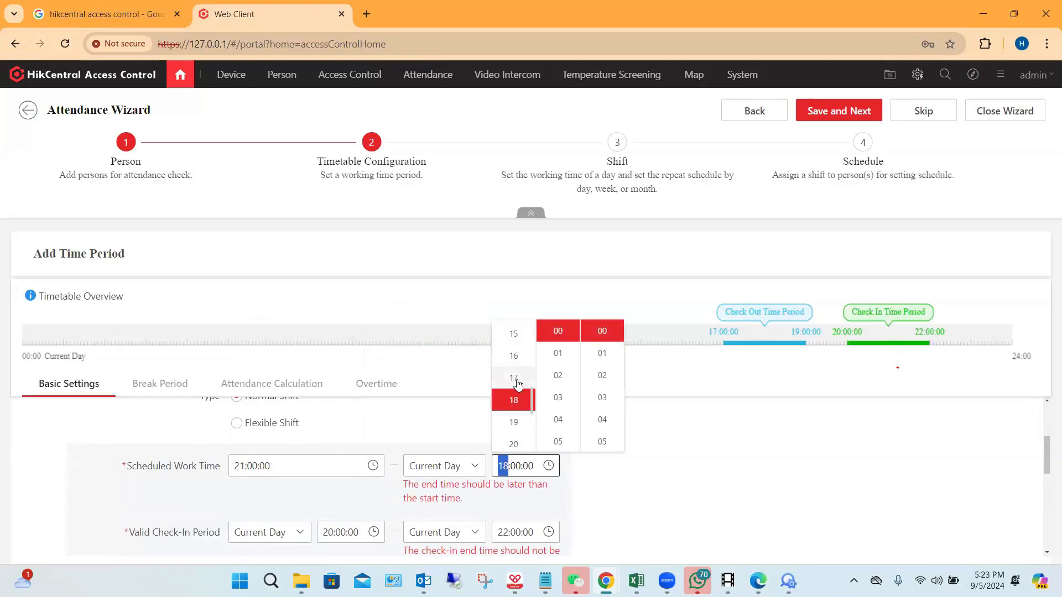
scroll(518, 385, "up", 3)
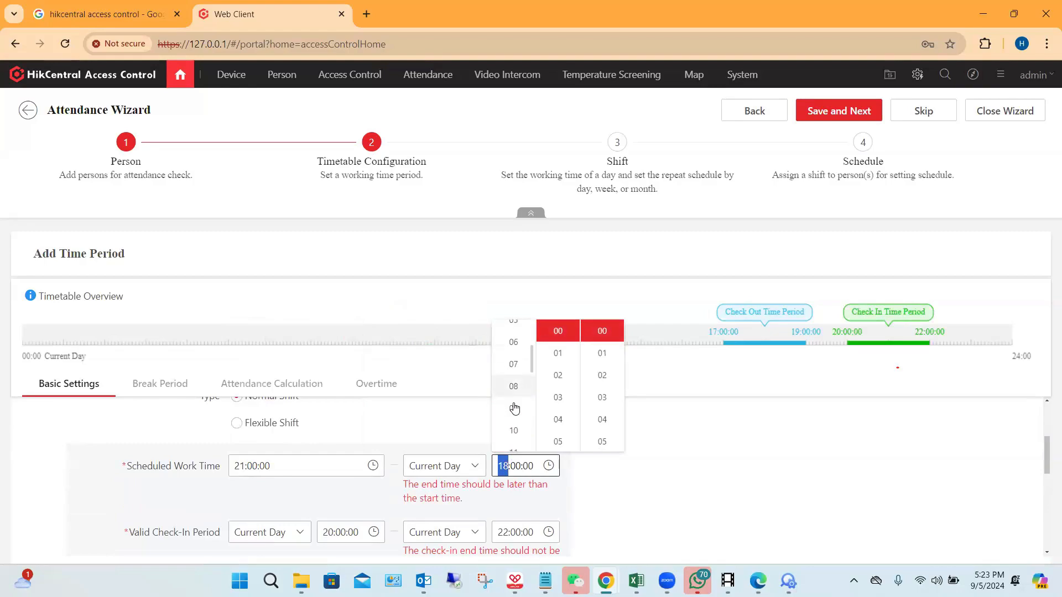
left_click(513, 346)
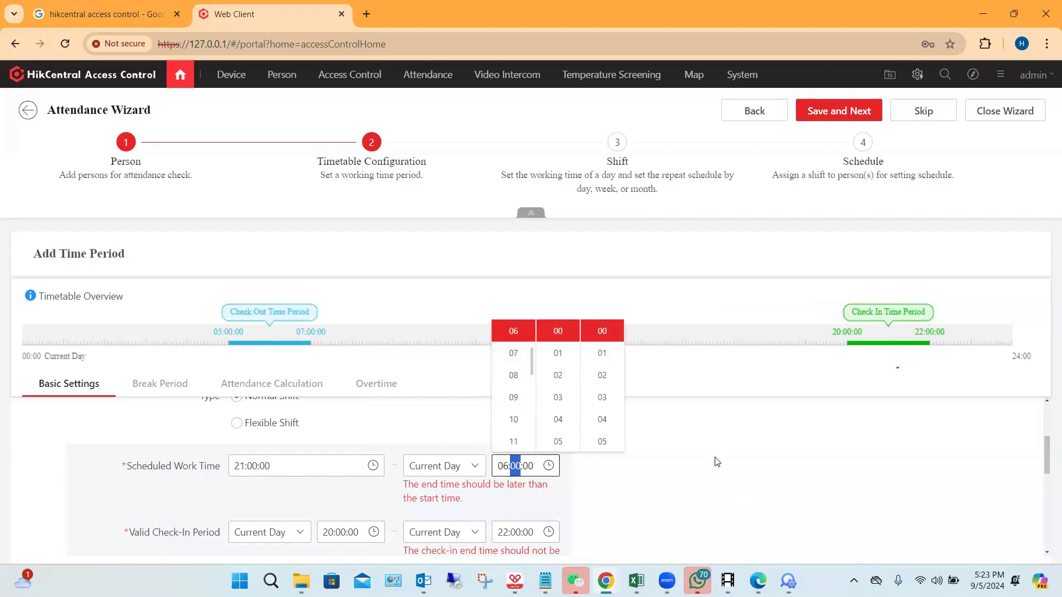
left_click(736, 457)
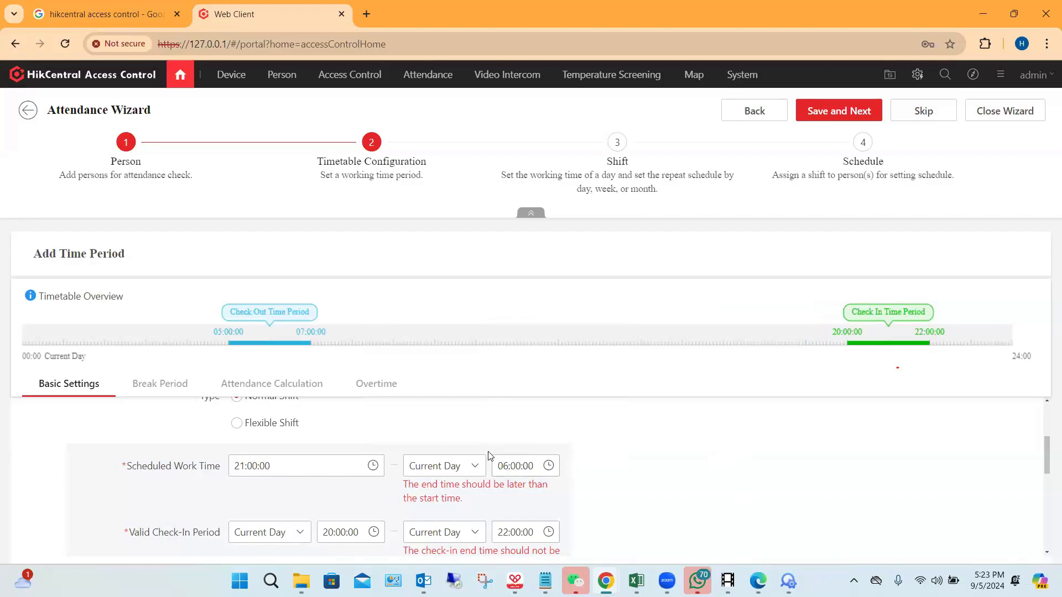
Step: Change the day on which the scheduled work time ends to Next Day
scroll(483, 450, "down", 1)
scroll(483, 449, "up", 1)
scroll(354, 470, "down", 1)
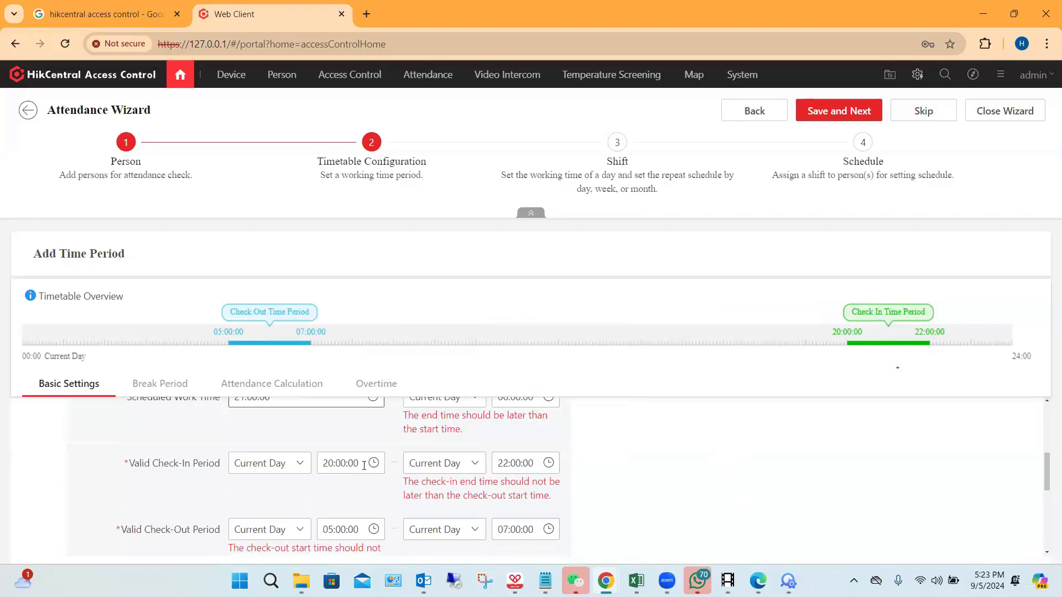
scroll(442, 468, "up", 1)
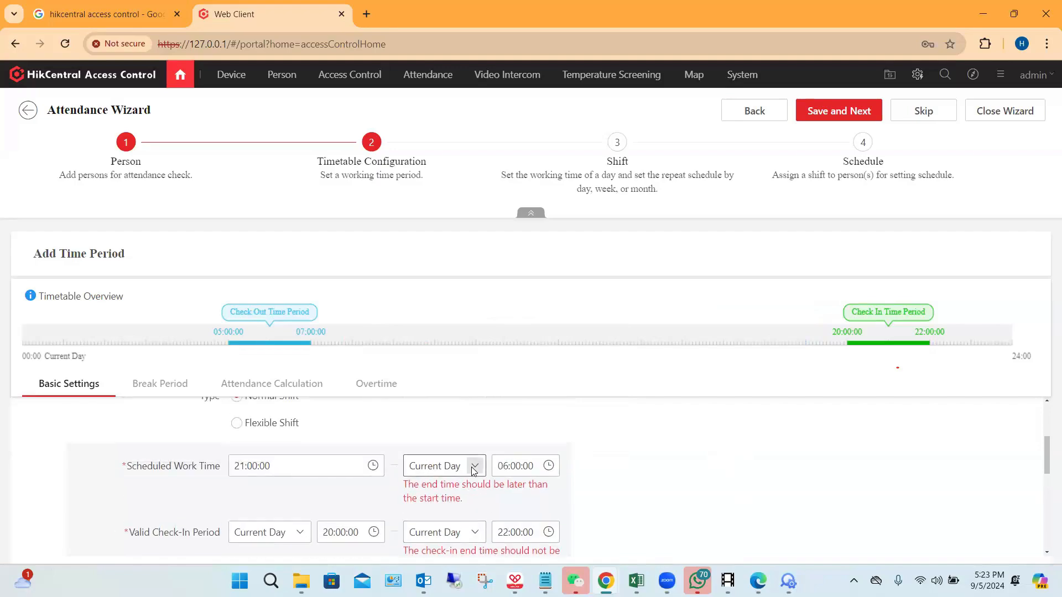
left_click(471, 467)
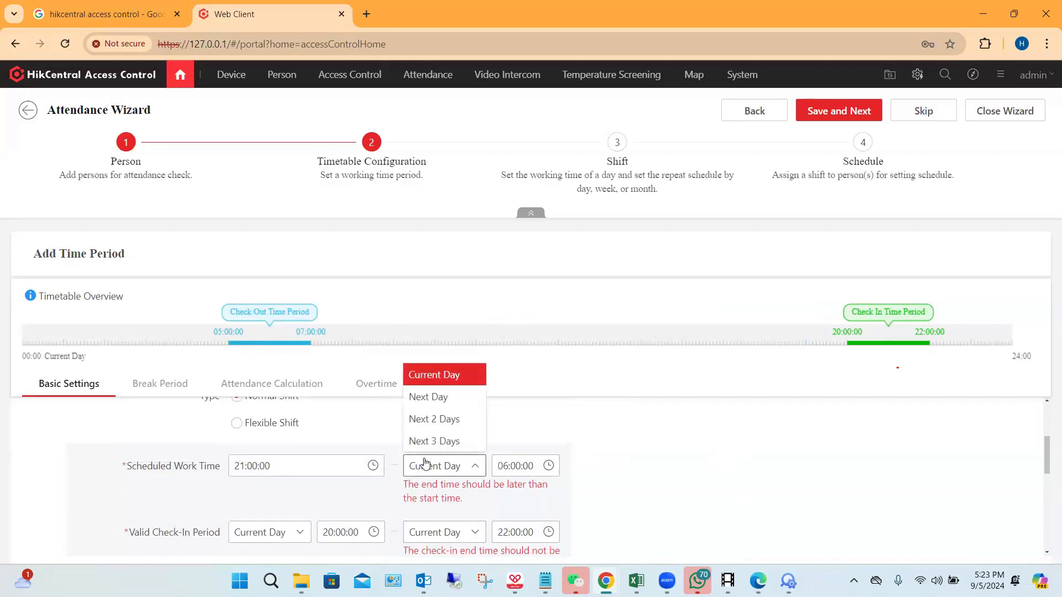
left_click(432, 397)
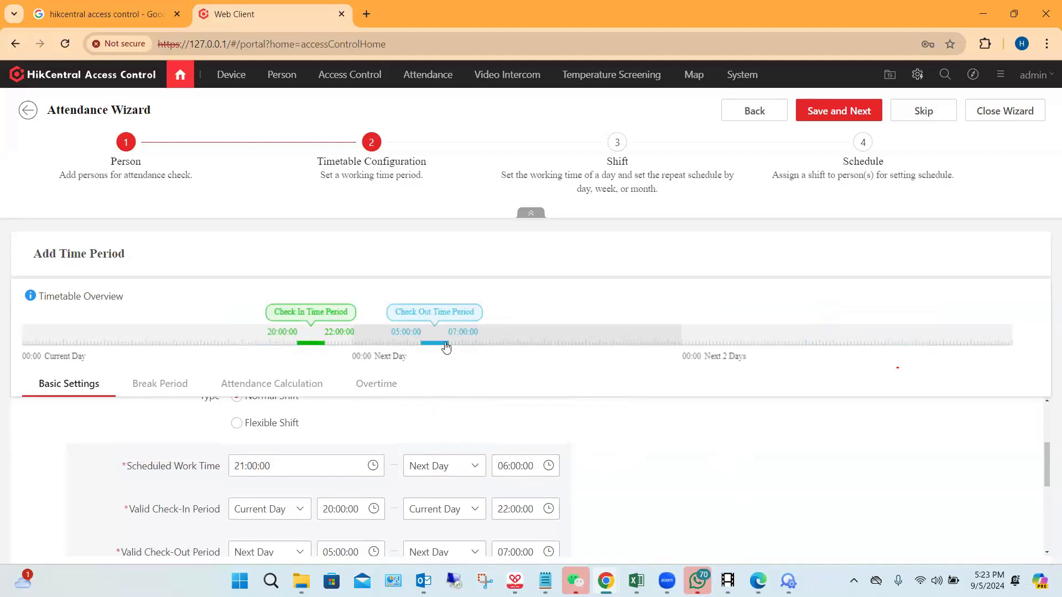
Step: Review the overnight timetable's valid check-in and check-out periods, minimum work hours and allowances, and open its overtime settings
scroll(587, 420, "down", 1)
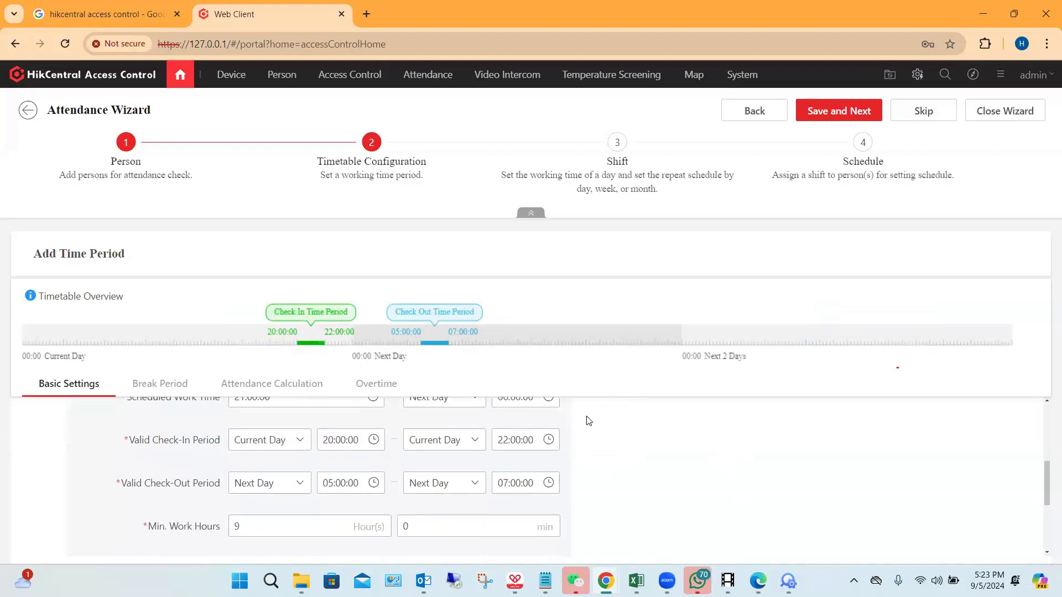
scroll(575, 427, "up", 1)
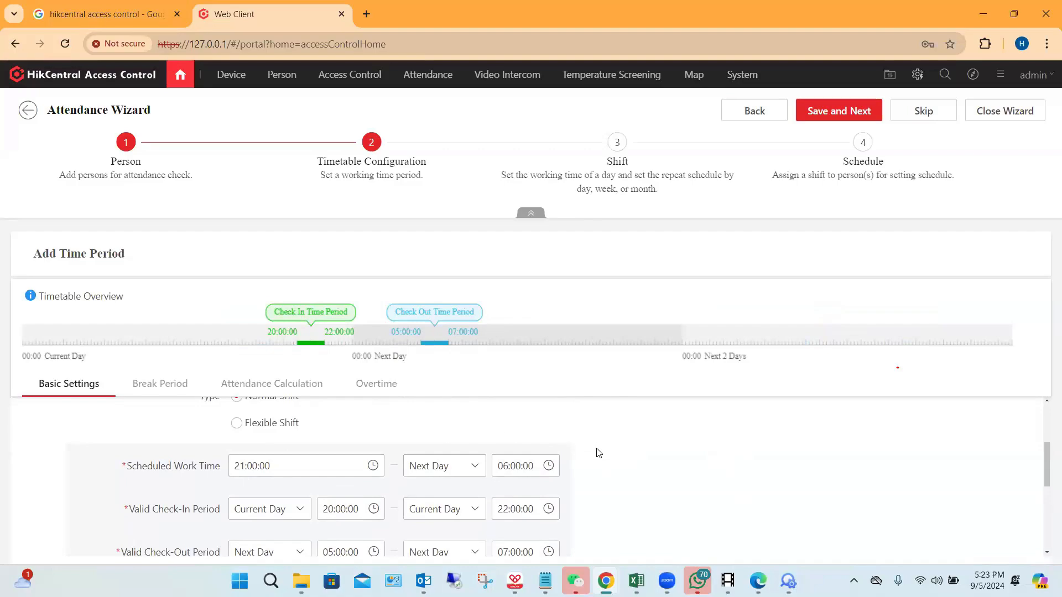
scroll(597, 452, "down", 1)
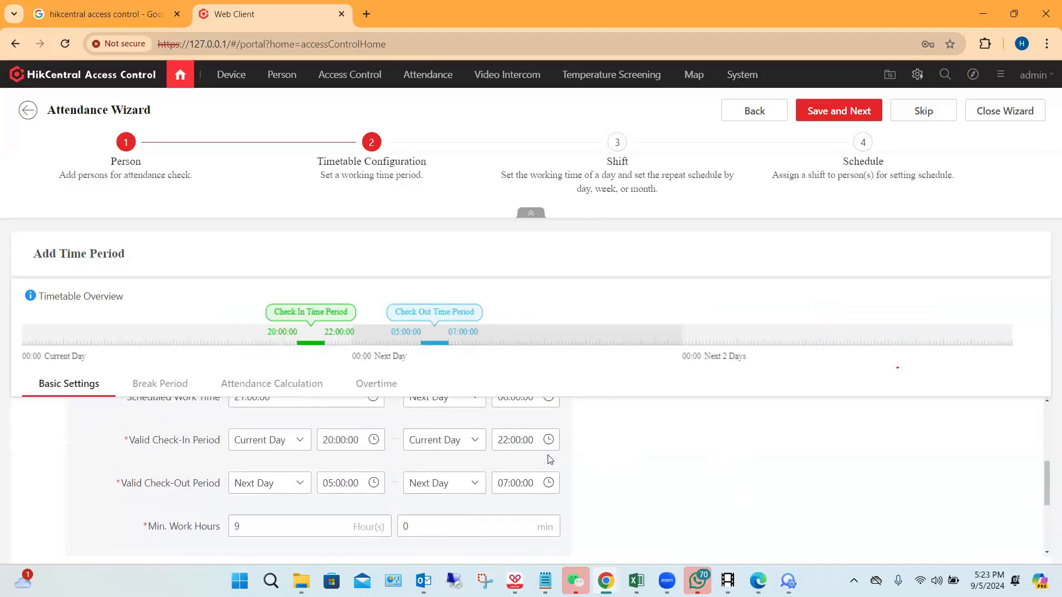
scroll(500, 460, "up", 1)
scroll(499, 462, "up", 1)
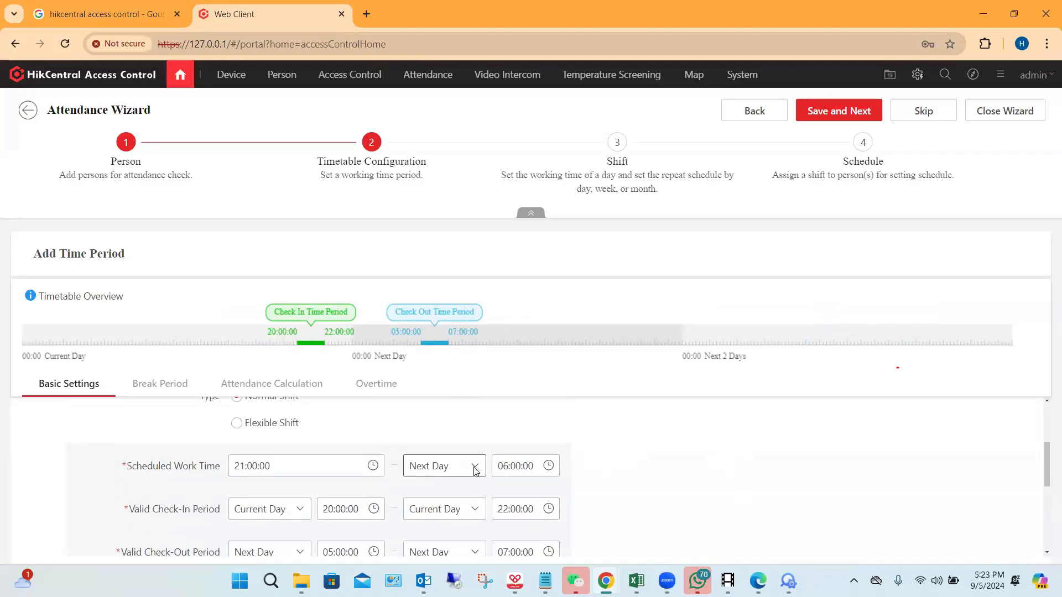
left_click(474, 470)
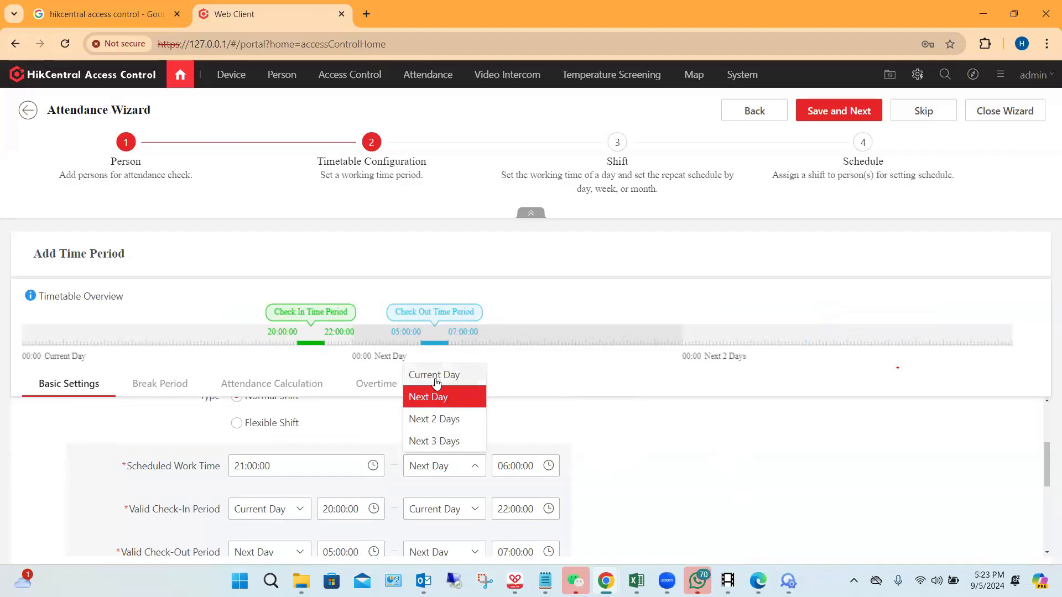
scroll(630, 453, "down", 3)
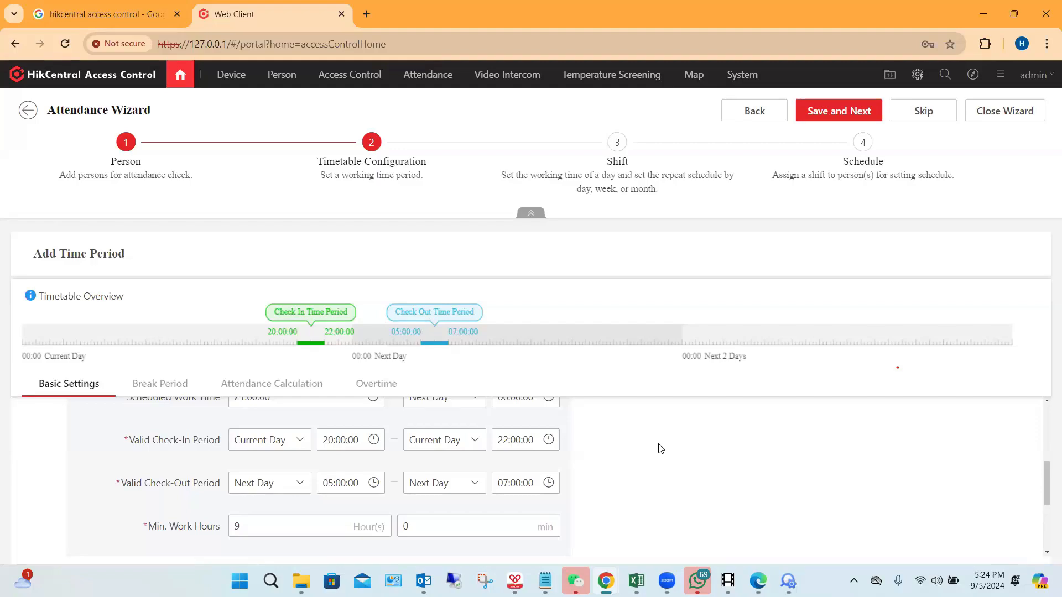
scroll(661, 448, "up", 1)
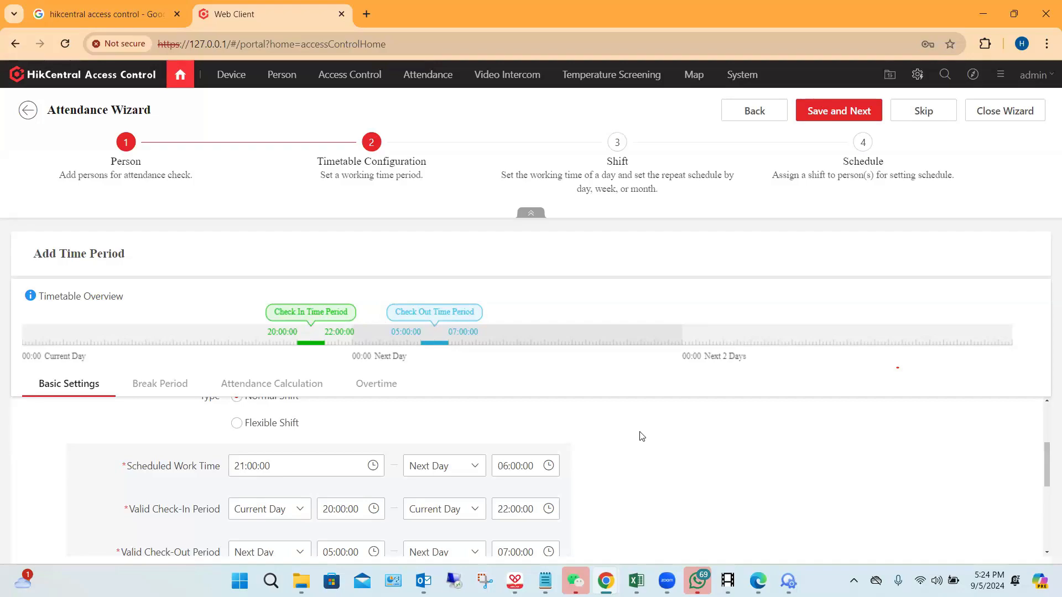
scroll(640, 436, "down", 1)
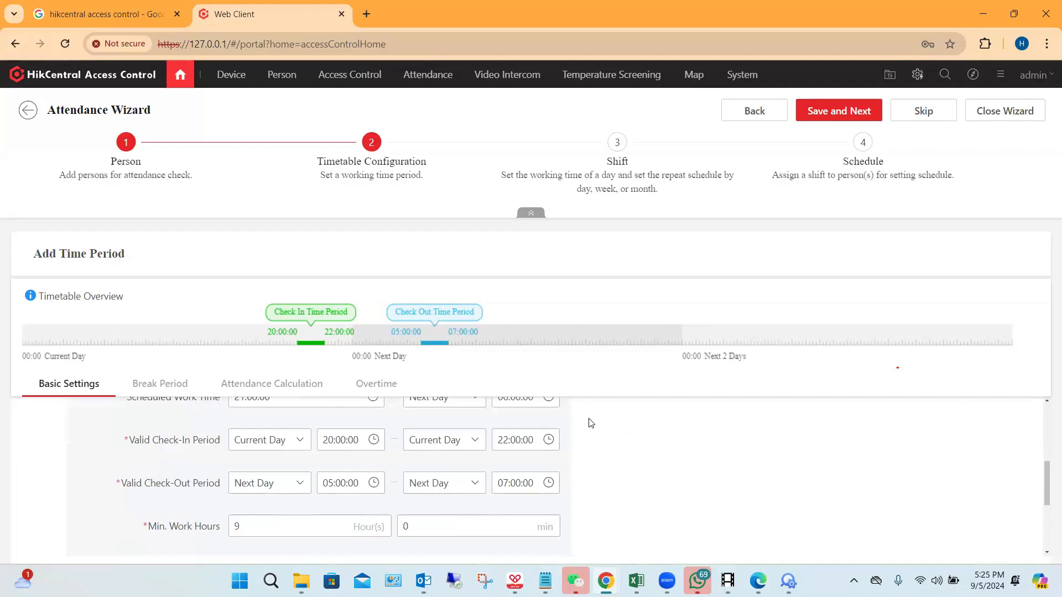
scroll(591, 423, "down", 1)
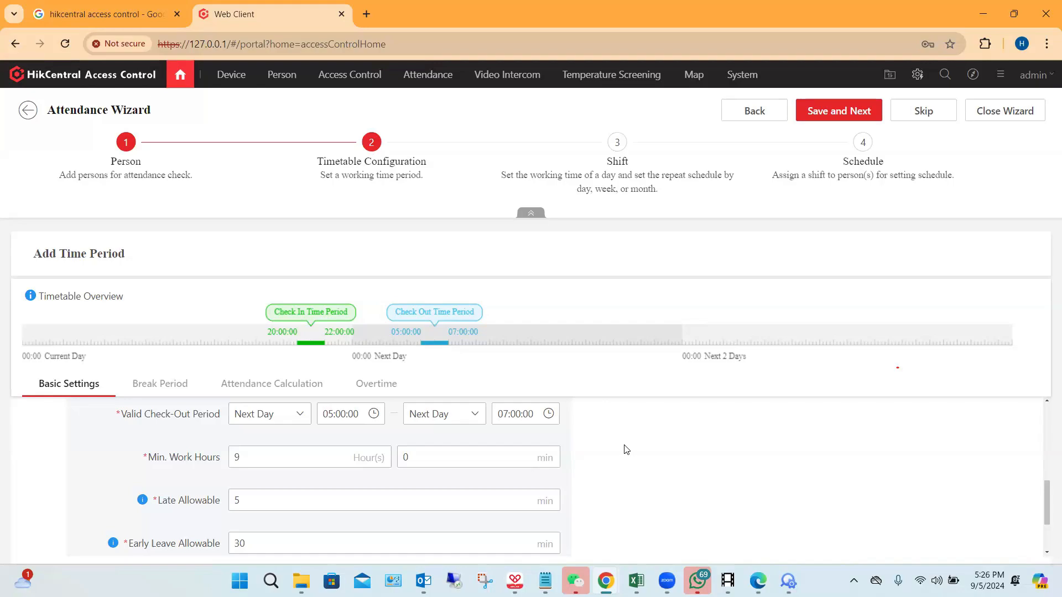
left_click(370, 382)
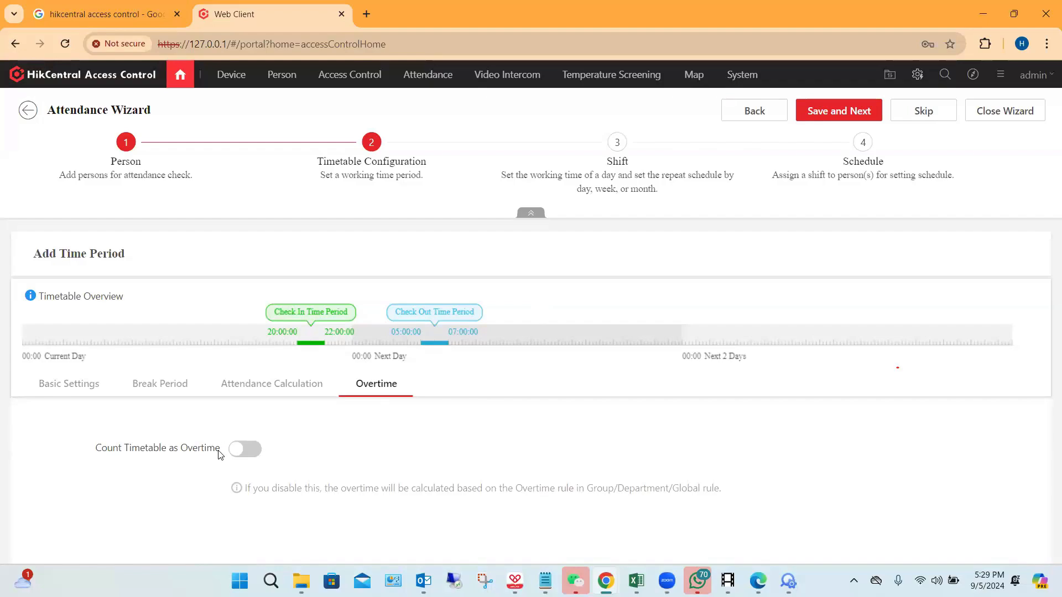
Step: Enable counting the timetable as overtime and turn on overtime calculation for workdays and weekends
left_click(243, 451)
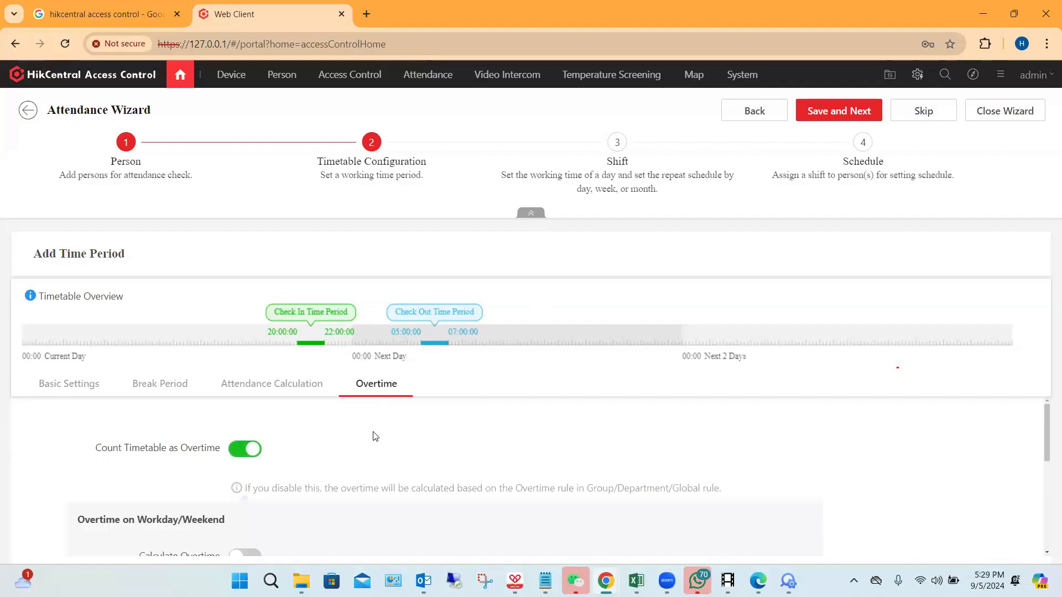
scroll(392, 439, "down", 1)
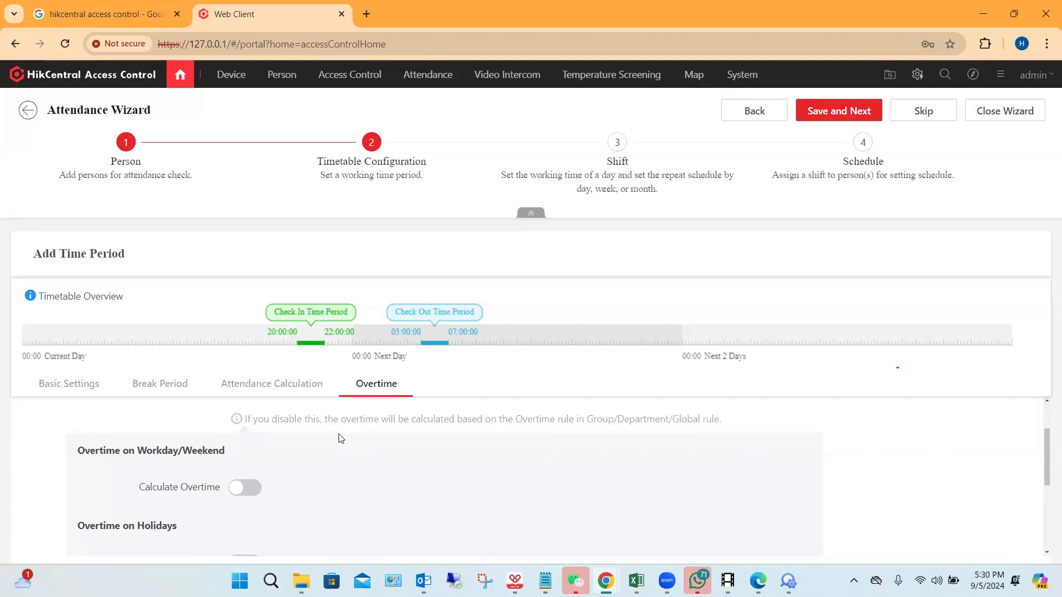
scroll(336, 440, "up", 1)
scroll(334, 453, "down", 2)
scroll(335, 457, "up", 1)
left_click(246, 489)
scroll(360, 476, "down", 1)
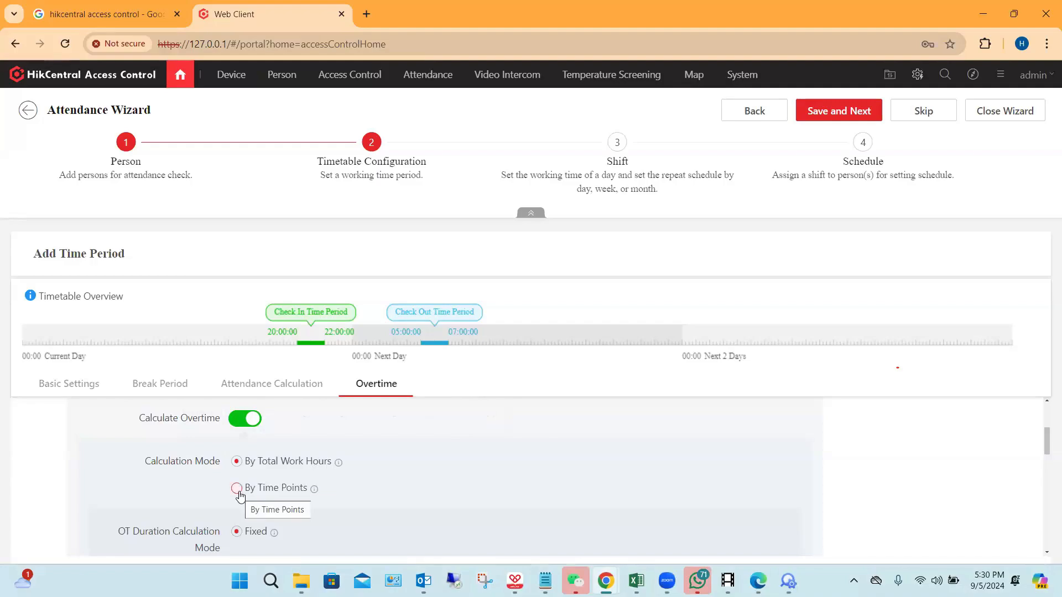
Step: Set the workday/weekend overtime duration to 120 min, keeping the By Total Work Hours calculation mode and the Fixed duration mode
mouse_move(314, 490)
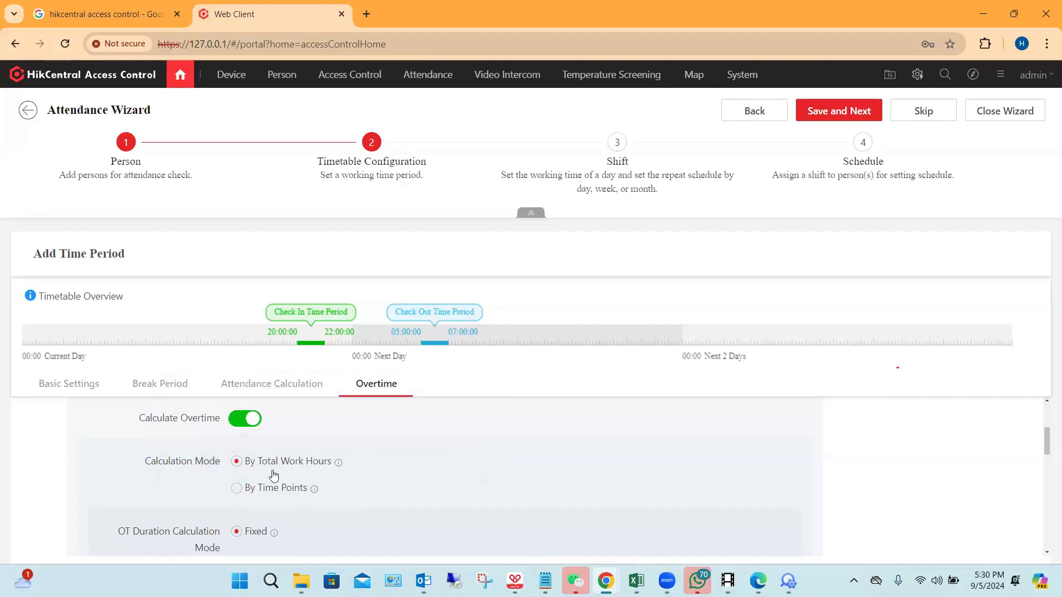
mouse_move(338, 468)
scroll(370, 458, "down", 1)
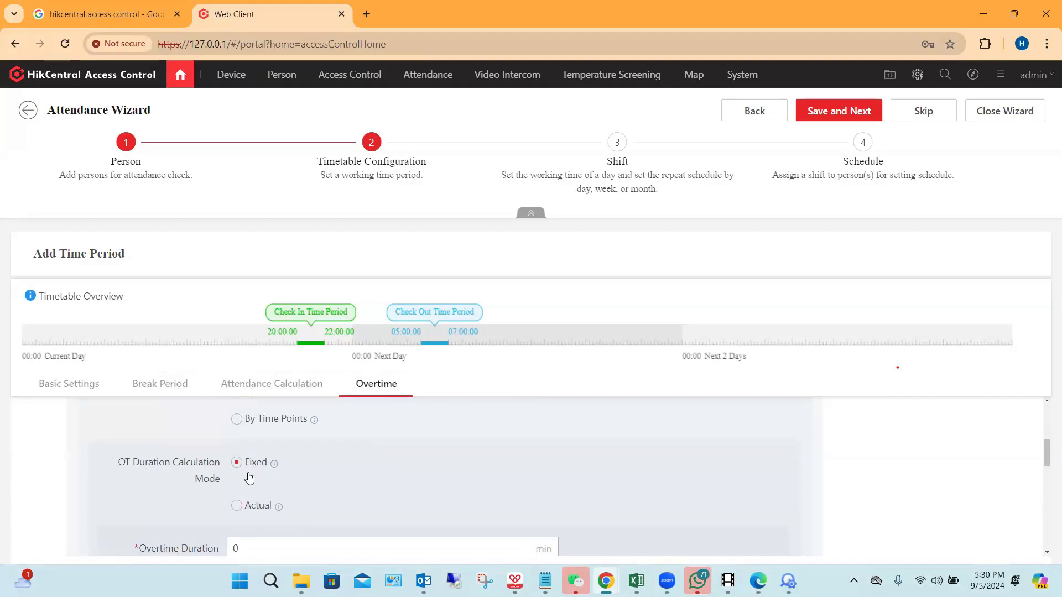
mouse_move(272, 470)
scroll(277, 509, "down", 1)
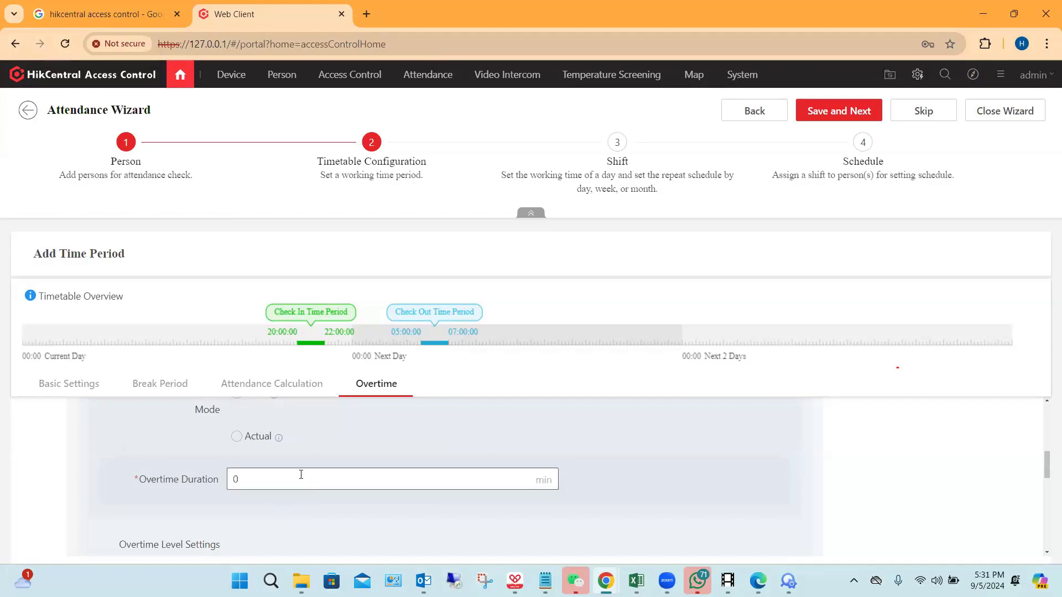
left_click(272, 475)
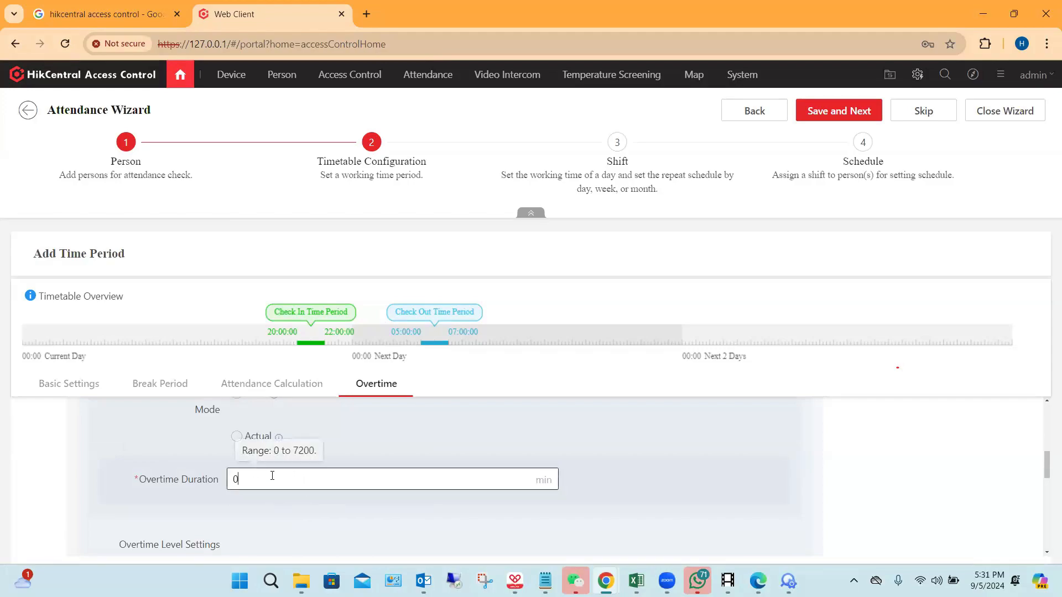
key("BackSpace")
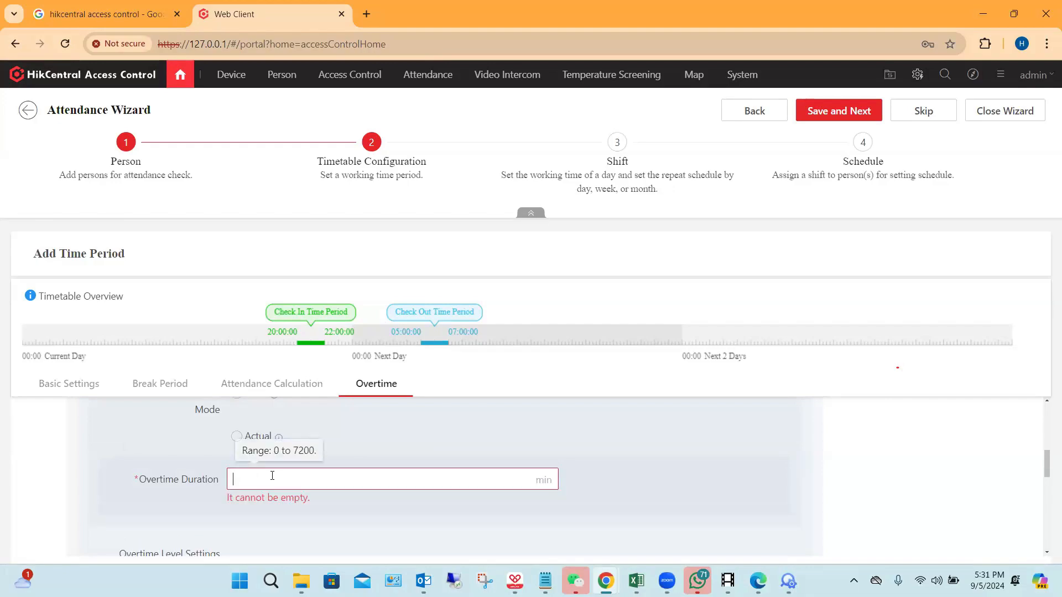
type("120")
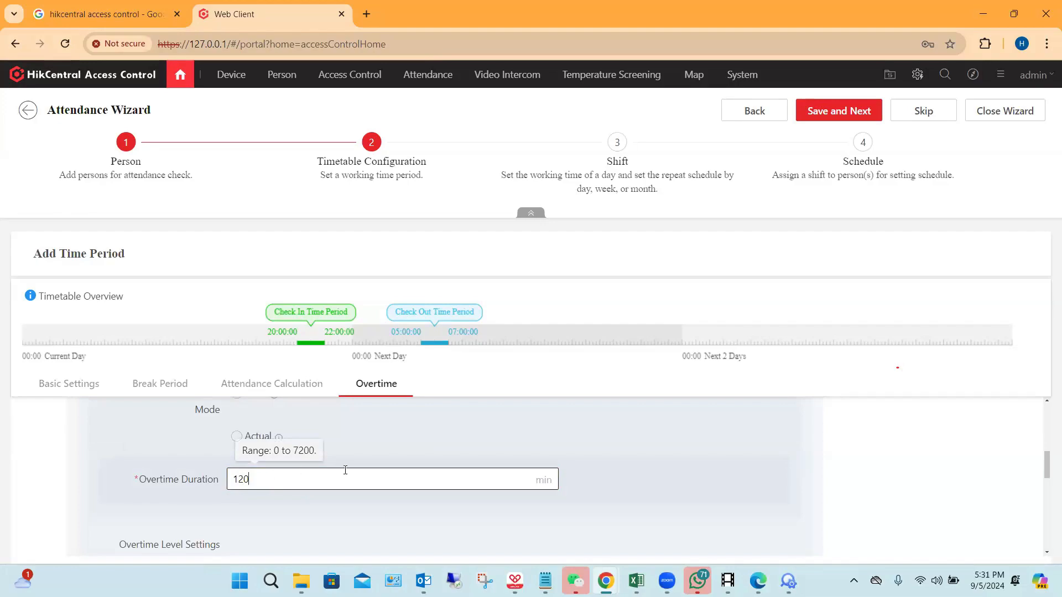
Step: Add a Sunday overtime level rule with a total overtime duration of 18 to 20 hours, keeping overtime mode OT1
scroll(416, 451, "down", 5)
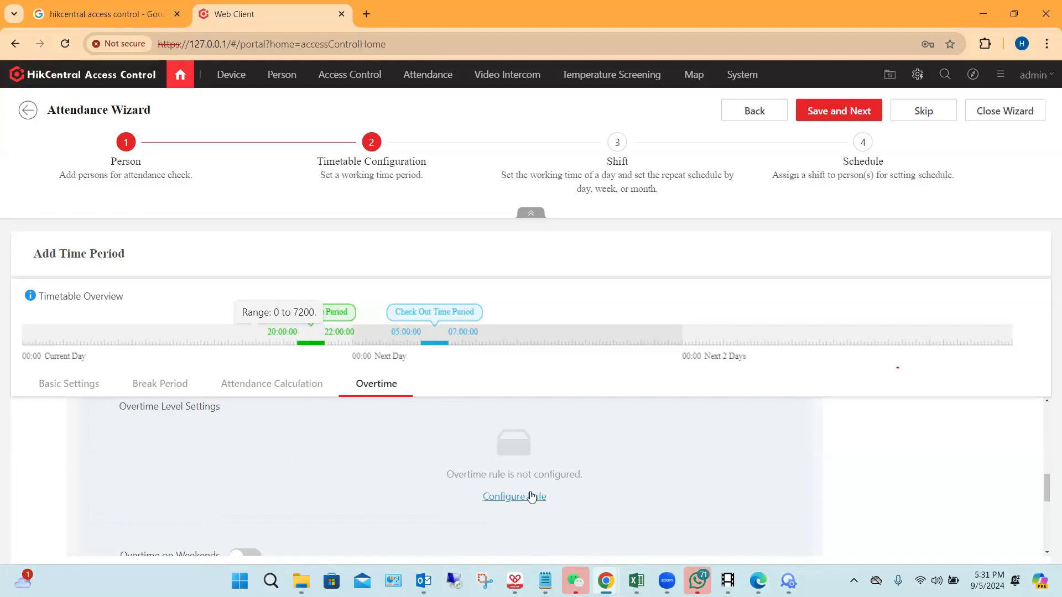
left_click(497, 497)
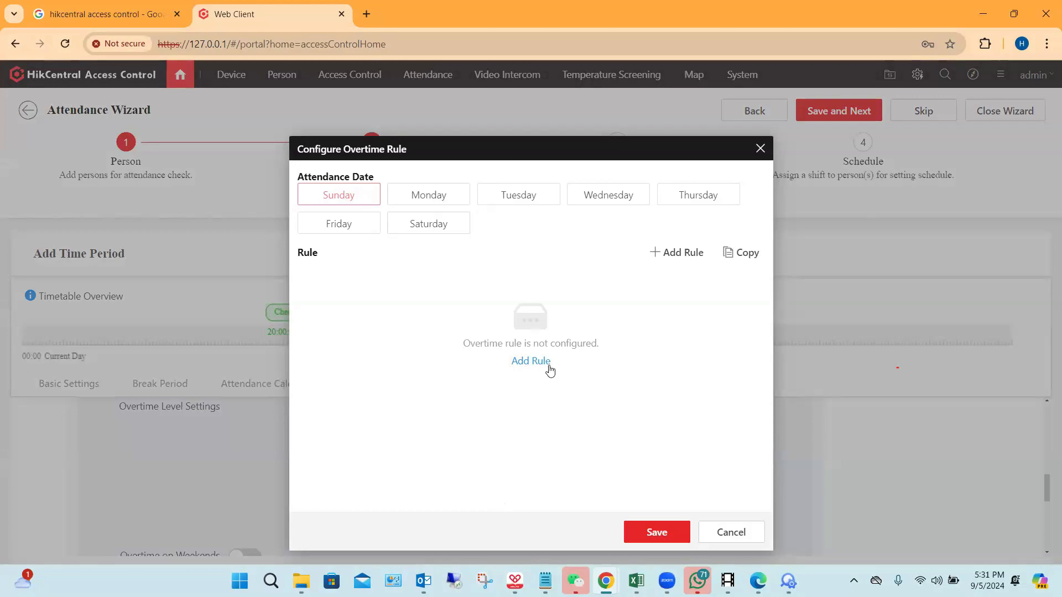
left_click(530, 361)
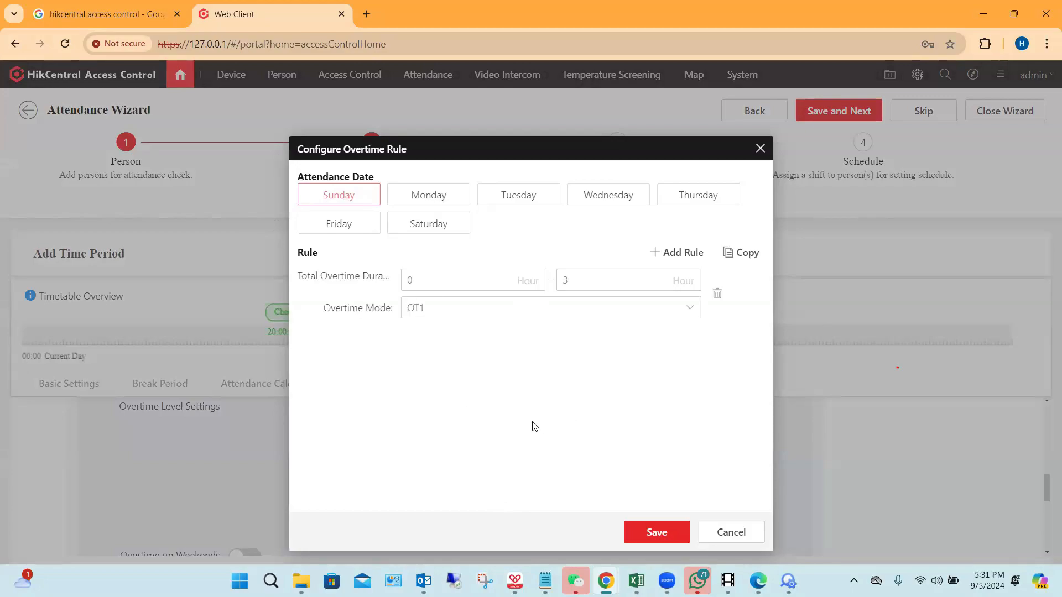
left_click(440, 282)
key("BackSpace")
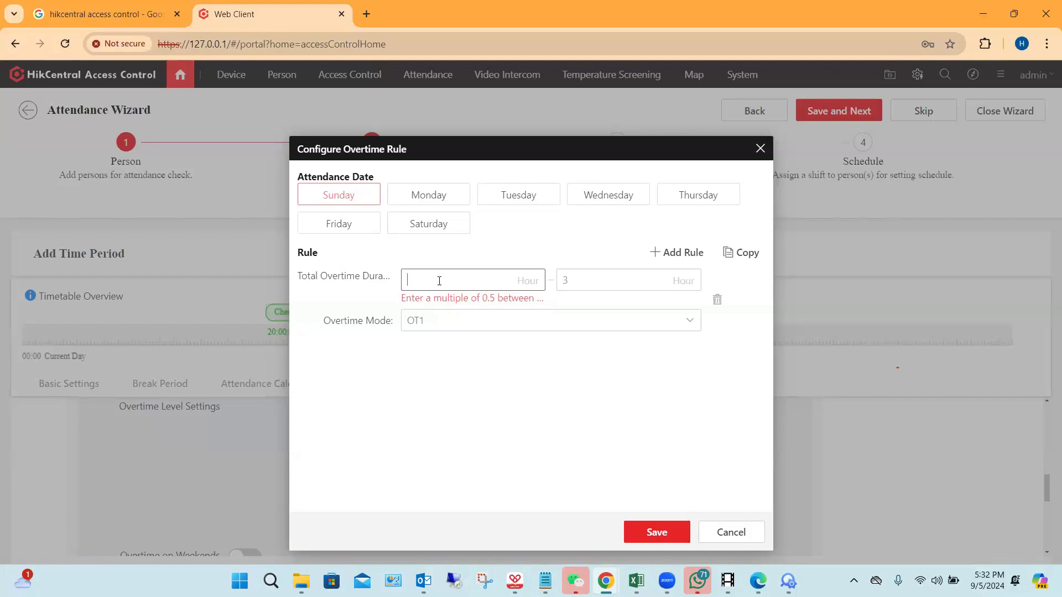
type("18")
left_click(603, 277)
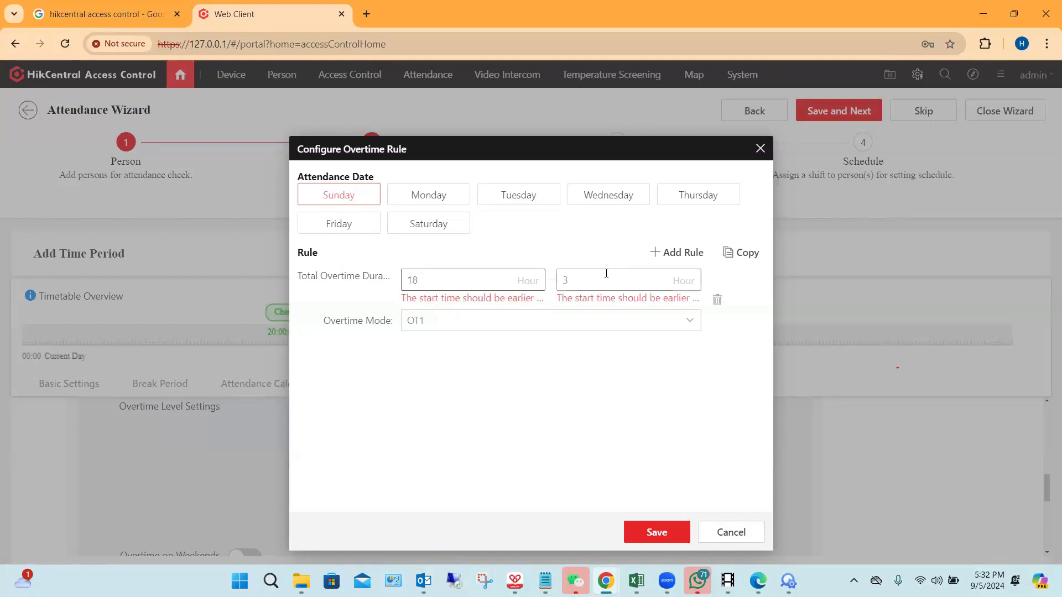
key("BackSpace")
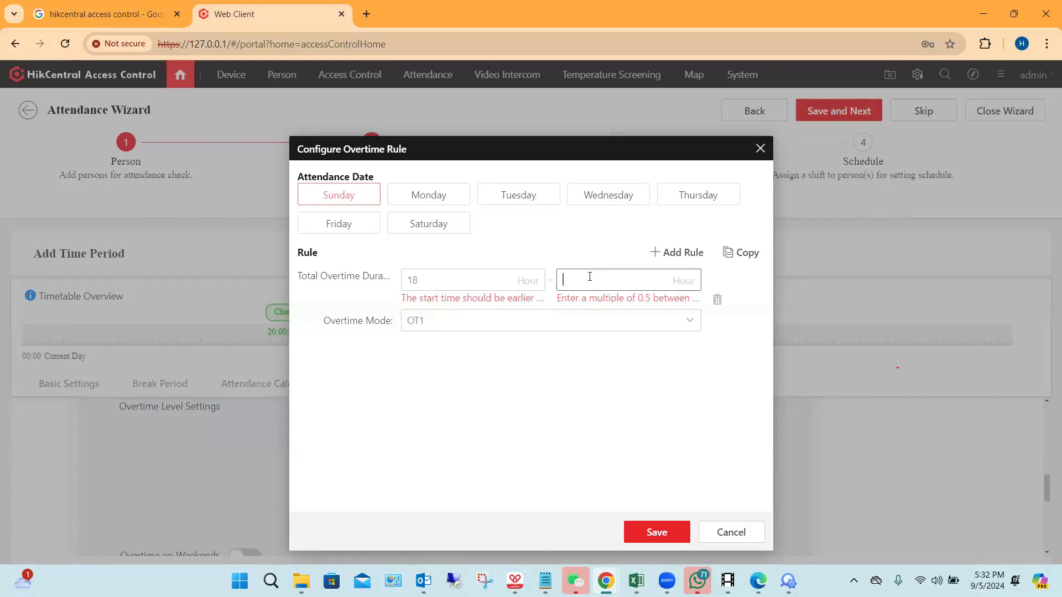
type("20")
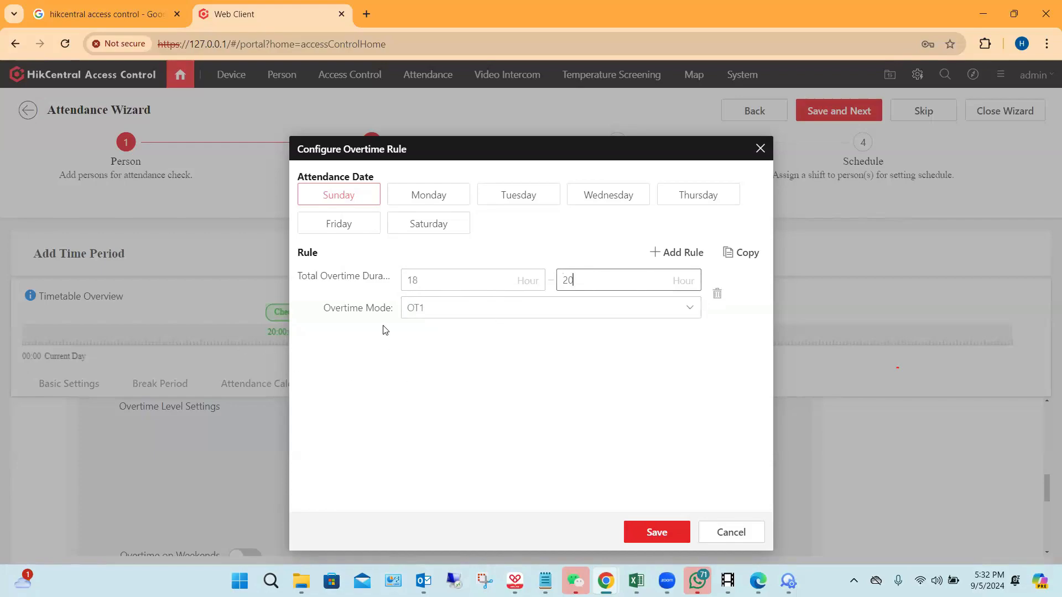
left_click(690, 310)
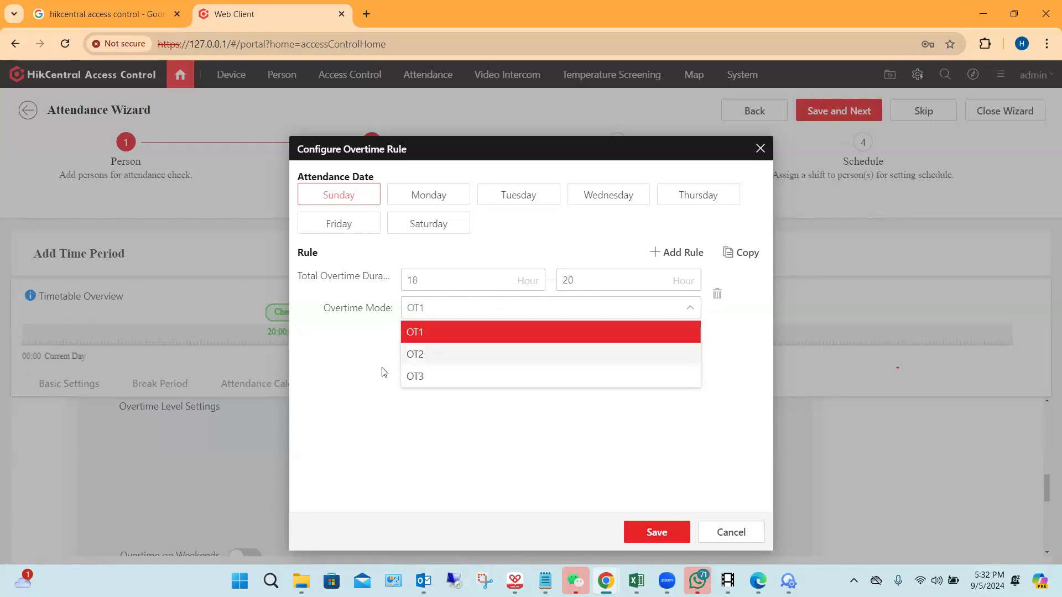
left_click(467, 436)
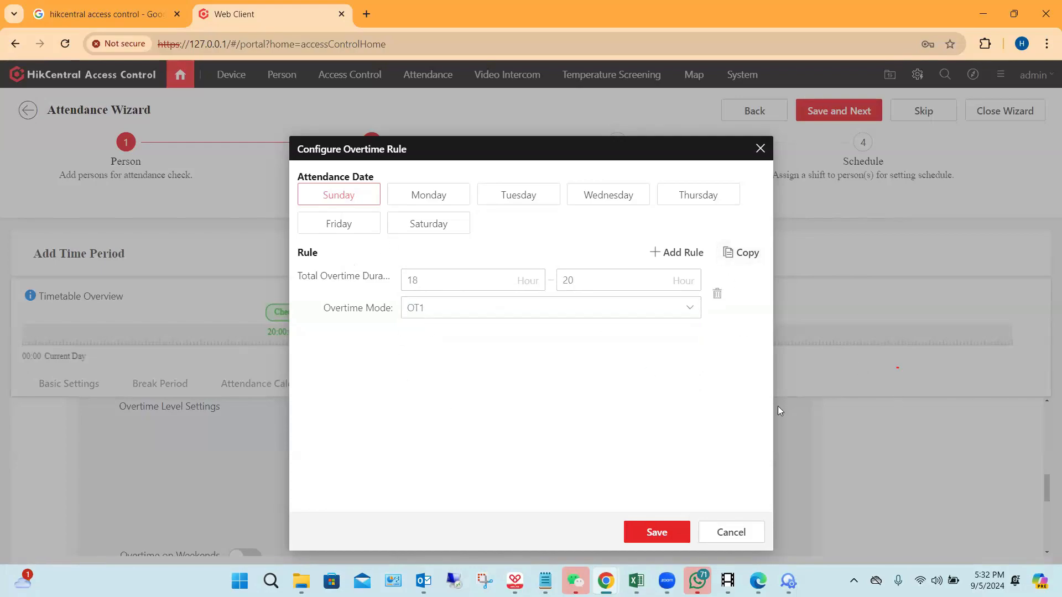
Step: Copy the Sunday overtime rule to Monday through Saturday and save the overtime rule configuration
left_click(732, 254)
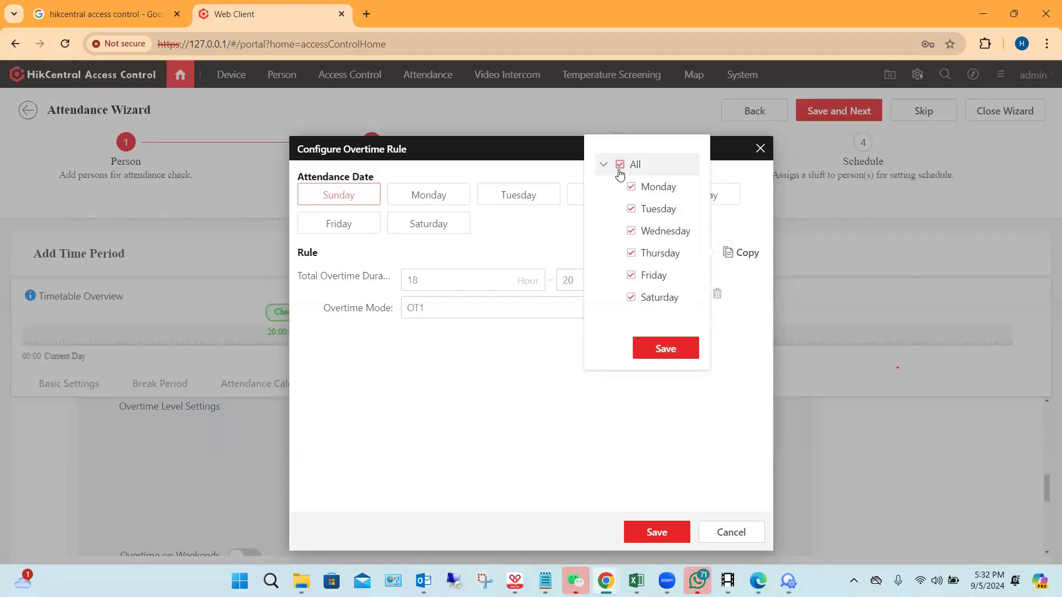
left_click(620, 166)
left_click(631, 187)
left_click(631, 209)
left_click(631, 233)
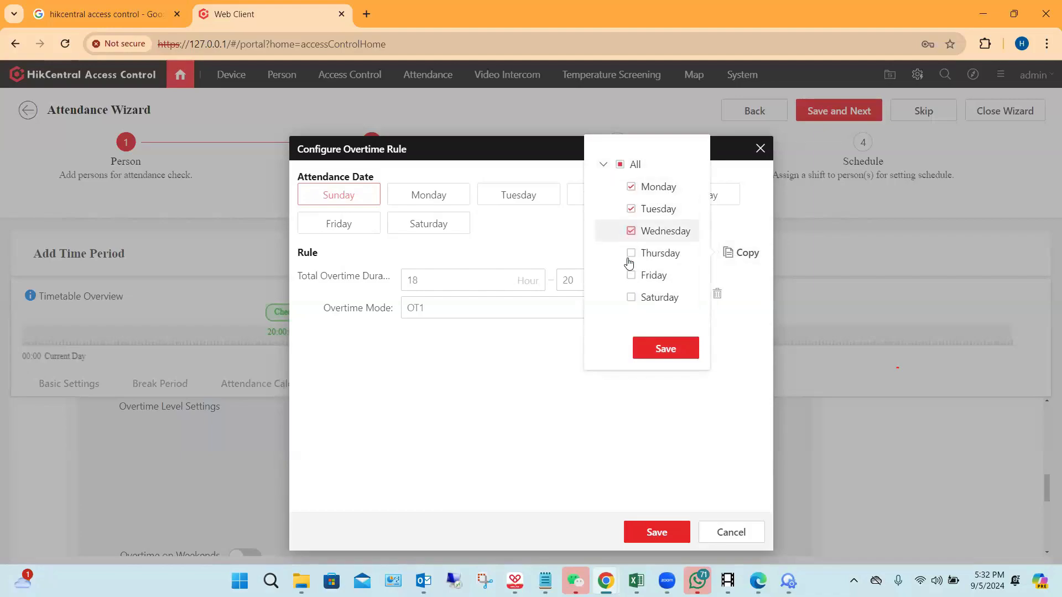
left_click(630, 254)
left_click(631, 277)
left_click(634, 298)
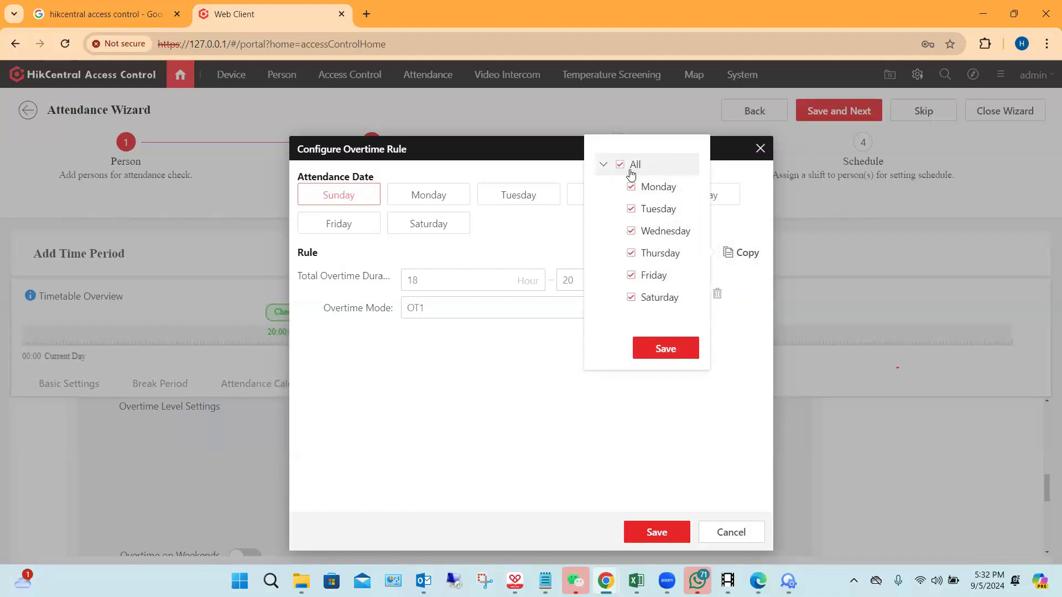
left_click(665, 349)
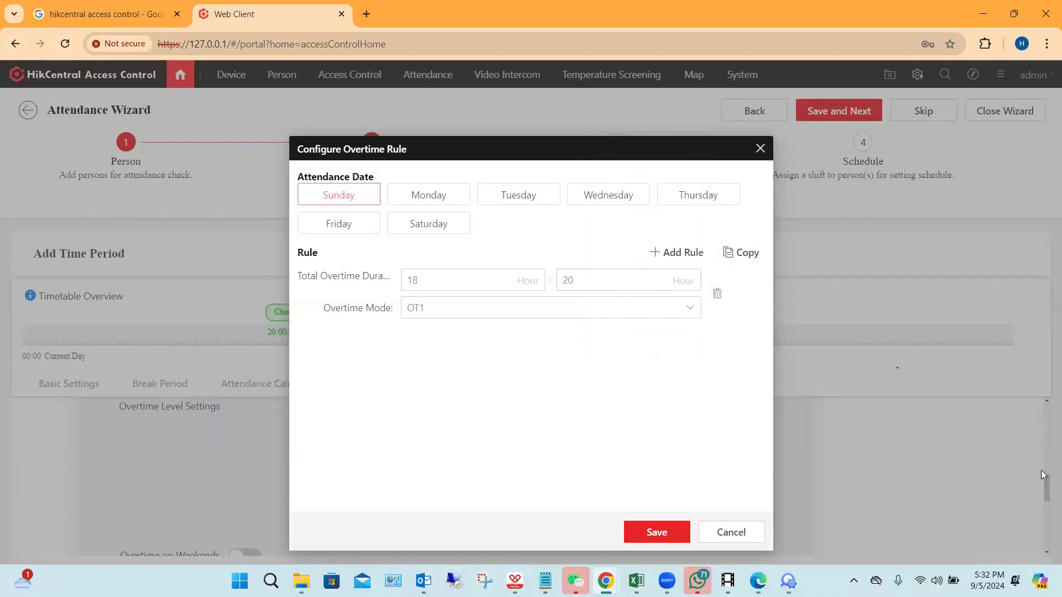
left_click(666, 532)
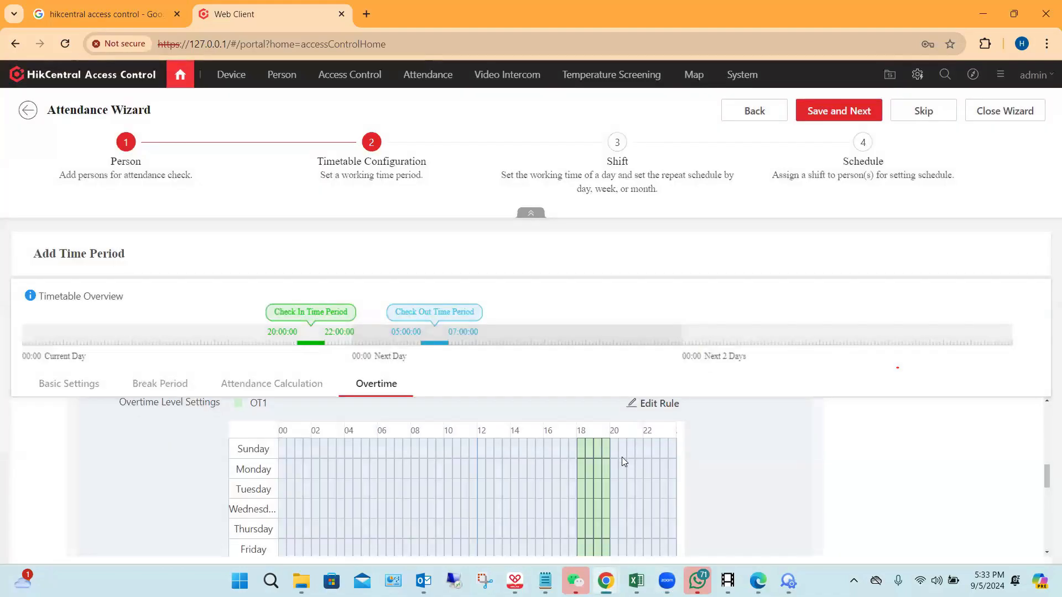
Step: Examine the weekly overtime level chart for the OT1 hours and the note explaining its scale
scroll(621, 457, "down", 3)
scroll(598, 428, "up", 1)
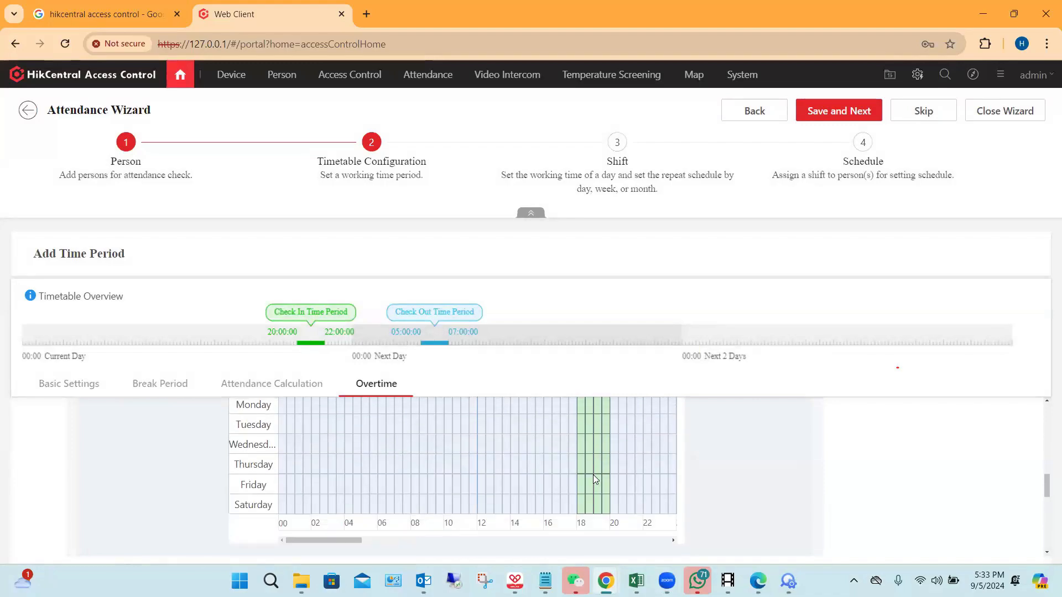
scroll(594, 474, "up", 3)
scroll(594, 465, "down", 1)
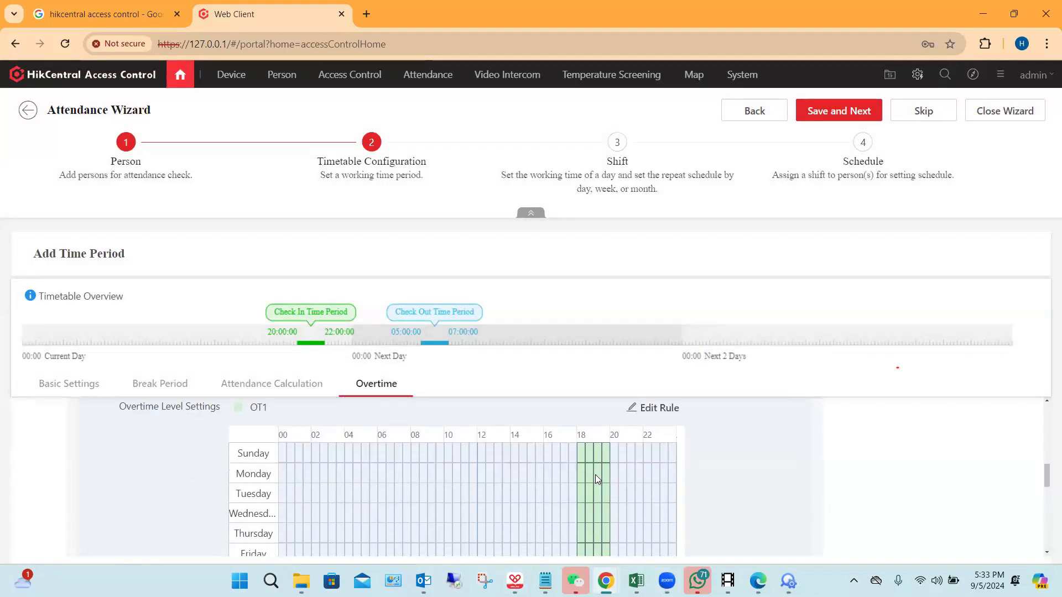
scroll(595, 474, "down", 1)
scroll(596, 467, "up", 1)
scroll(597, 470, "down", 1)
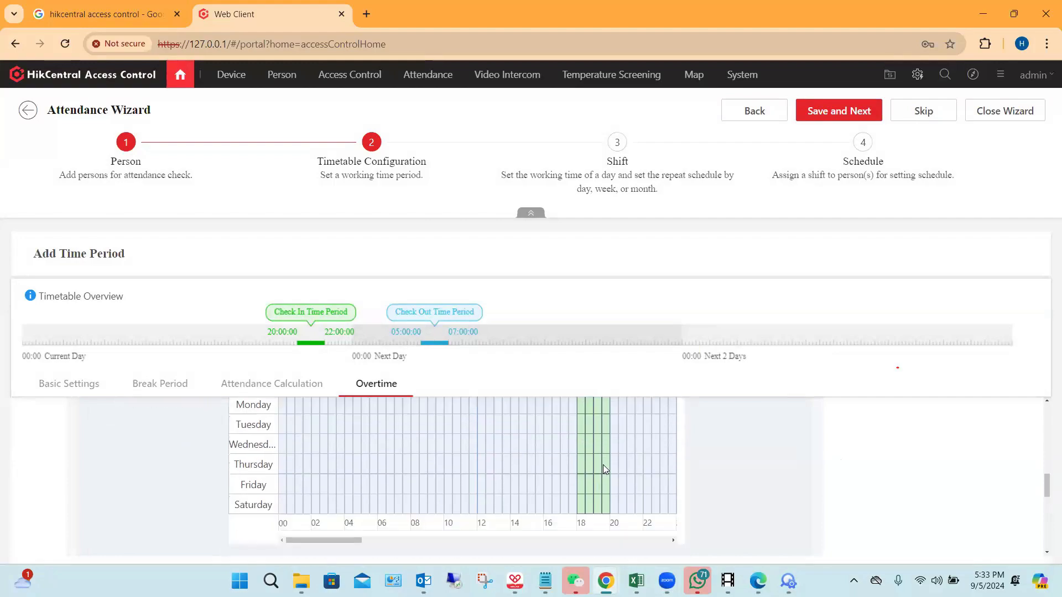
scroll(603, 464, "up", 2)
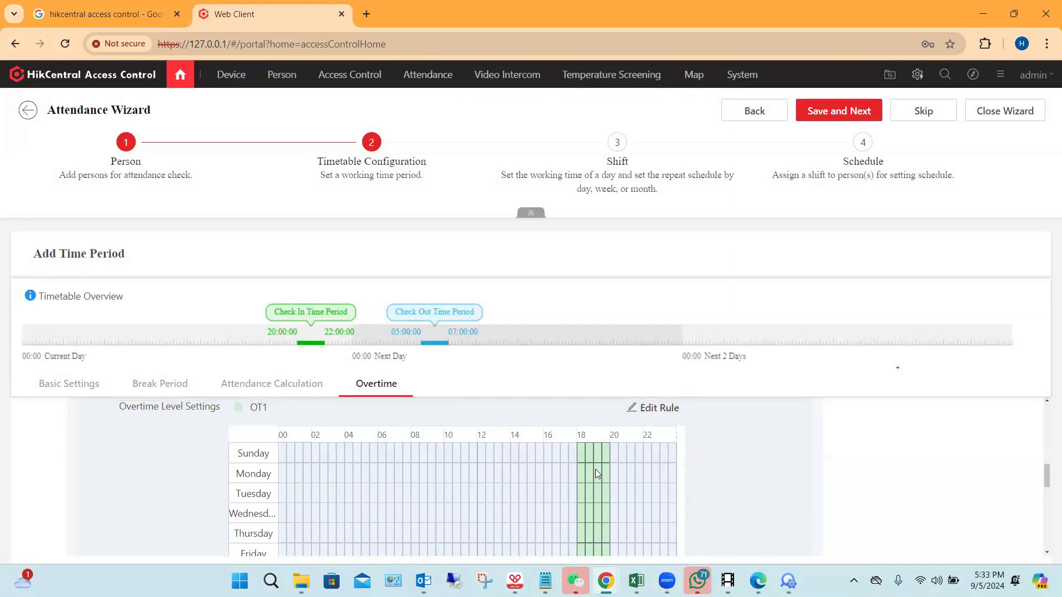
scroll(692, 486, "down", 2)
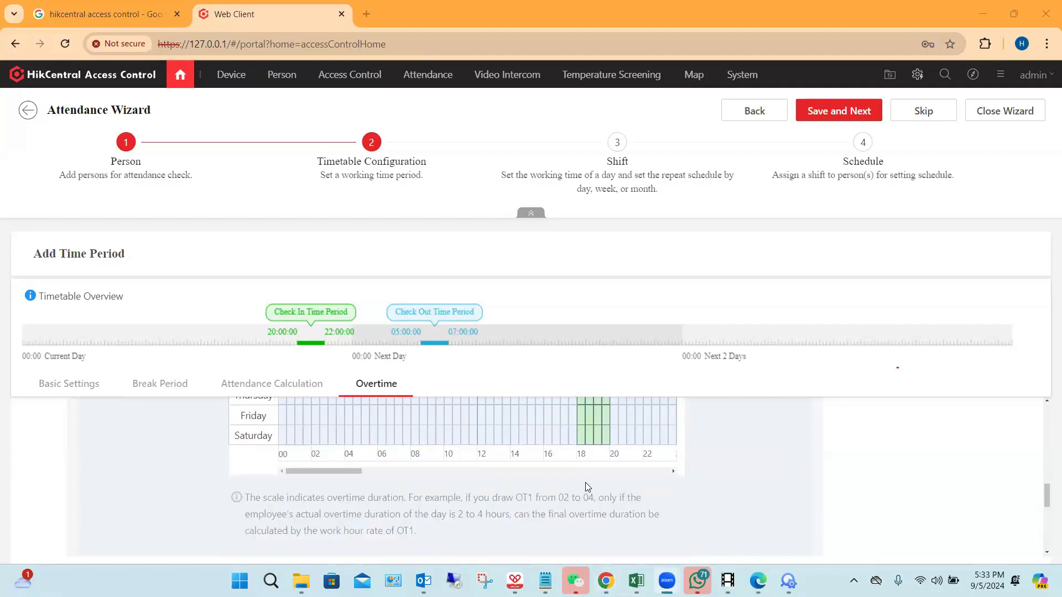
scroll(751, 485, "up", 1)
scroll(778, 479, "up", 2)
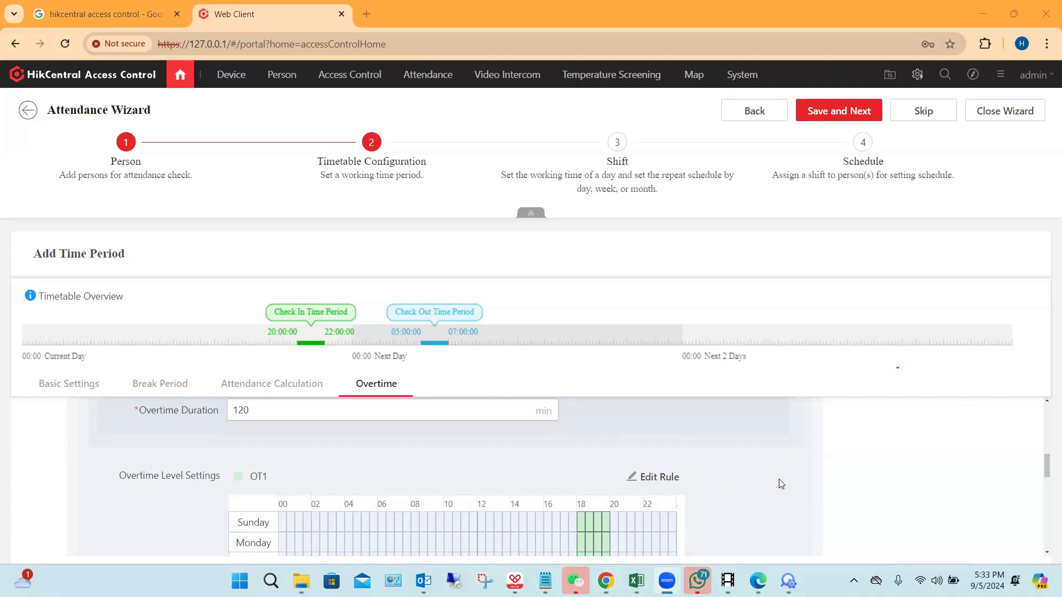
Step: Review the overtime duration, holiday and out-of-period overtime settings, and return to the wizard's Person stage
scroll(172, 437, "up", 2)
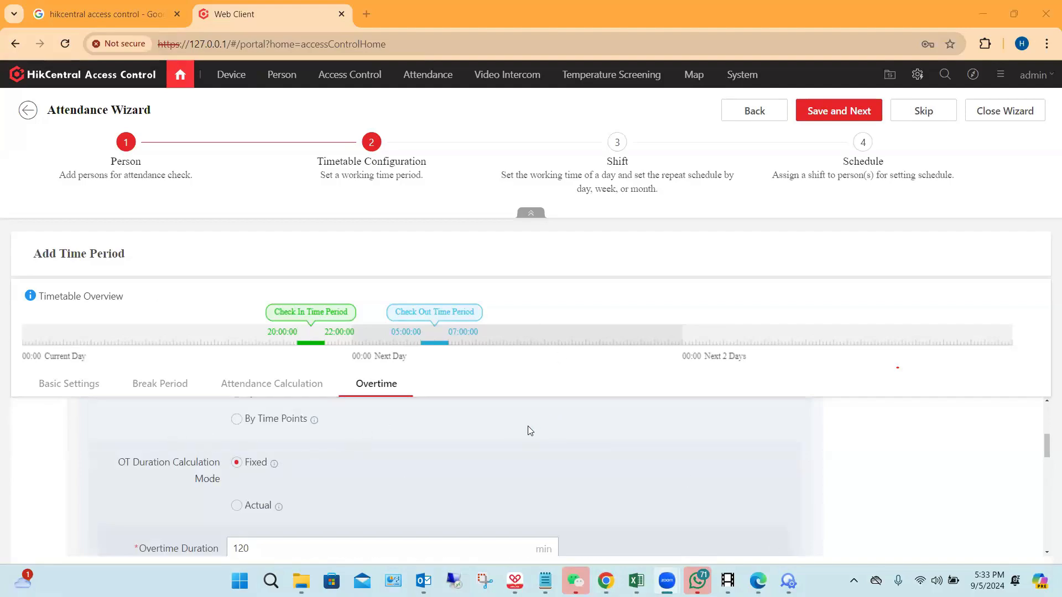
scroll(497, 470, "down", 10)
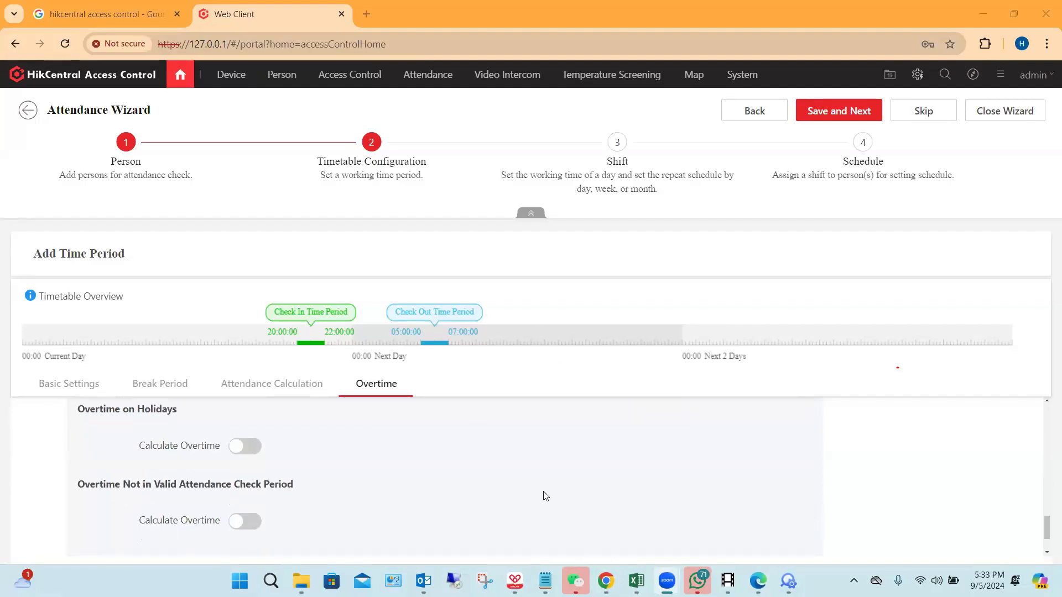
scroll(553, 497, "down", 1)
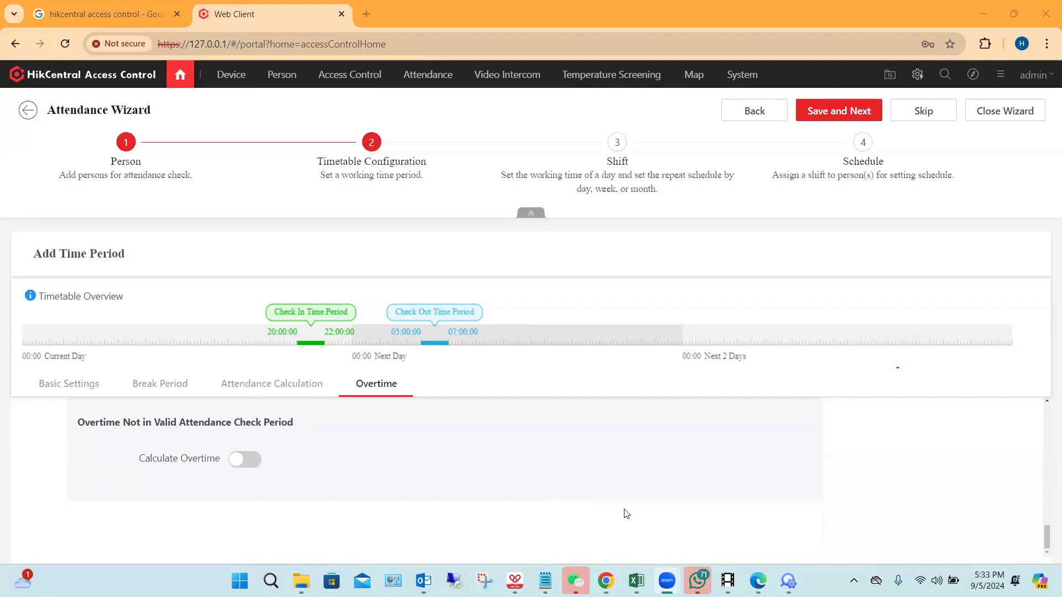
scroll(619, 508, "up", 15)
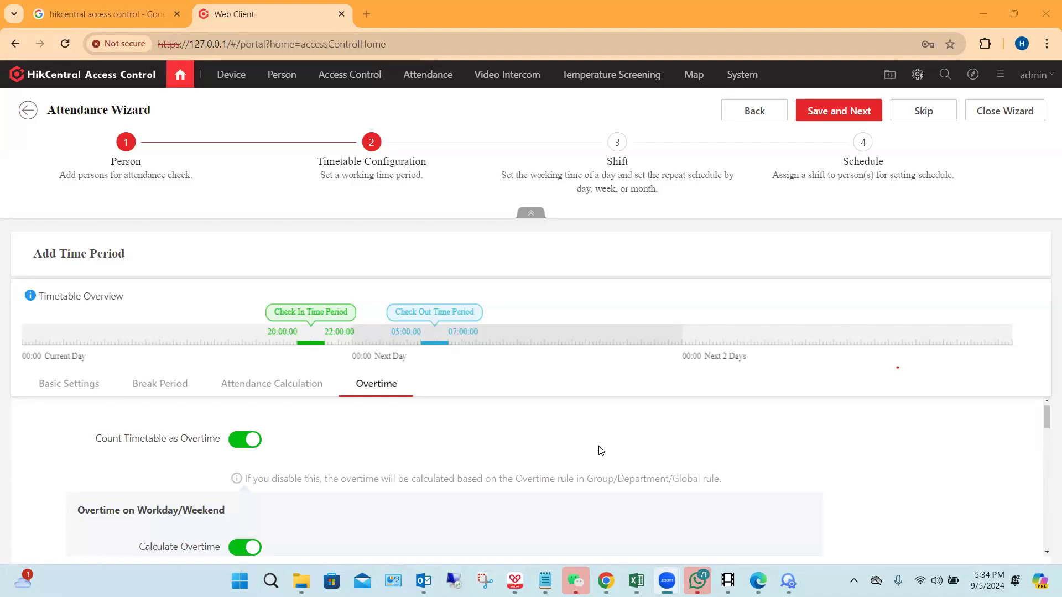
scroll(322, 442, "up", 1)
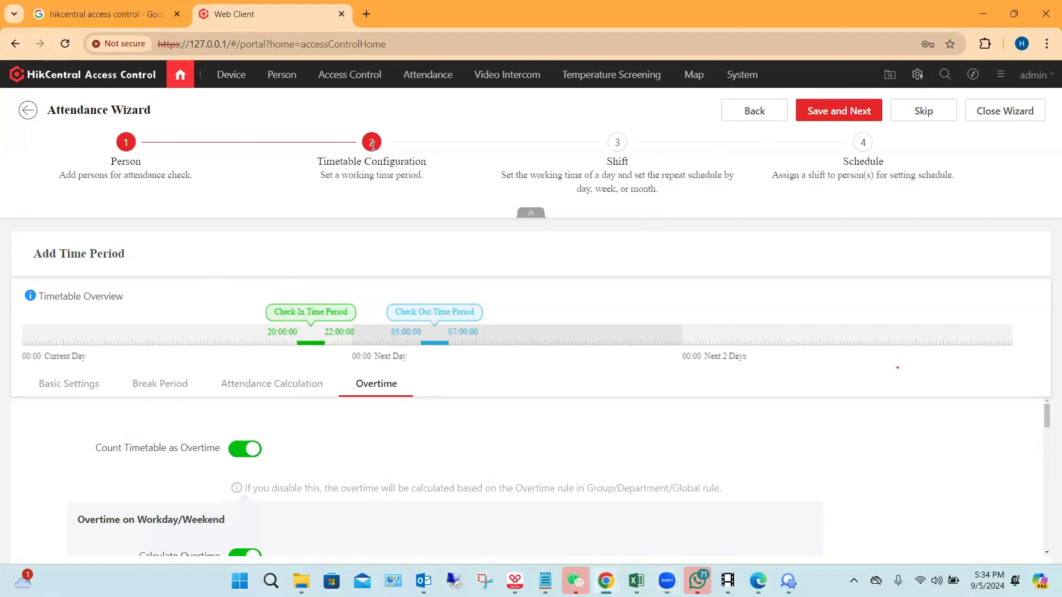
left_click(754, 111)
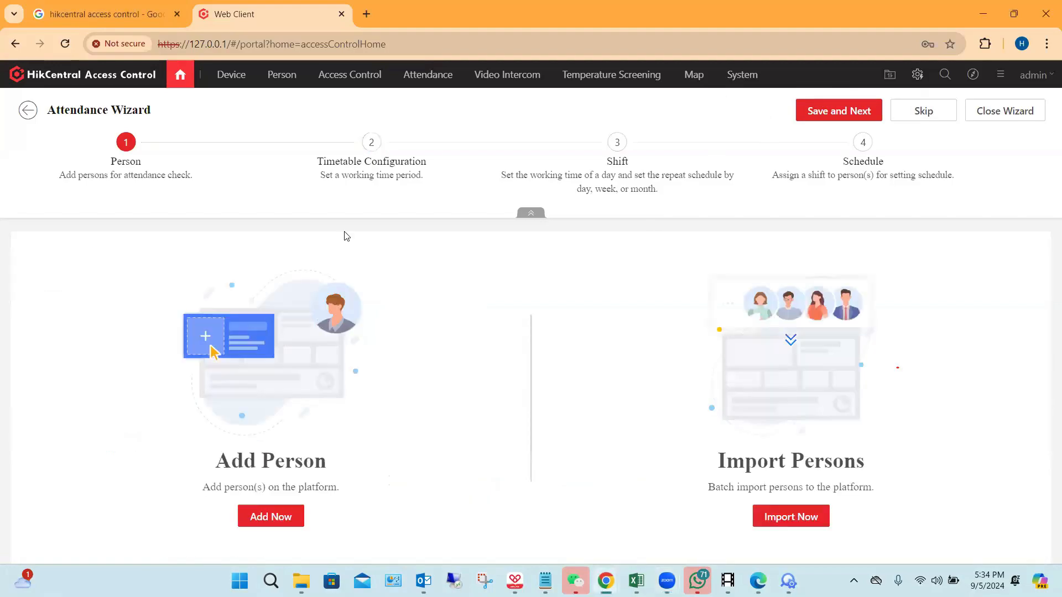
Step: Skip the Person stage, open Timetable Configuration with the stage overview collapsed, and review the basic settings of the new time period
left_click(840, 108)
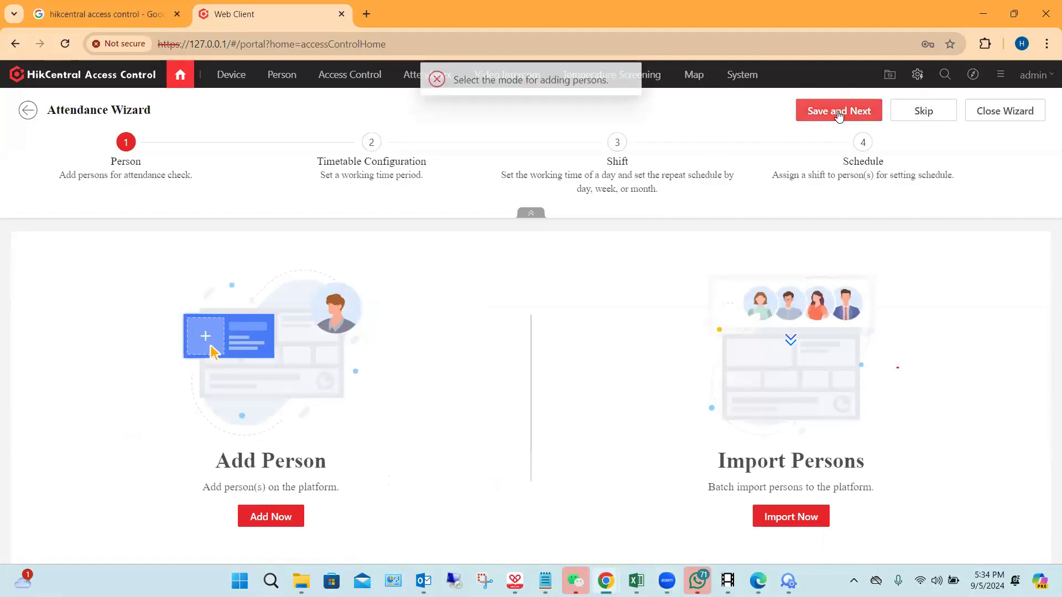
left_click(923, 111)
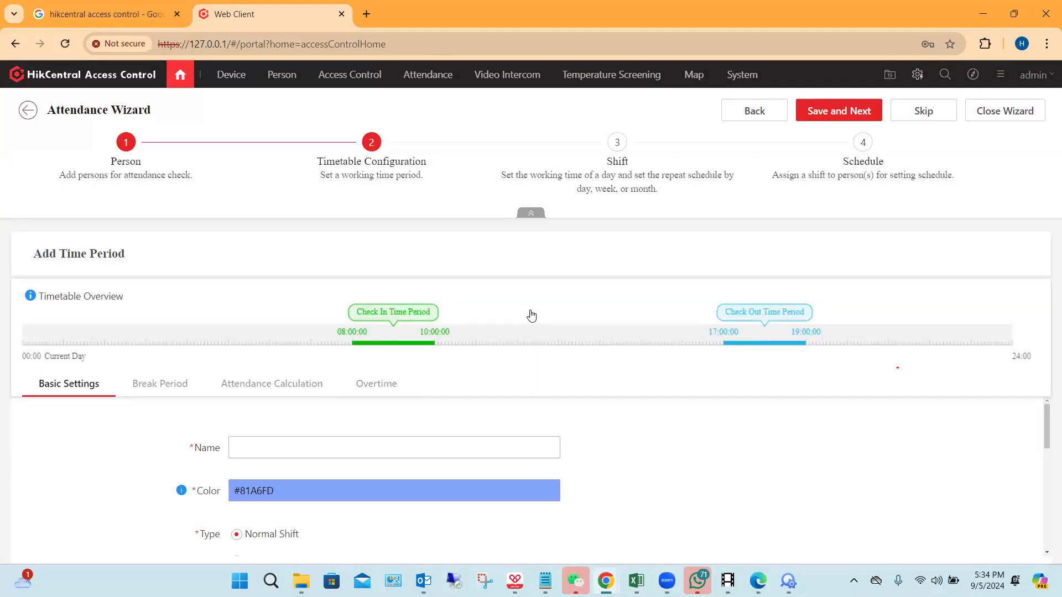
left_click(531, 213)
scroll(484, 335, "down", 1)
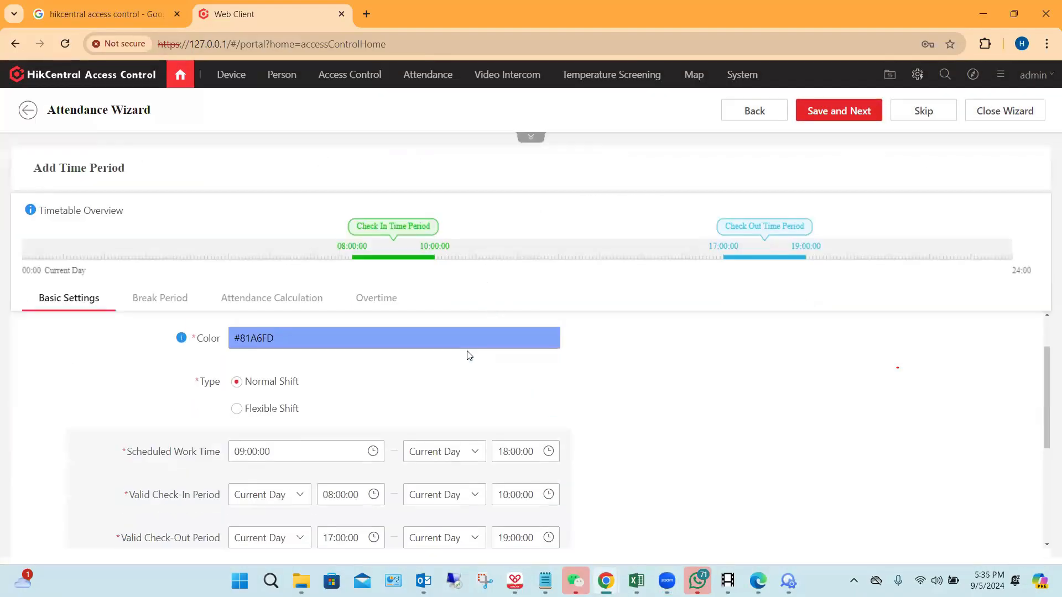
scroll(224, 340, "up", 1)
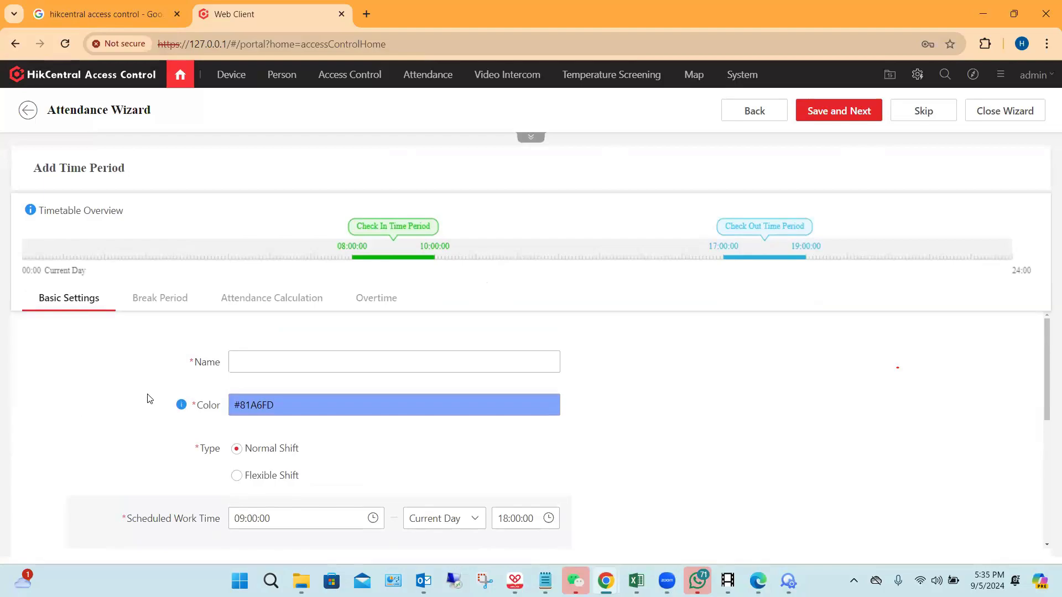
scroll(166, 403, "down", 1)
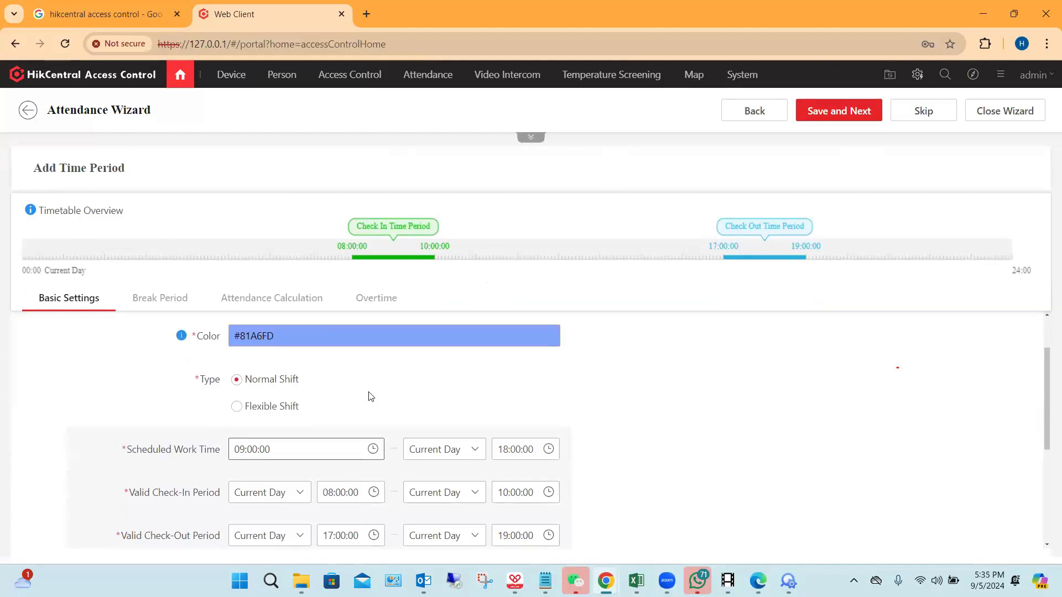
Step: Change the new time period's type to Flexible Shift and set its minimum work hours to 6
left_click(237, 409)
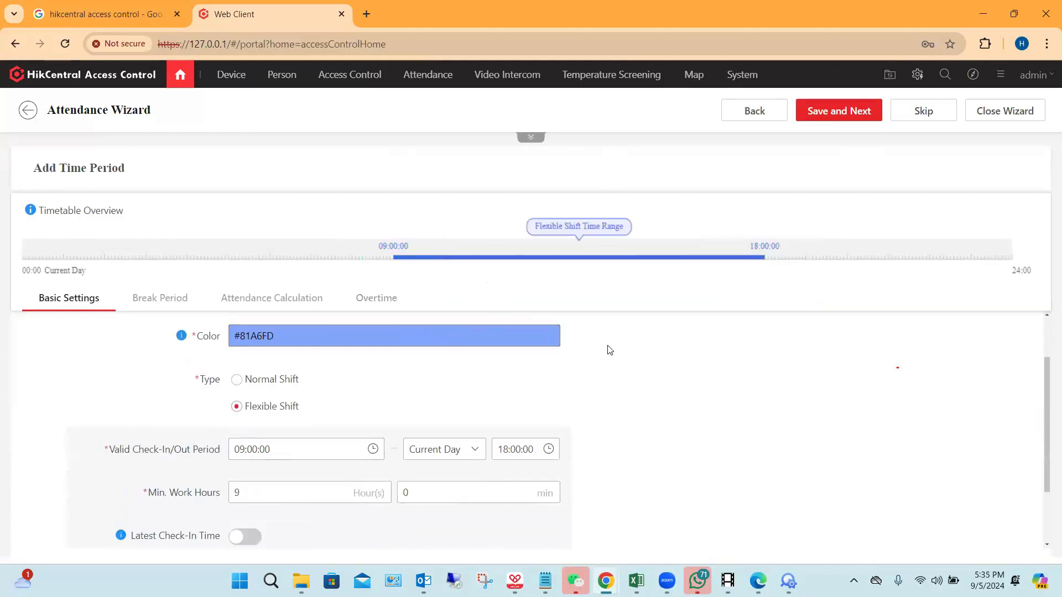
scroll(658, 361, "down", 2)
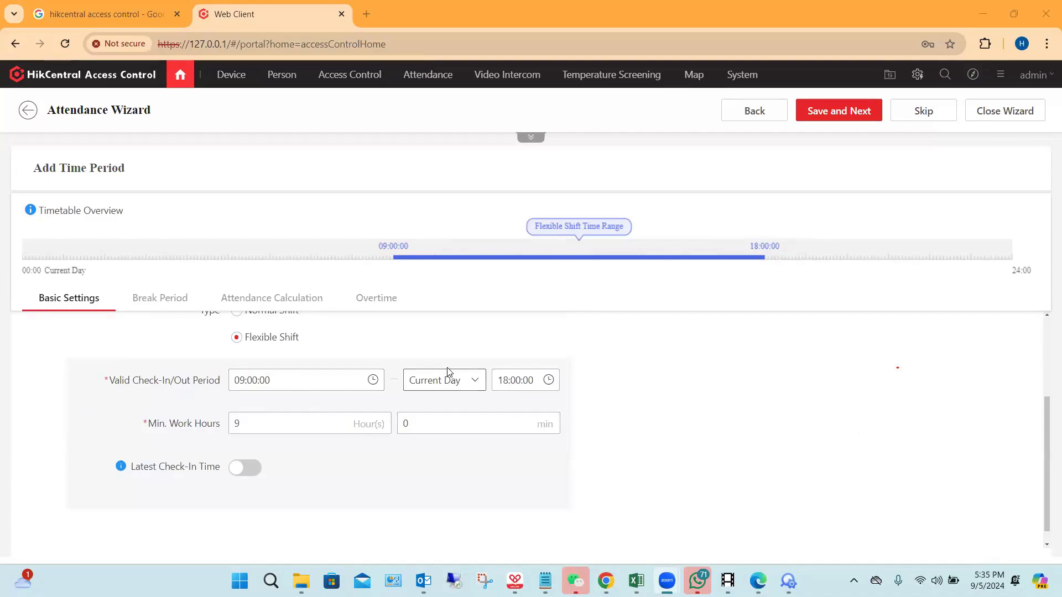
scroll(448, 376, "up", 1)
scroll(449, 369, "down", 1)
left_click(269, 416)
key("BackSpace")
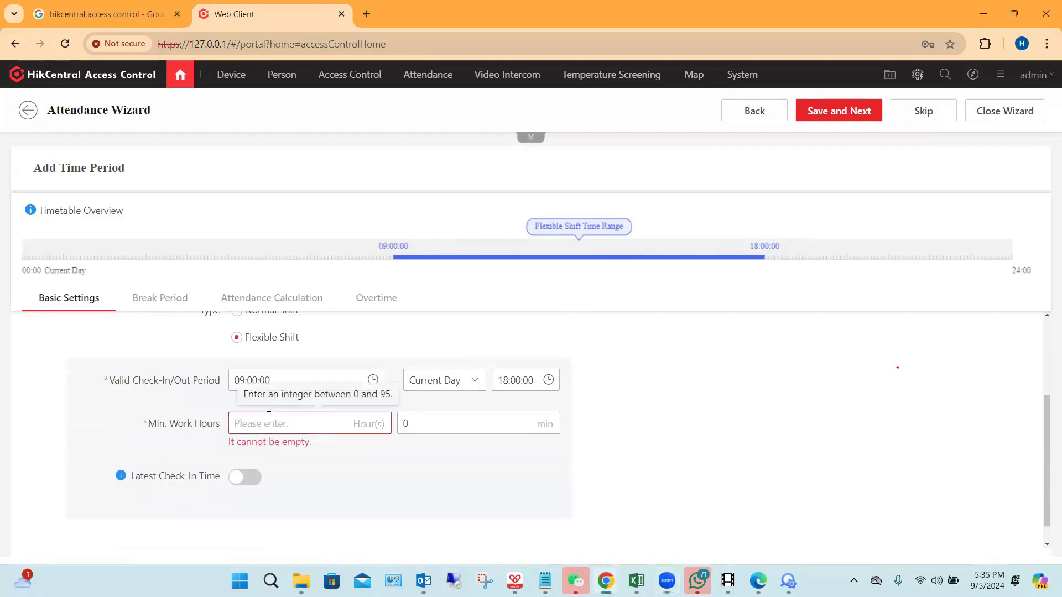
type("6")
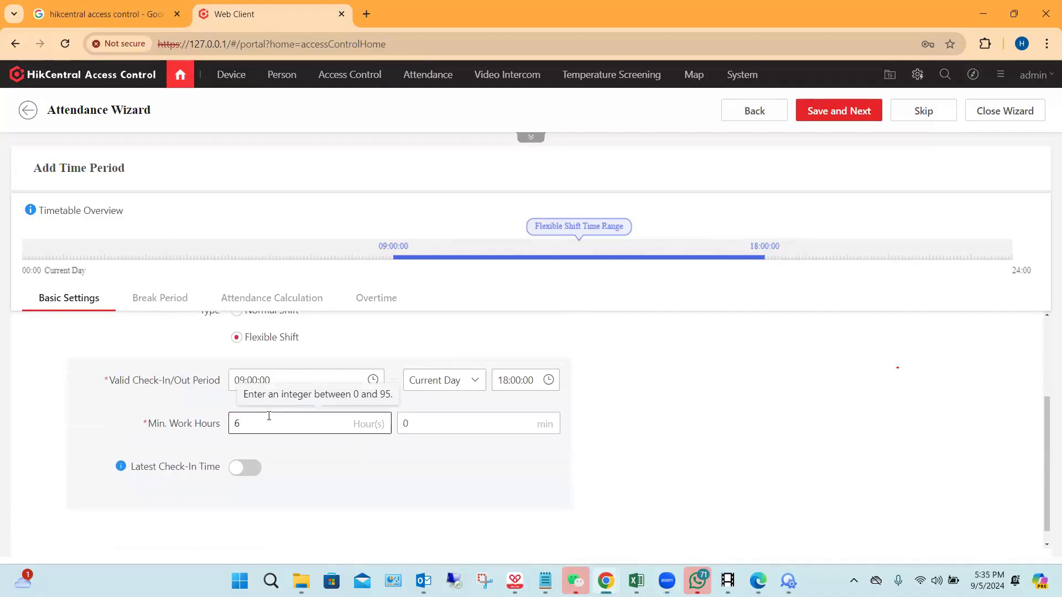
left_click(755, 404)
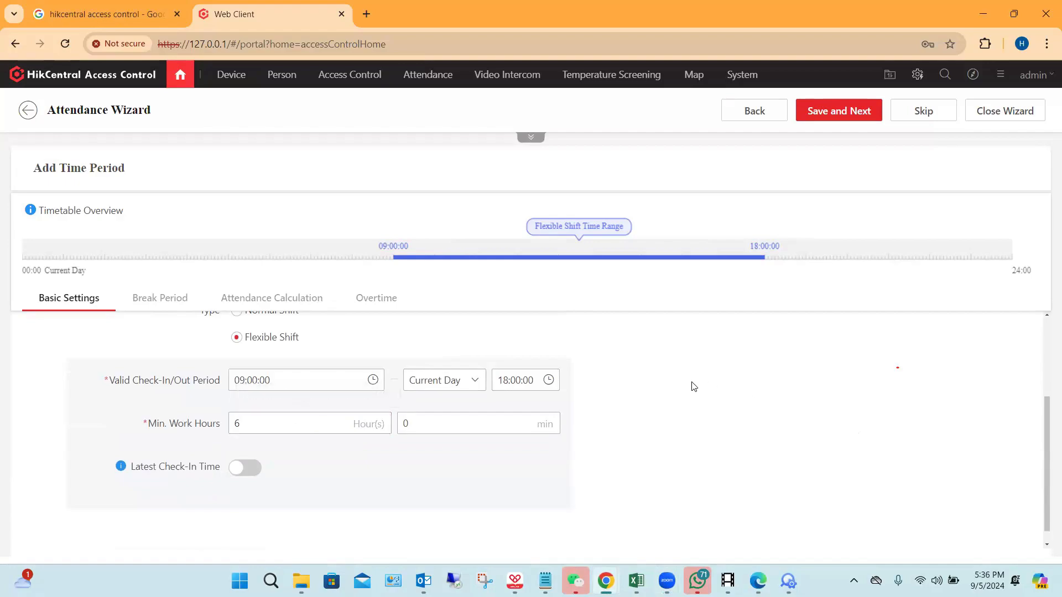
Step: Review the time period's flexible shift, break period, attendance calculation and overtime settings
scroll(262, 409, "up", 1)
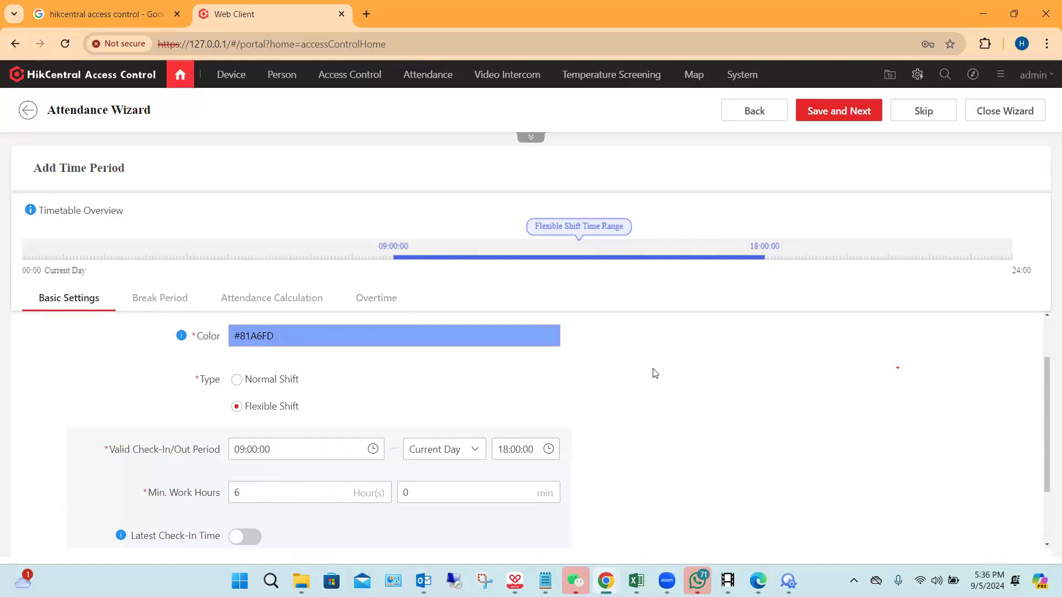
scroll(620, 398, "down", 2)
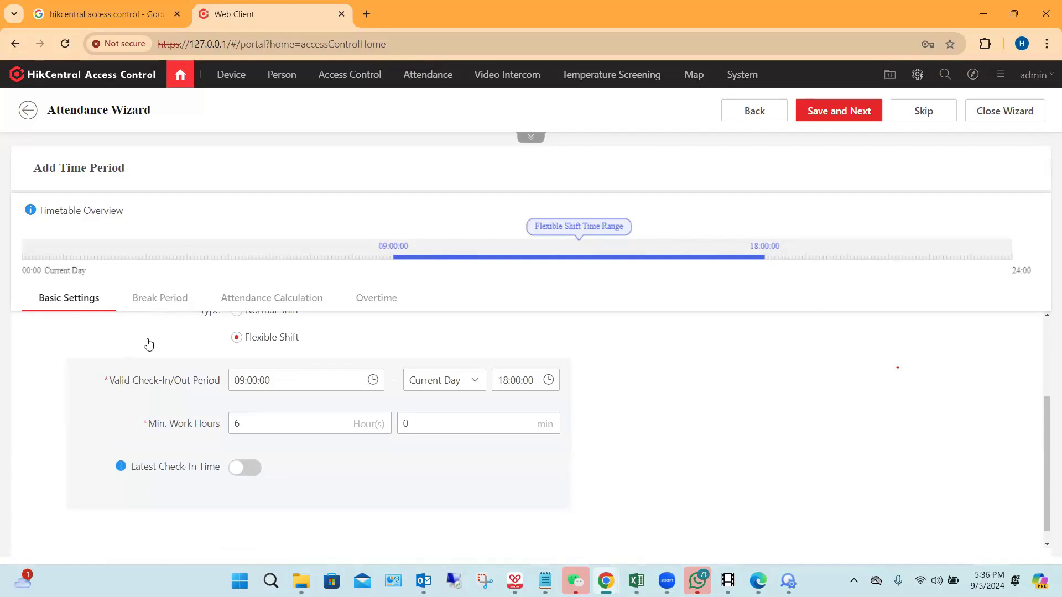
scroll(148, 343, "up", 2)
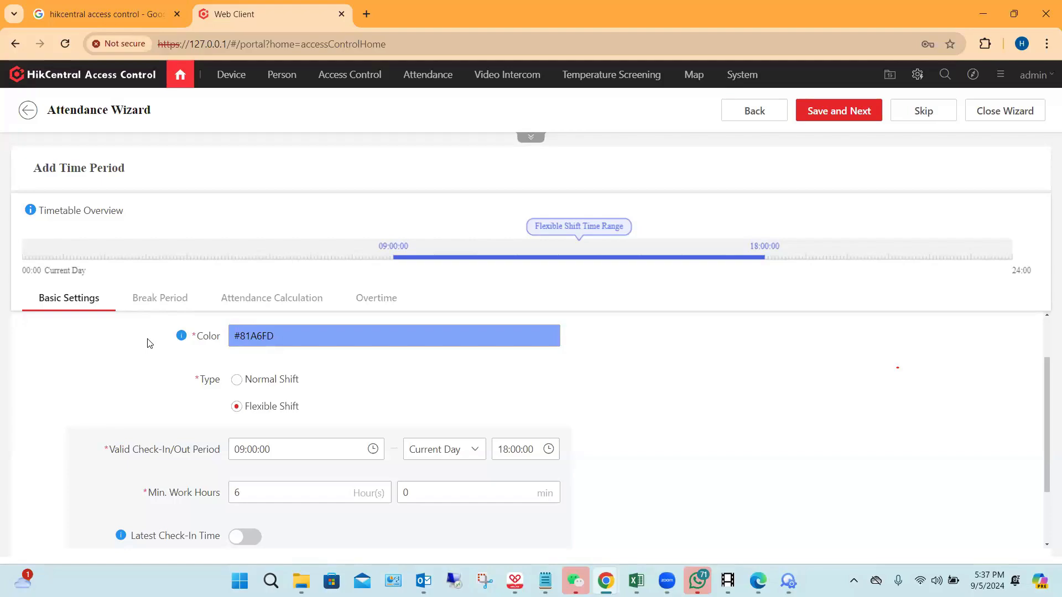
left_click(160, 303)
left_click(286, 304)
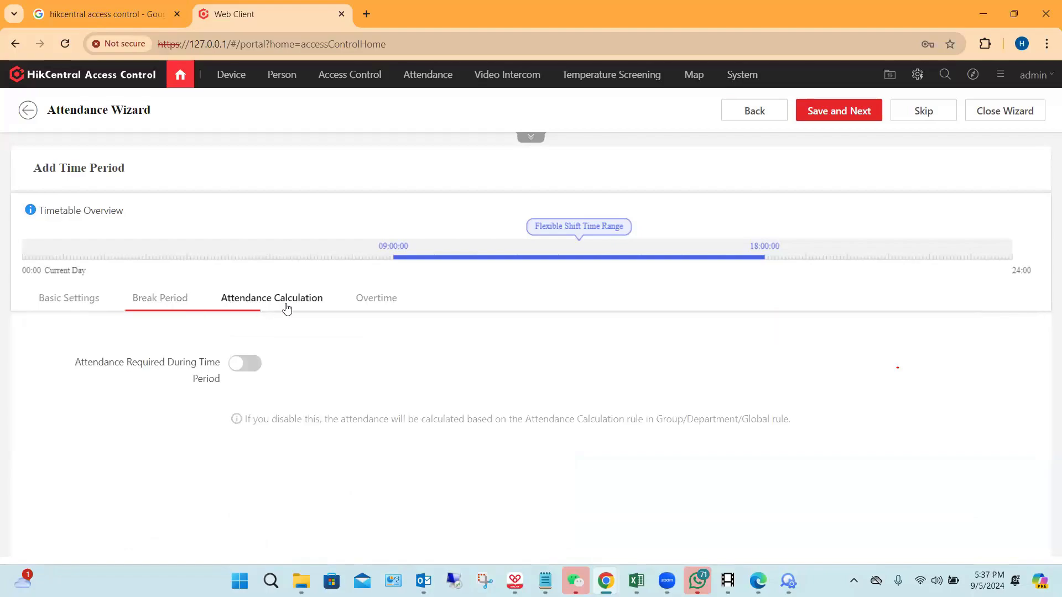
left_click(388, 311)
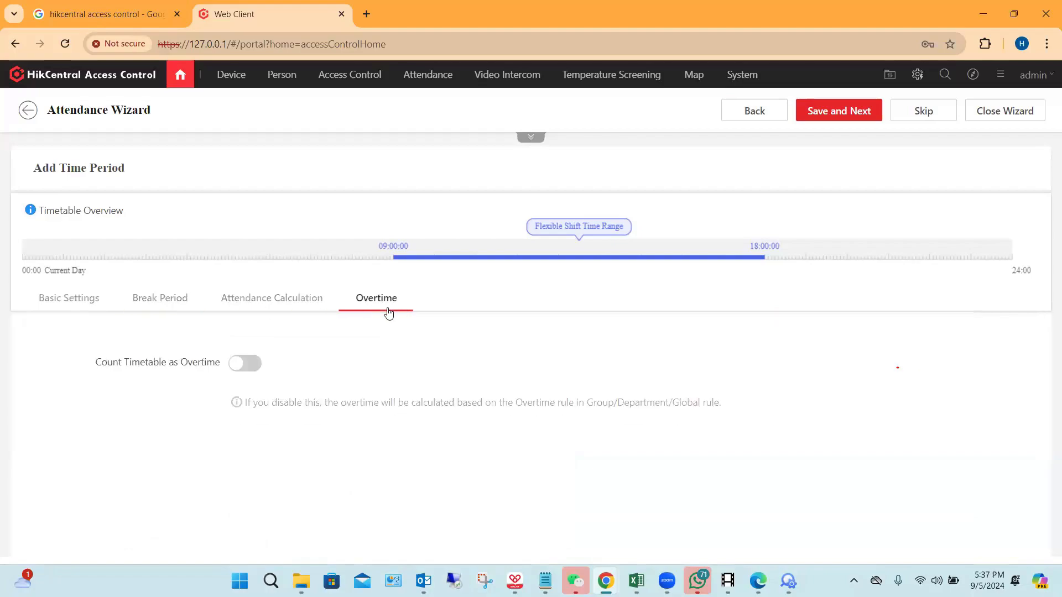
left_click(67, 304)
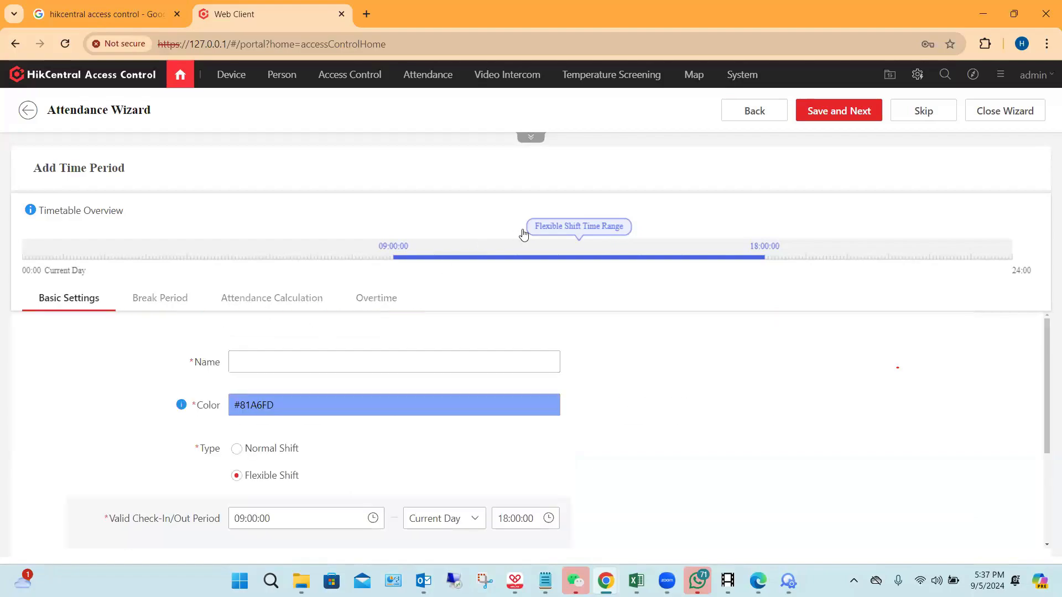
Step: Skip the timetable configuration without saving, show the stage overview again, and name the new shift "Morining"
left_click(920, 117)
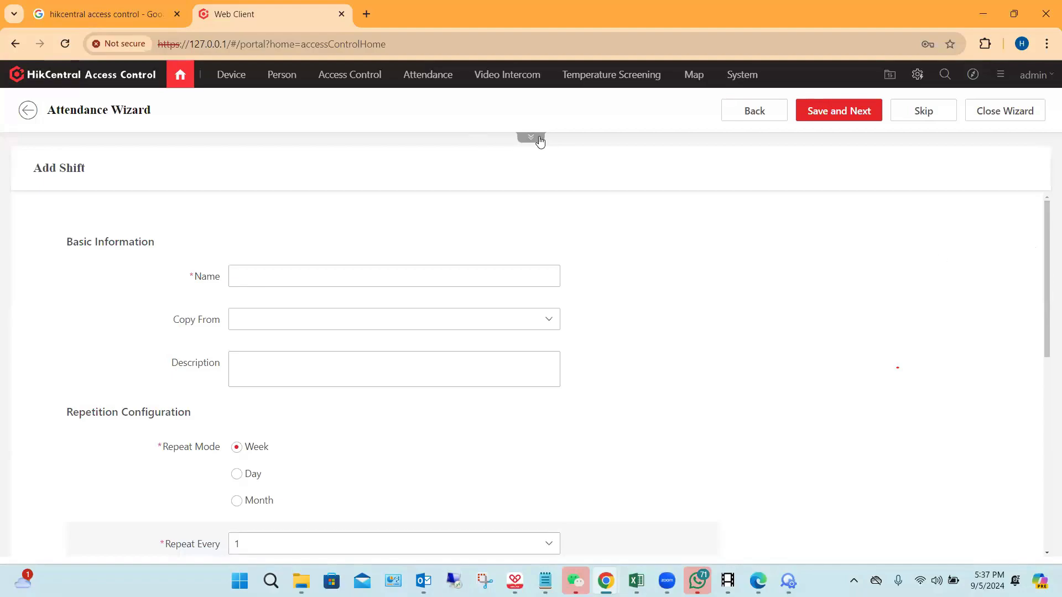
left_click(538, 138)
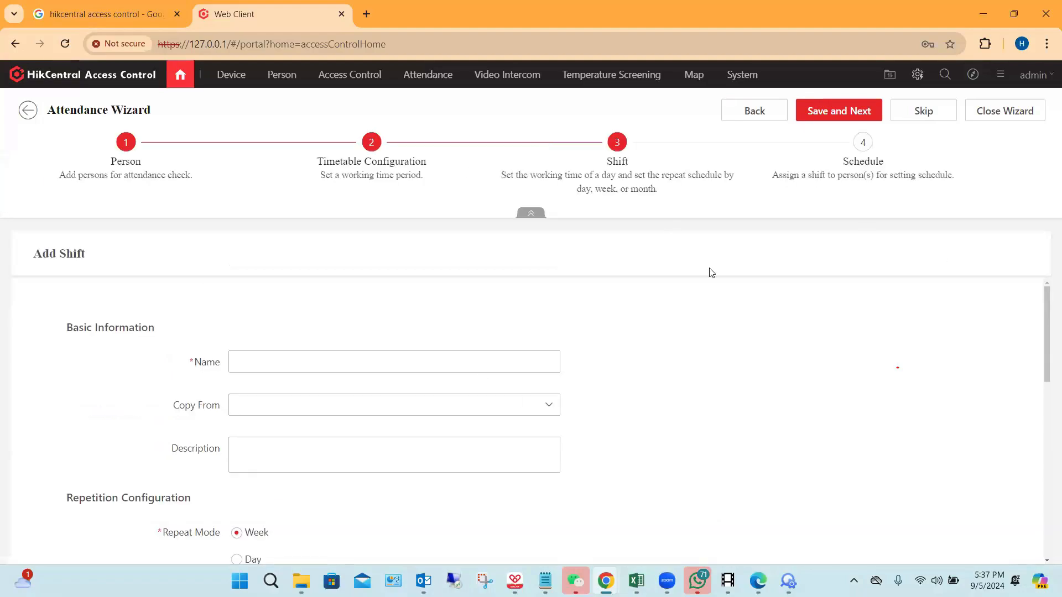
scroll(849, 331, "down", 1)
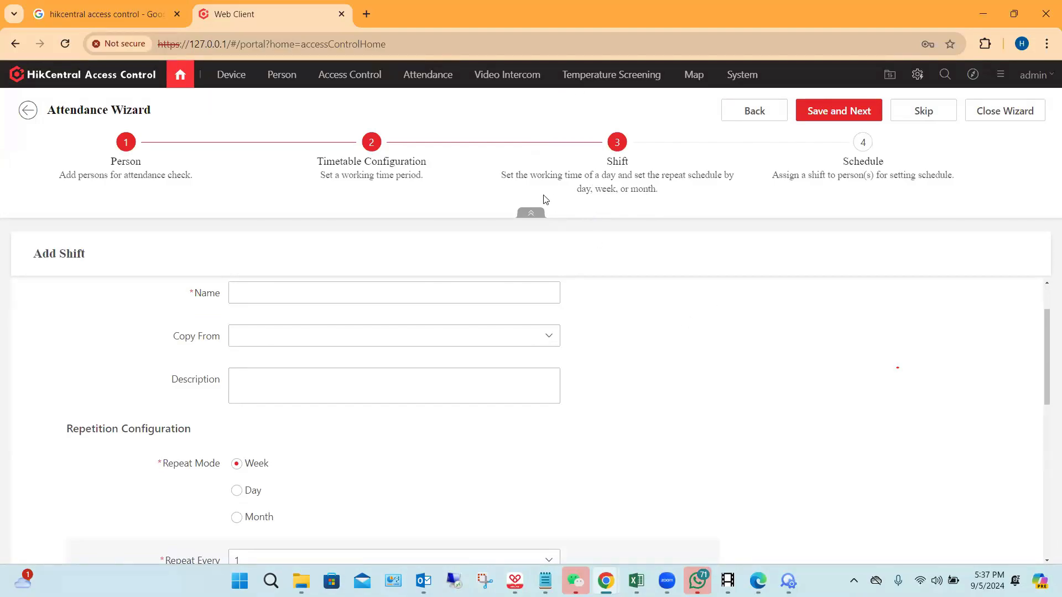
left_click(343, 293)
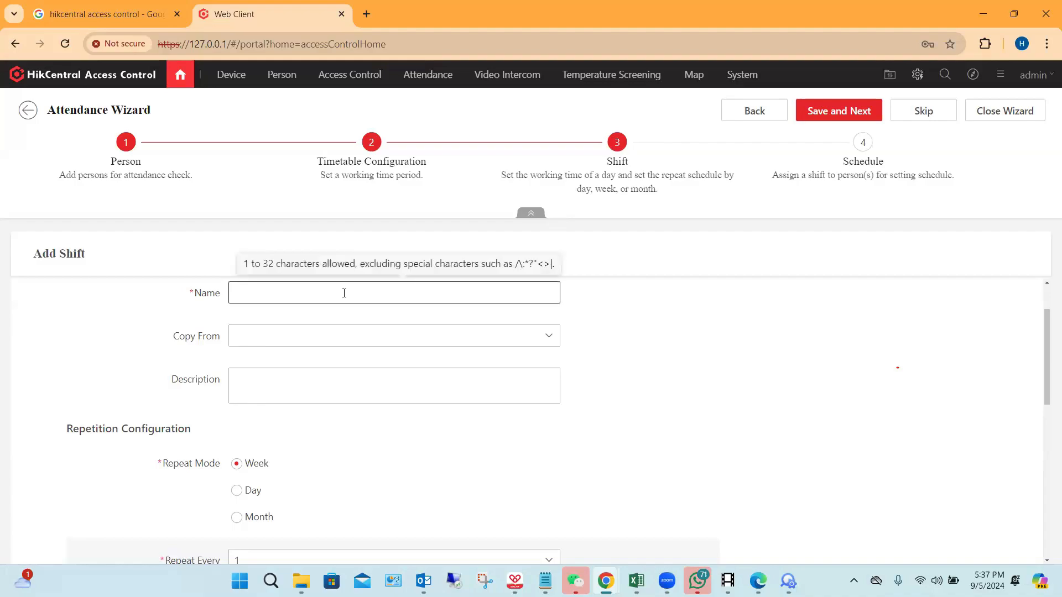
type("Morining")
Step: Keep the weekly repeat every 1 week and assign the Example-Normal Shift Timetable to Sunday
scroll(381, 434, "down", 1)
scroll(407, 367, "up", 1)
scroll(260, 471, "down", 1)
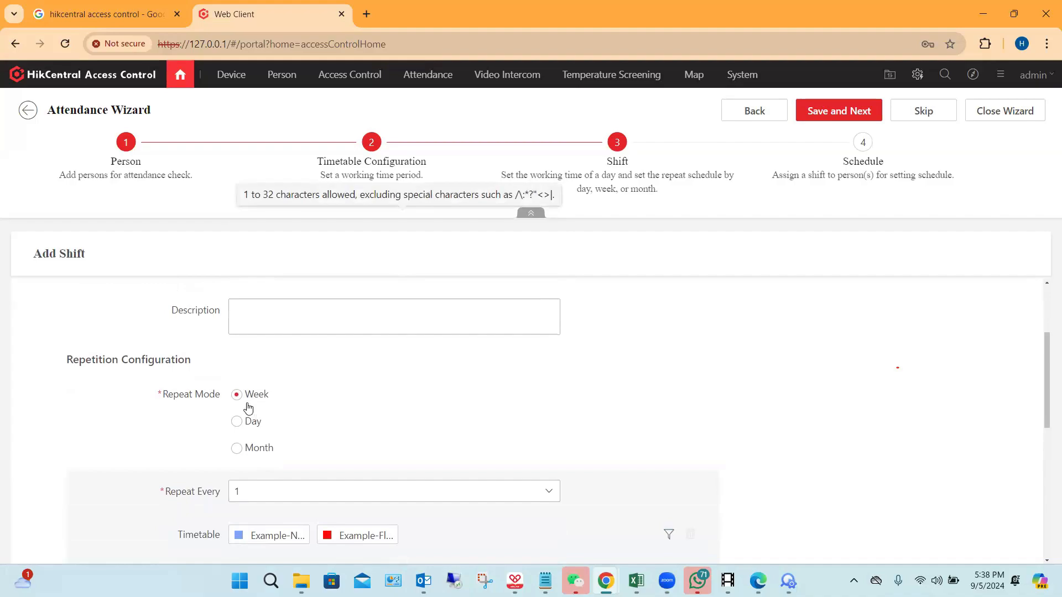
scroll(288, 401, "down", 2)
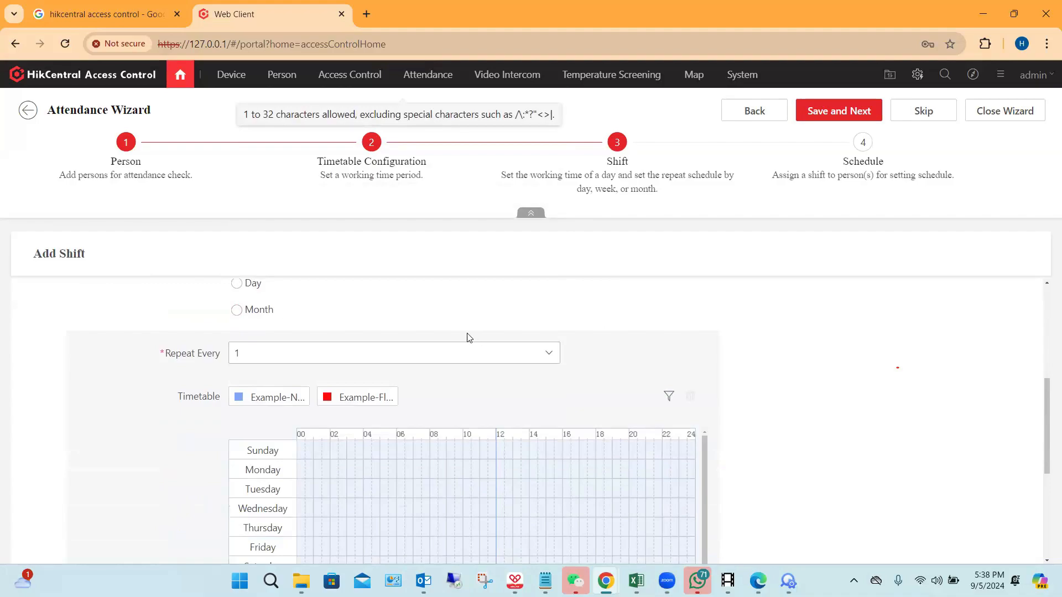
scroll(467, 334, "up", 1)
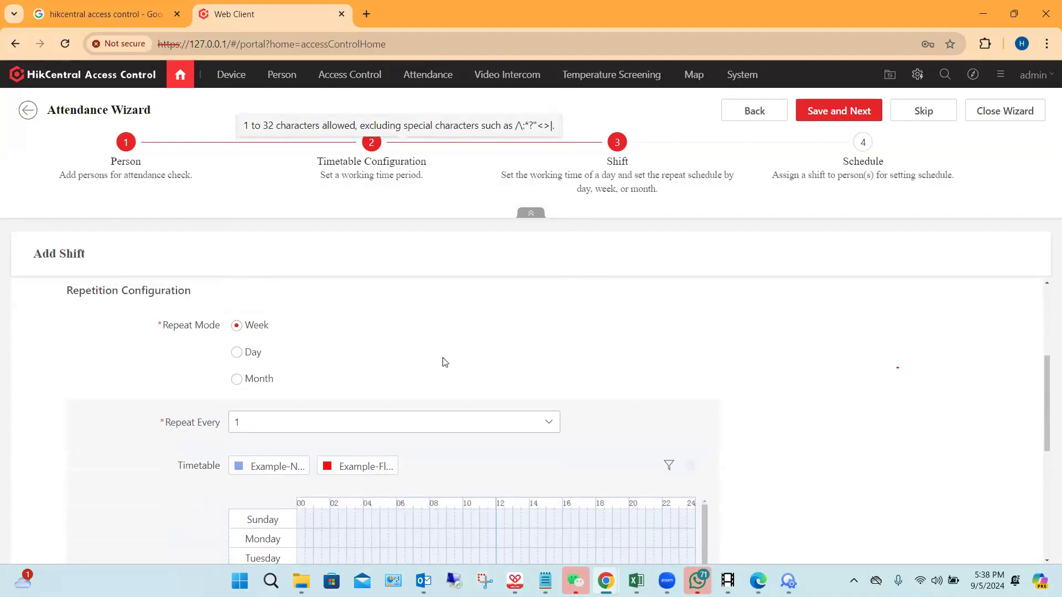
scroll(445, 360, "down", 1)
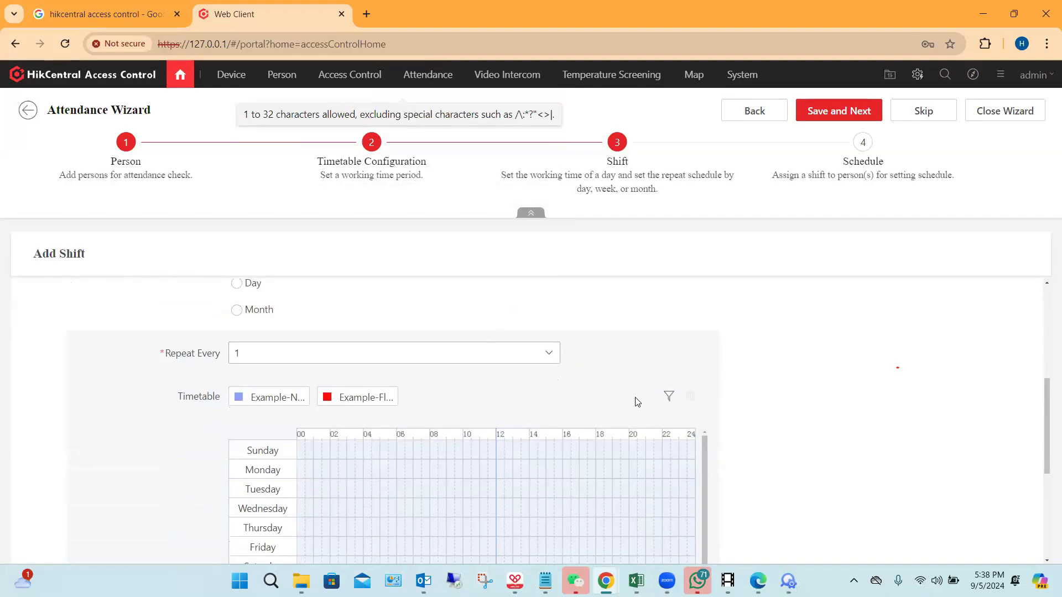
scroll(395, 381, "down", 1)
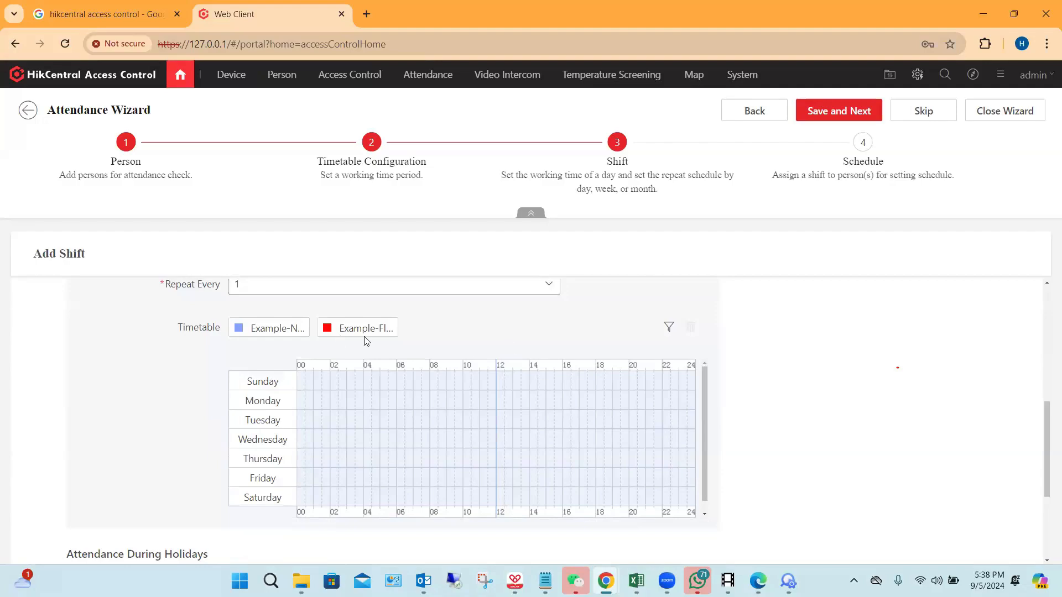
left_click(269, 338)
left_click(468, 375)
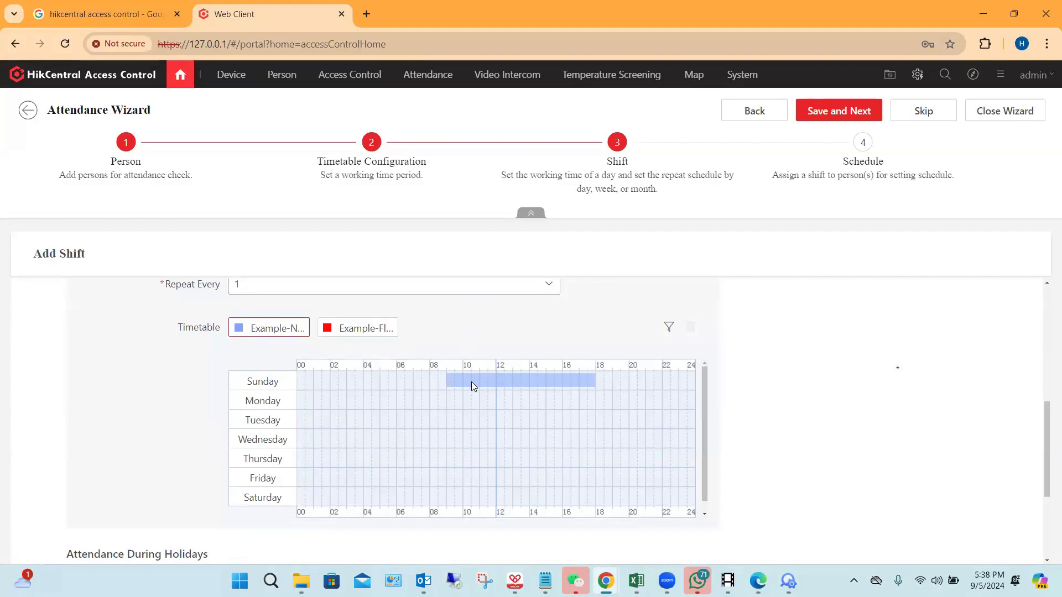
left_click_drag(471, 385, 396, 380)
left_click(494, 381)
Step: Assign the Example-Normal Shift Timetable to Monday through Saturday as well
left_click(488, 395)
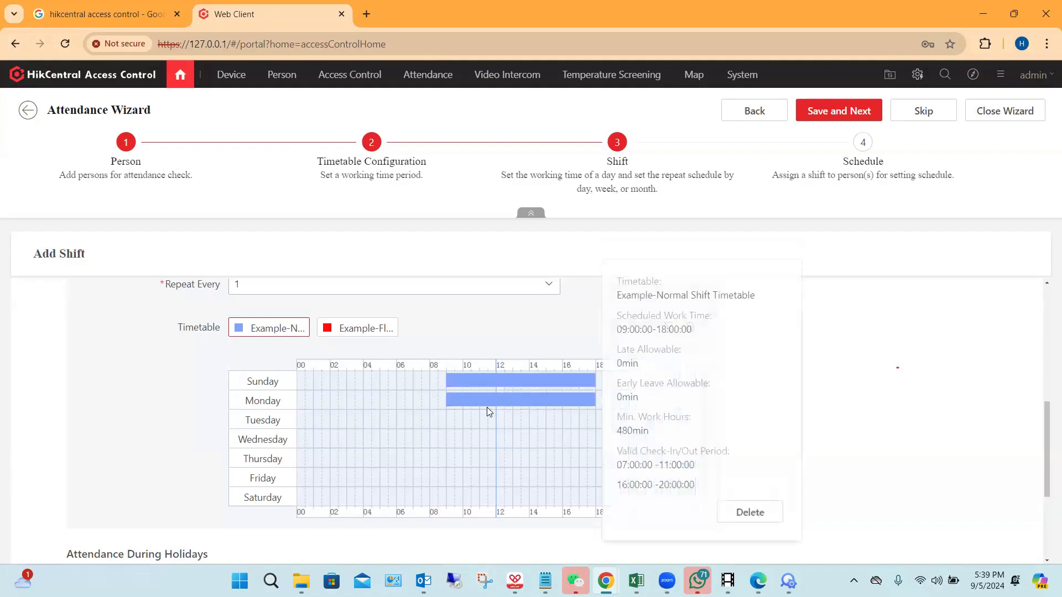
left_click(494, 436)
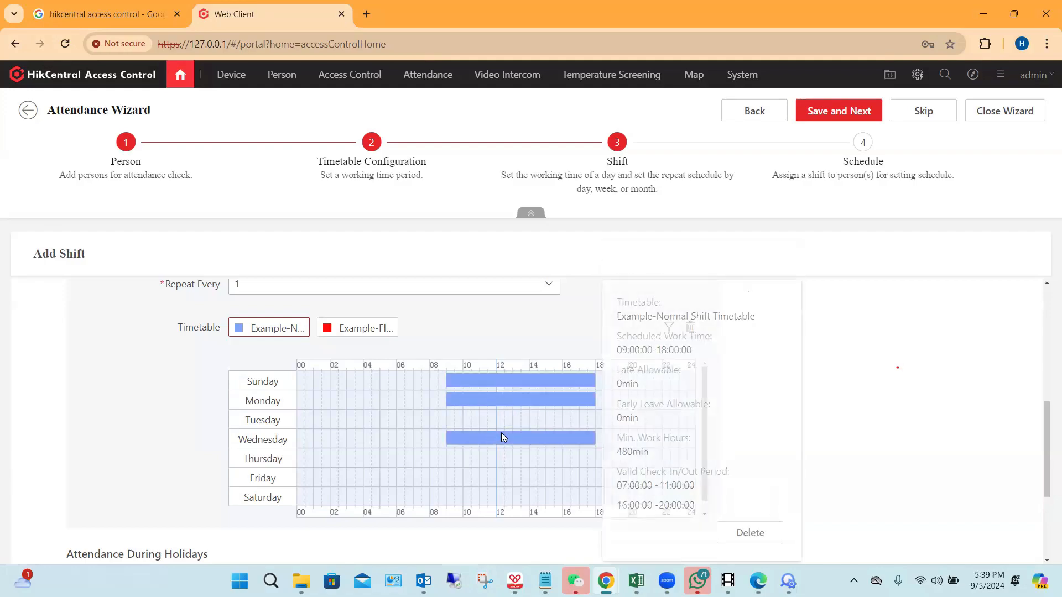
left_click(488, 420)
scroll(514, 423, "down", 1)
left_click(505, 443)
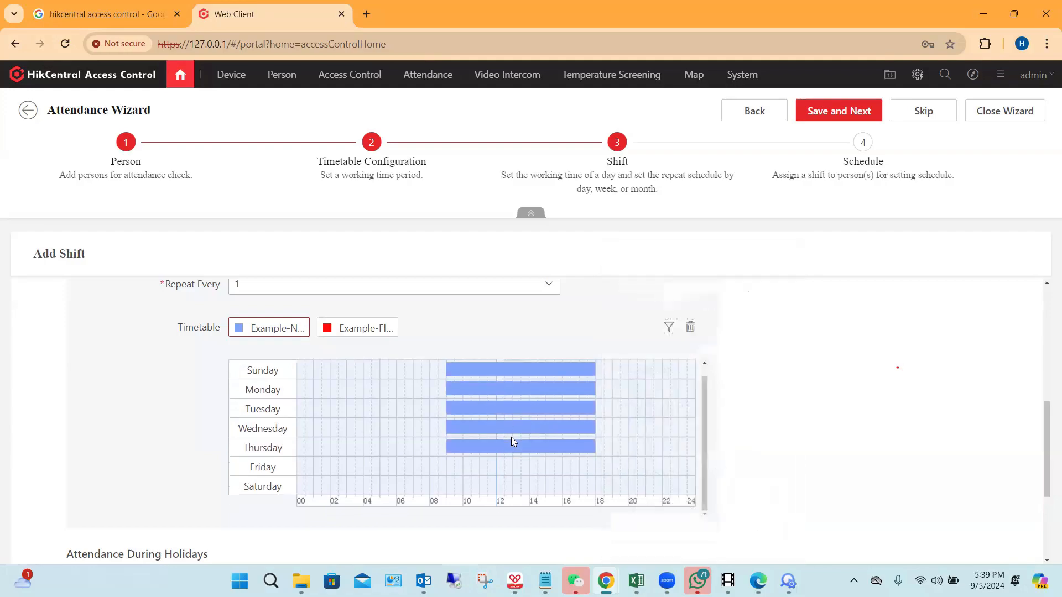
scroll(487, 420, "down", 2)
left_click(481, 399)
left_click(494, 419)
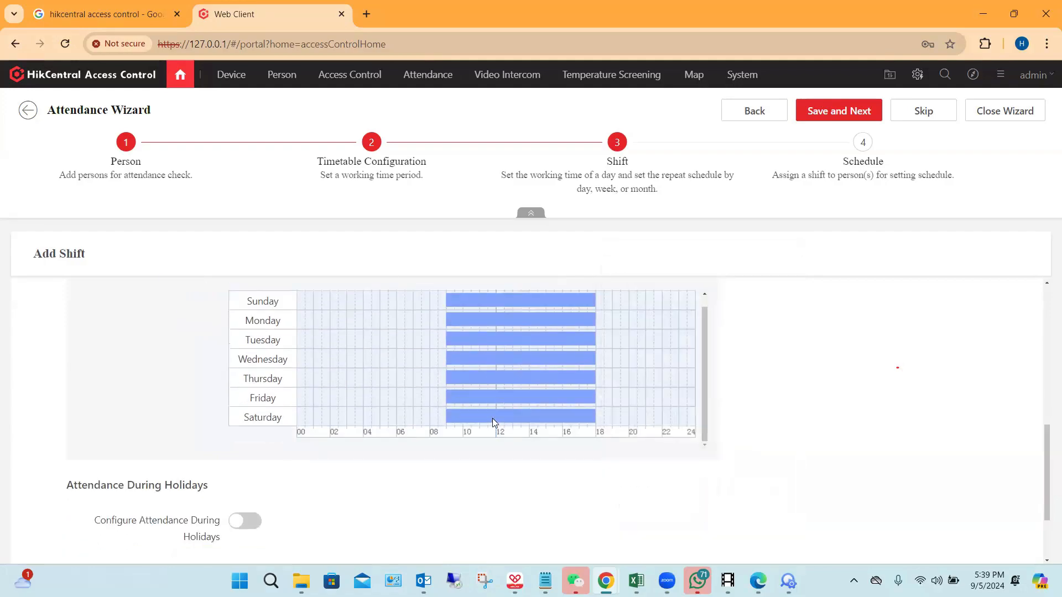
Step: Check the work time and check-in/out details of the timetable bars placed in the weekly grid
left_click(530, 340)
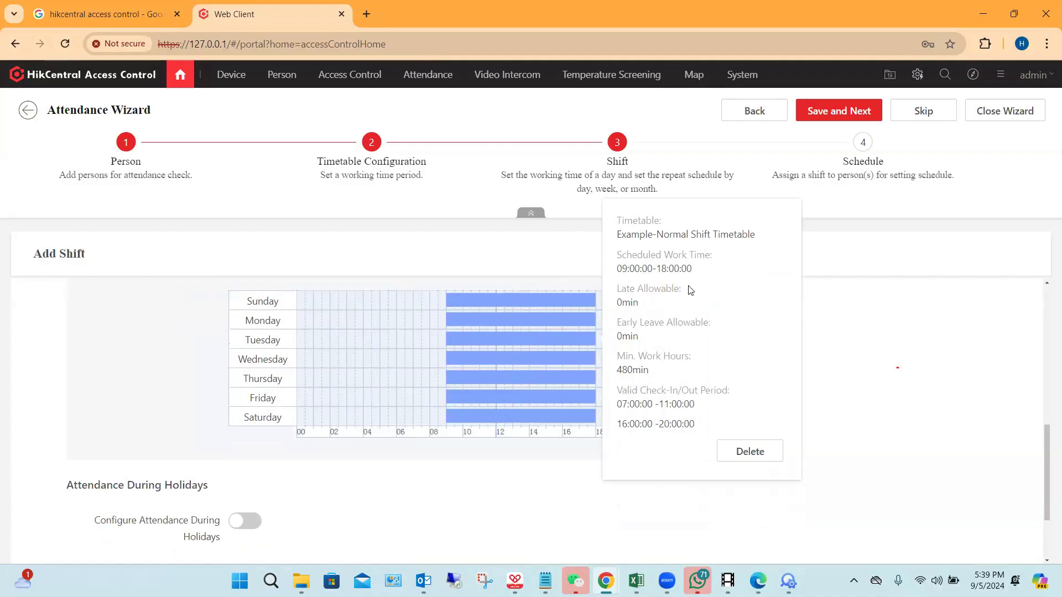
left_click(537, 358)
left_click(890, 328)
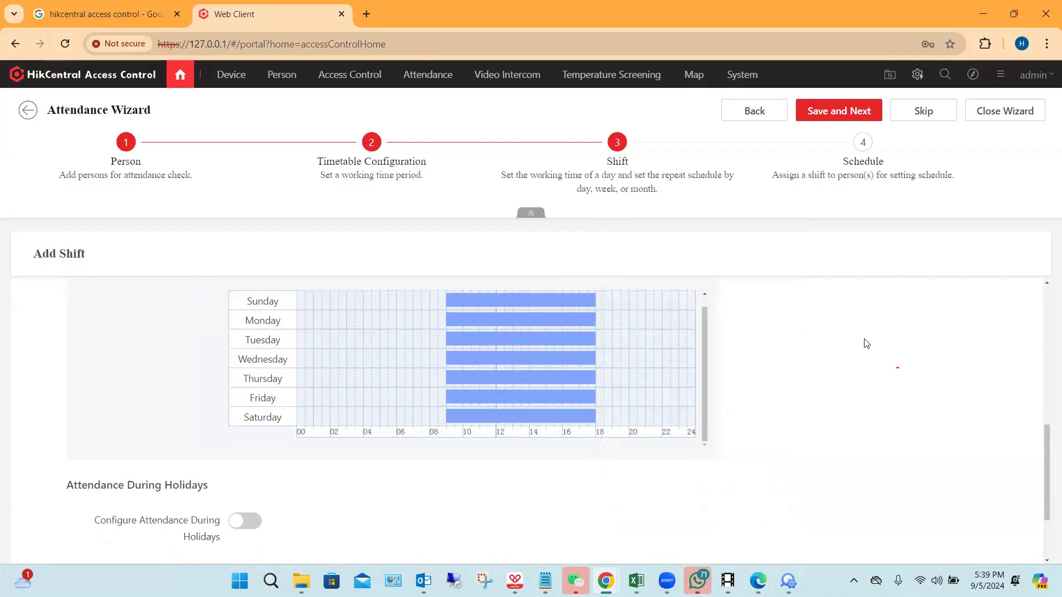
left_click(540, 418)
Step: Enable attendance configuration during holidays for the shift and open the form for adding a holiday
scroll(540, 420, "down", 2)
scroll(442, 436, "down", 1)
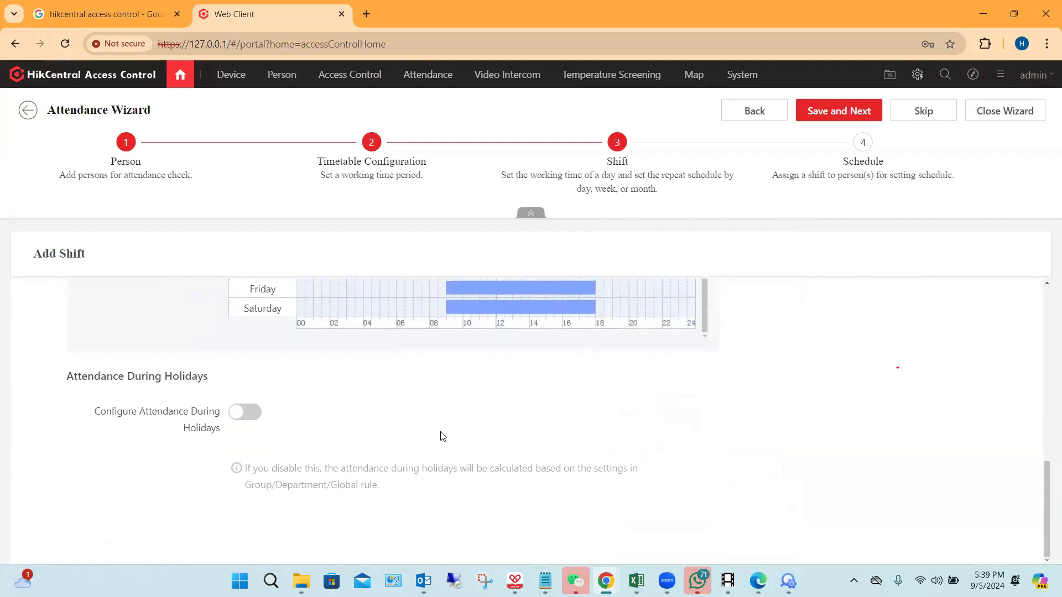
left_click(246, 412)
scroll(416, 445, "down", 5)
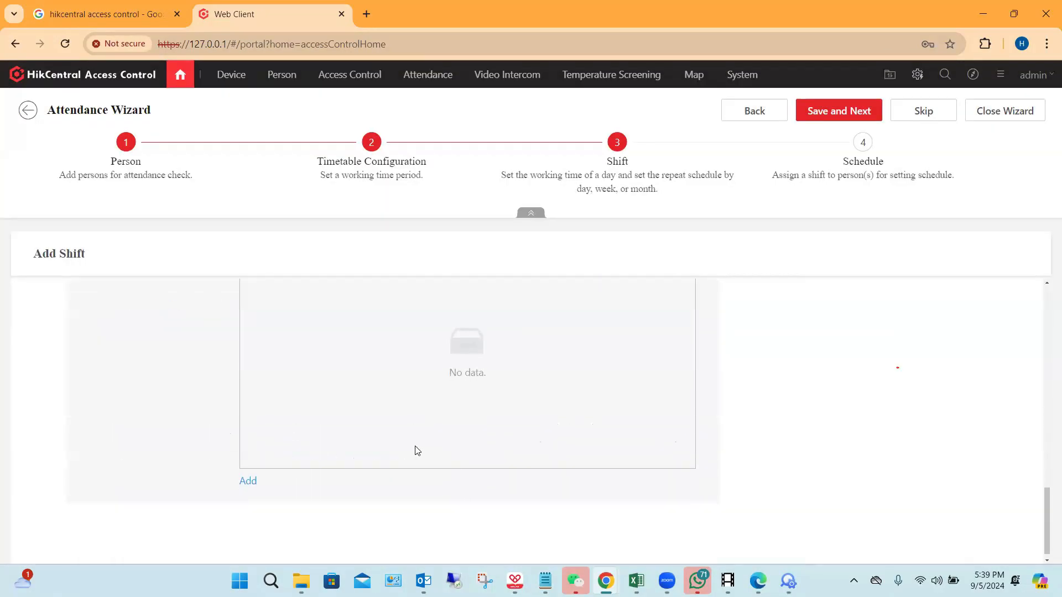
left_click(246, 481)
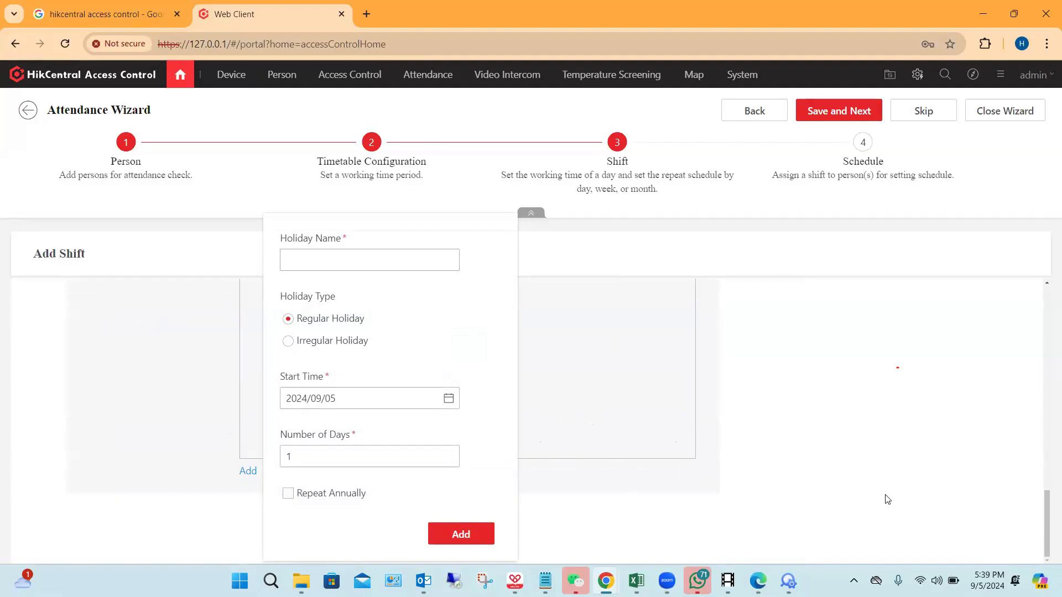
Step: Dismiss the holiday form without adding a holiday, and save the shift to proceed to the Schedule stage
left_click(846, 341)
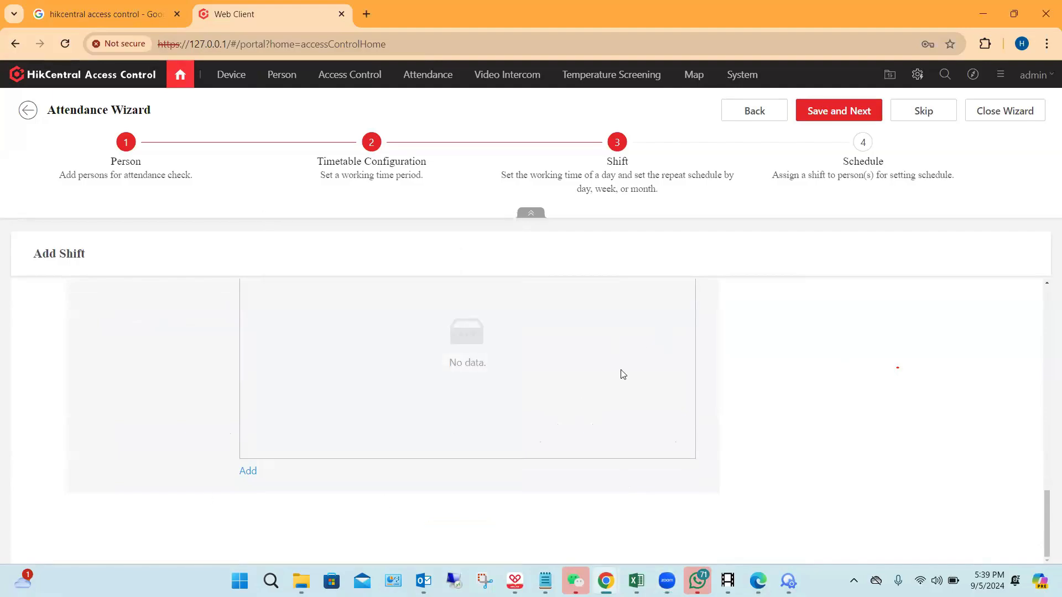
scroll(582, 367, "up", 10)
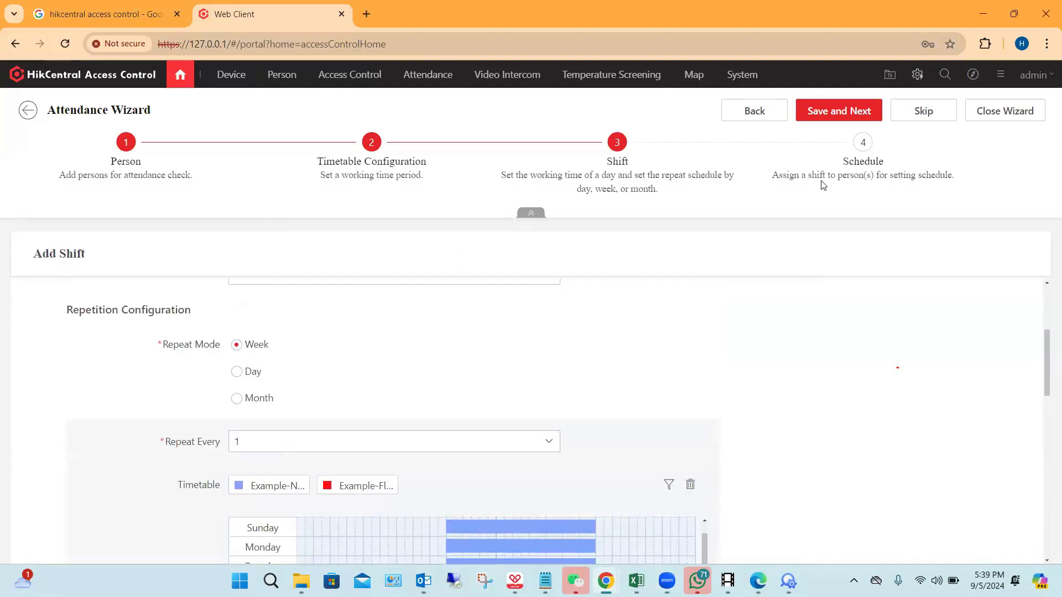
left_click(840, 111)
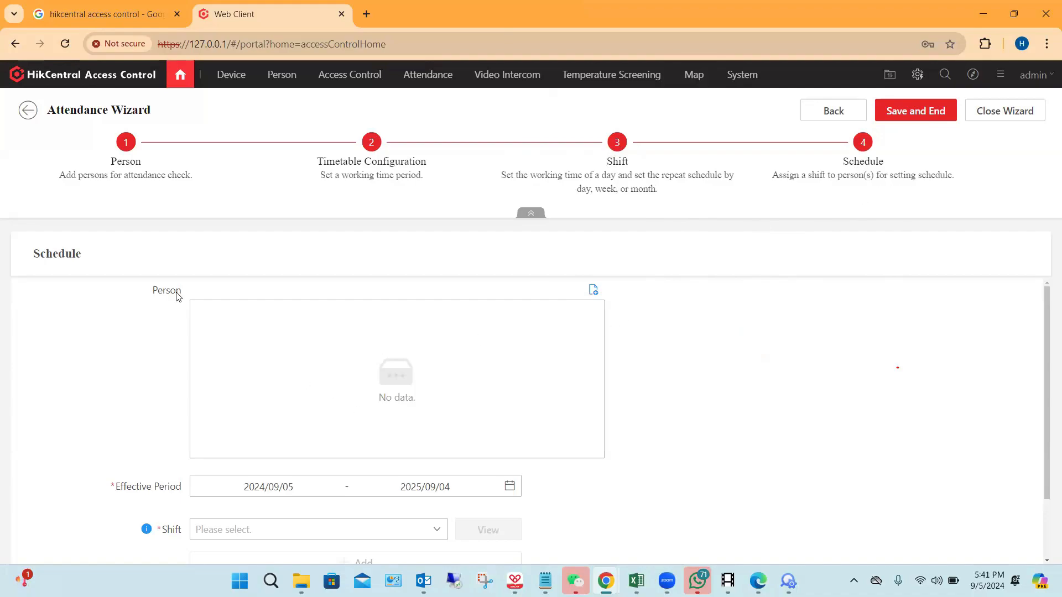
Step: Add the second-to-last person listed under All Departments to the schedule and check the selected person entry
left_click(594, 296)
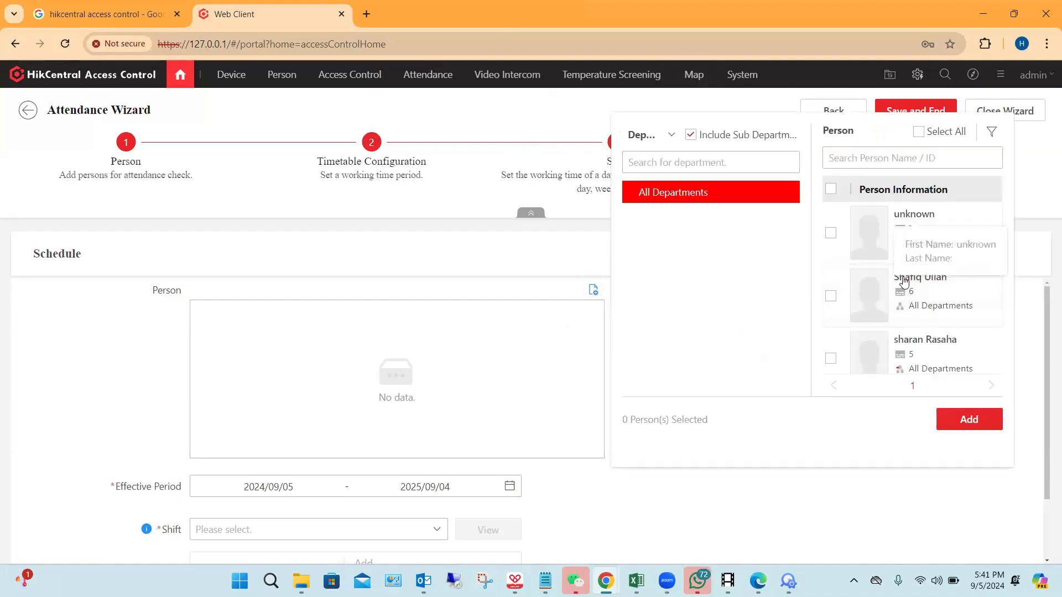
scroll(914, 320, "down", 1)
scroll(913, 320, "down", 5)
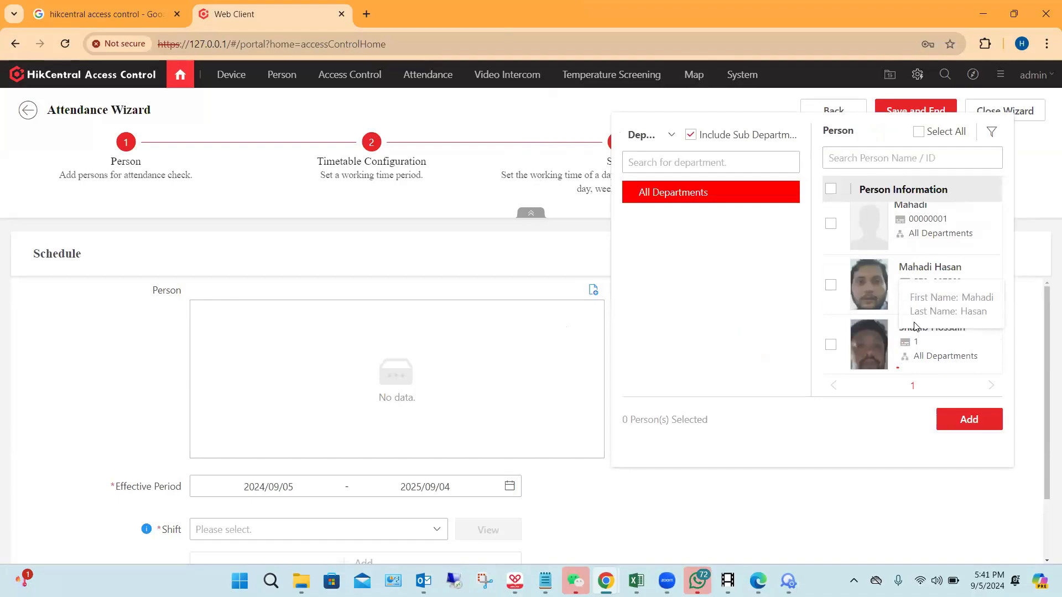
left_click(830, 285)
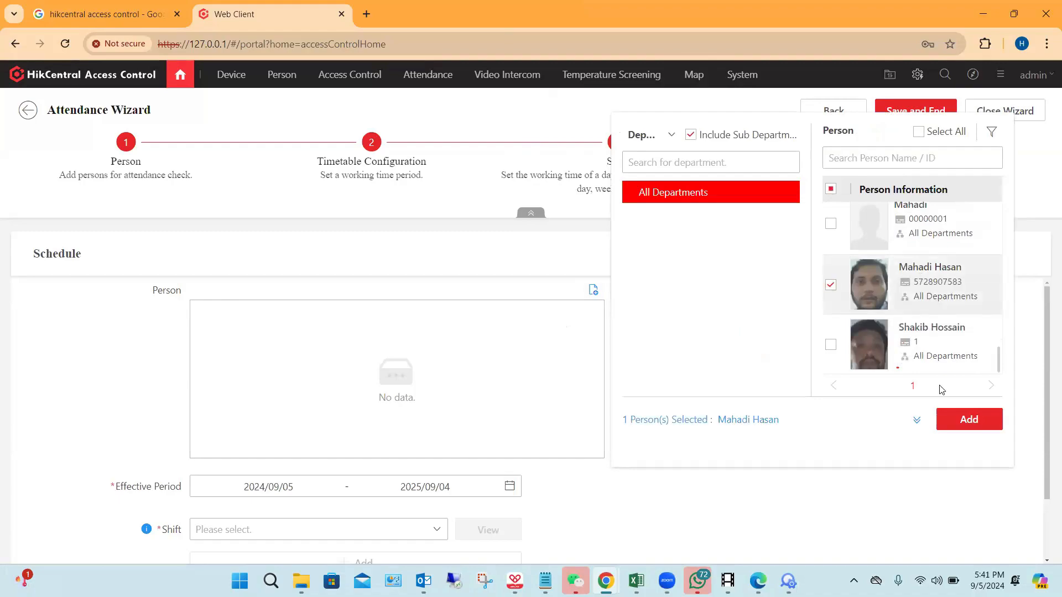
left_click(966, 434)
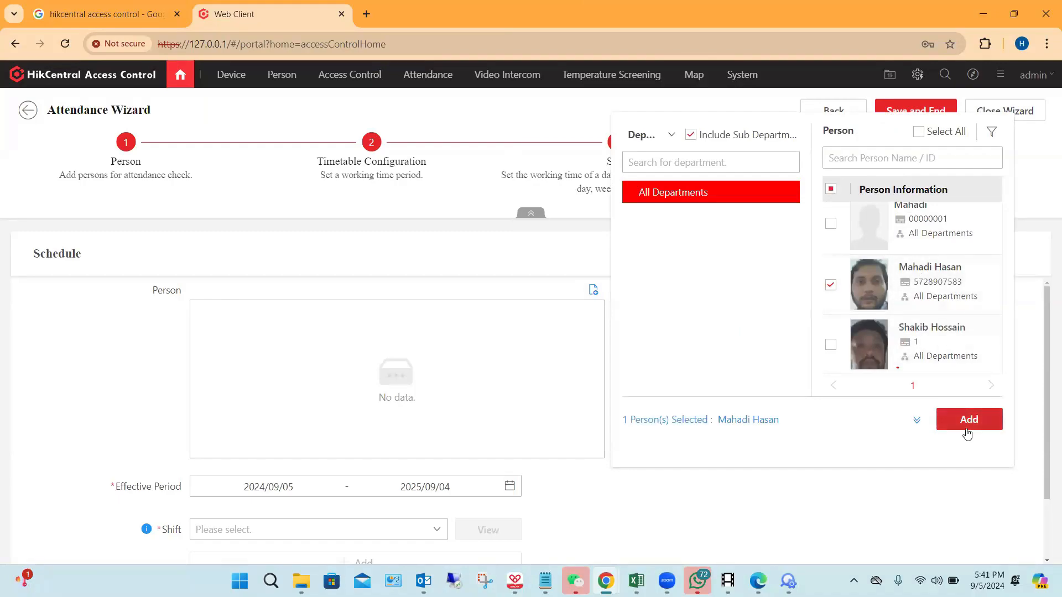
scroll(432, 381, "down", 3)
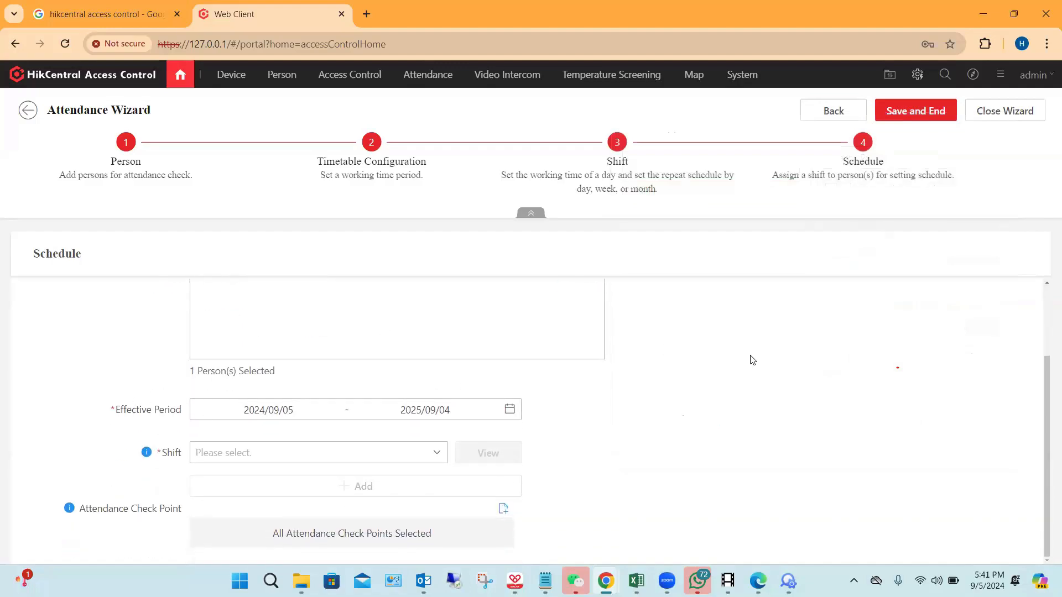
scroll(376, 343, "up", 2)
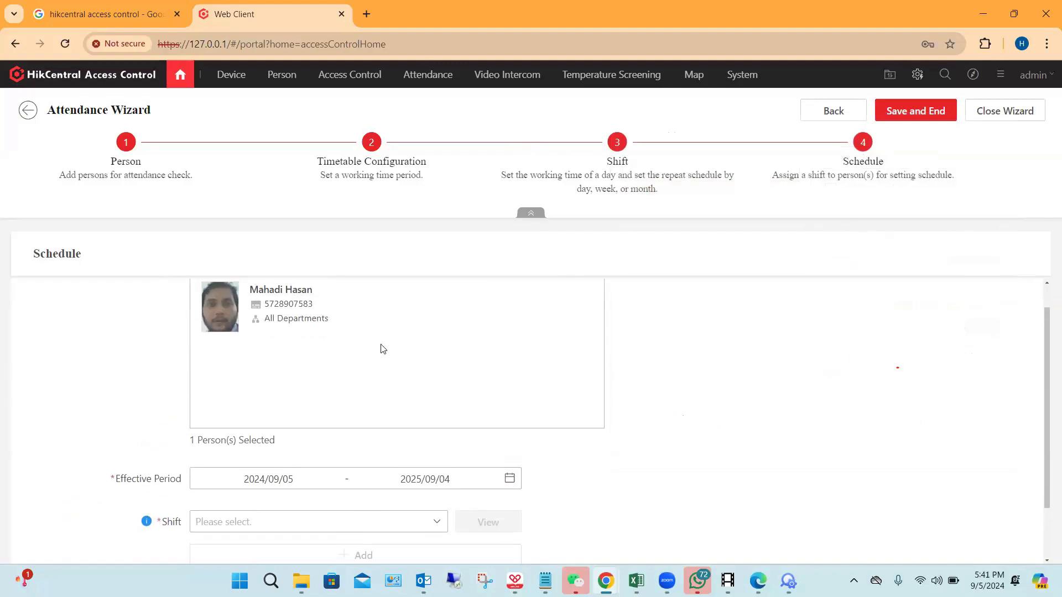
Step: Assign the Morining shift to the schedule and review its weekly work time and timetable details
scroll(332, 365, "down", 2)
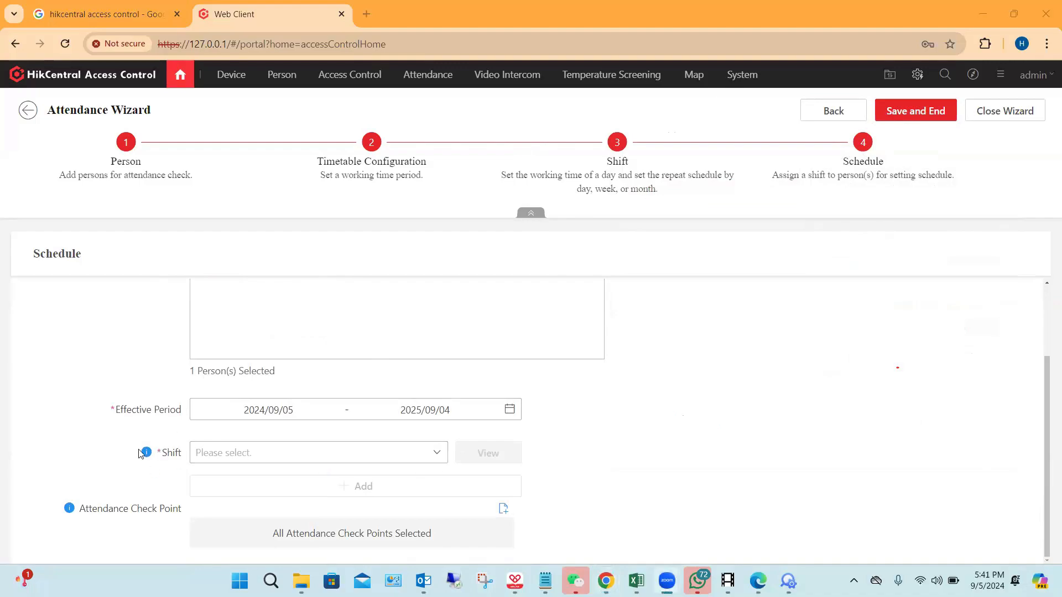
left_click(441, 460)
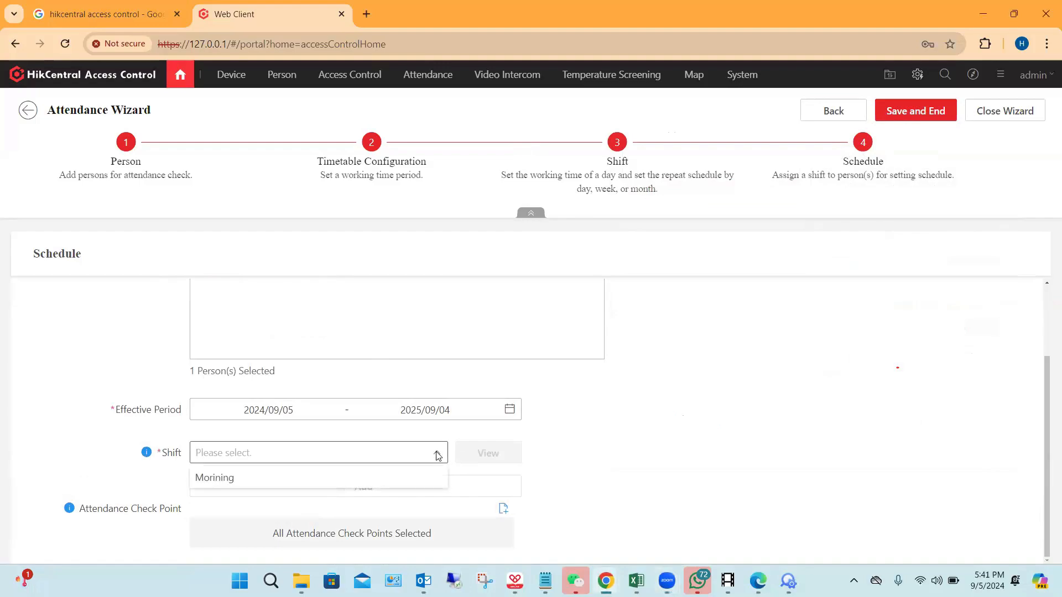
left_click(276, 481)
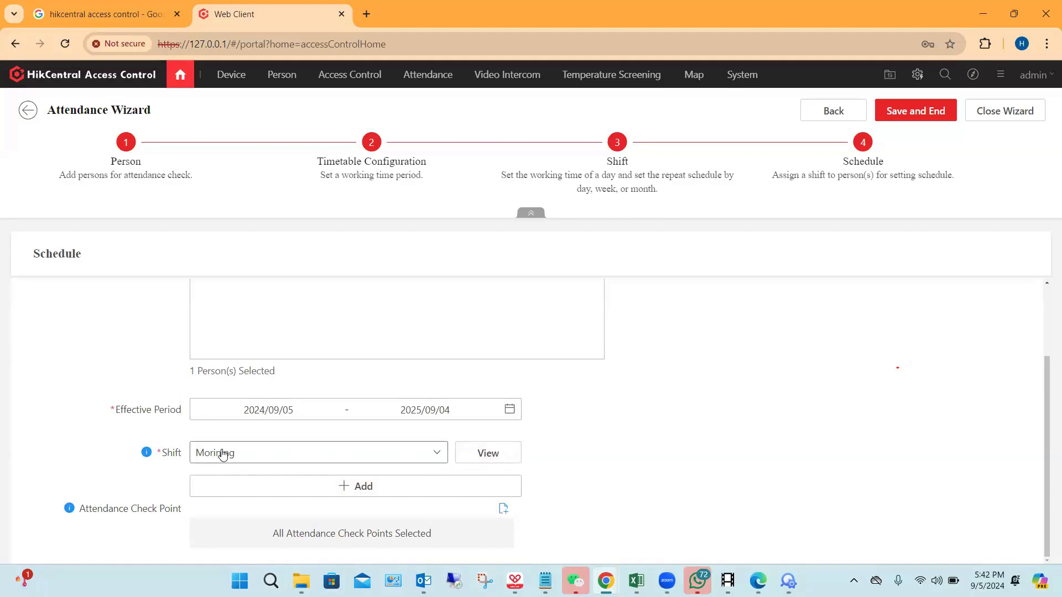
left_click(489, 453)
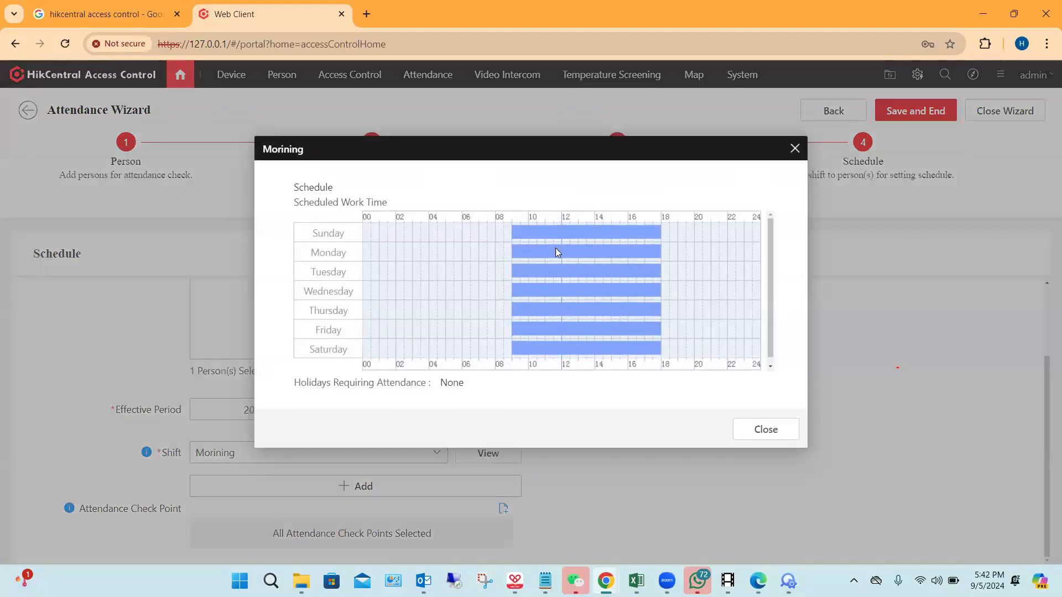
mouse_move(523, 240)
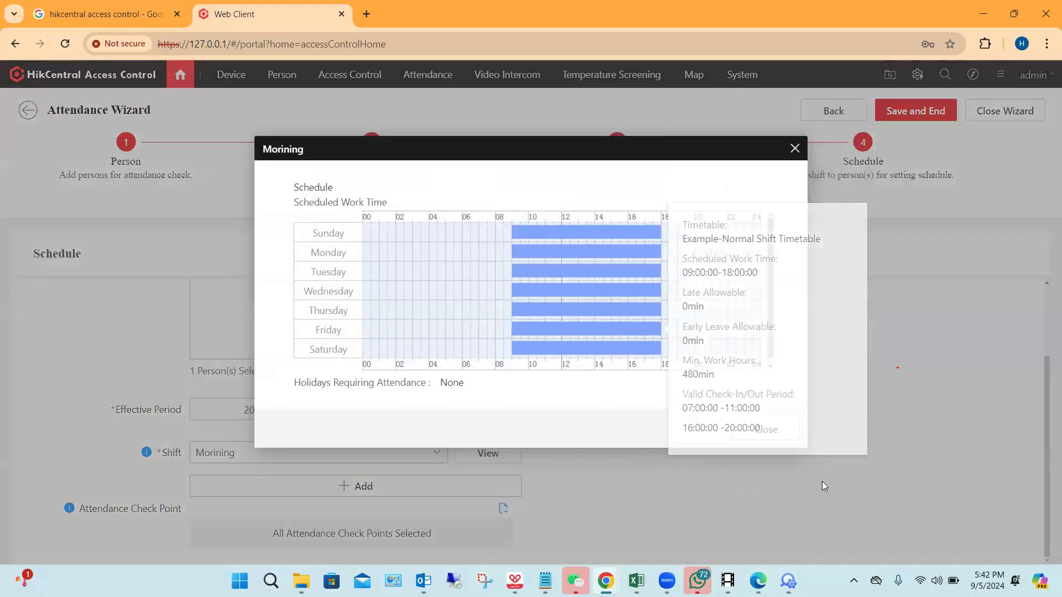
left_click(763, 431)
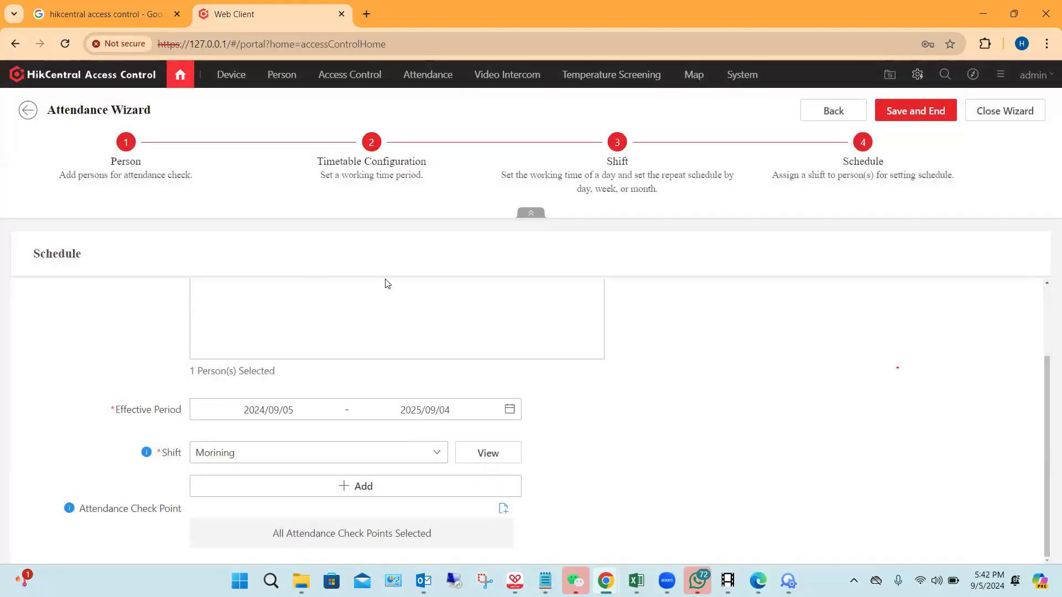
Step: Add a second shift row to the schedule and check which shifts it offers, leaving it unassigned
left_click(352, 491)
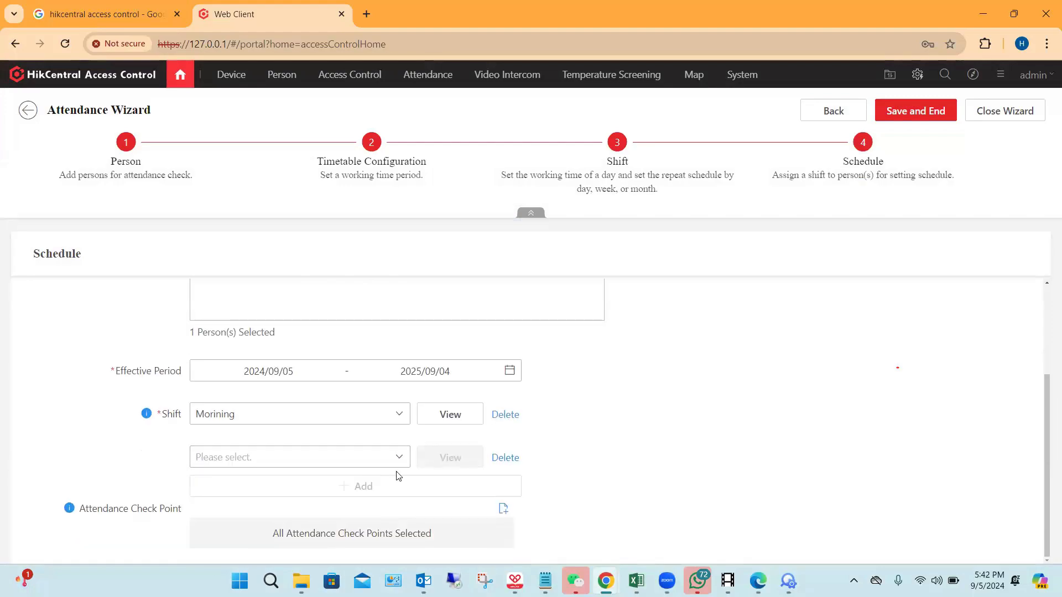
left_click(391, 461)
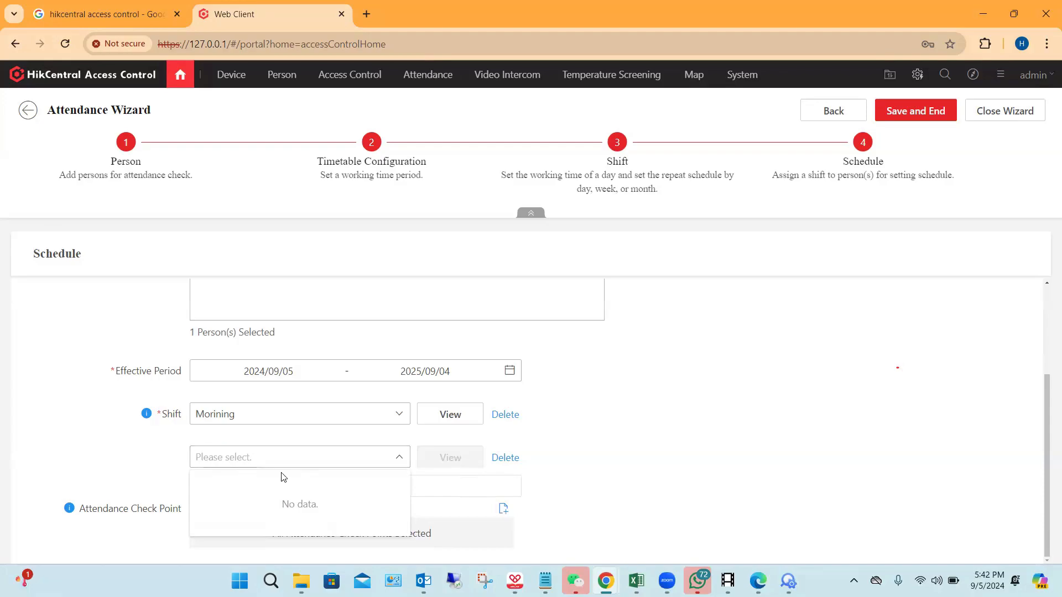
left_click(692, 444)
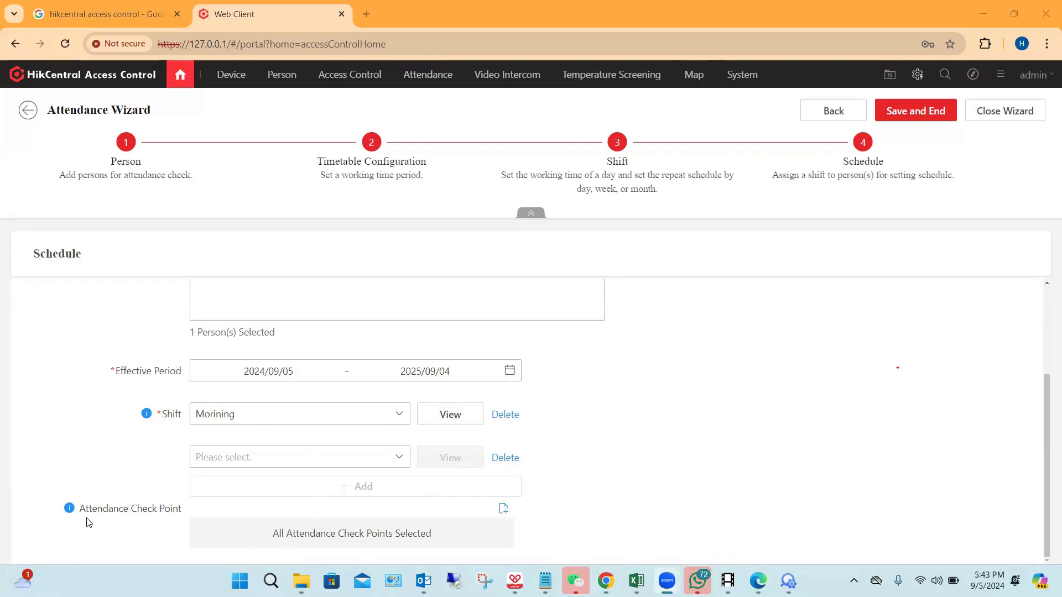
Step: Add all Door 01-Cardreader 01 entries as attendance check points, and save the schedule to finish the wizard
left_click(429, 522)
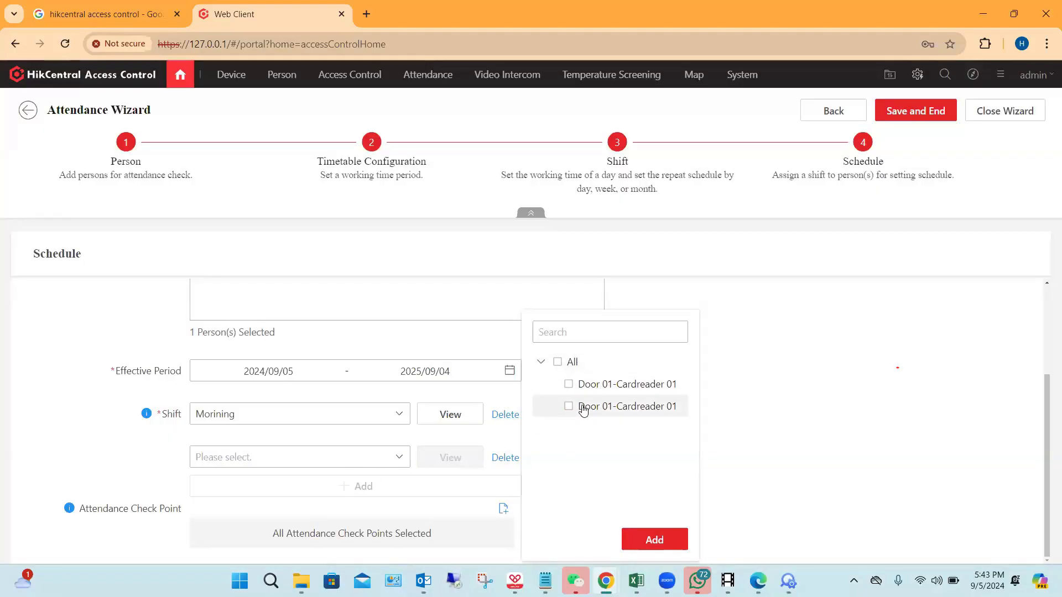
left_click(558, 364)
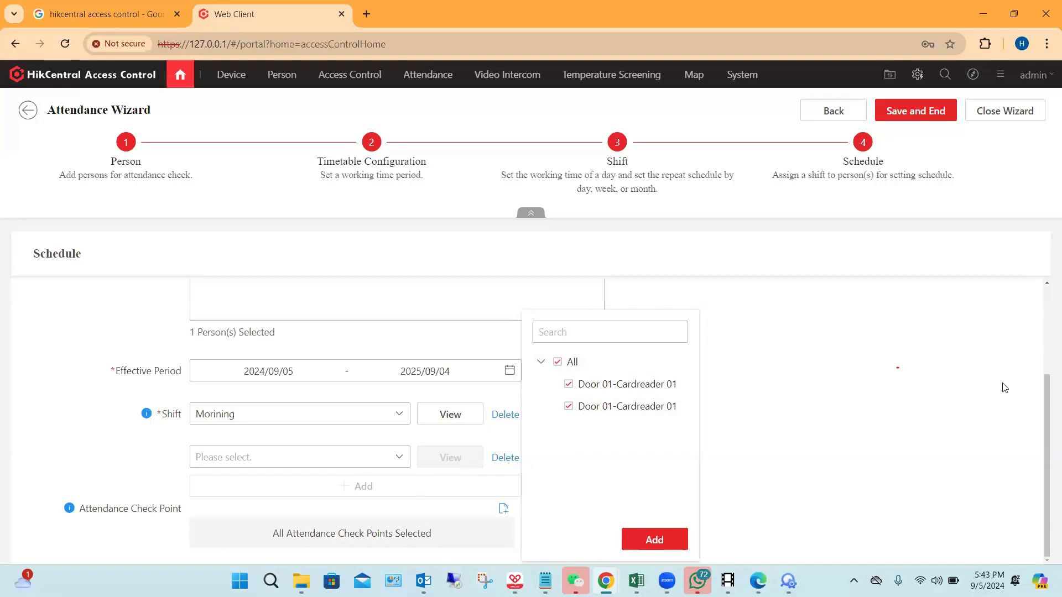
left_click(662, 539)
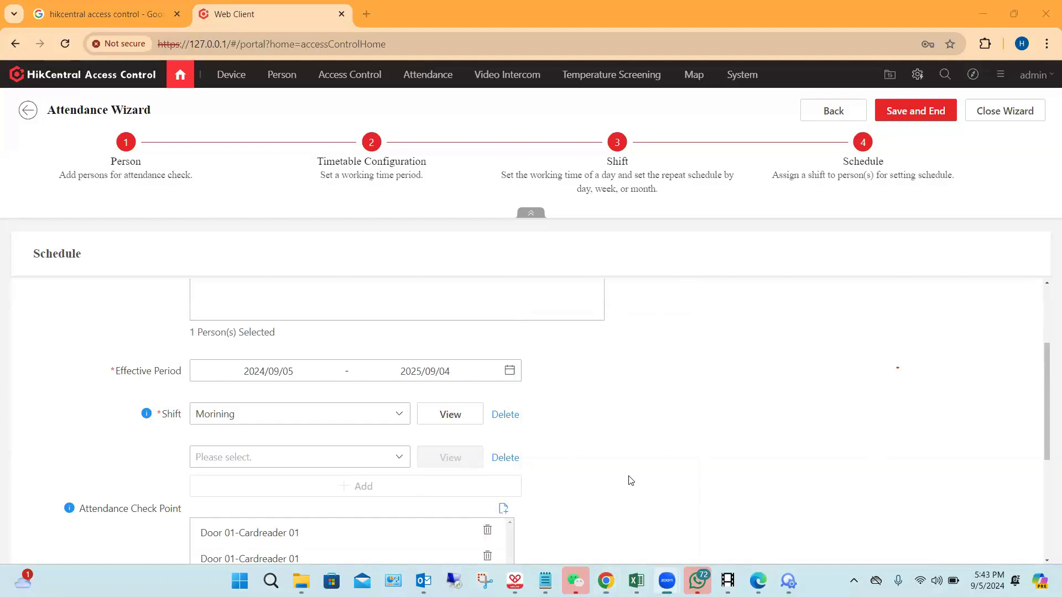
scroll(827, 408, "down", 5)
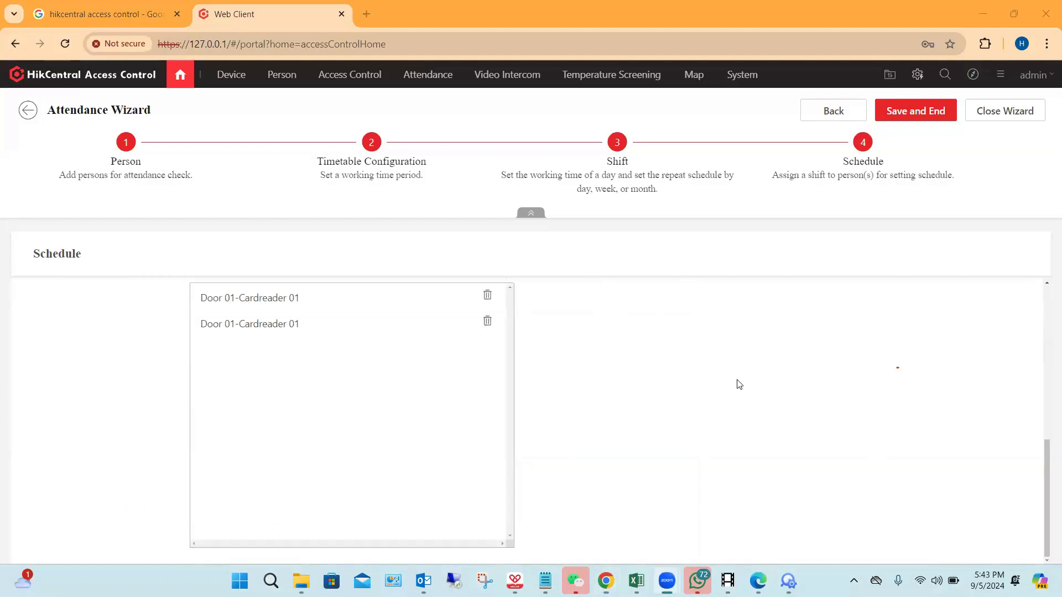
left_click(920, 112)
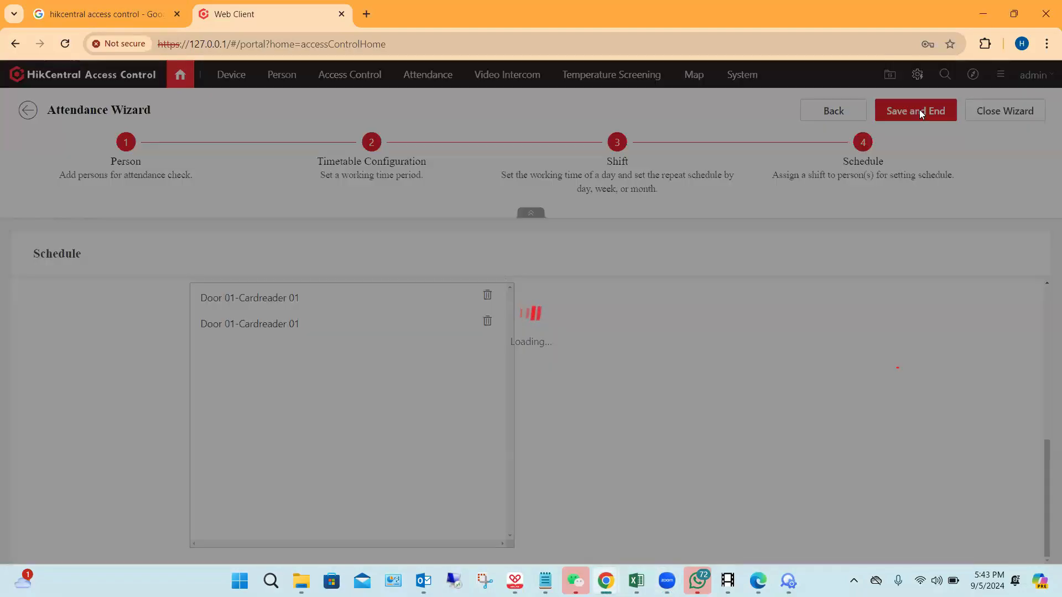
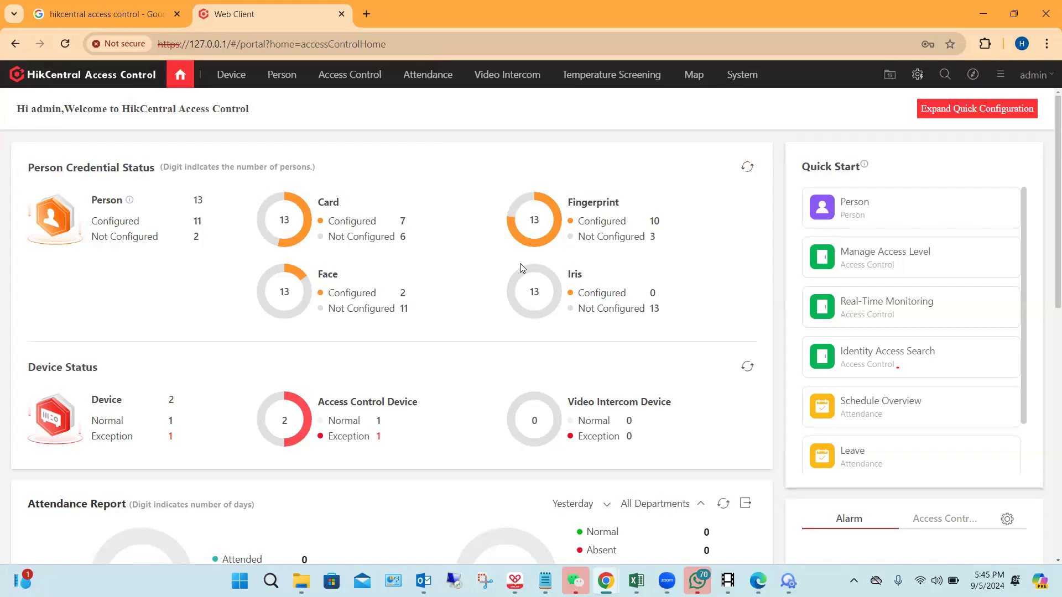
Step: Open the attendance rules and review the Global Rule weekend settings and the Department Rule list
left_click(432, 80)
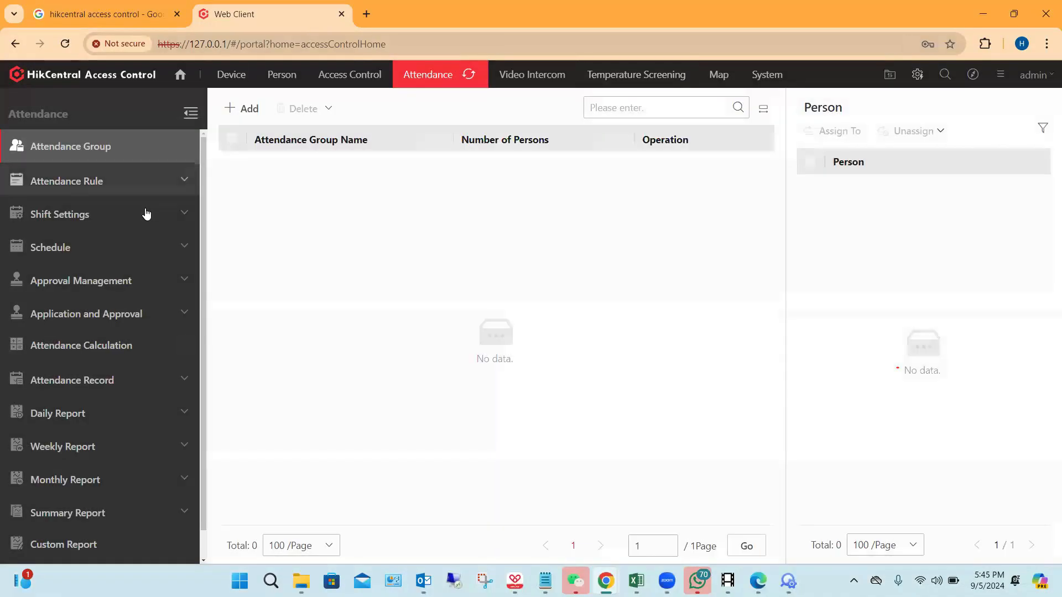
scroll(147, 282, "down", 1)
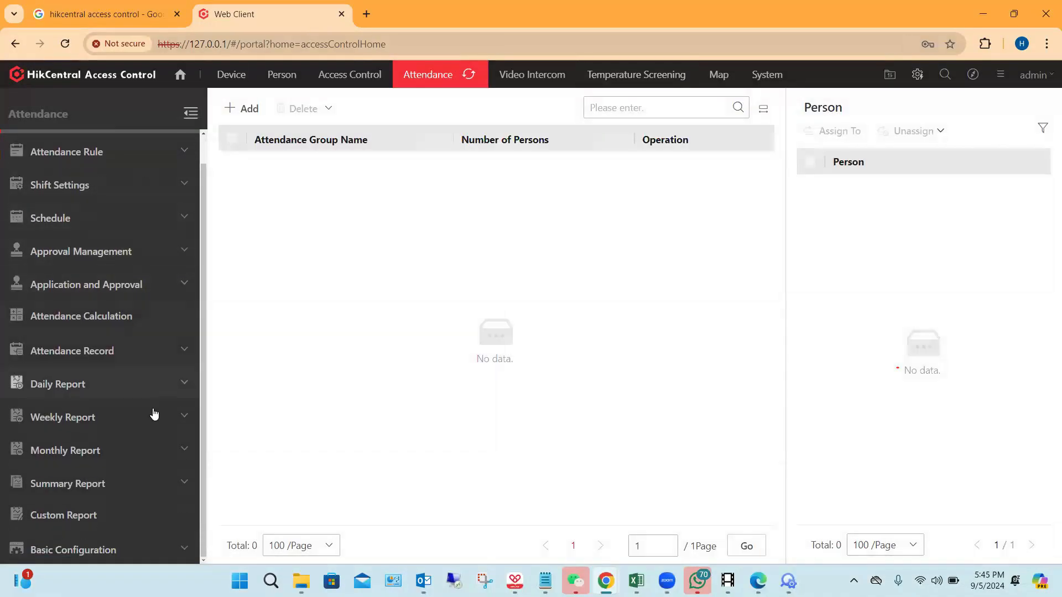
scroll(147, 267, "up", 1)
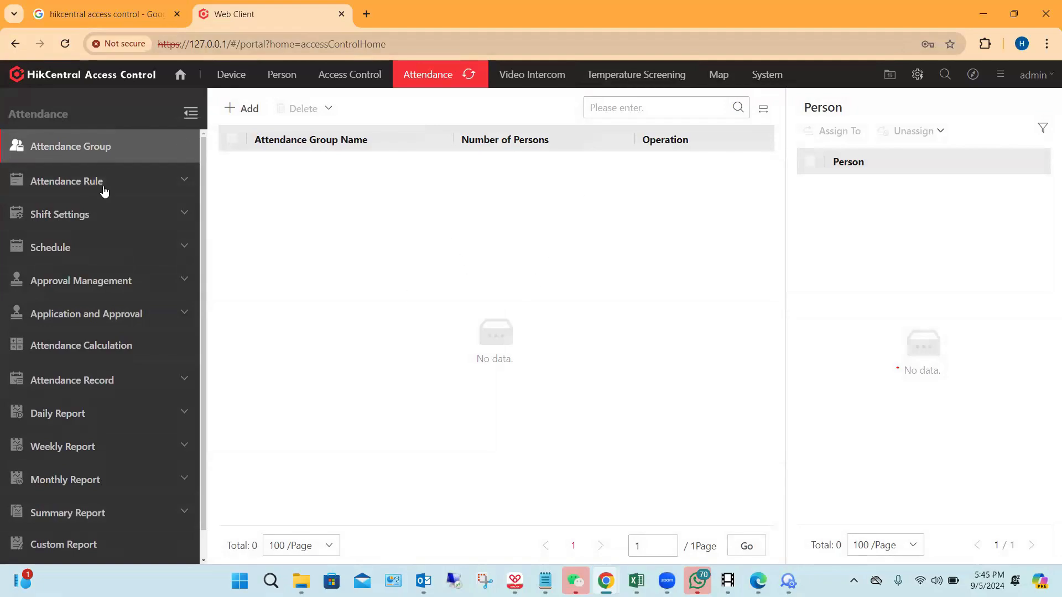
left_click(166, 184)
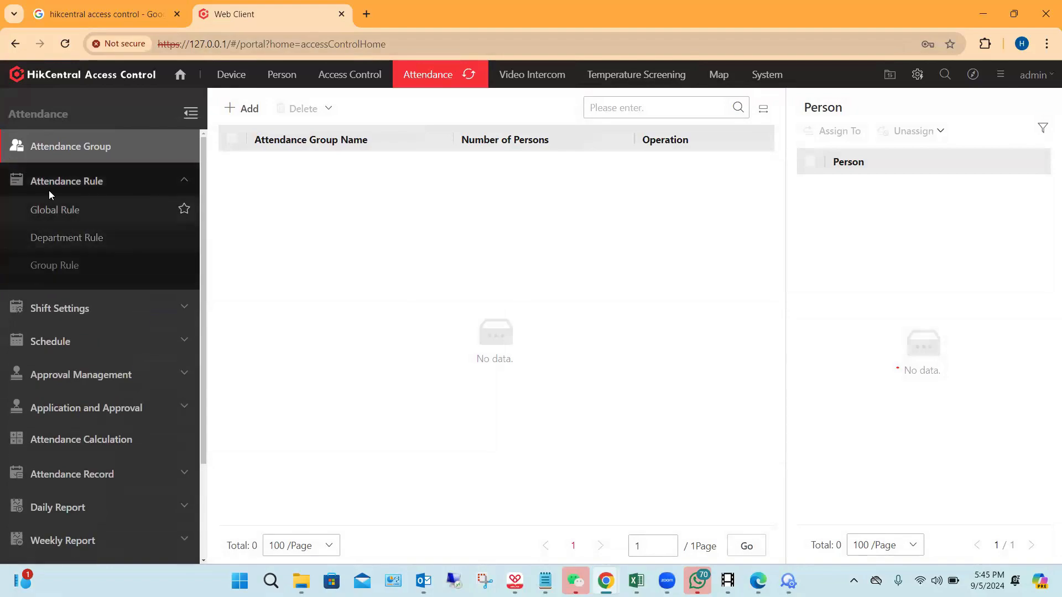
left_click(65, 219)
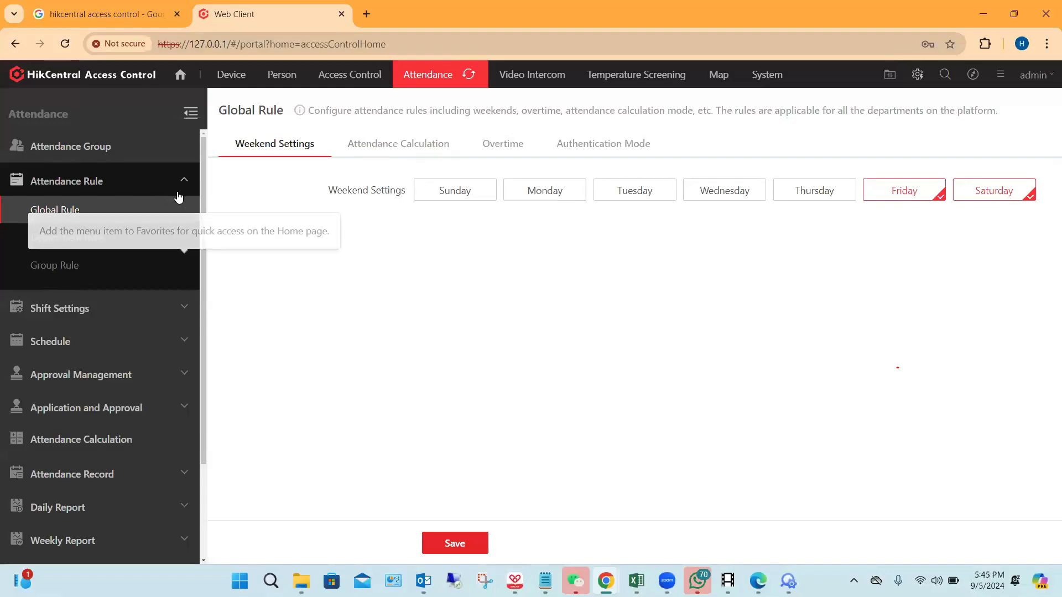
left_click(90, 238)
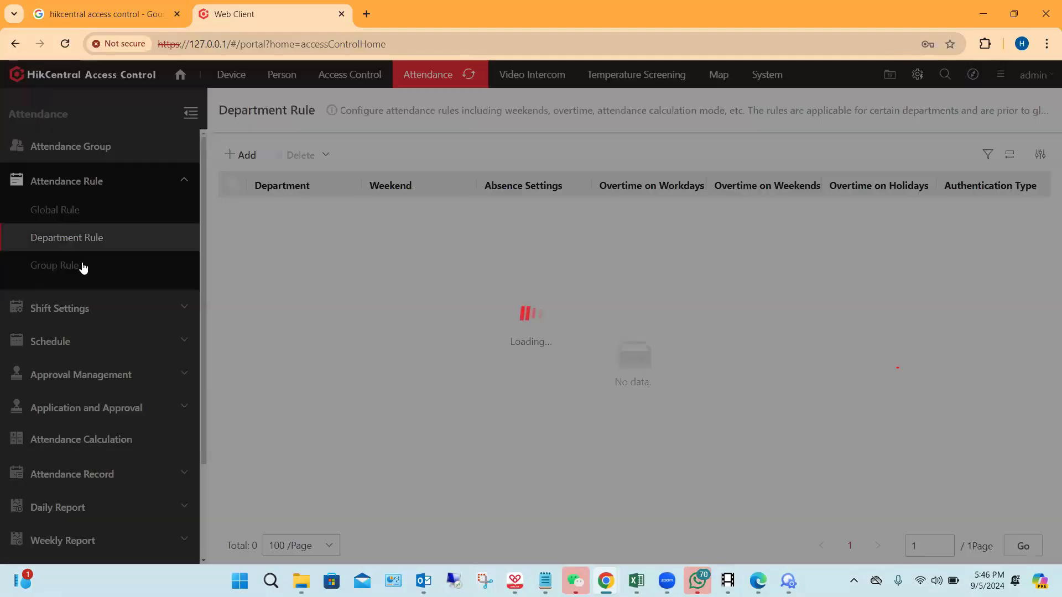
Step: Review the timetables under Shift Settings and the basic settings for a new timetable, and leave the form without adding one
scroll(153, 249, "down", 1)
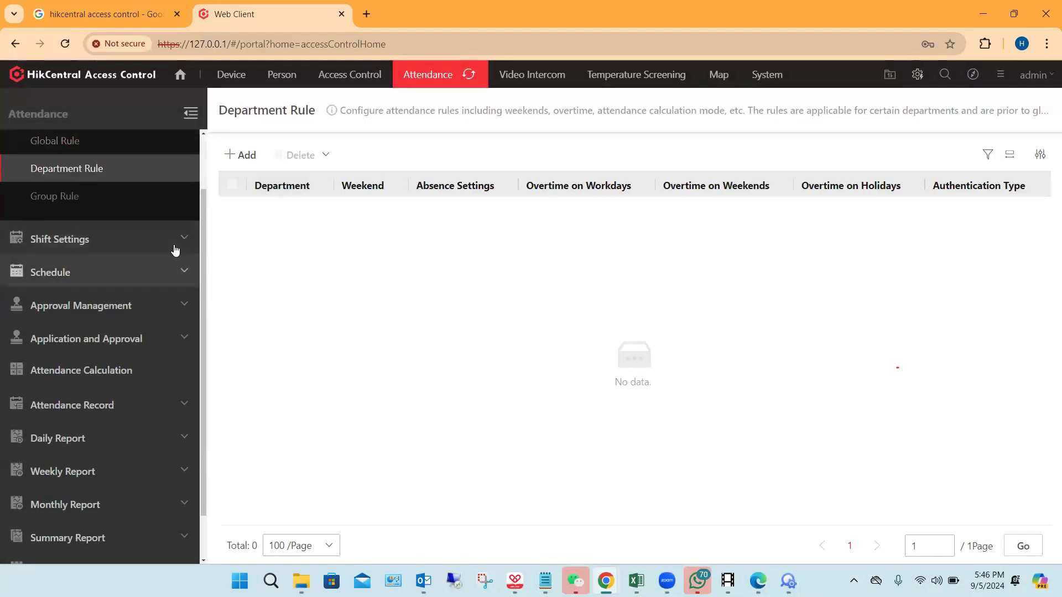
left_click(47, 240)
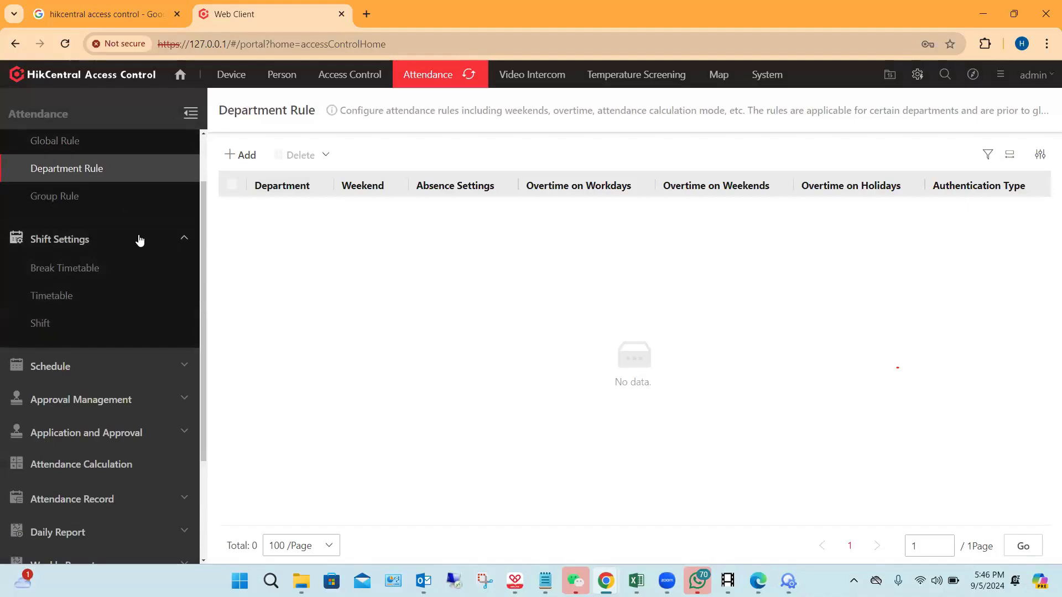
scroll(138, 240, "down", 1)
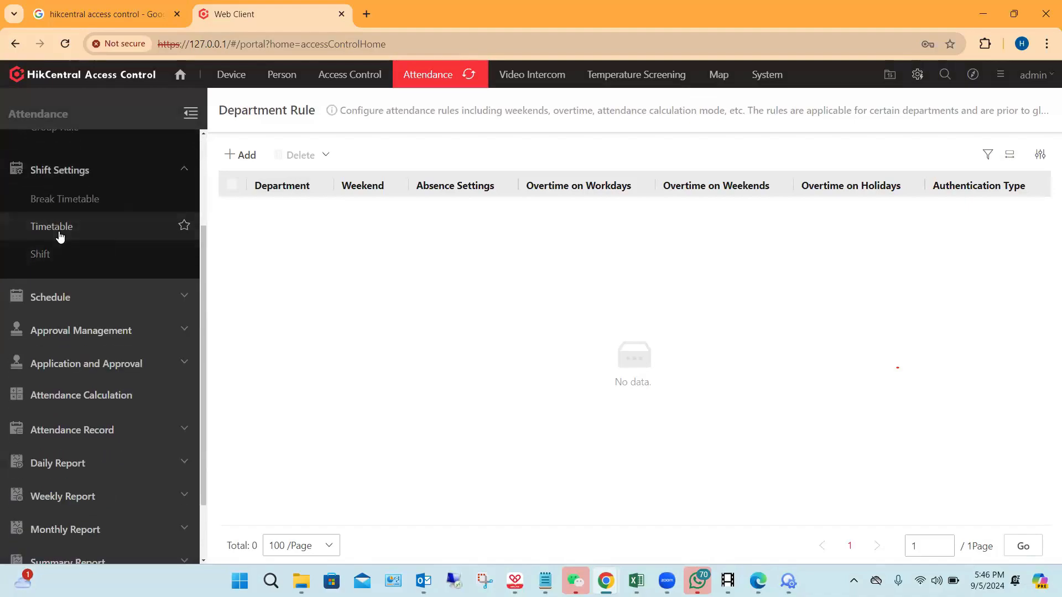
left_click(61, 237)
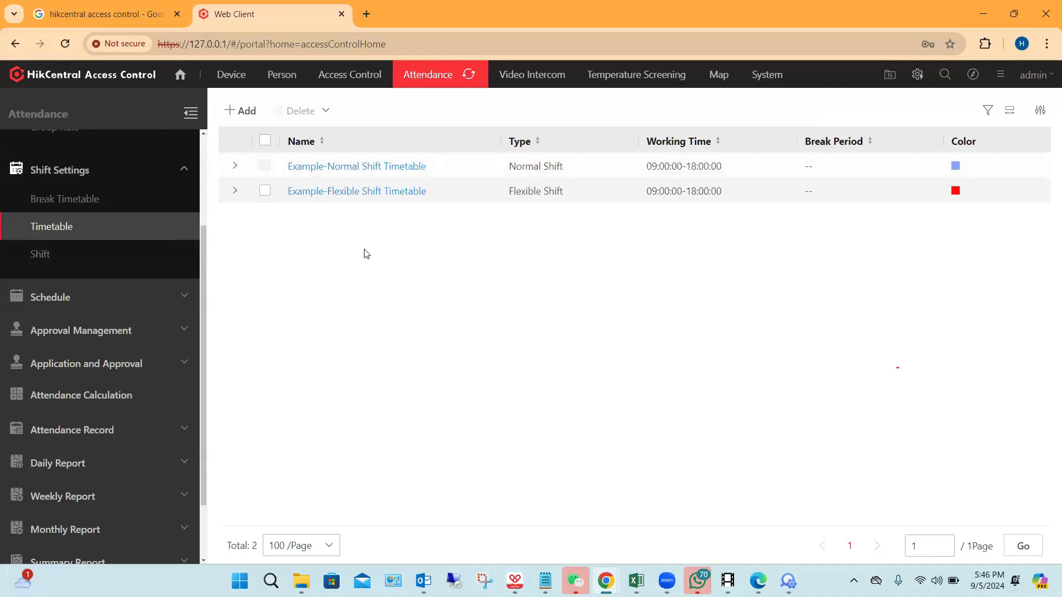
left_click(241, 111)
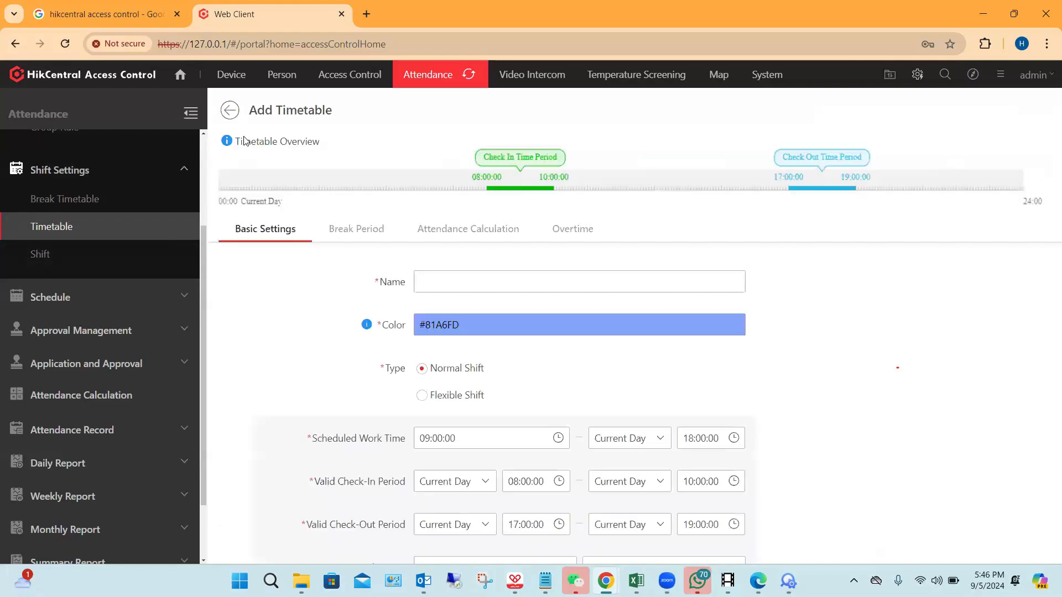
scroll(638, 457, "down", 3)
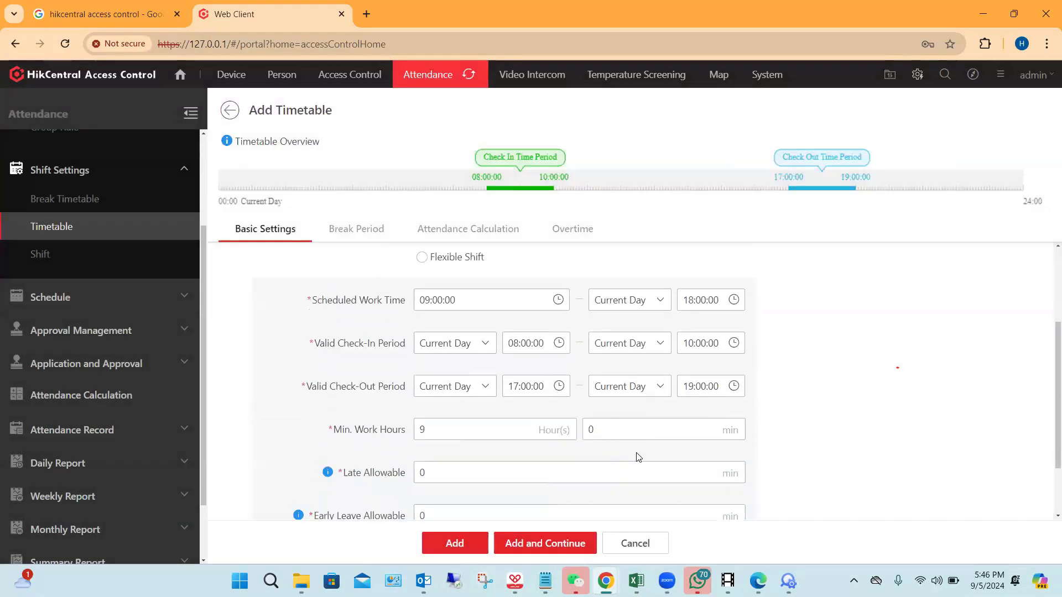
scroll(638, 457, "down", 2)
scroll(637, 456, "up", 5)
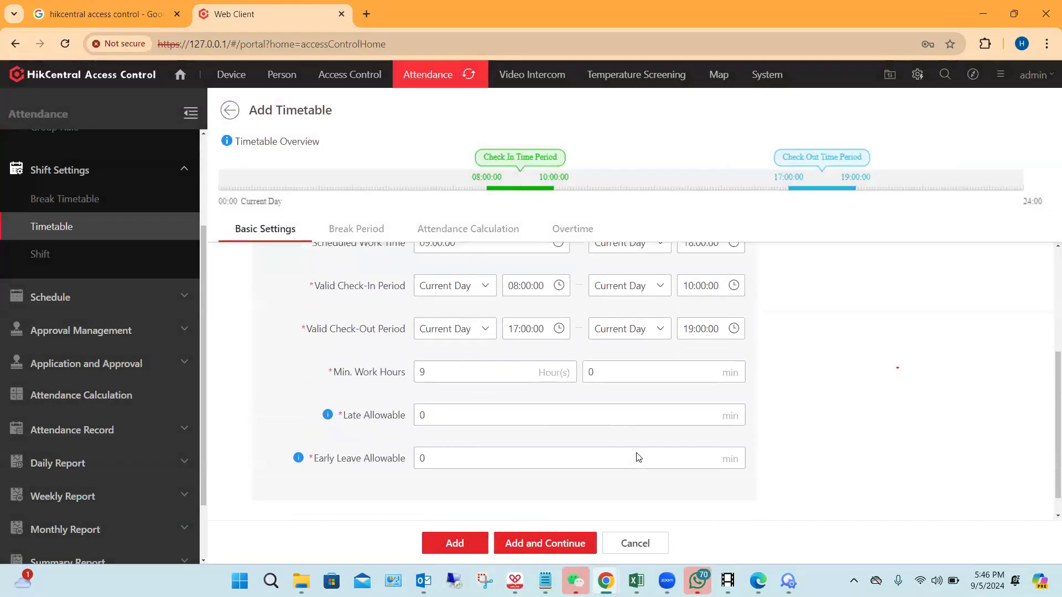
left_click(235, 117)
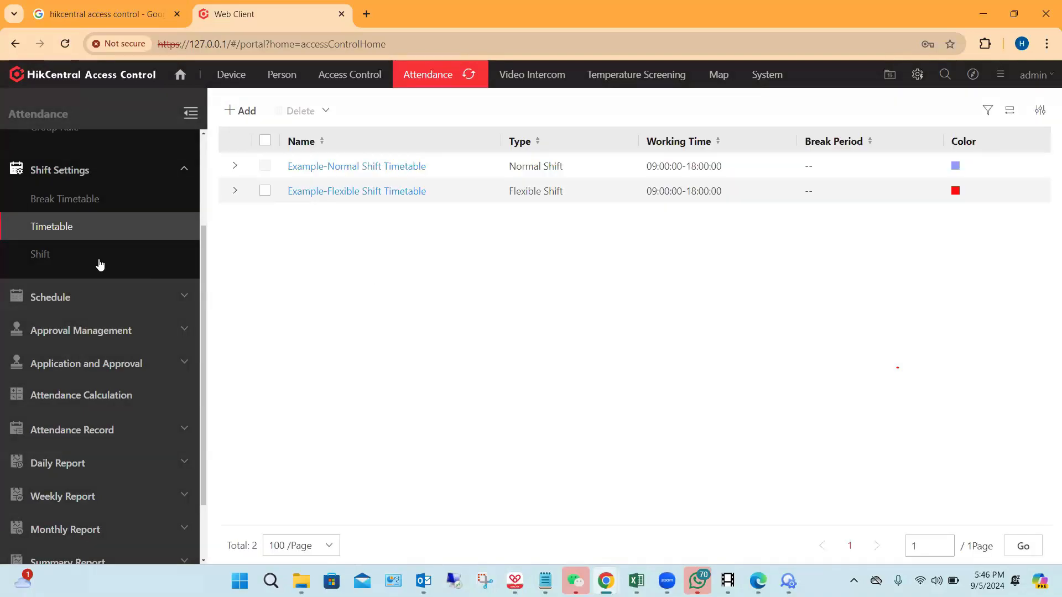
Step: Review the shift list and the repetition and holiday settings for a new shift, and leave the form without adding one
left_click(72, 255)
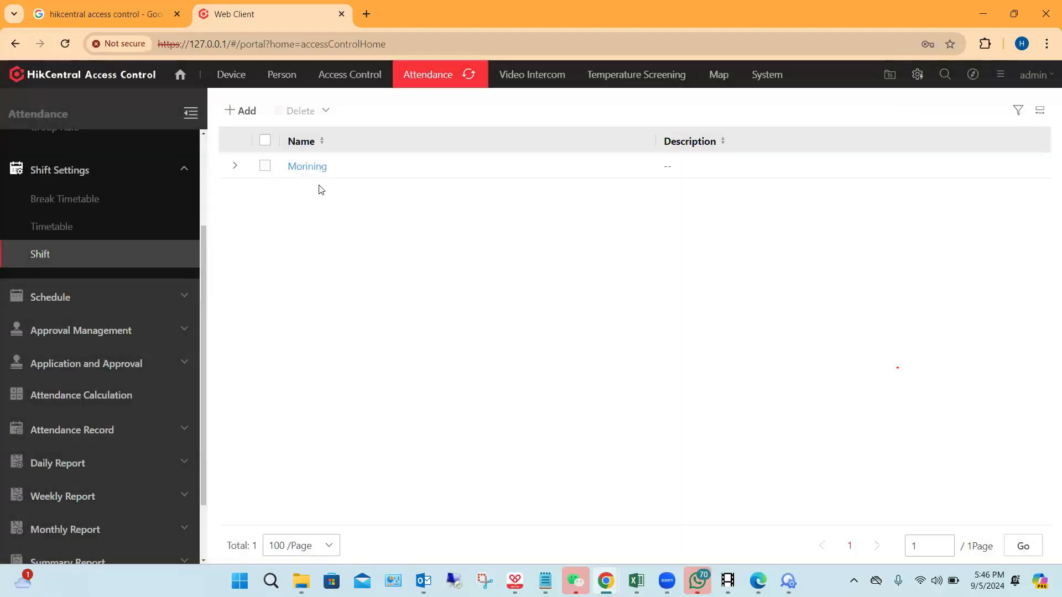
left_click(241, 110)
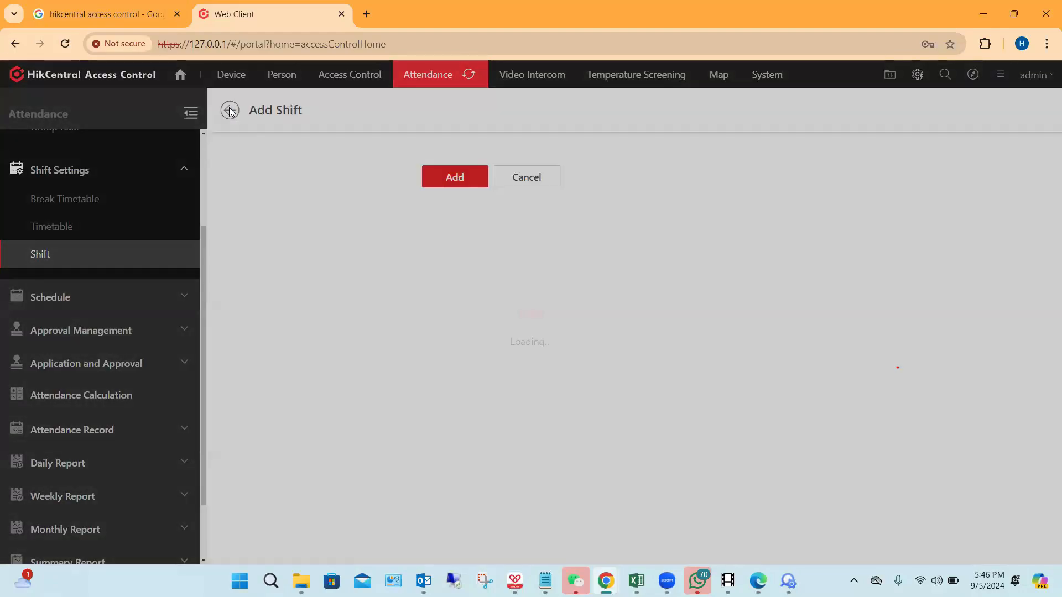
scroll(621, 421, "down", 3)
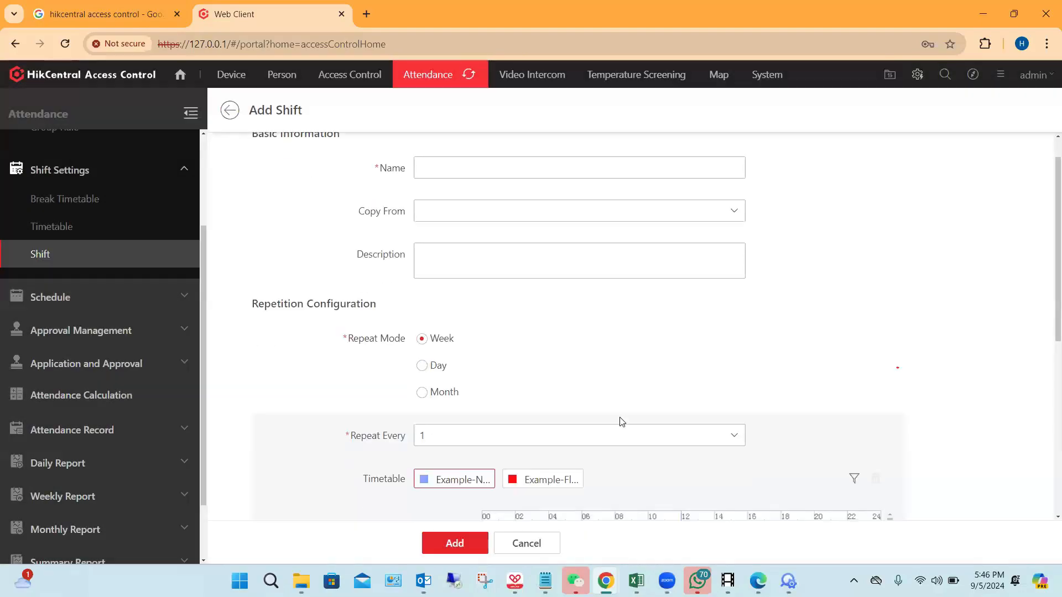
scroll(622, 420, "down", 5)
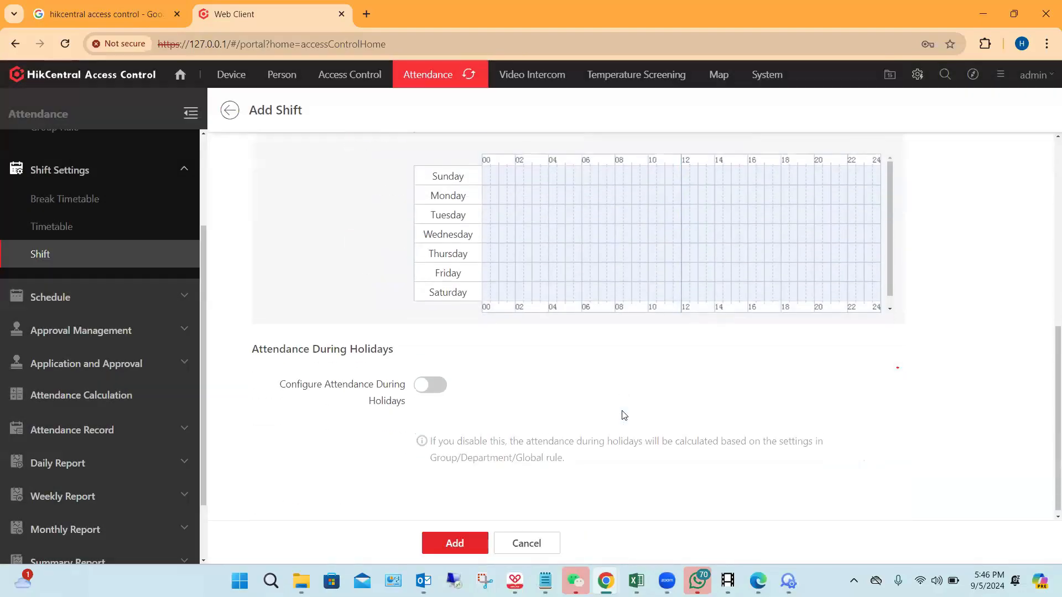
left_click(230, 112)
Step: Check the schedule form for All Departments, cancel it, and view the Group Schedule page
left_click(118, 296)
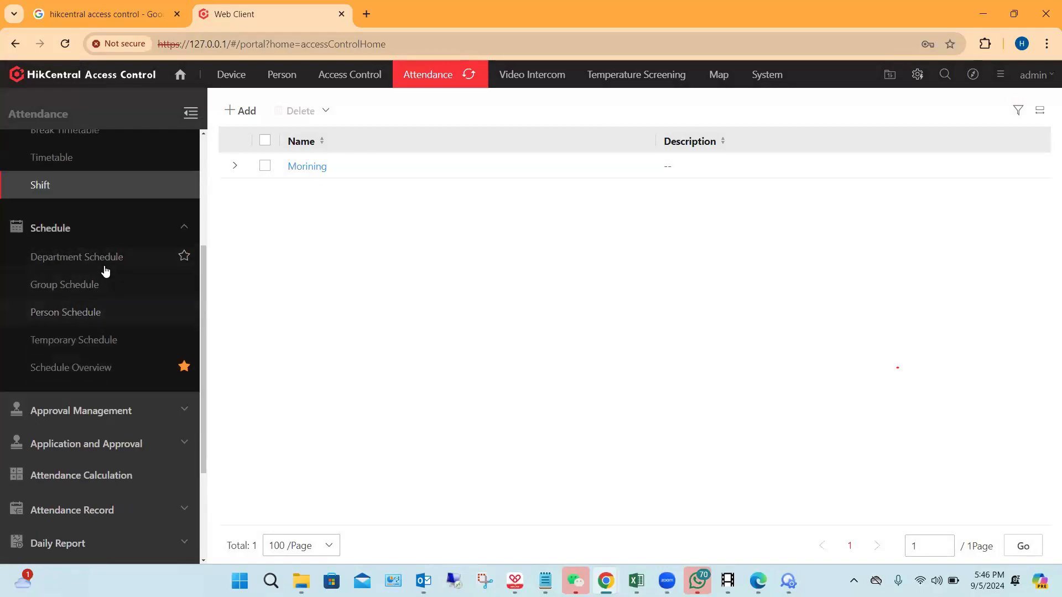
left_click(105, 270)
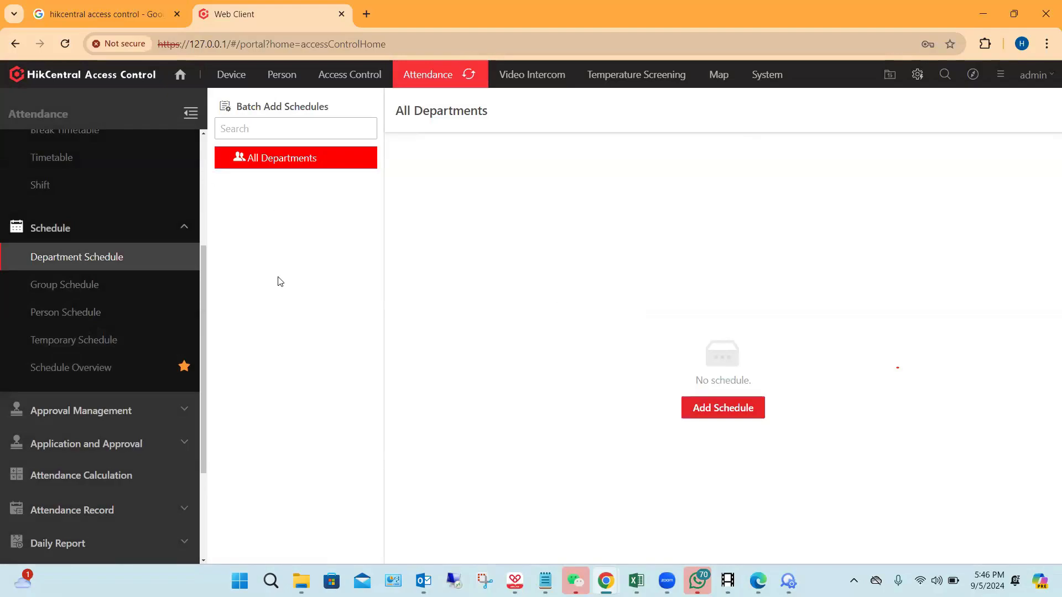
left_click(714, 412)
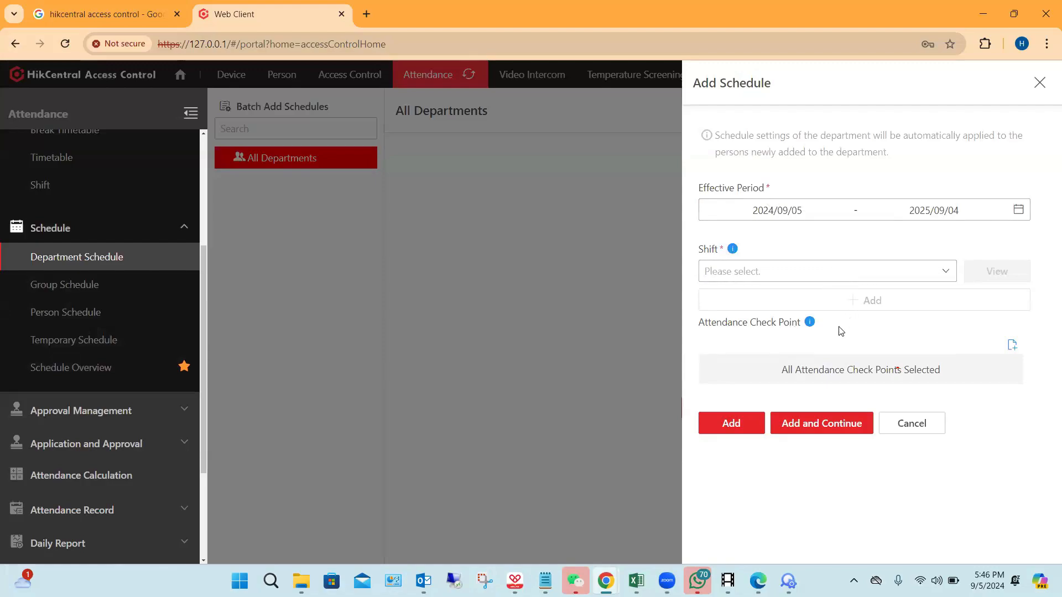
left_click(914, 423)
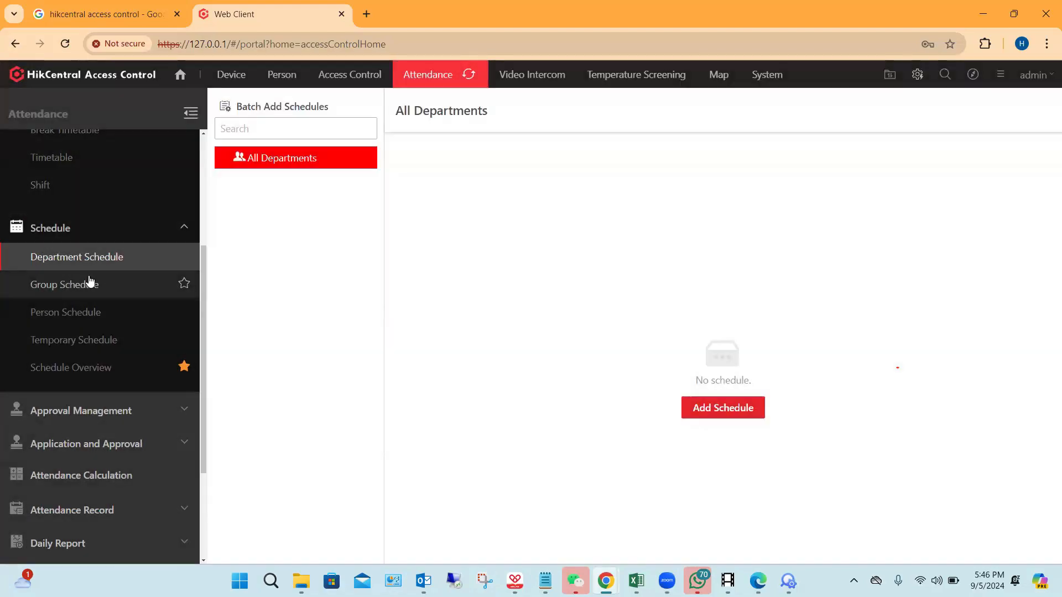
left_click(76, 289)
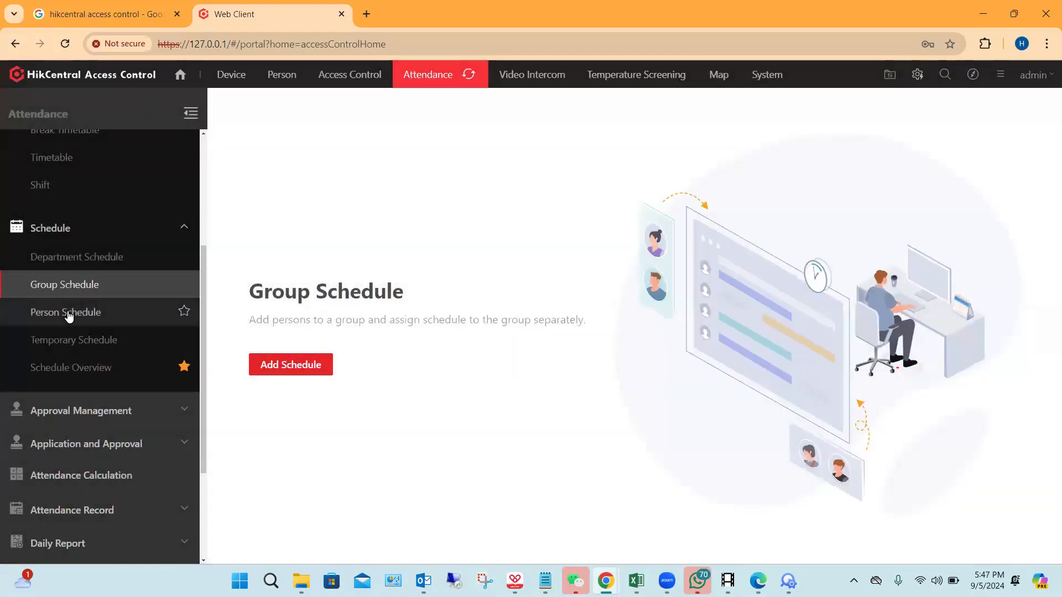
Step: Look through the Person Schedule list to find the person scheduled with the Morining shift
left_click(67, 313)
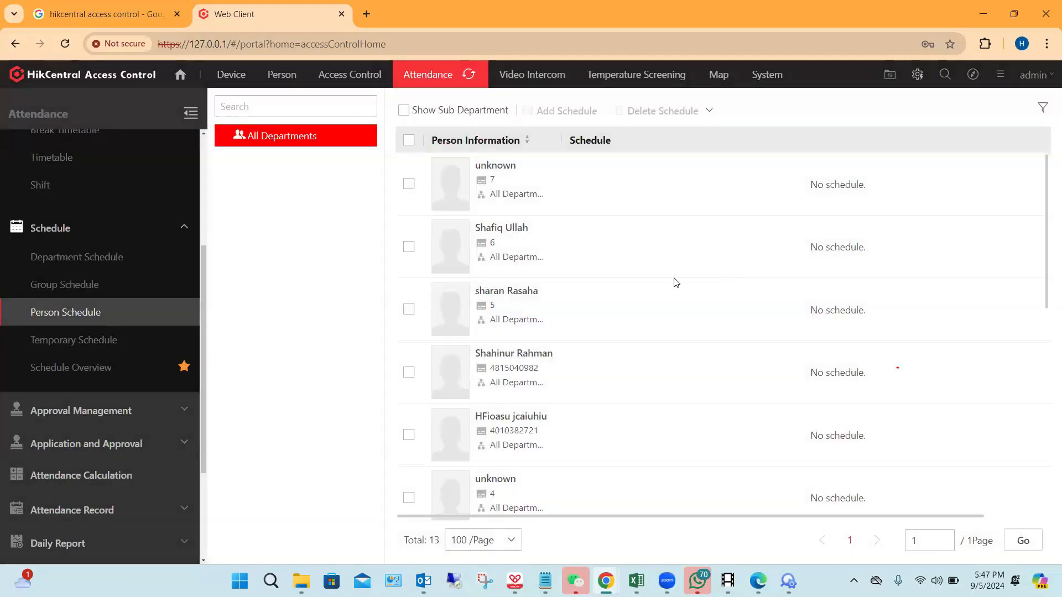
scroll(671, 291, "down", 1)
scroll(673, 295, "down", 1)
scroll(627, 329, "down", 5)
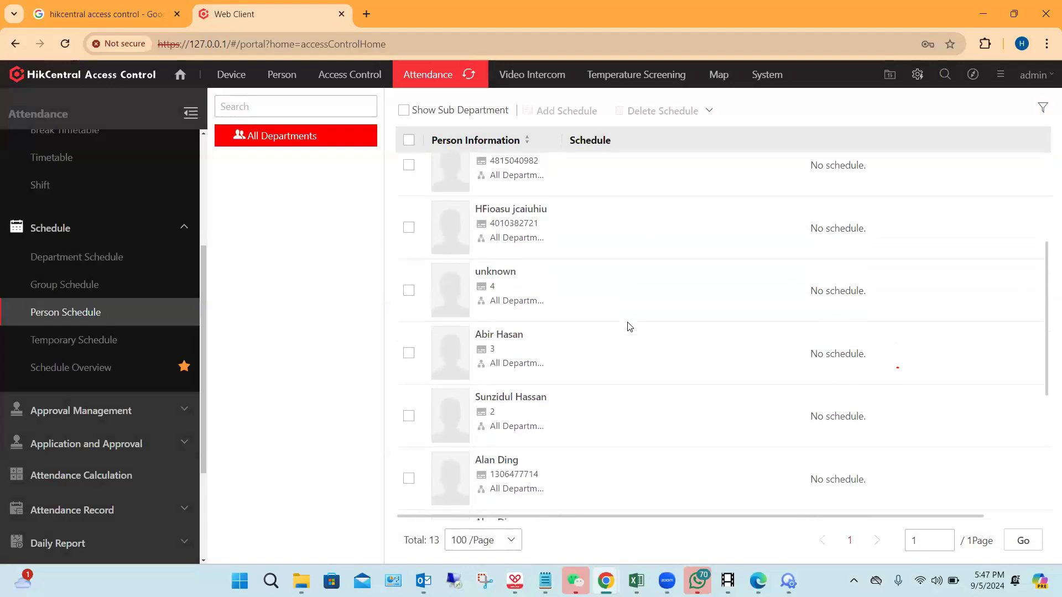
scroll(581, 340, "up", 2)
scroll(580, 340, "down", 3)
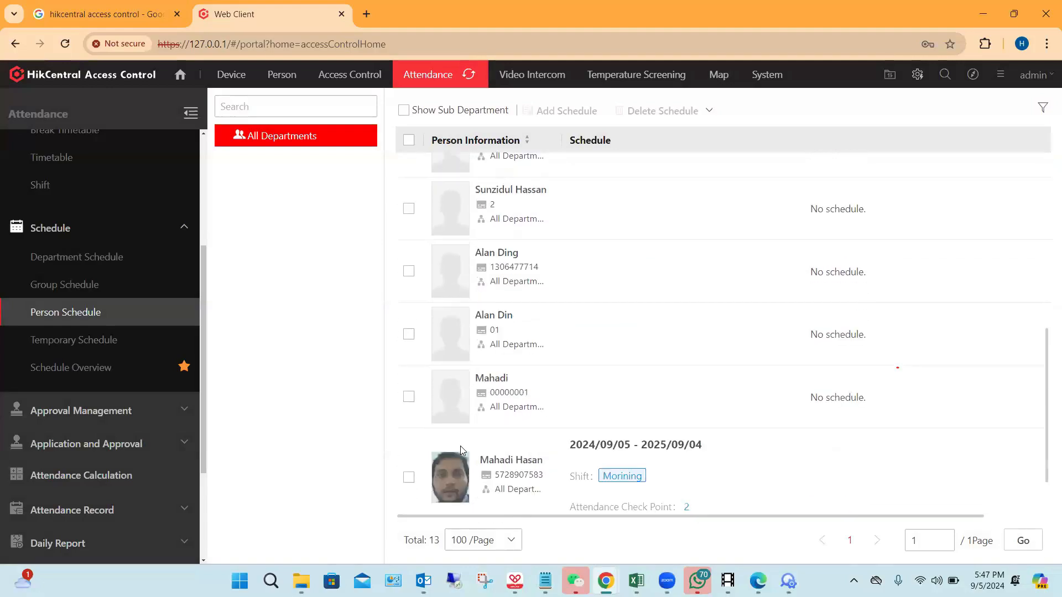
Step: Fill in another schedule for the already scheduled person with the Morining shift and a second empty shift row, and cancel it
left_click(409, 478)
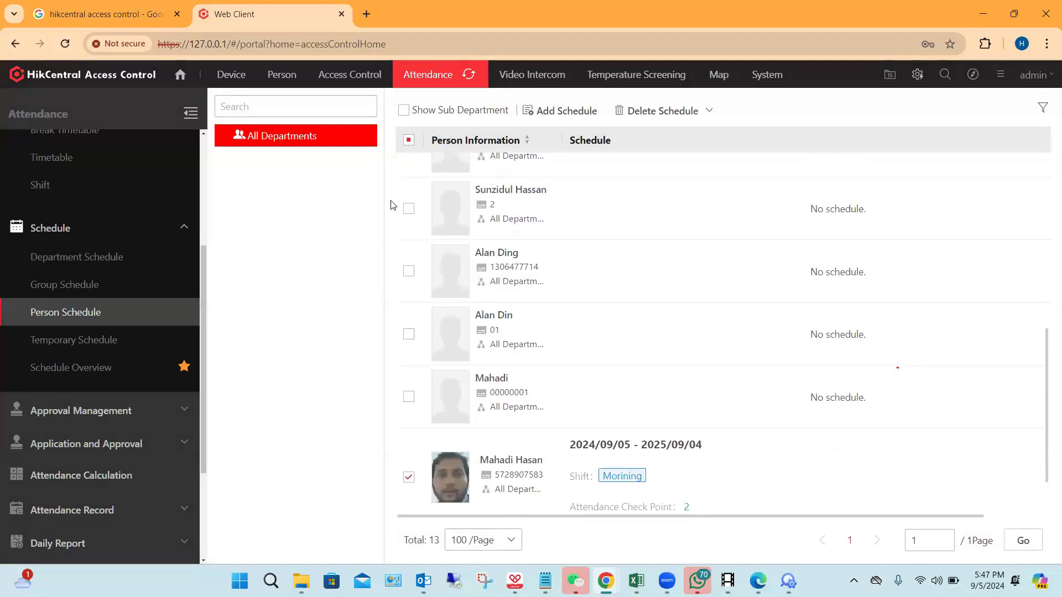
left_click(541, 114)
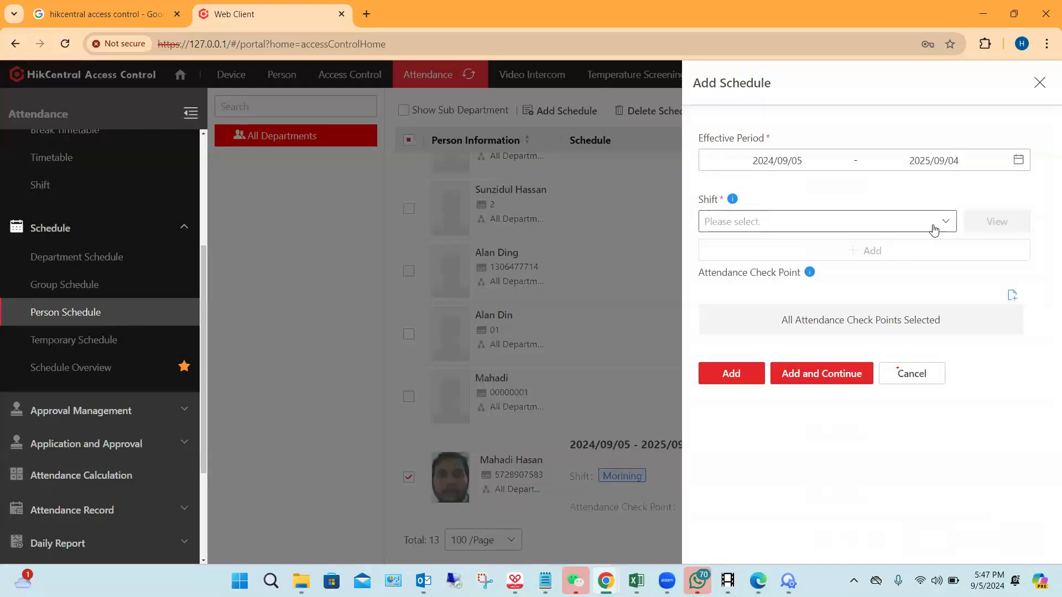
left_click(934, 227)
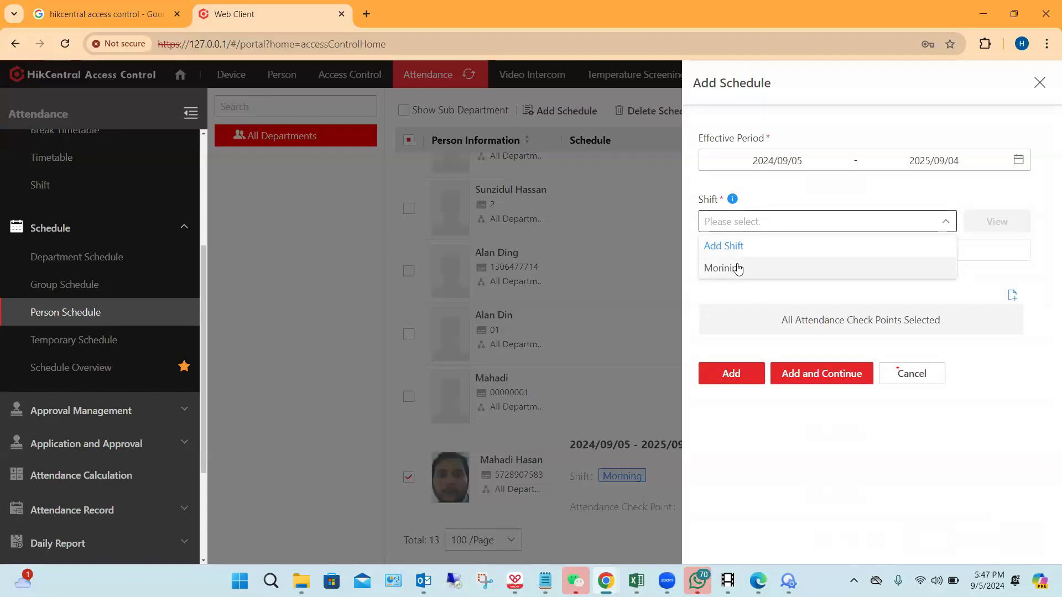
left_click(738, 268)
left_click(913, 253)
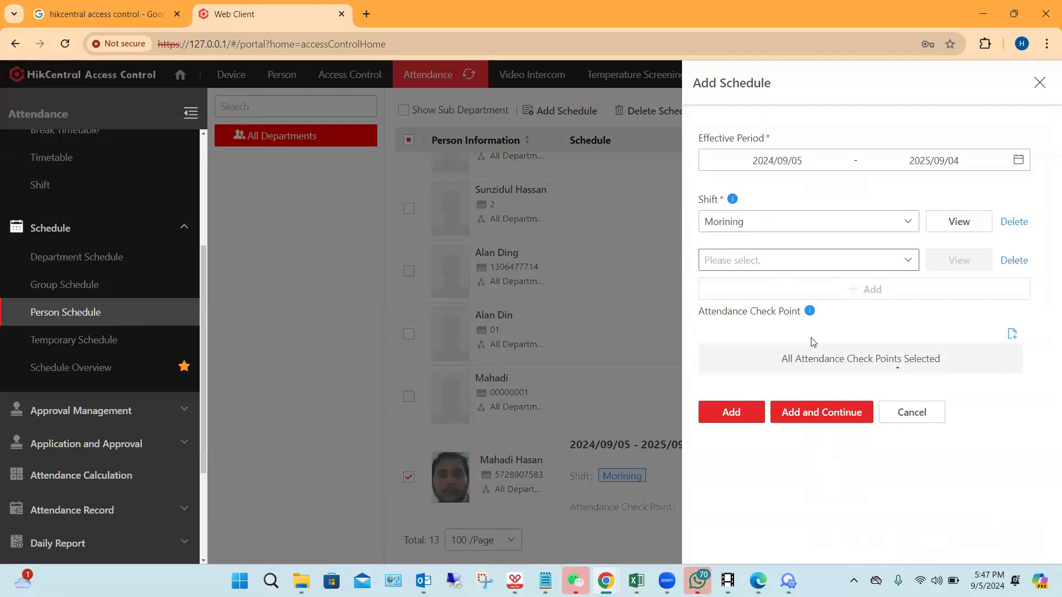
left_click(899, 419)
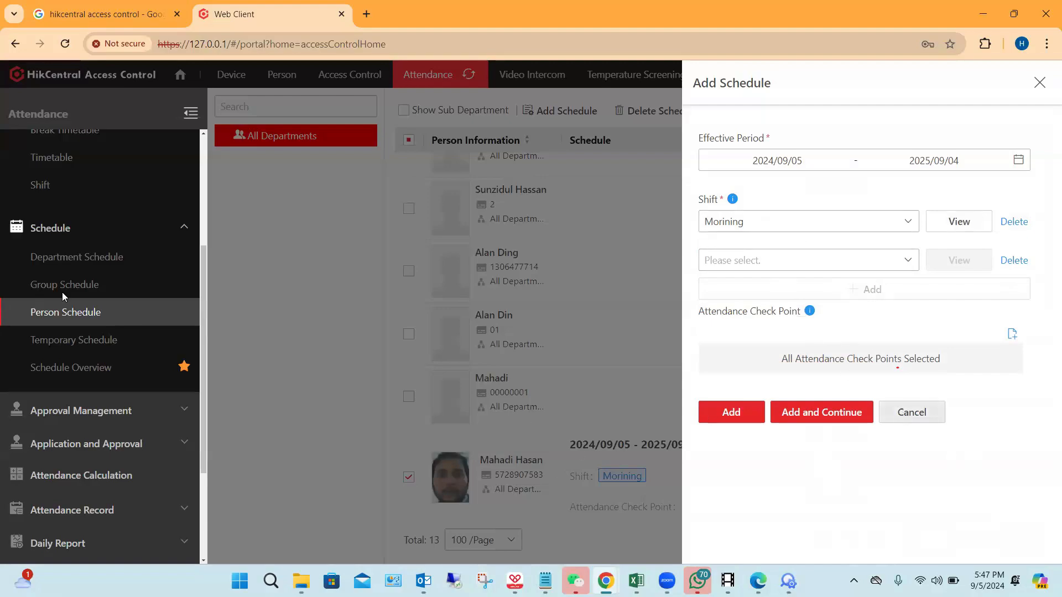
Step: Manually calculate the attendance results of all persons for the period 2024/09/01 to 2024/09/05
scroll(86, 282, "down", 2)
scroll(86, 282, "down", 1)
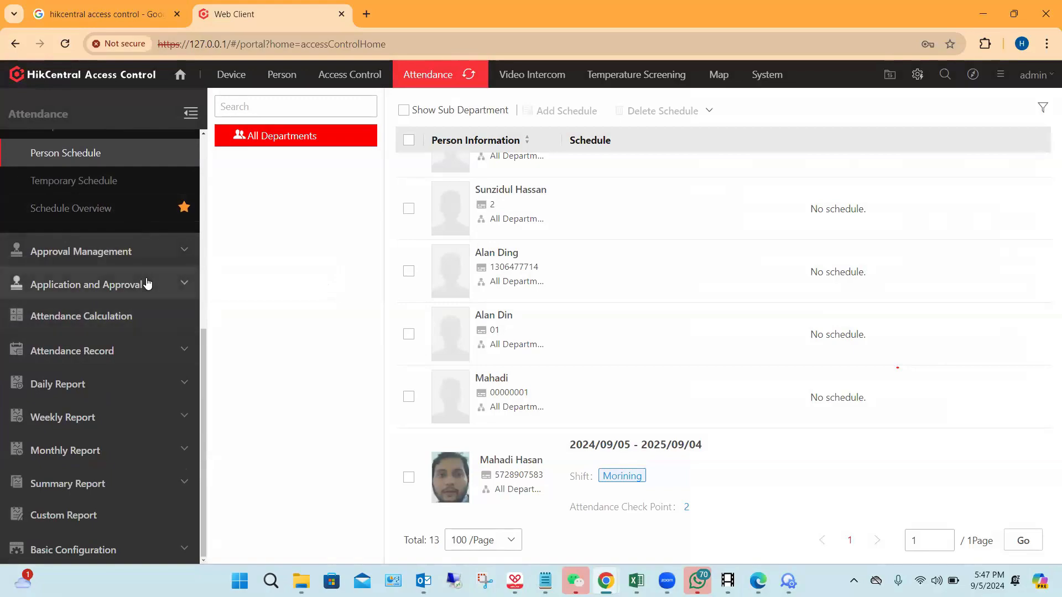
left_click(88, 318)
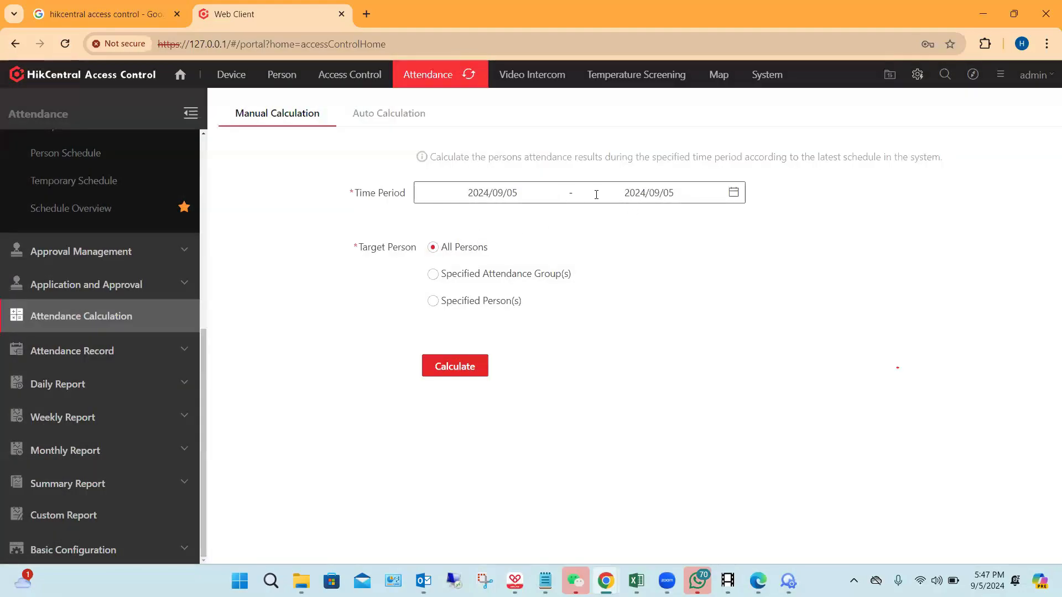
left_click(504, 192)
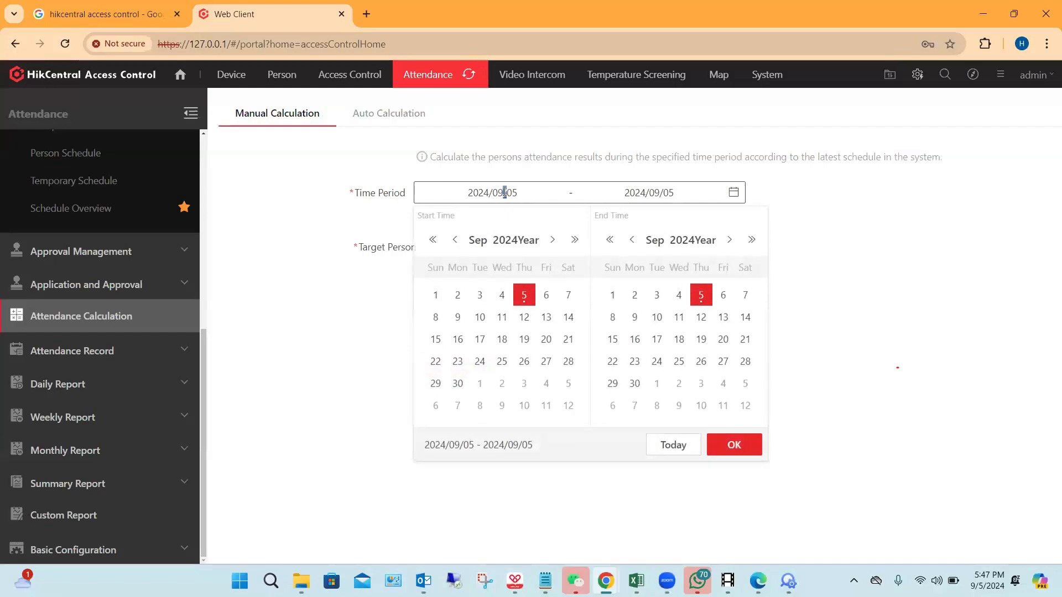
left_click(436, 298)
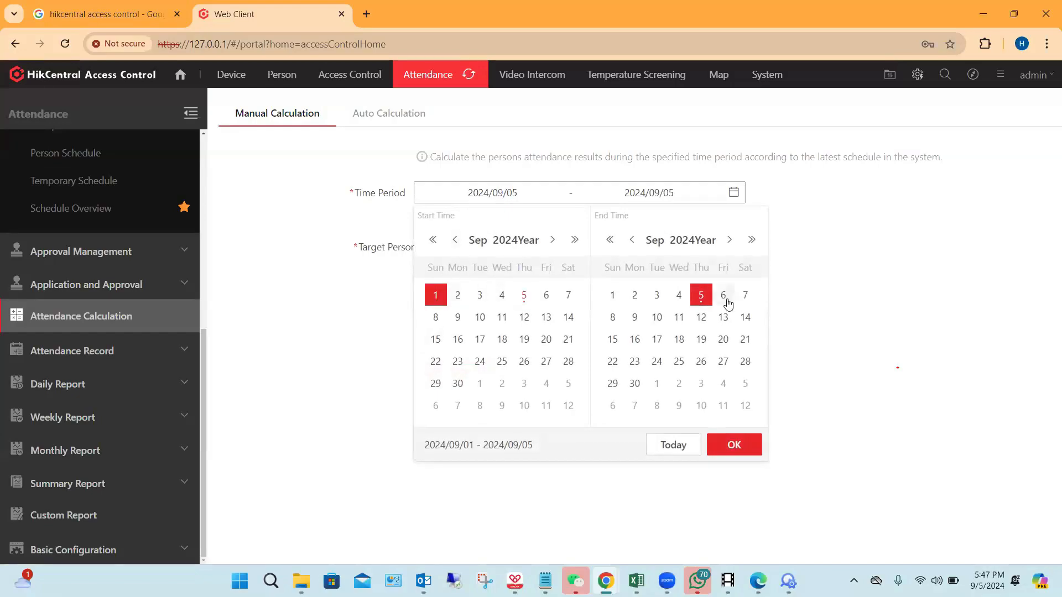
left_click(733, 444)
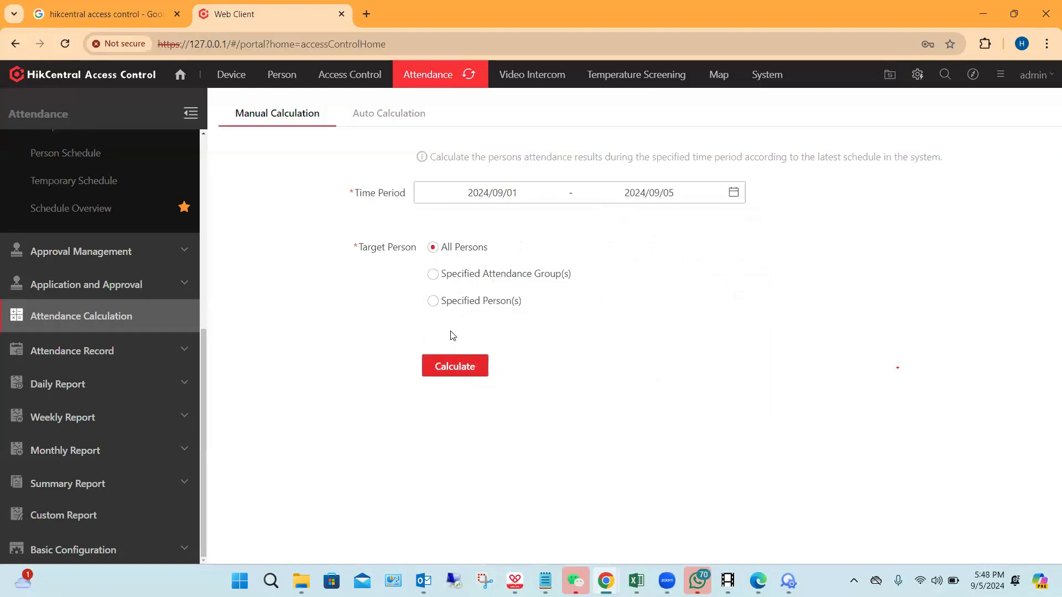
left_click(446, 369)
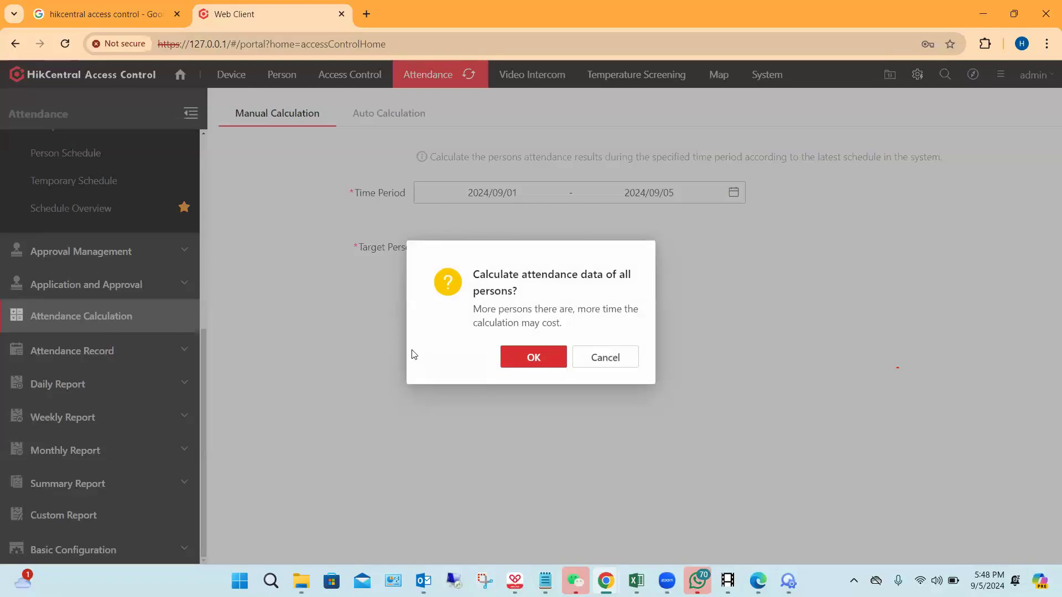
key("Return")
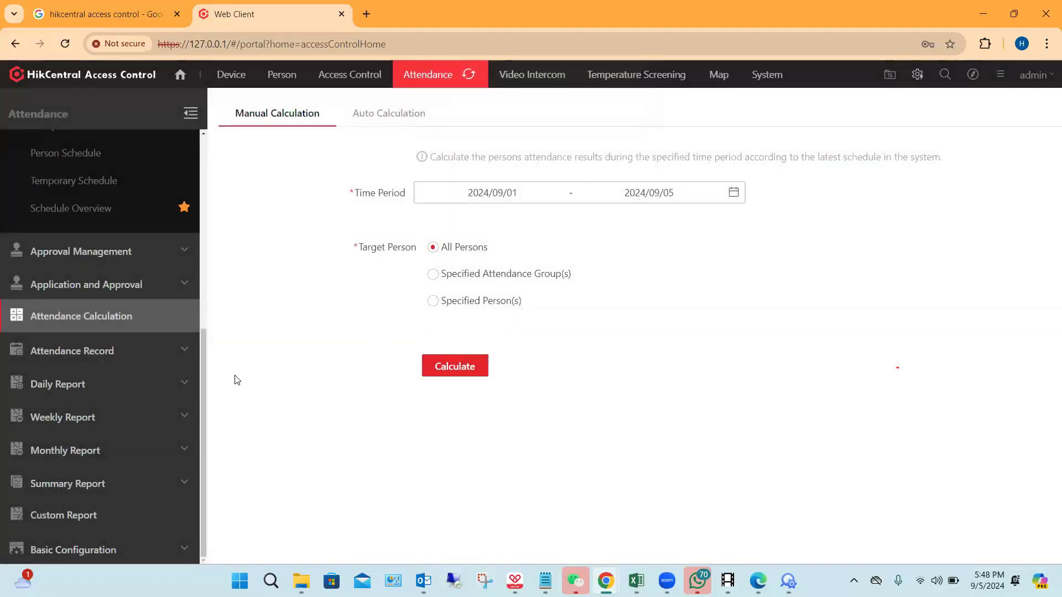
Step: Import the attendance transactions from all devices for the time range 2024/08/01 00:00:00 to 2024/09/05 23:59:59
left_click(173, 350)
scroll(173, 350, "down", 1)
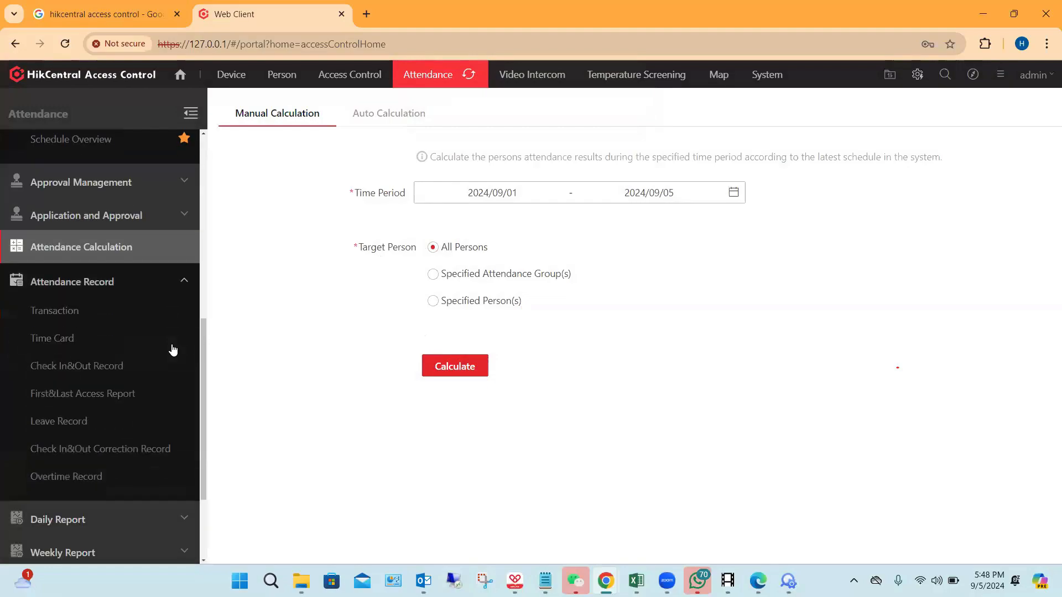
left_click(64, 311)
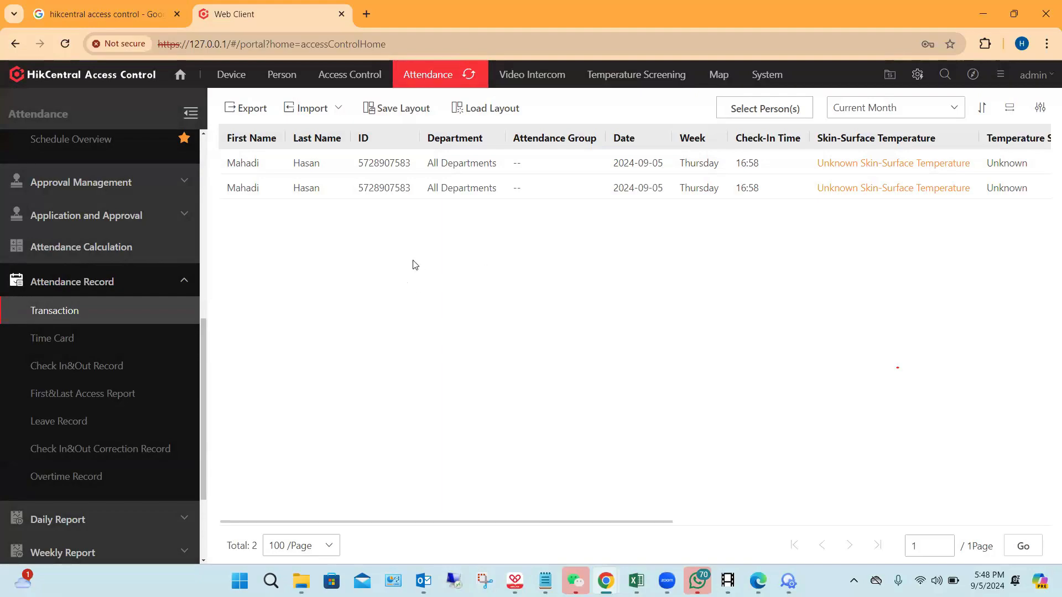
left_click(341, 108)
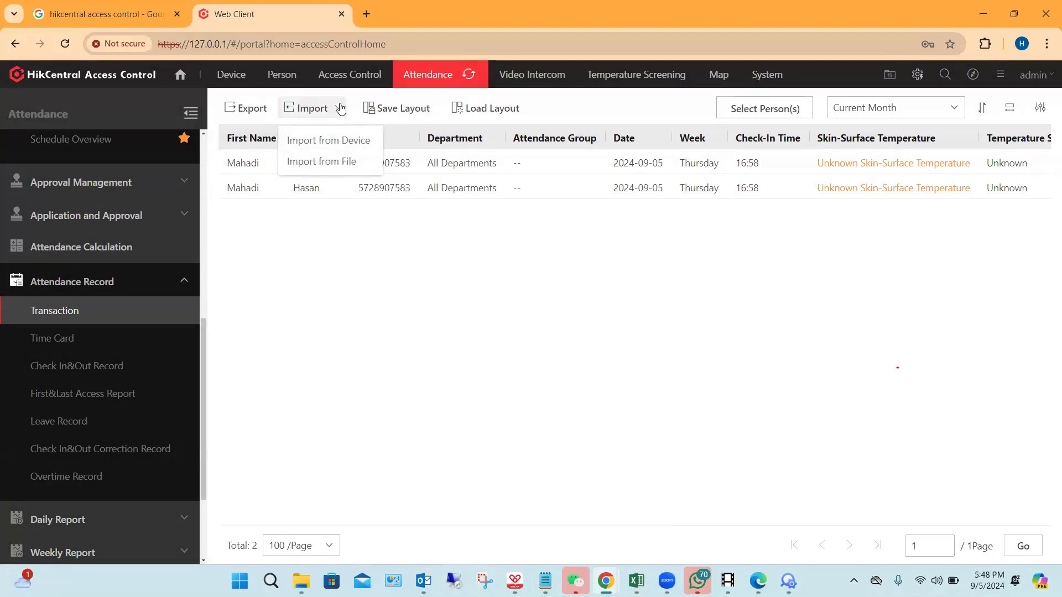
left_click(334, 142)
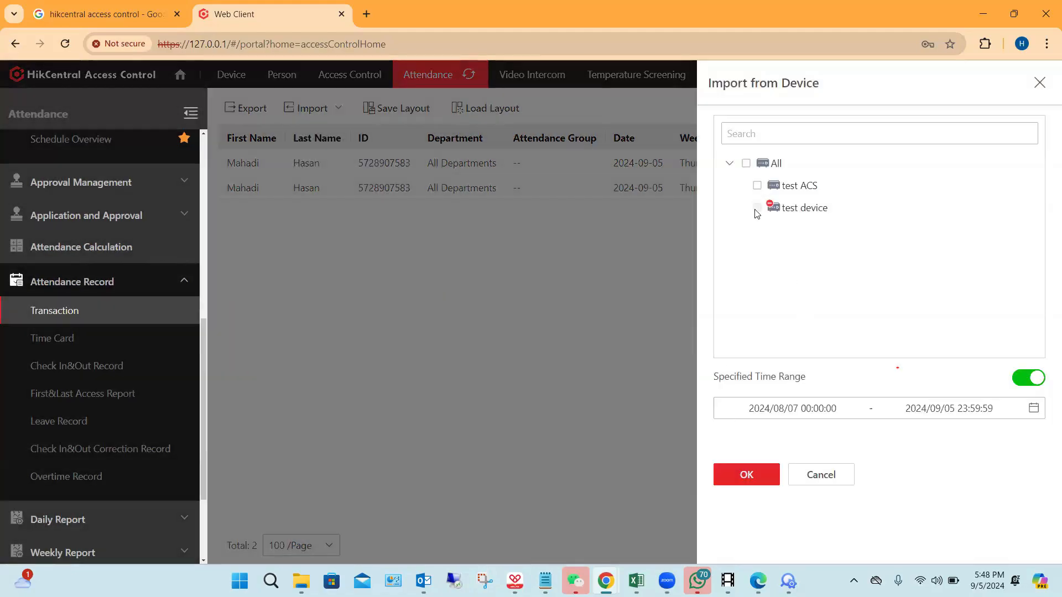
left_click(746, 163)
left_click(791, 408)
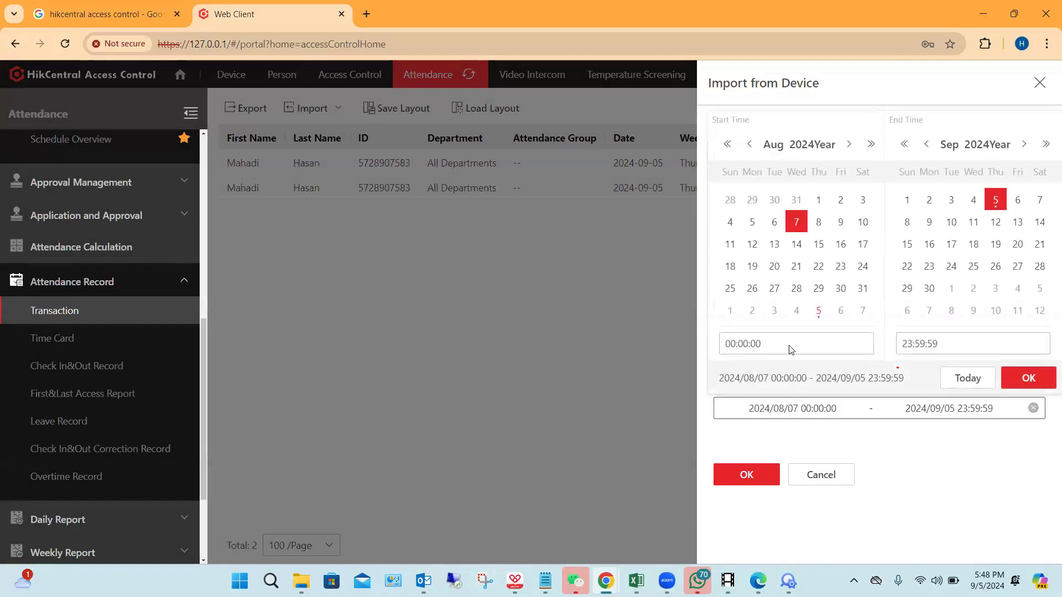
left_click(818, 200)
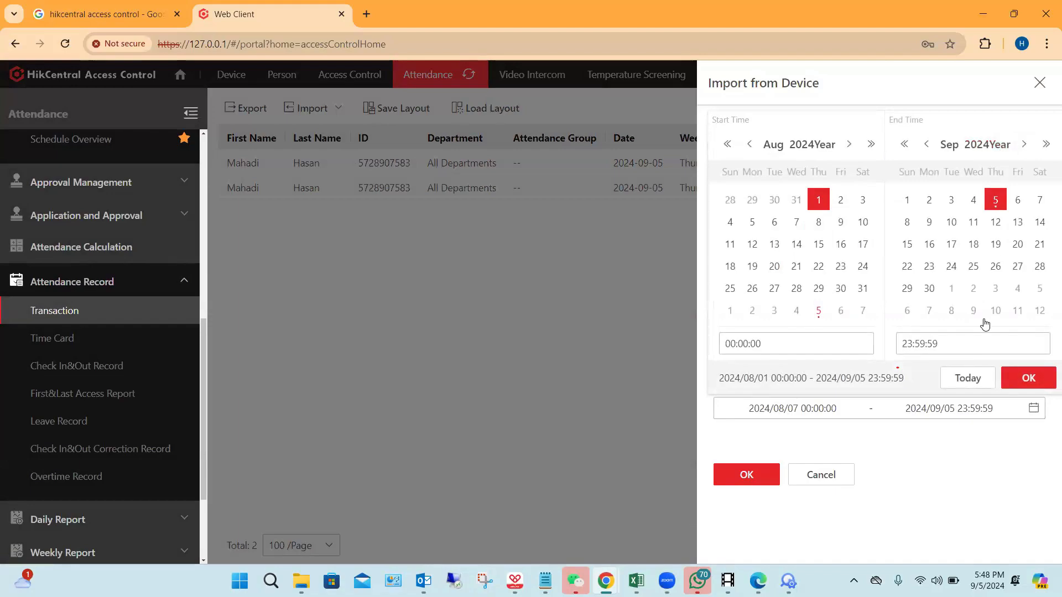
left_click(1023, 377)
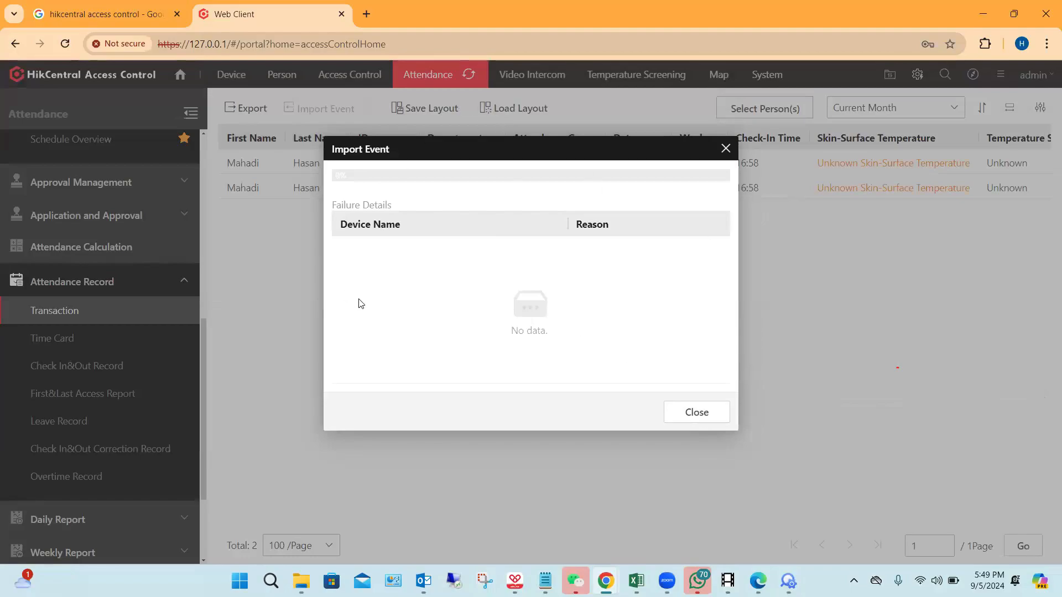
left_click(697, 412)
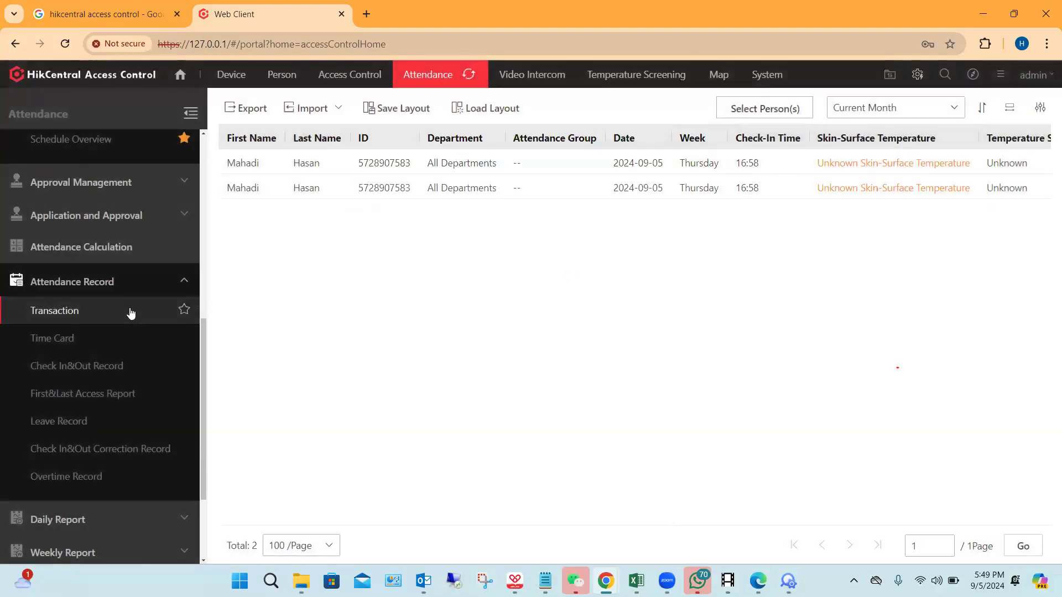
Step: View the Time Card records and filter them to Yesterday
scroll(131, 313, "down", 1)
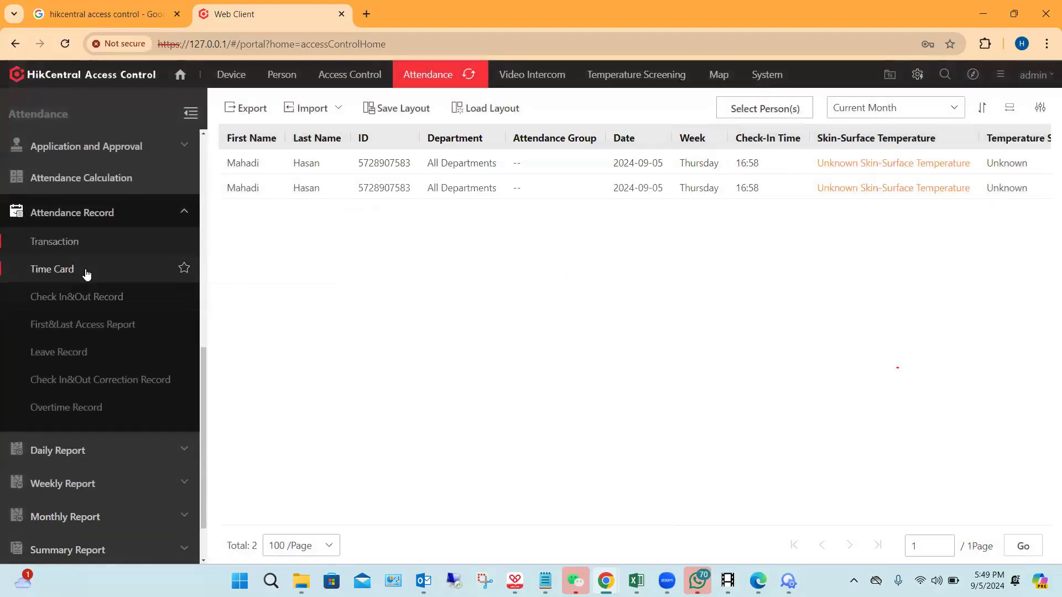
left_click(87, 273)
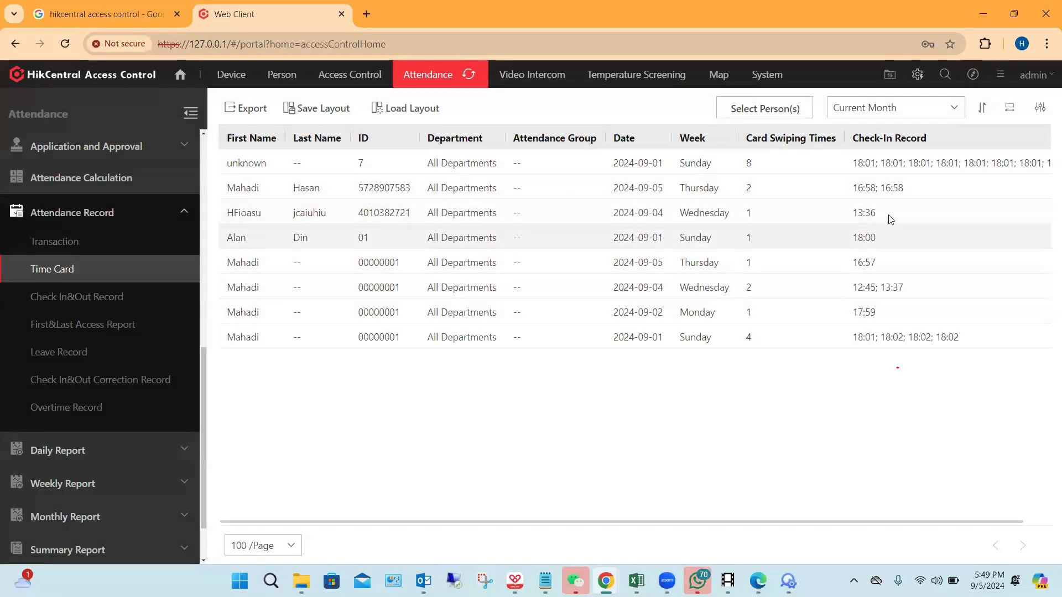
left_click(957, 110)
left_click(856, 153)
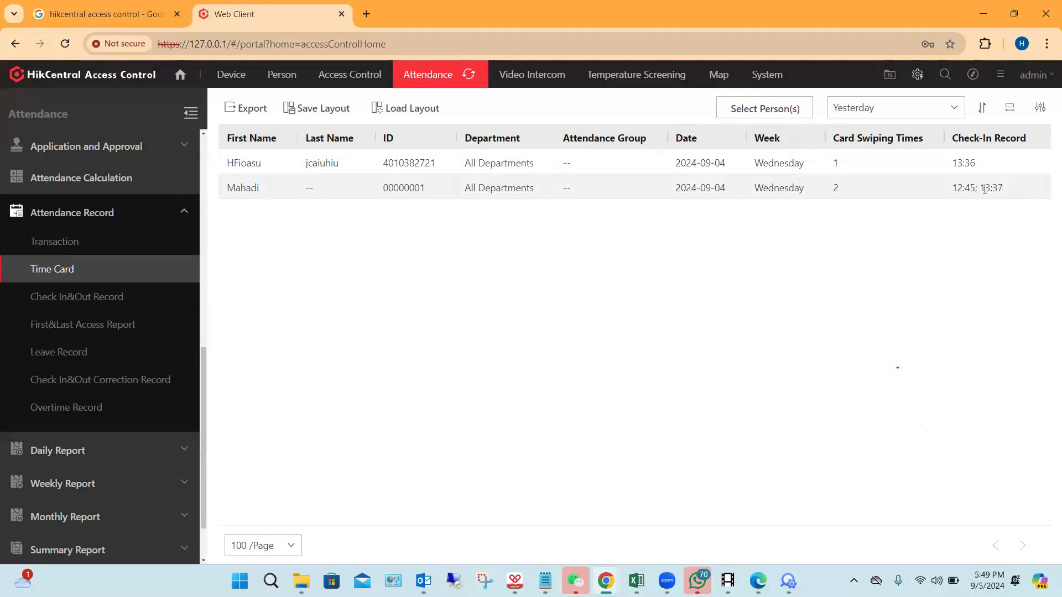
Step: Examine the current month's Check In&Out Record across all its columns, and check the available custom column items
left_click(79, 299)
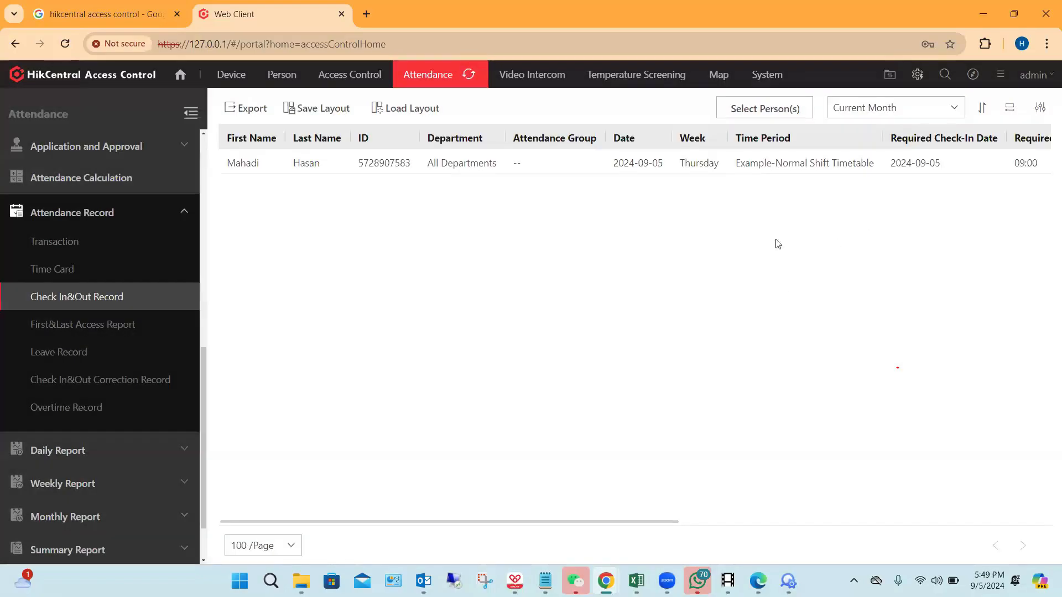
left_click_drag(360, 524, 425, 529)
scroll(426, 529, "right", 5)
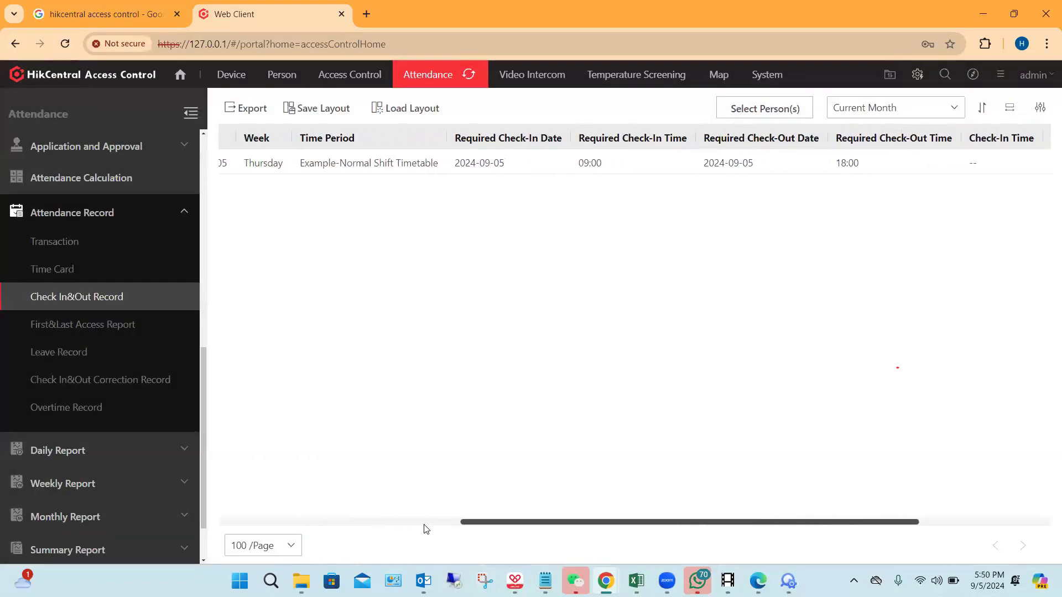
scroll(425, 529, "right", 3)
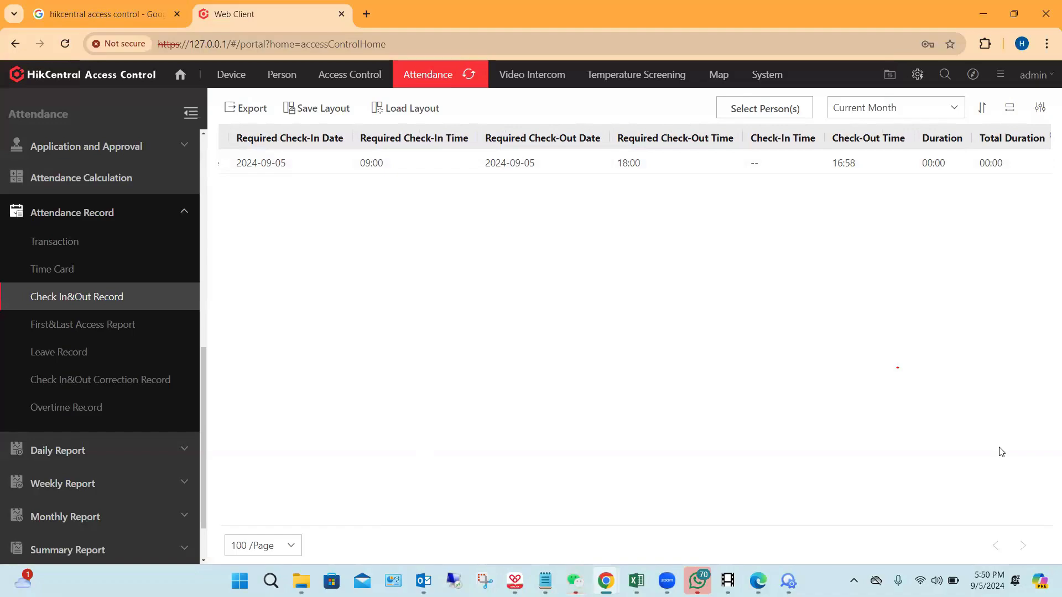
left_click_drag(735, 526, 827, 526)
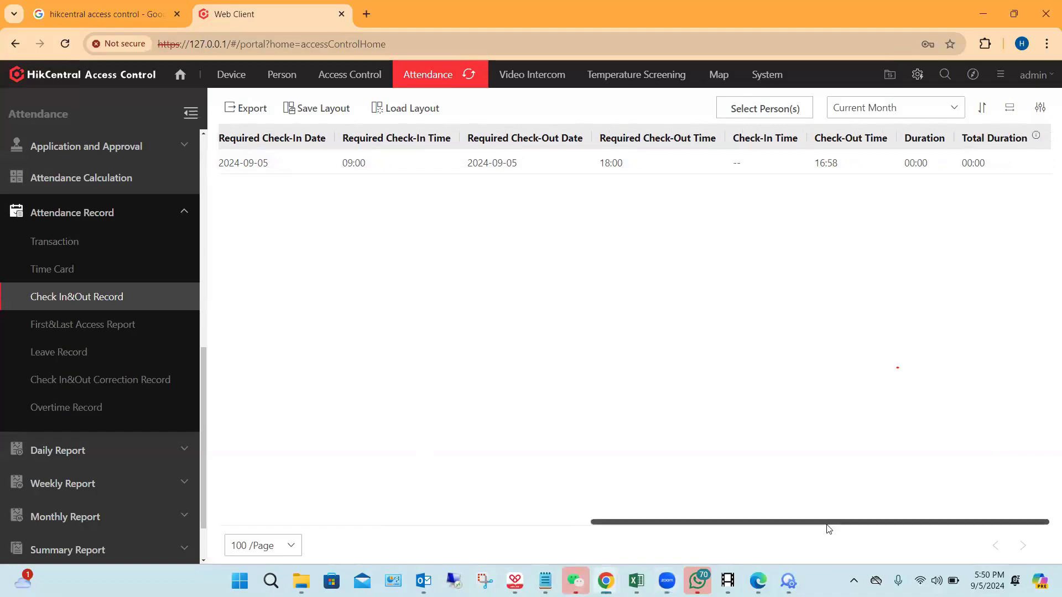
left_click(1039, 110)
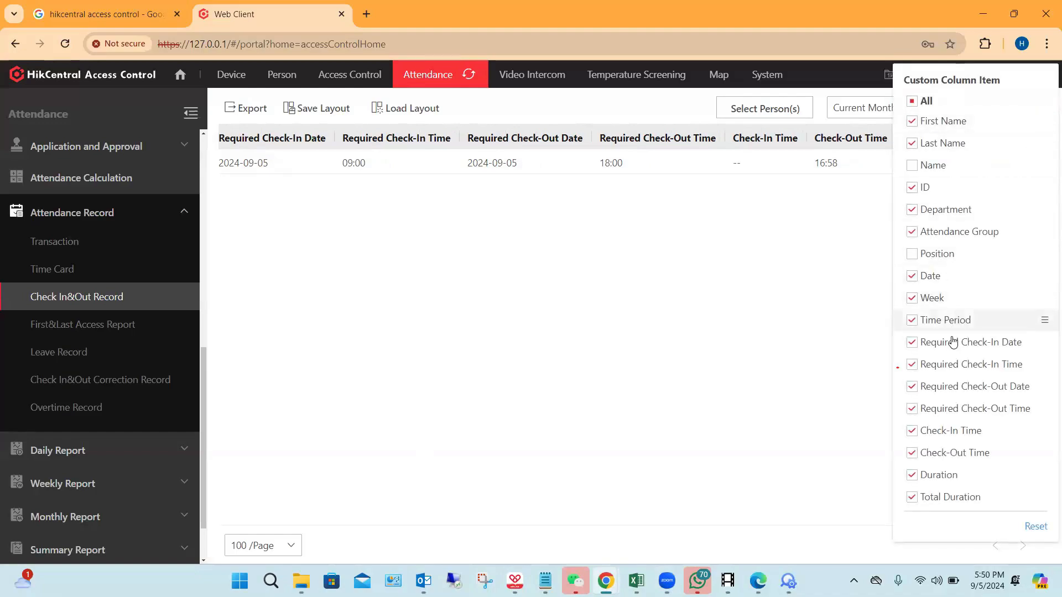
left_click(749, 314)
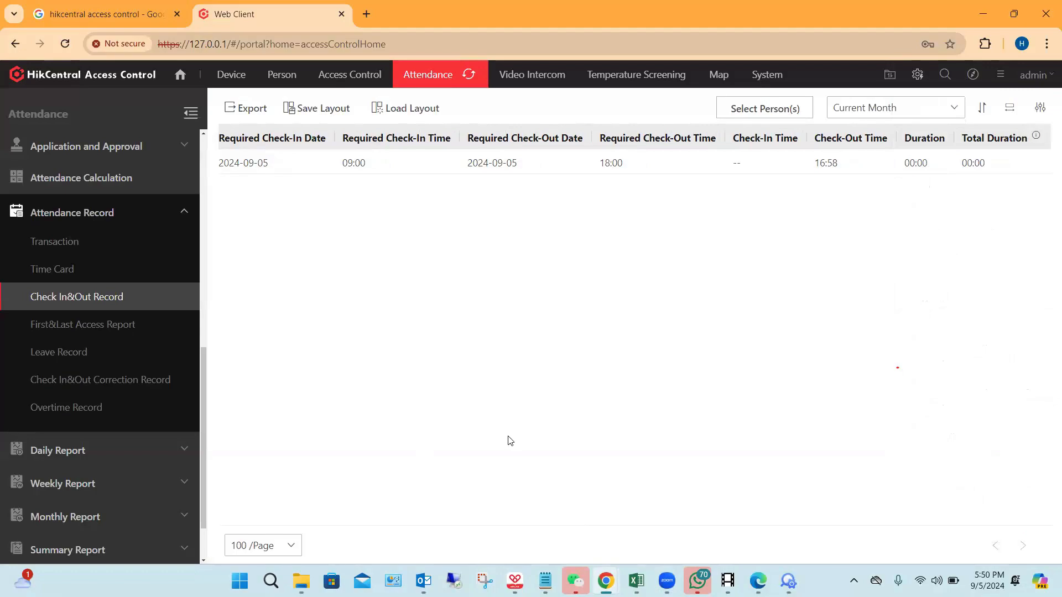
Step: Set the Check In&Out Record export to PDF with a customized export format on A4 paper
scroll(175, 334, "down", 2)
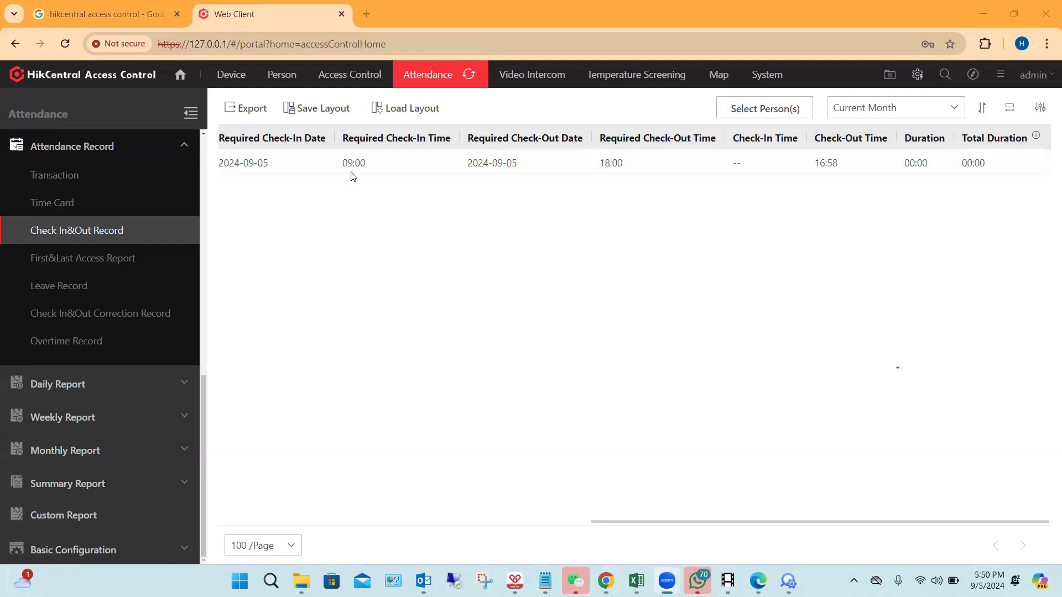
left_click(256, 110)
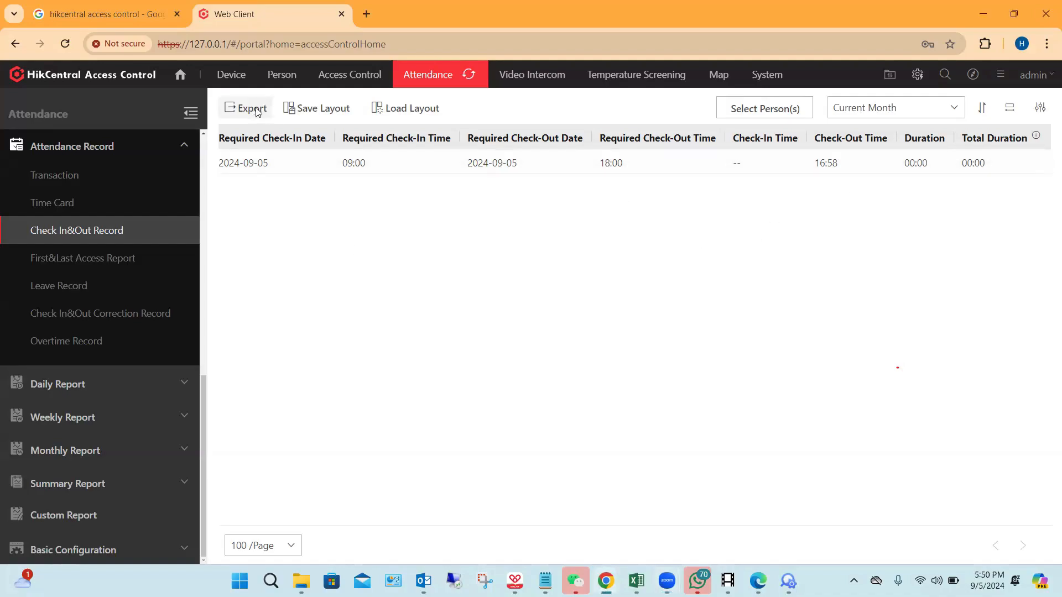
left_click(256, 110)
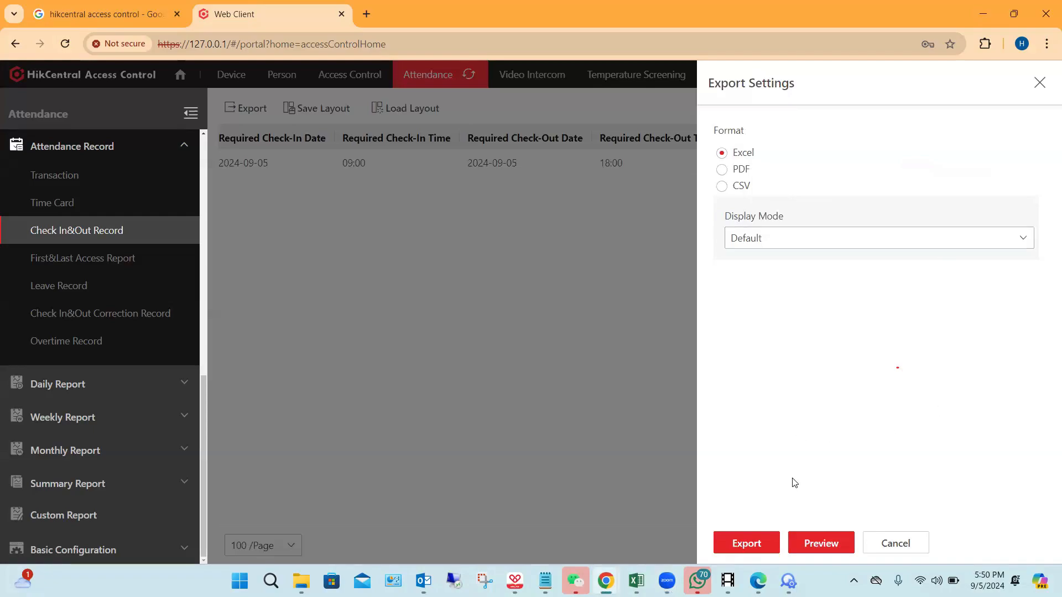
left_click(722, 169)
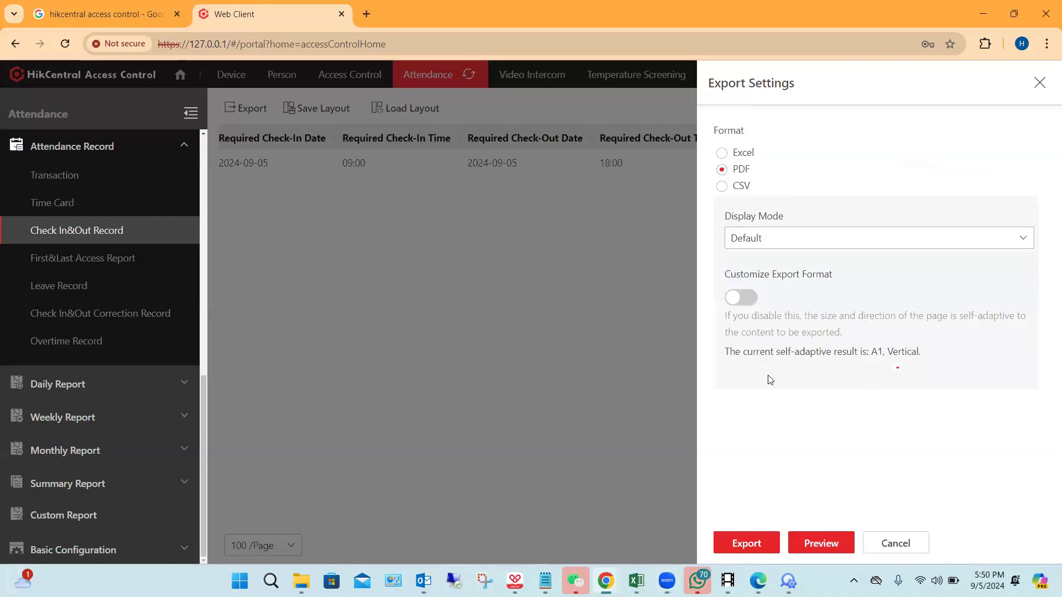
left_click(750, 308)
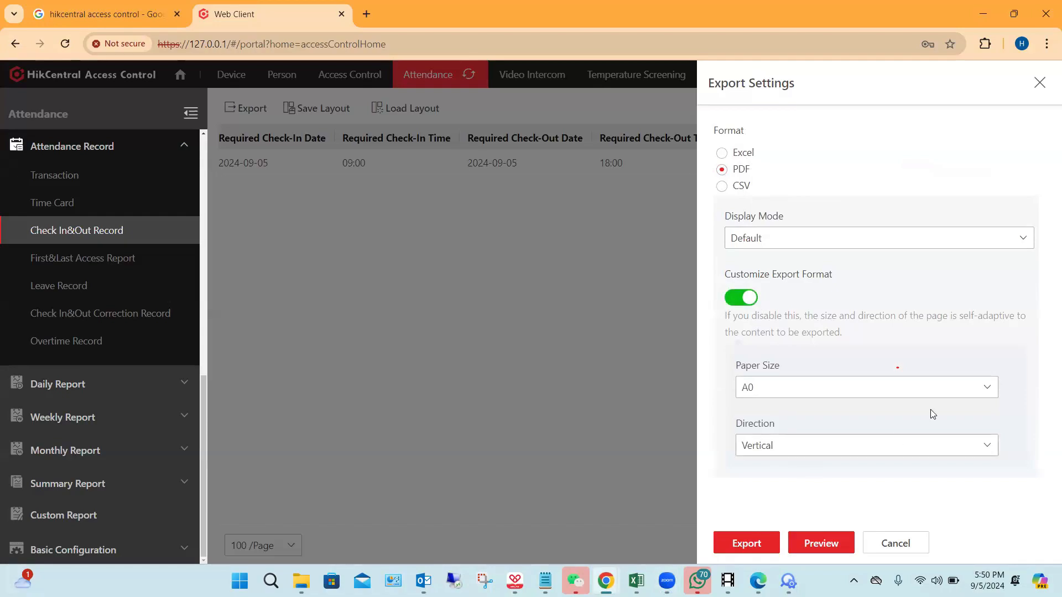
left_click(989, 387)
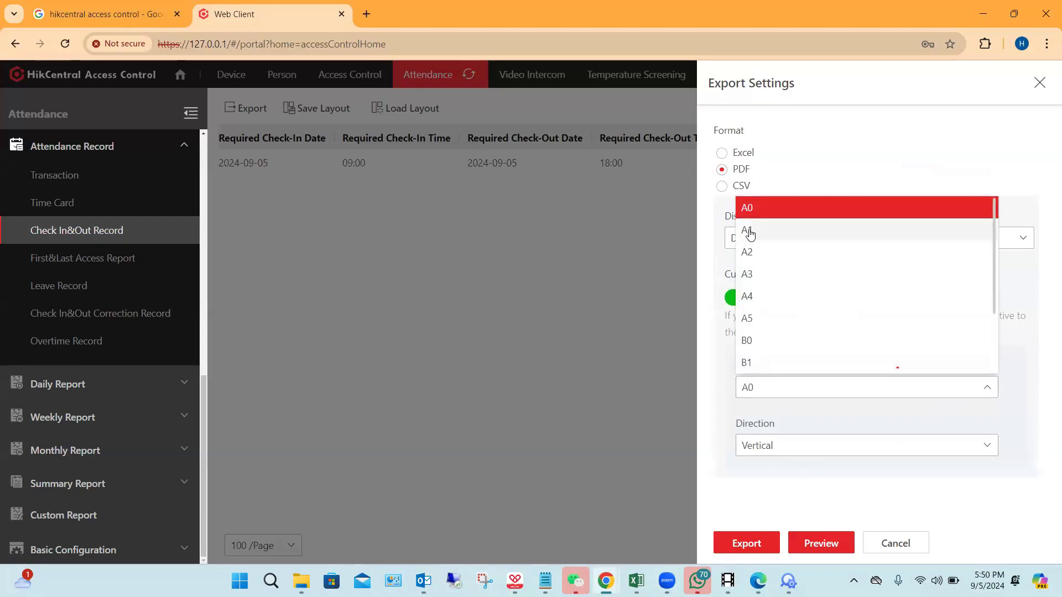
left_click(750, 299)
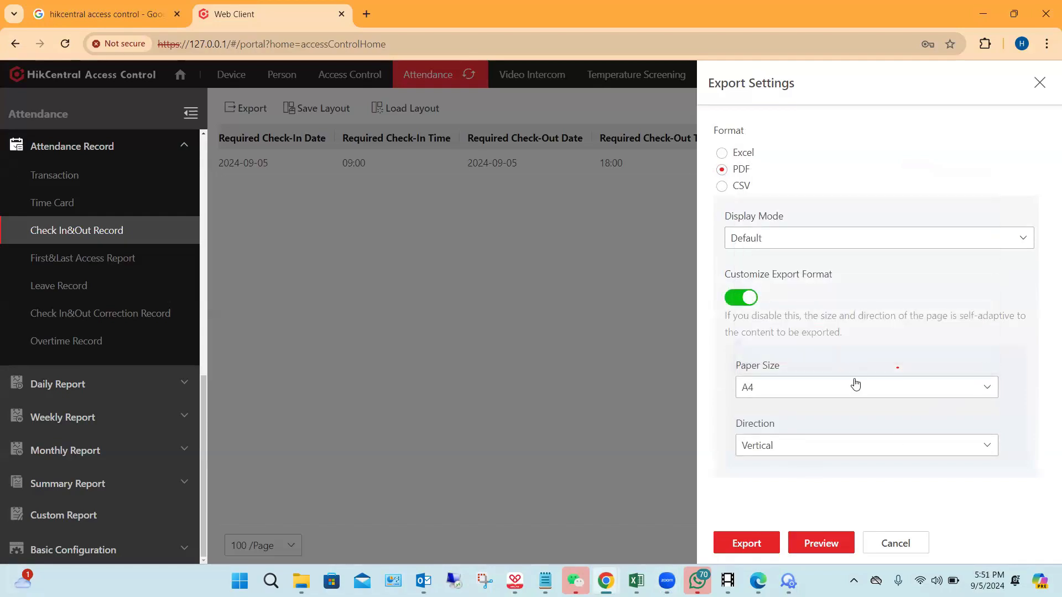
Step: Try the Horizontal page direction, set it back to Vertical, and preview the PDF export
left_click(988, 448)
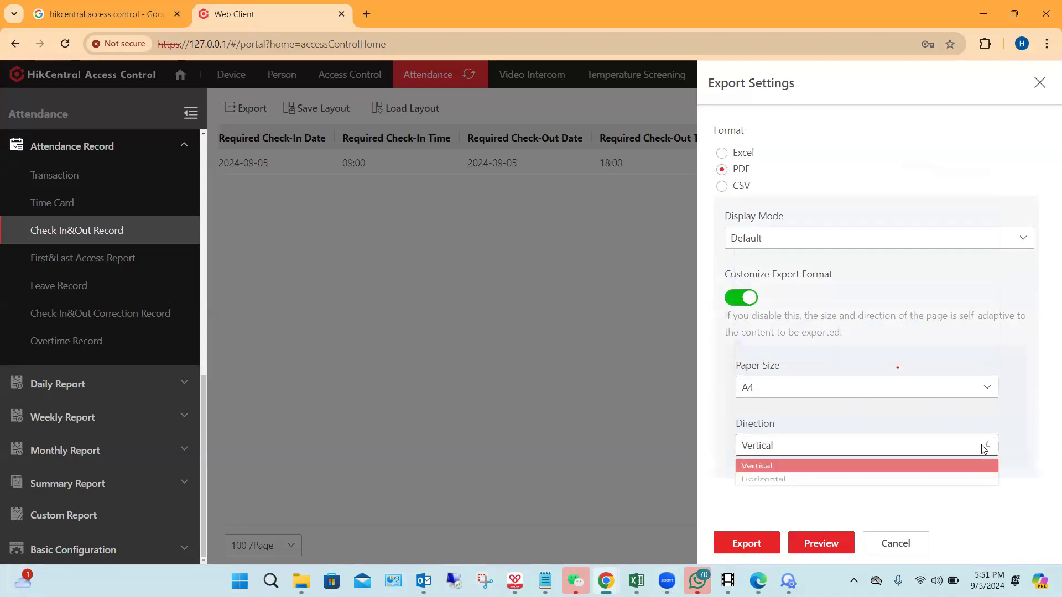
left_click(830, 492)
left_click(969, 449)
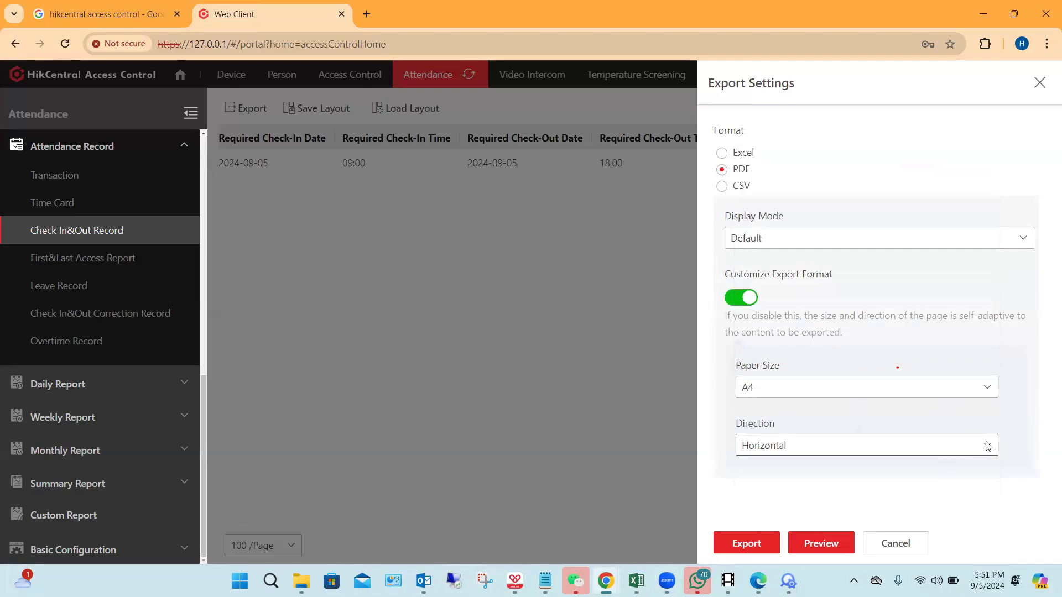
left_click(811, 467)
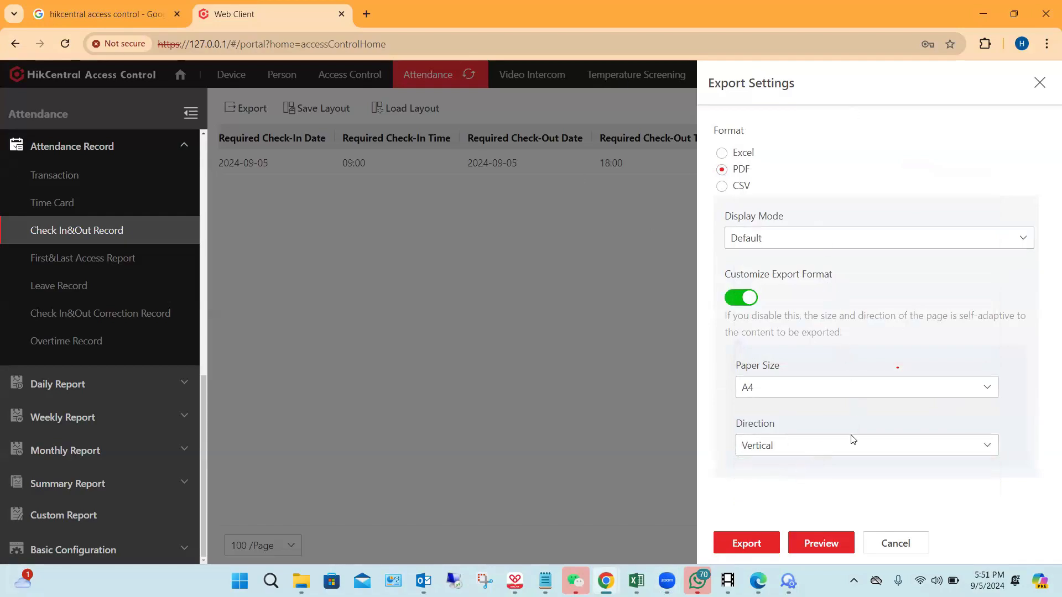
left_click(822, 545)
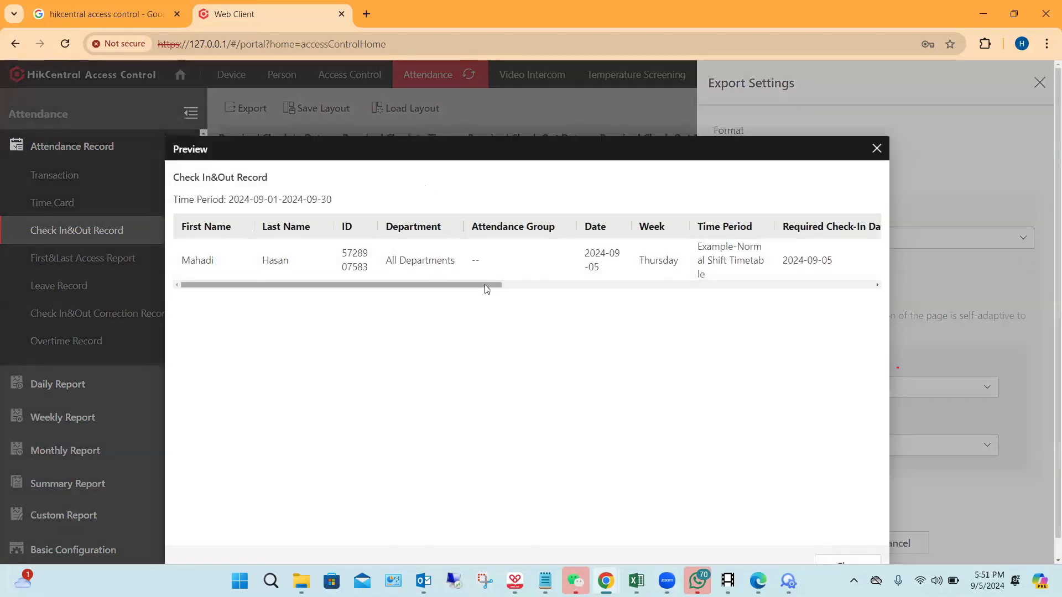
Step: Look over the Check In&Out Record export preview, close it, and cancel the export settings
left_click_drag(494, 285, 424, 275)
left_click(877, 149)
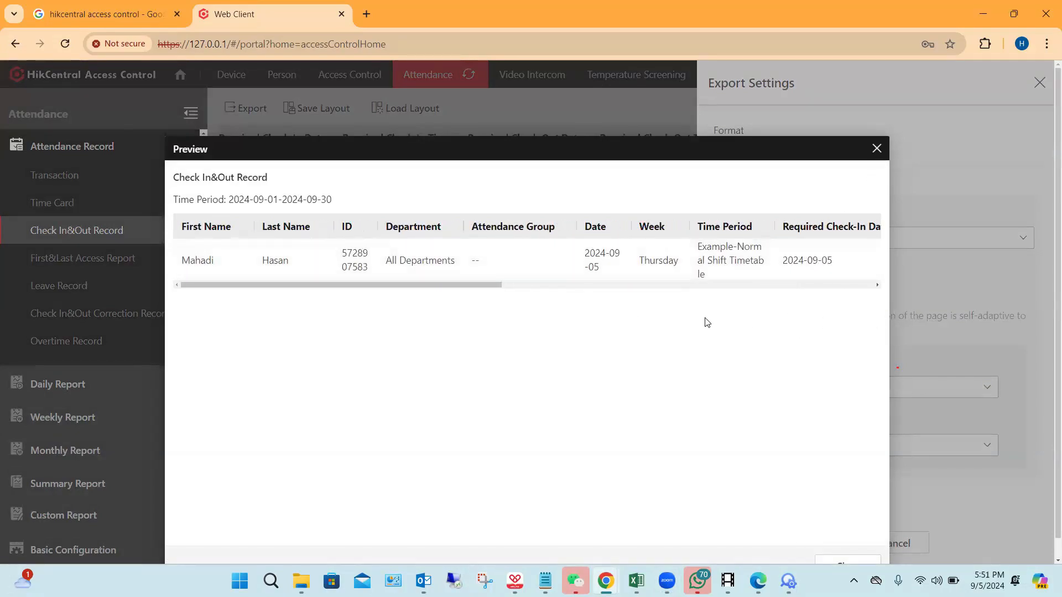
left_click(894, 543)
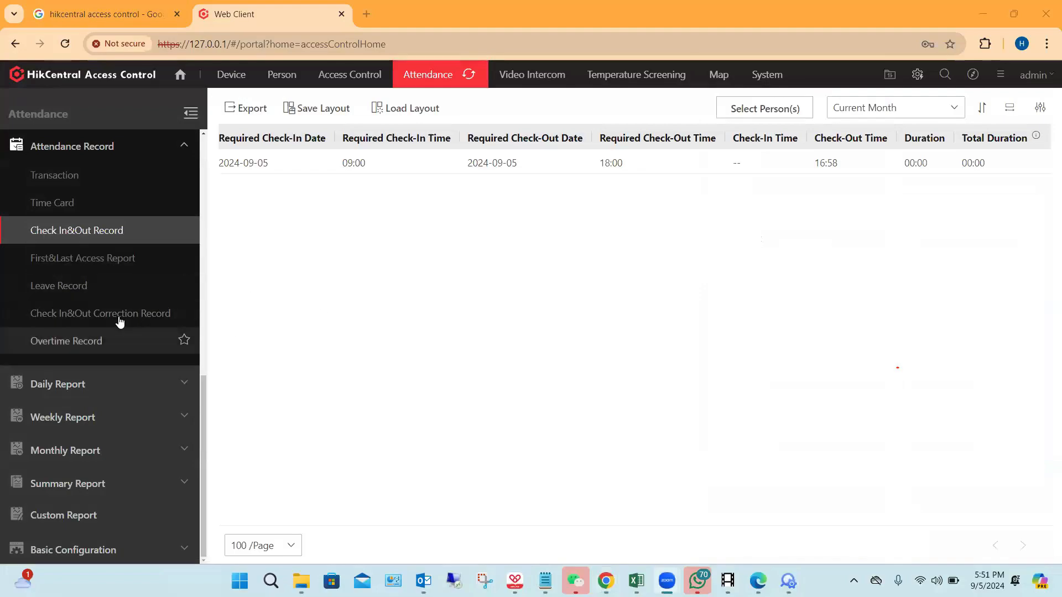
Step: View the Check In&Out Correction Record for Current Week and for Last 3 Months
left_click(88, 317)
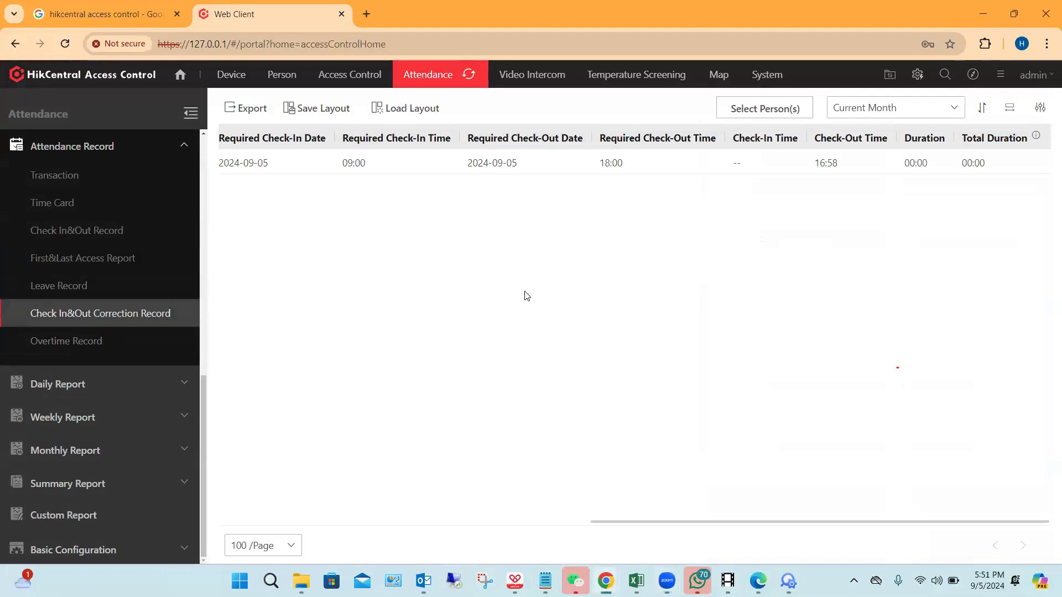
left_click(126, 323)
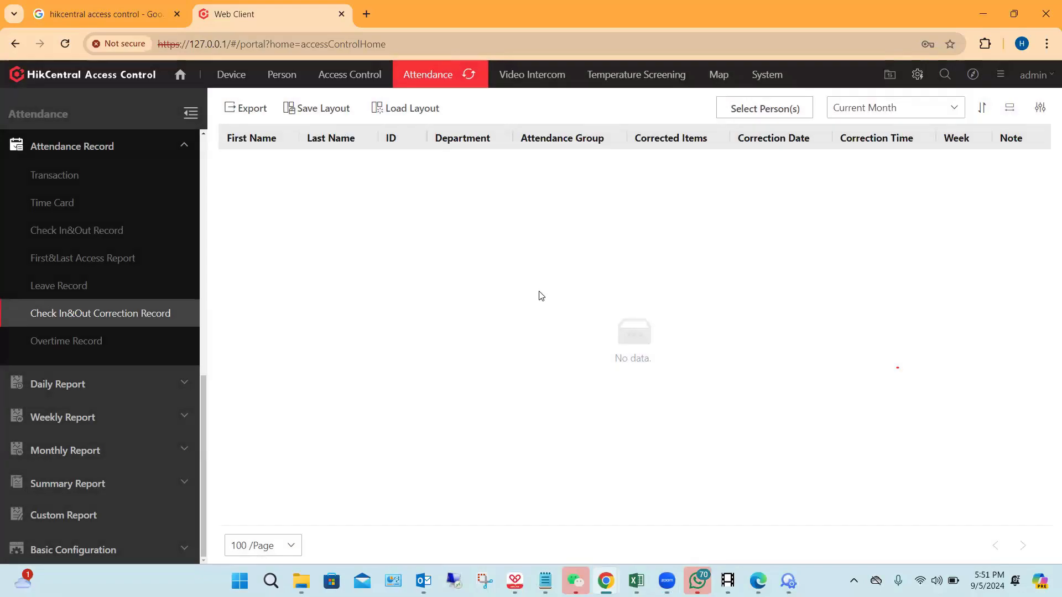
left_click(953, 108)
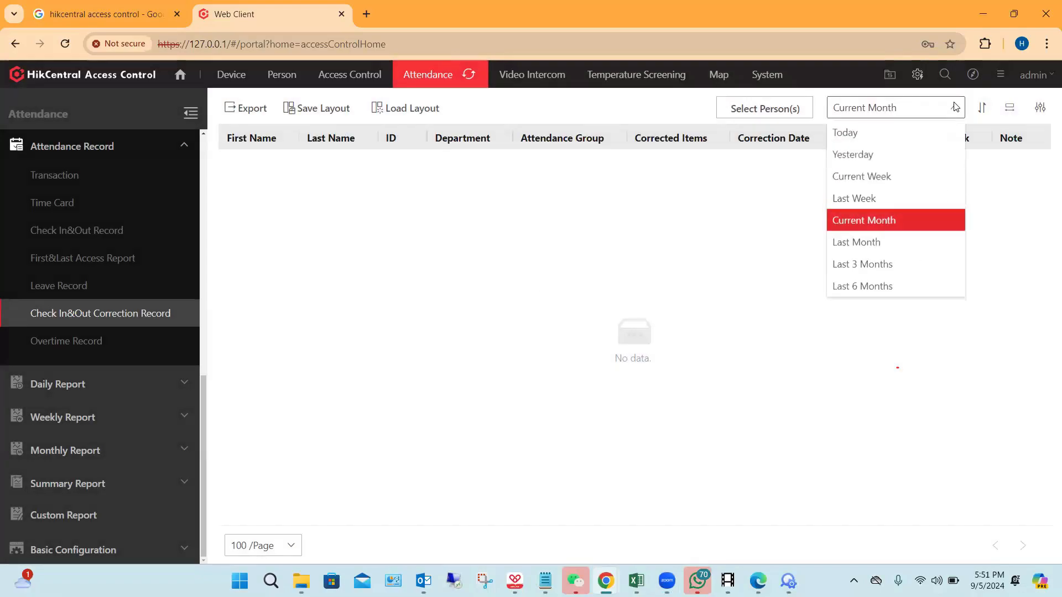
left_click(869, 175)
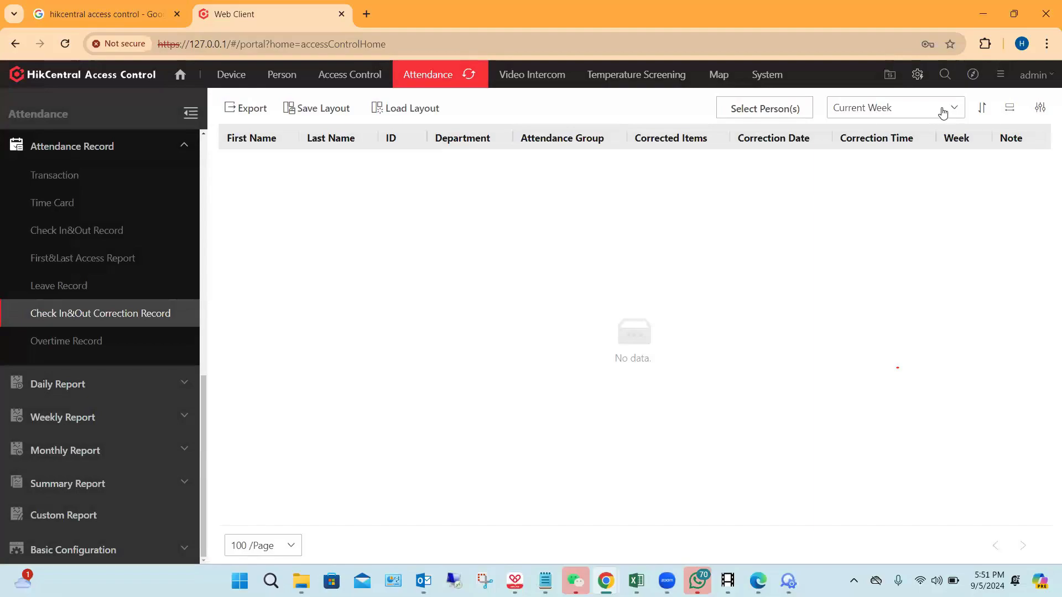
left_click(942, 112)
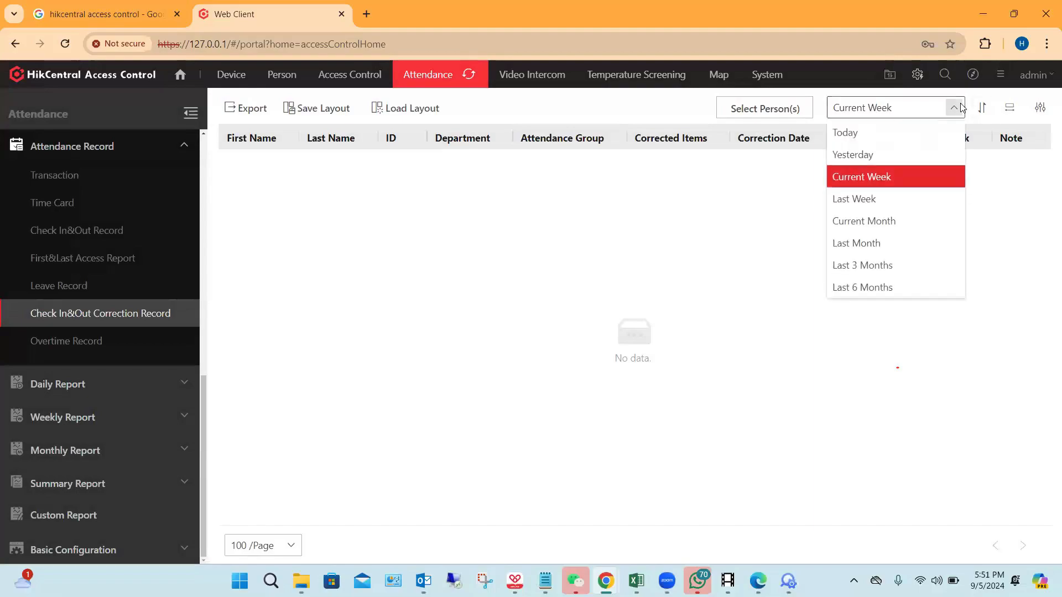
left_click(957, 109)
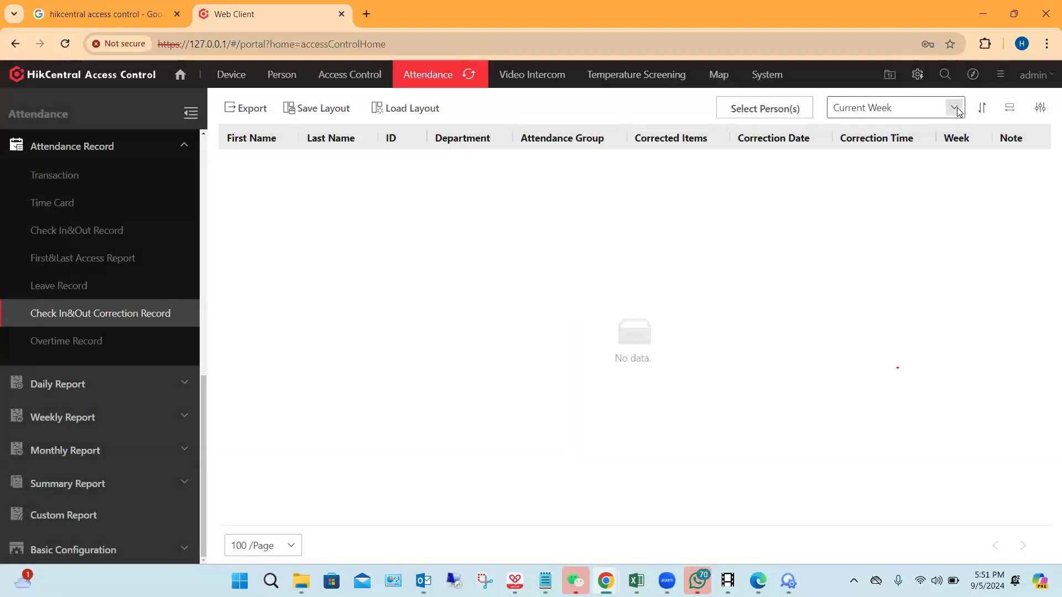
left_click(957, 110)
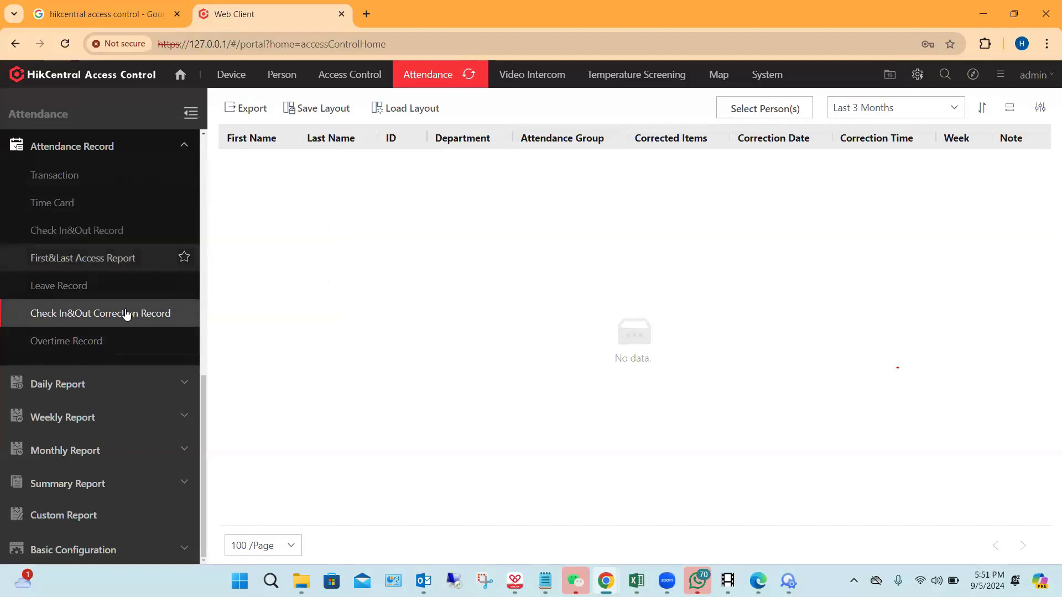
Step: View the Overtime Record, and view the daily Total Time Card report for Current Month
left_click(89, 341)
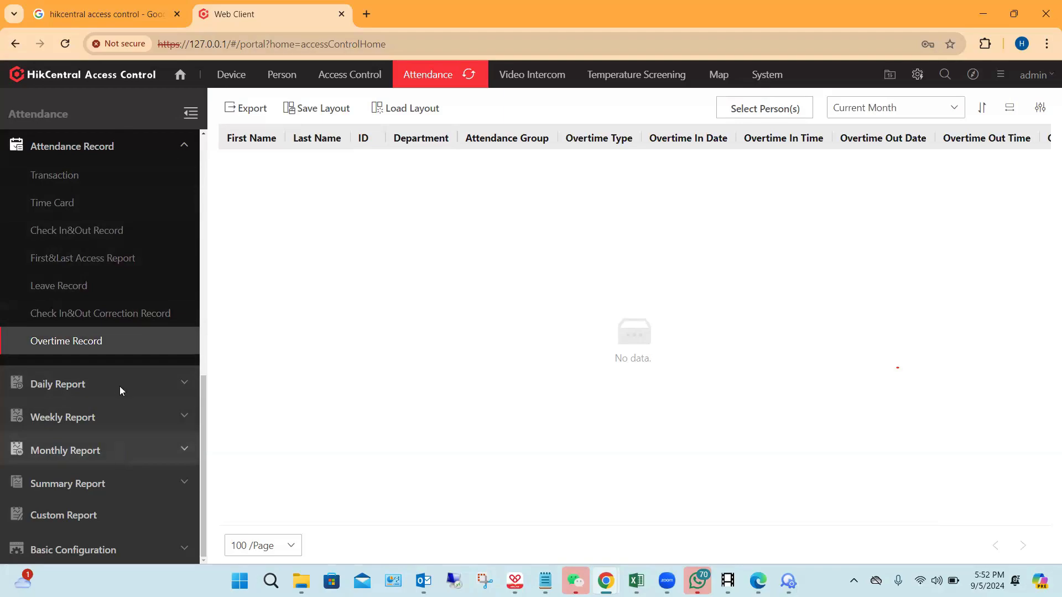
left_click(169, 392)
scroll(138, 326, "down", 5)
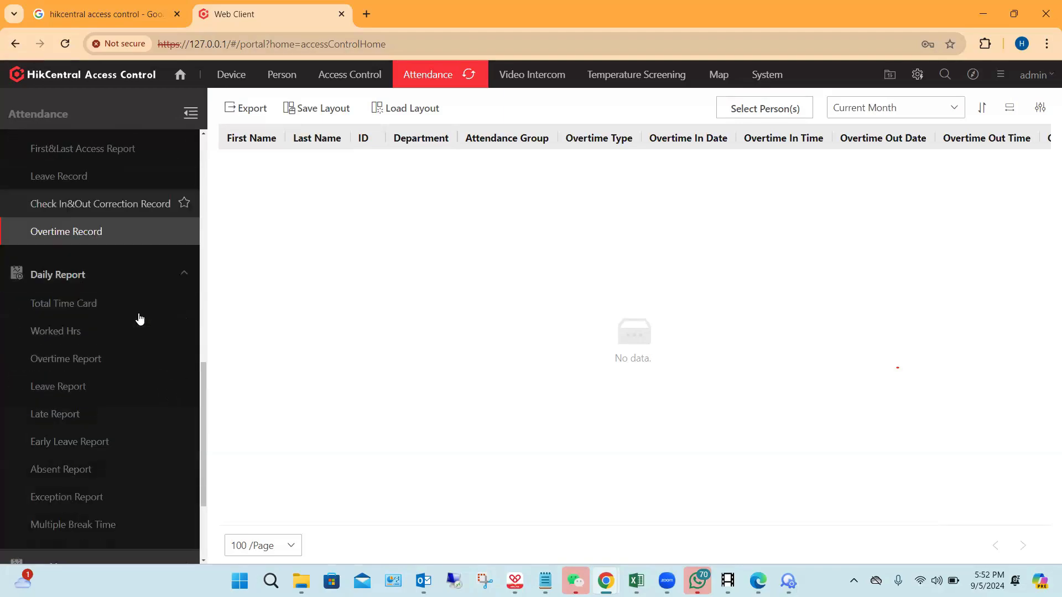
left_click(62, 278)
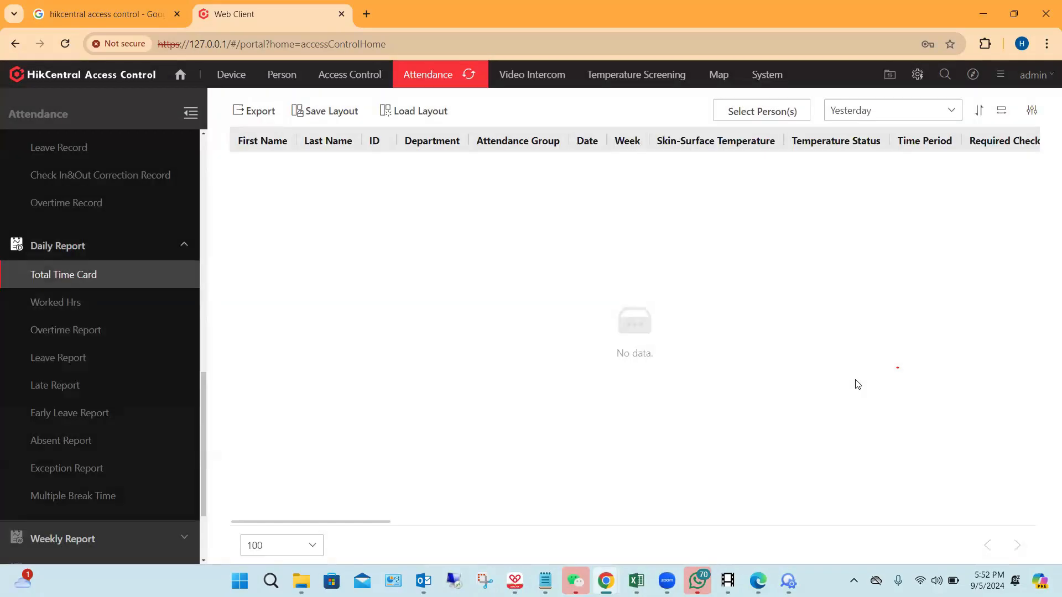
left_click(953, 114)
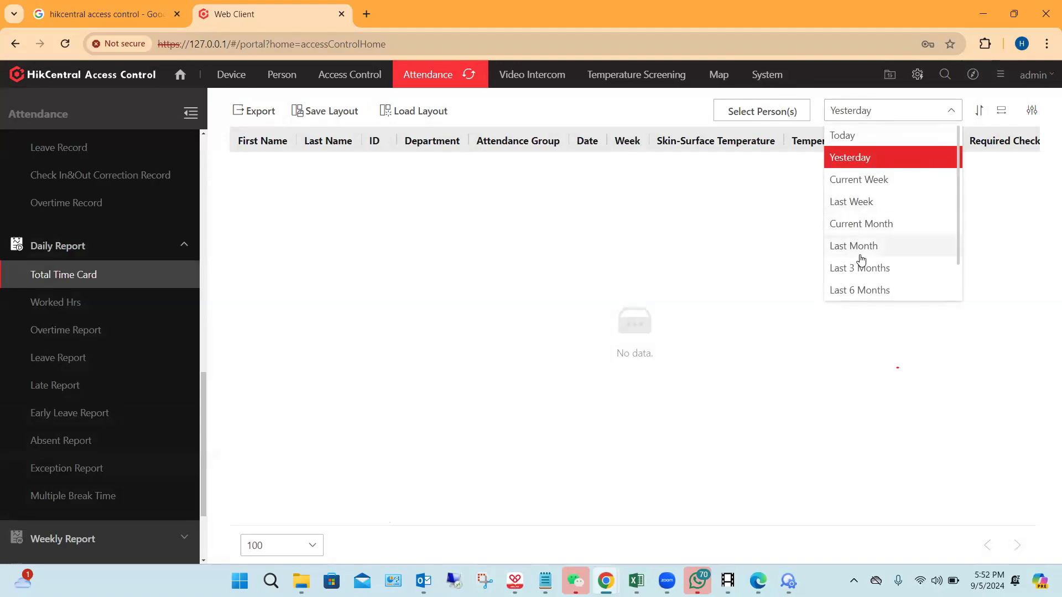
left_click(858, 226)
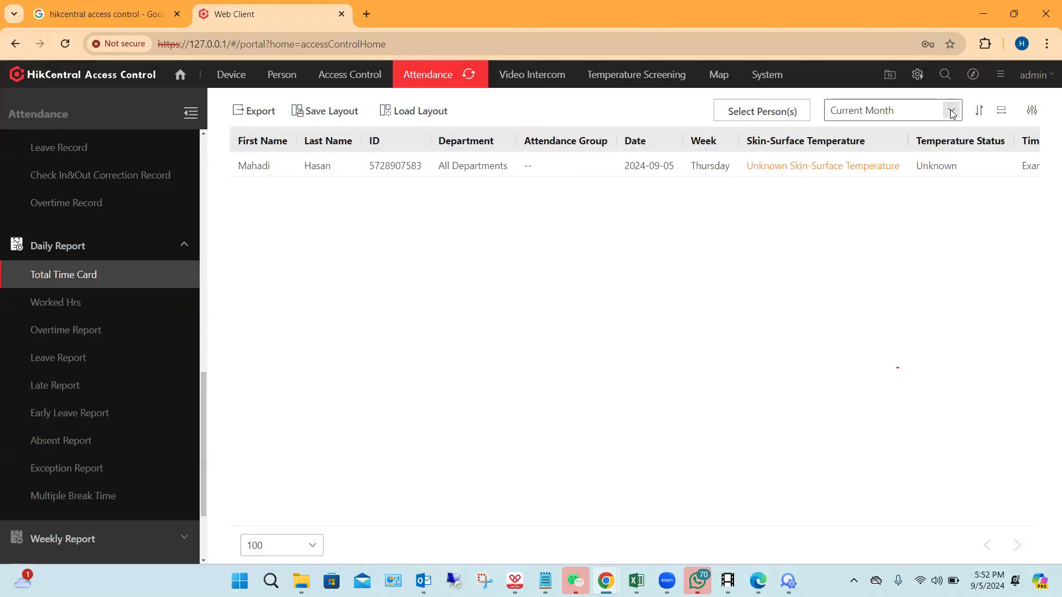
Step: Switch the Total Time Card period to Last Month and back to Current Month
left_click(952, 114)
left_click(846, 247)
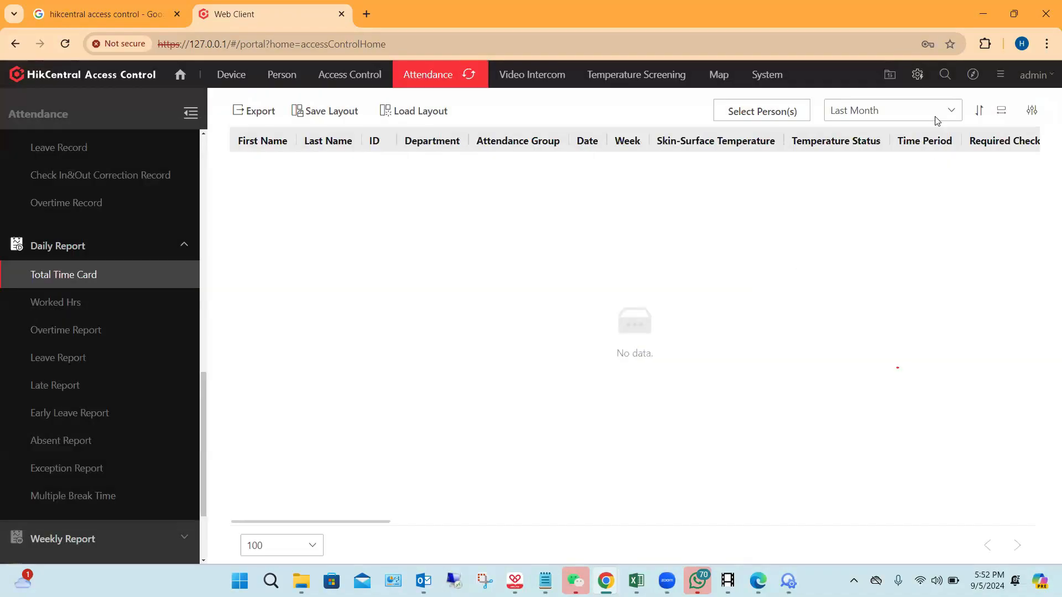
left_click(936, 121)
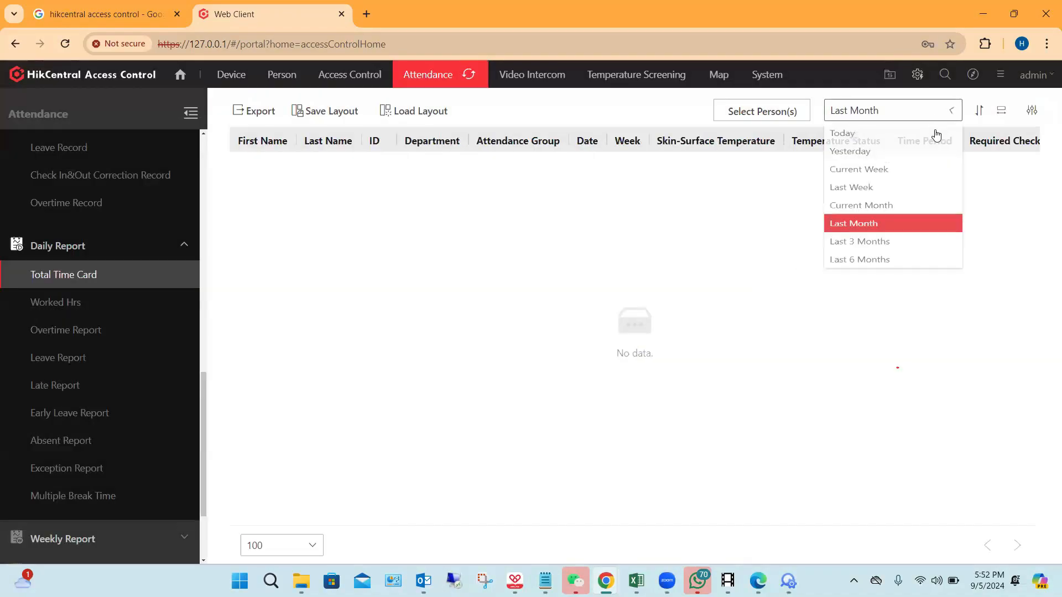
left_click(853, 228)
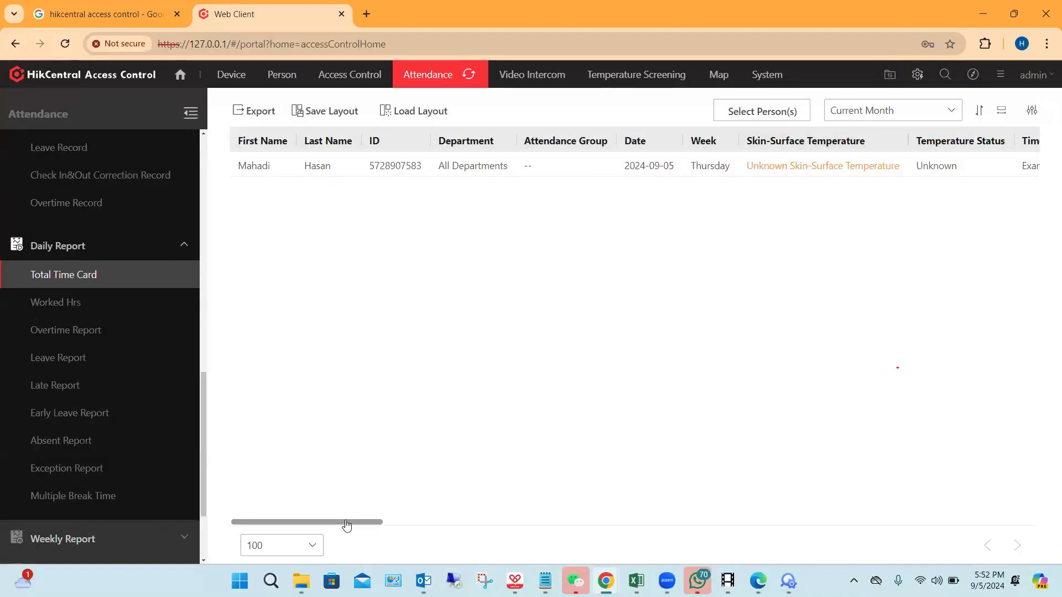
Step: Examine the Total Time Card columns from the required and actual check times through the overtime and leave types
left_click_drag(346, 525, 413, 528)
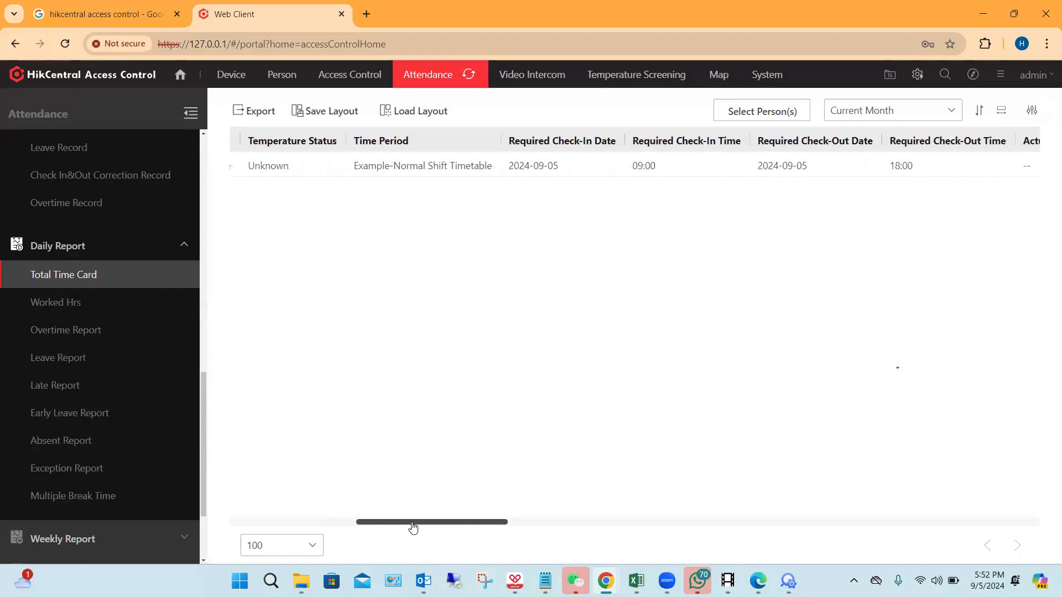
scroll(412, 528, "right", 4)
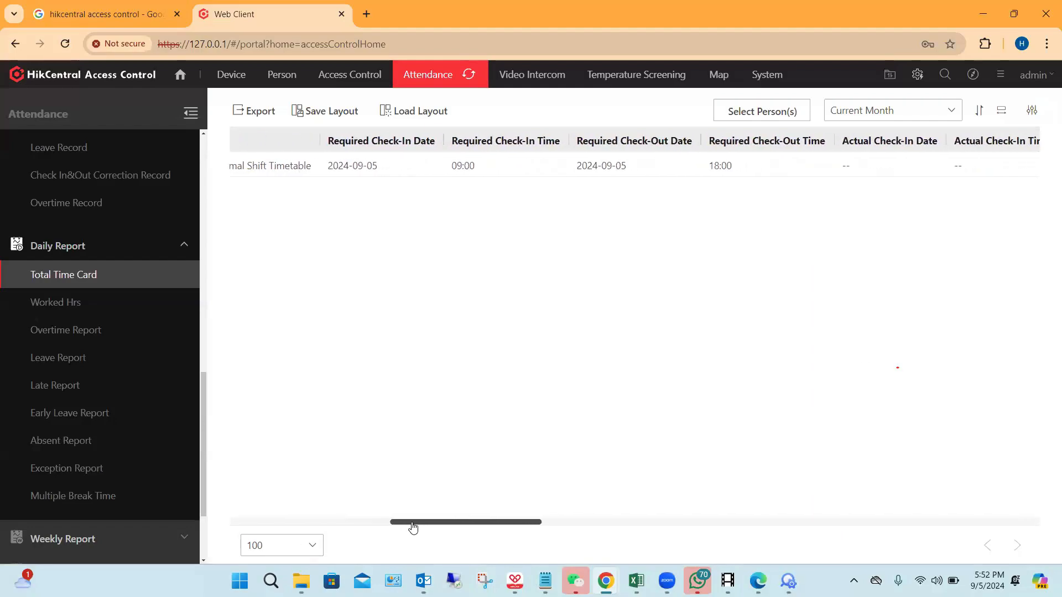
scroll(413, 528, "right", 5)
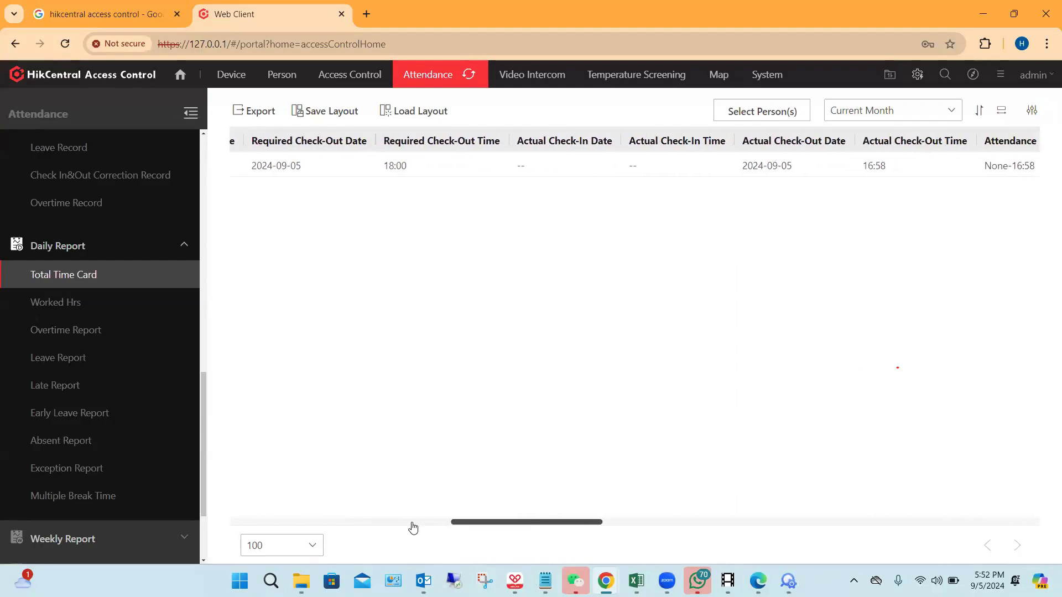
scroll(412, 528, "right", 1)
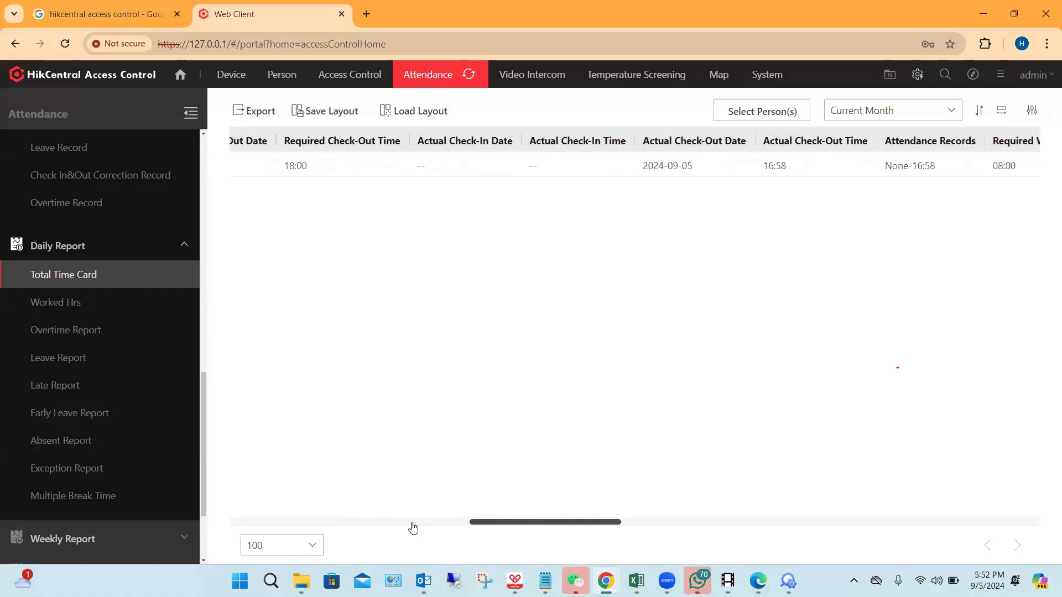
scroll(413, 528, "right", 8)
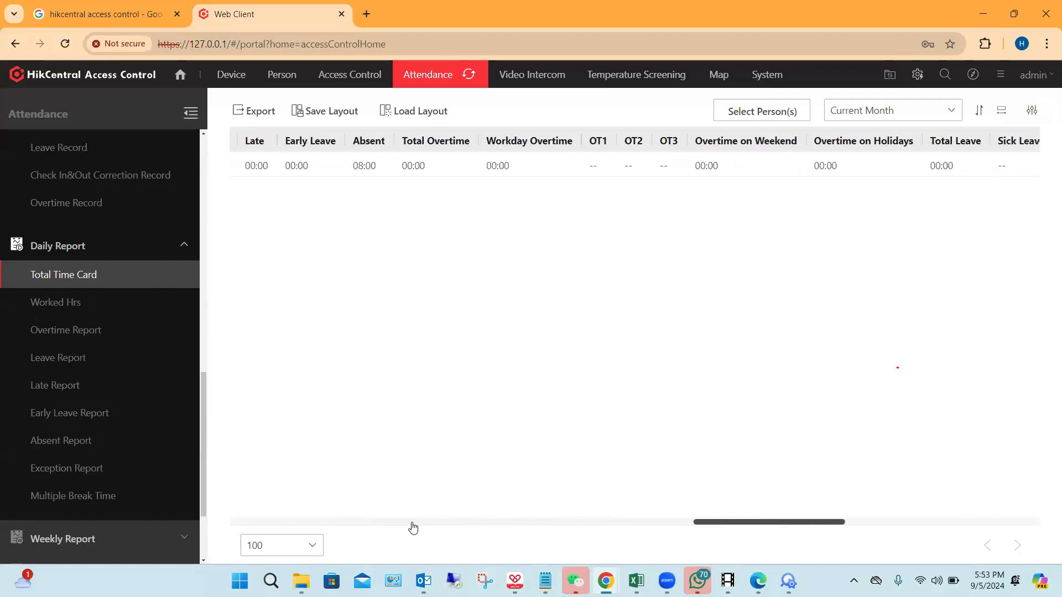
scroll(412, 528, "right", 6)
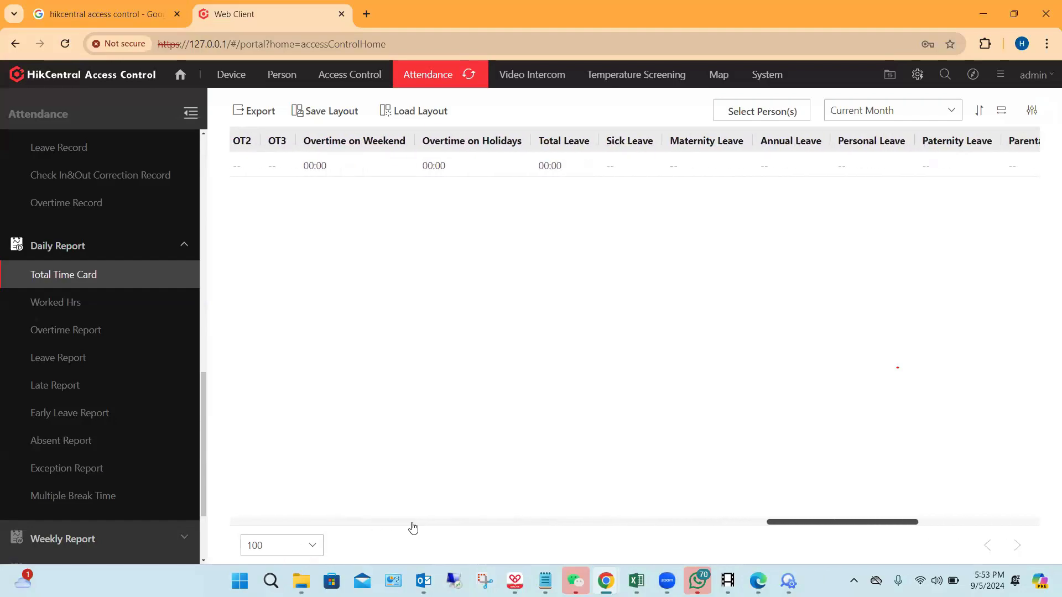
Step: Check the full list of custom column items available for the Total Time Card report, leaving the selection as it is
left_click(1038, 112)
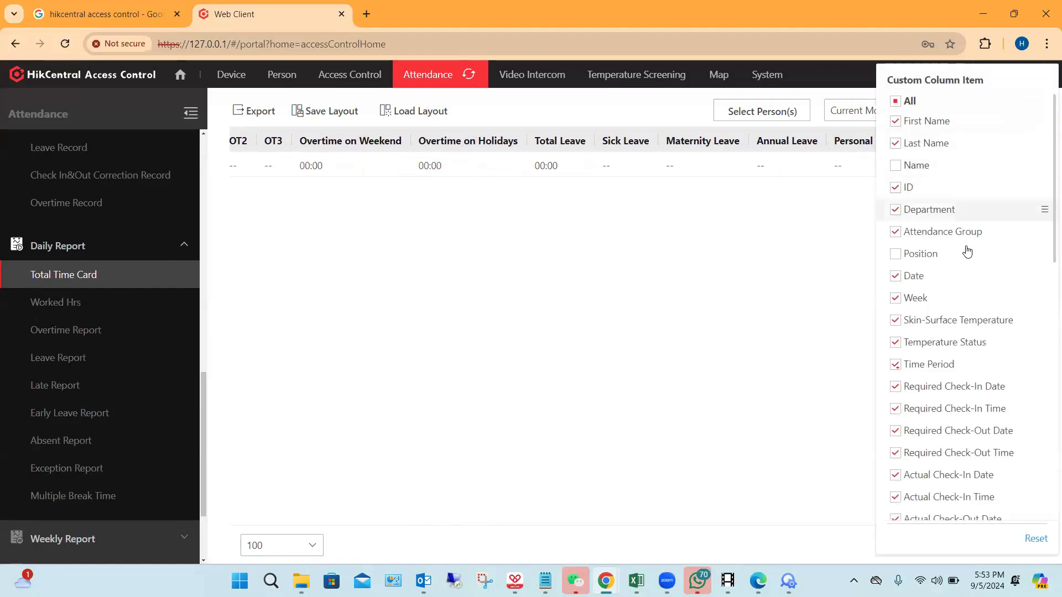
scroll(978, 320, "down", 2)
scroll(978, 320, "down", 5)
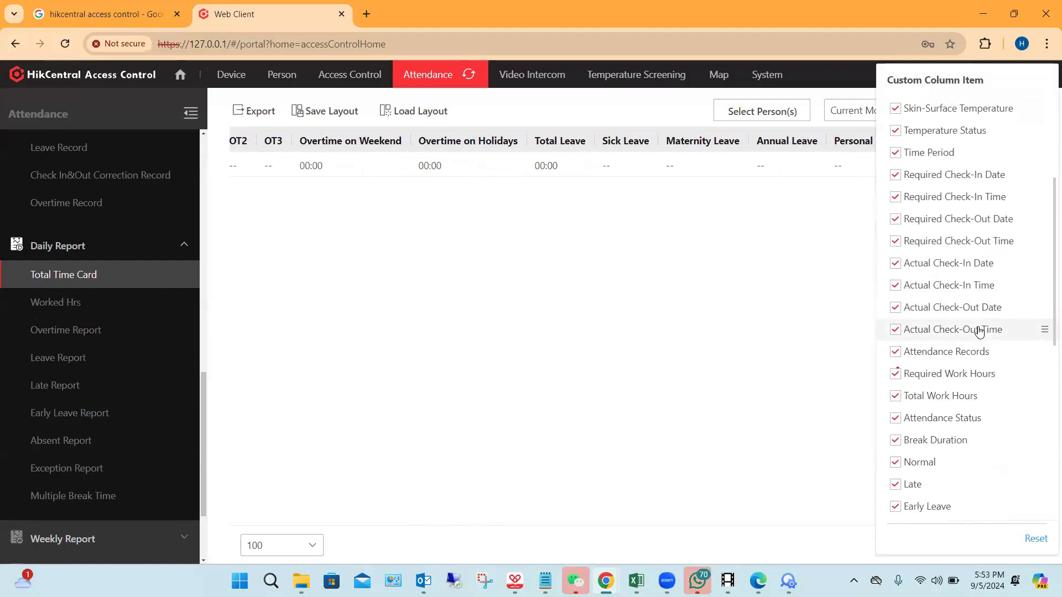
scroll(978, 339, "down", 6)
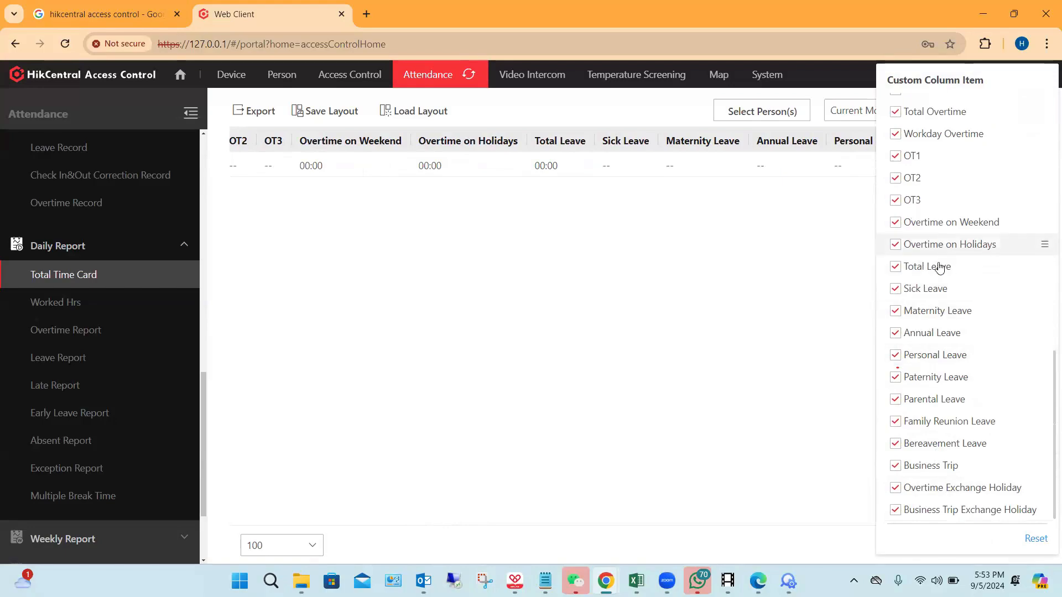
scroll(935, 306, "up", 5)
scroll(935, 306, "up", 6)
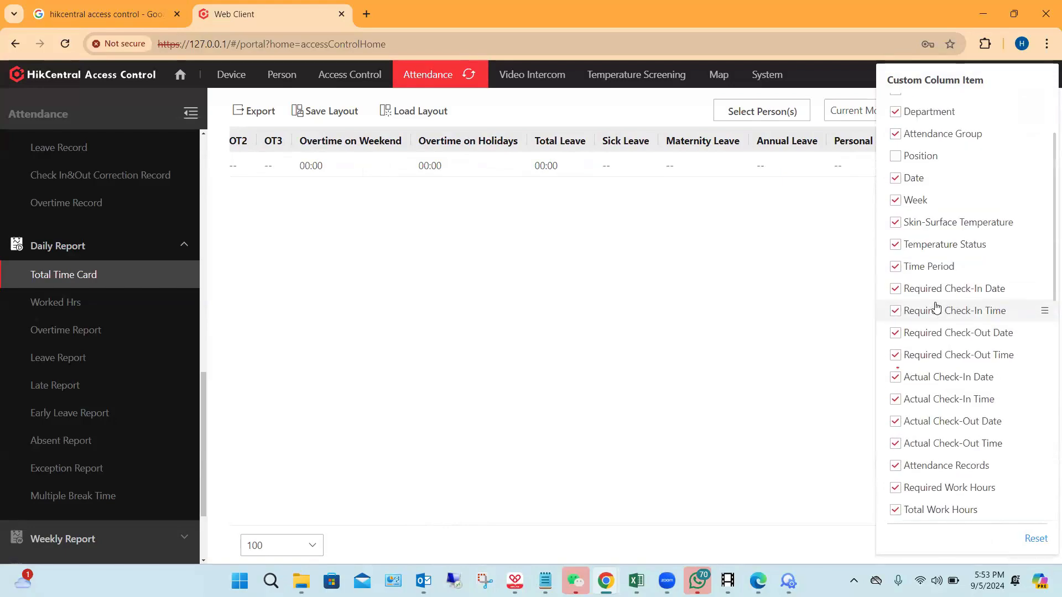
left_click(767, 319)
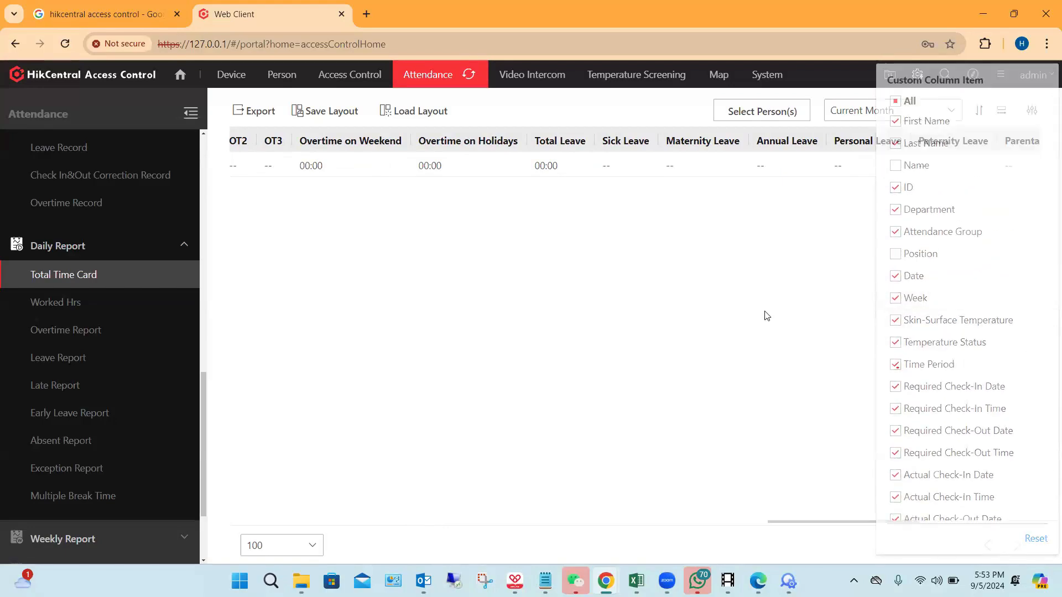
Step: View the daily Worked Hrs report and examine its columns through to OT3
left_click(67, 308)
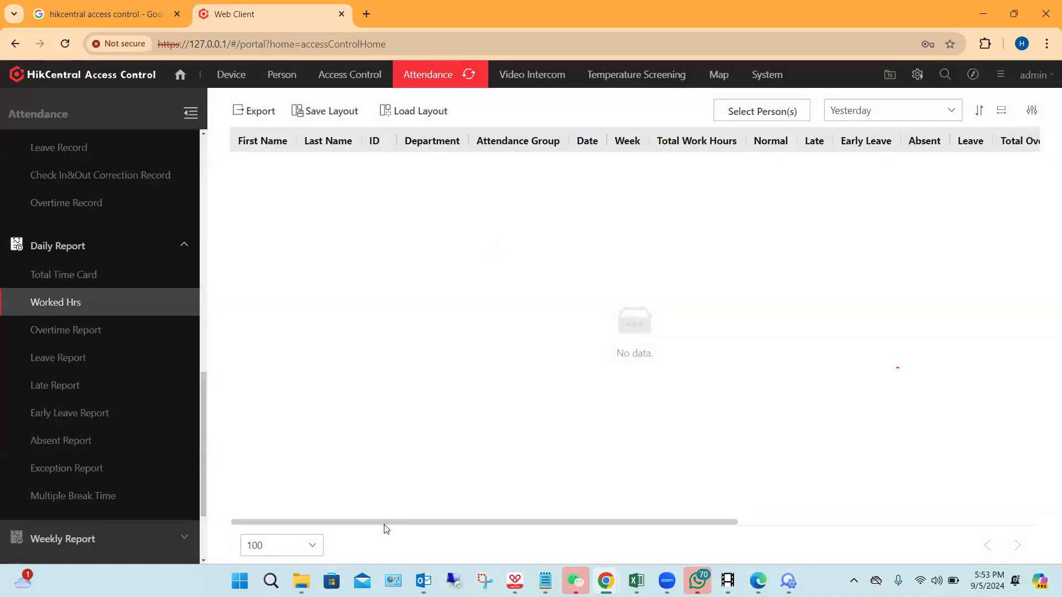
scroll(385, 526, "right", 5)
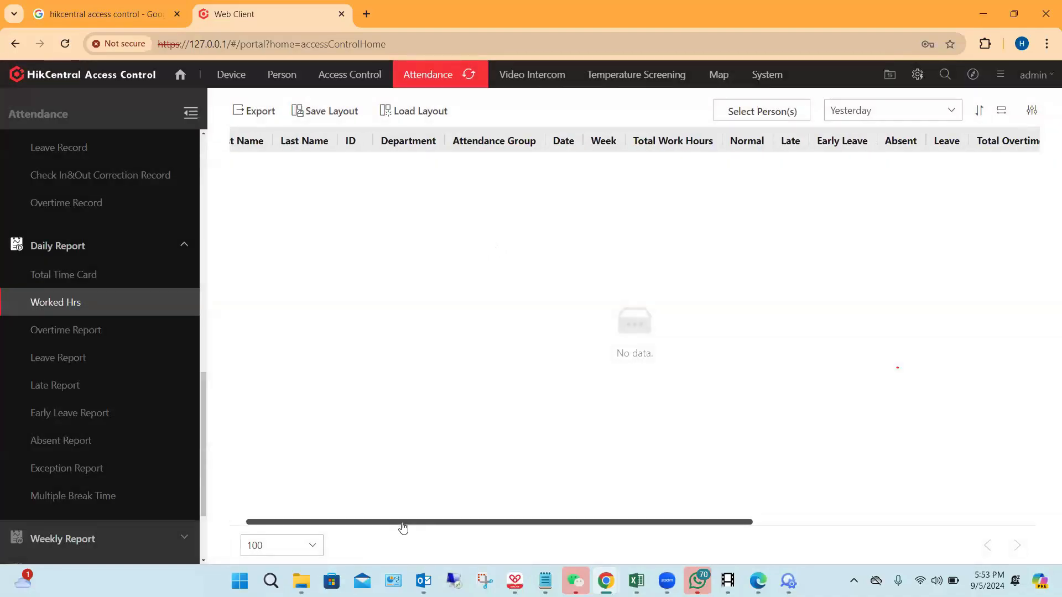
scroll(411, 526, "right", 10)
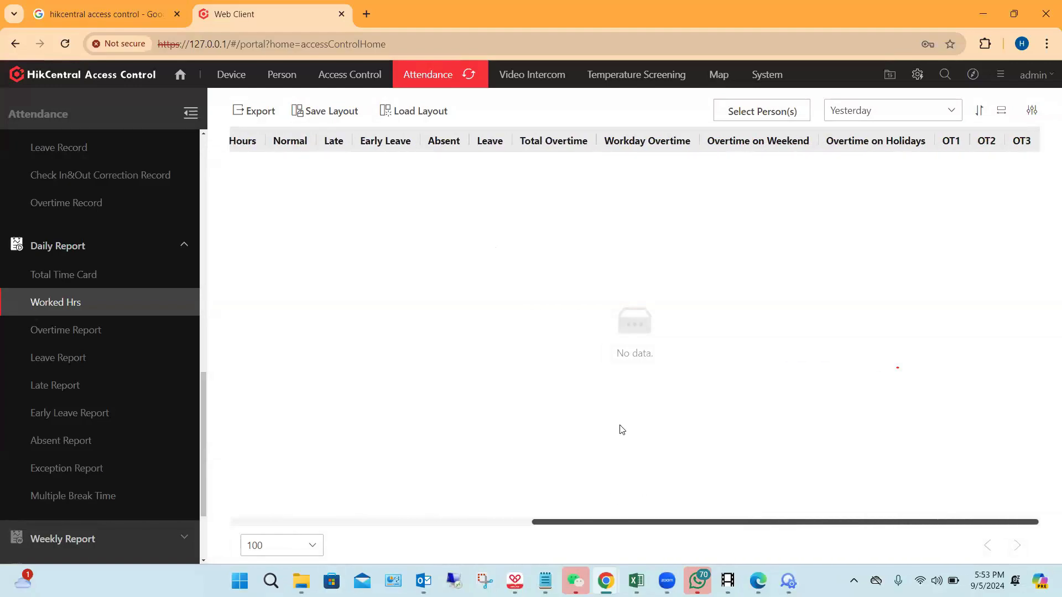
Step: View the daily Overtime Report and Leave Report, and return to the Overtime Report
scroll(123, 279, "down", 2)
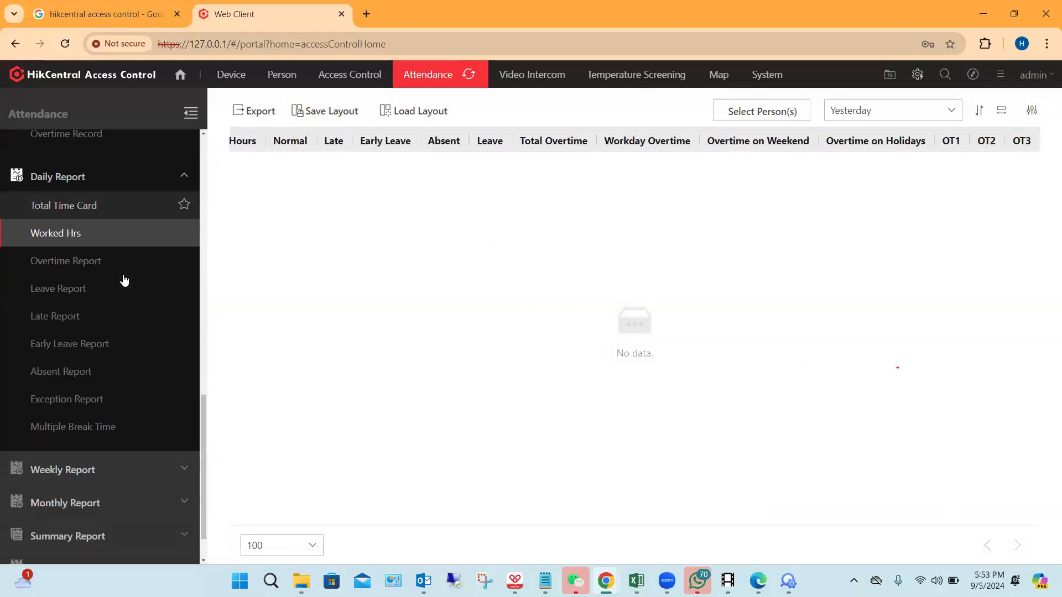
left_click(92, 271)
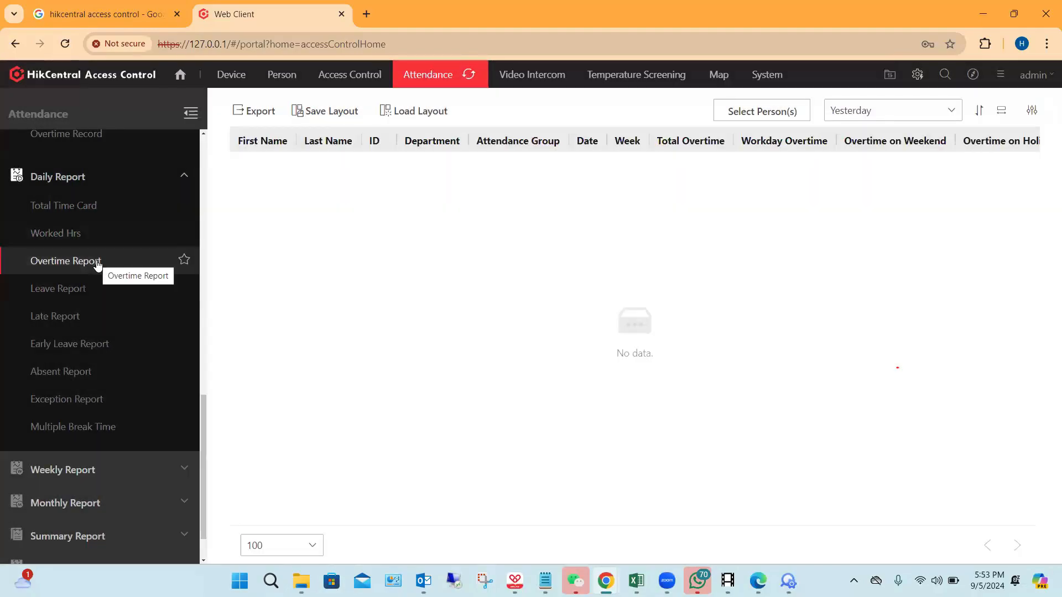
left_click(64, 287)
scroll(69, 282, "down", 2)
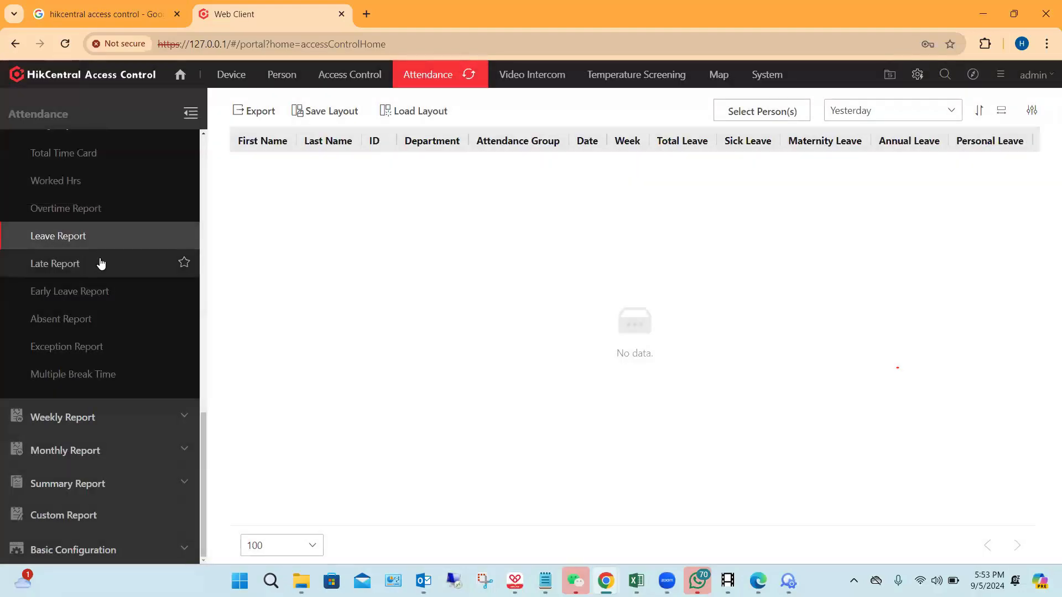
scroll(73, 234, "up", 3)
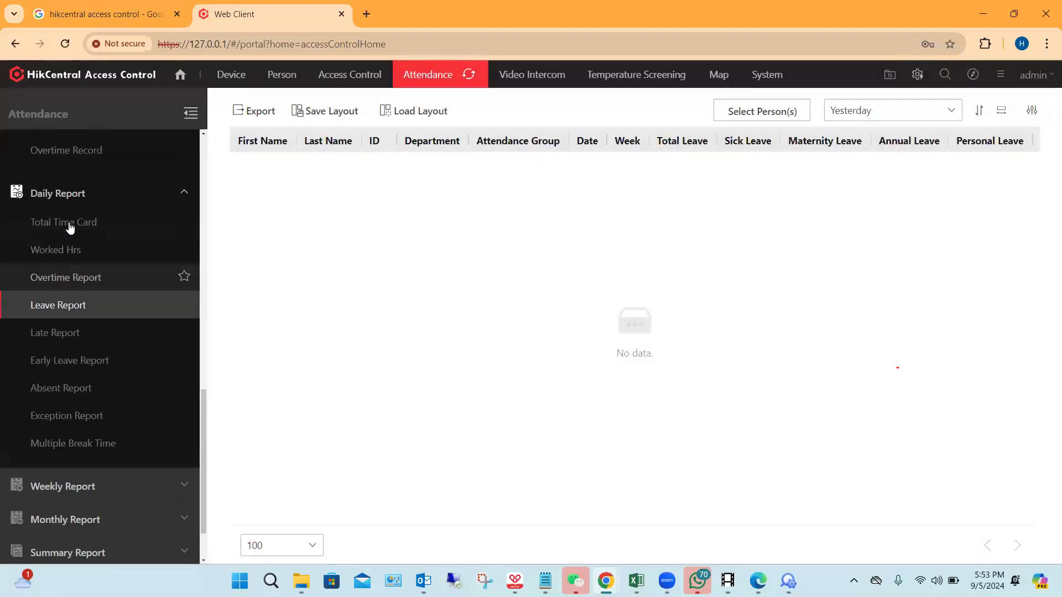
left_click(68, 259)
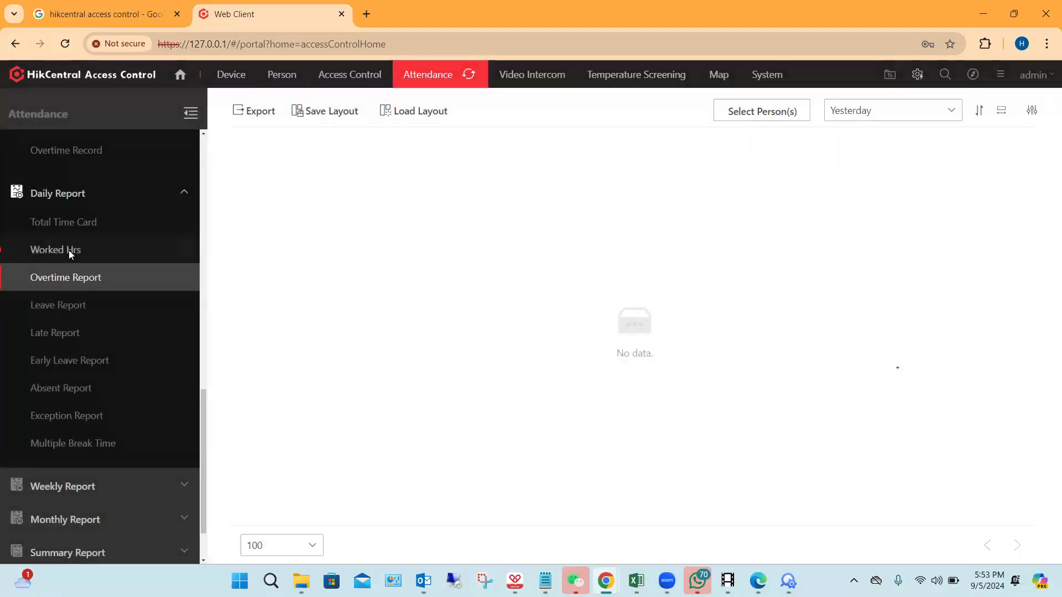
Step: Return to the daily Worked Hrs report and examine its columns from the work hours through the overtime levels
left_click(69, 251)
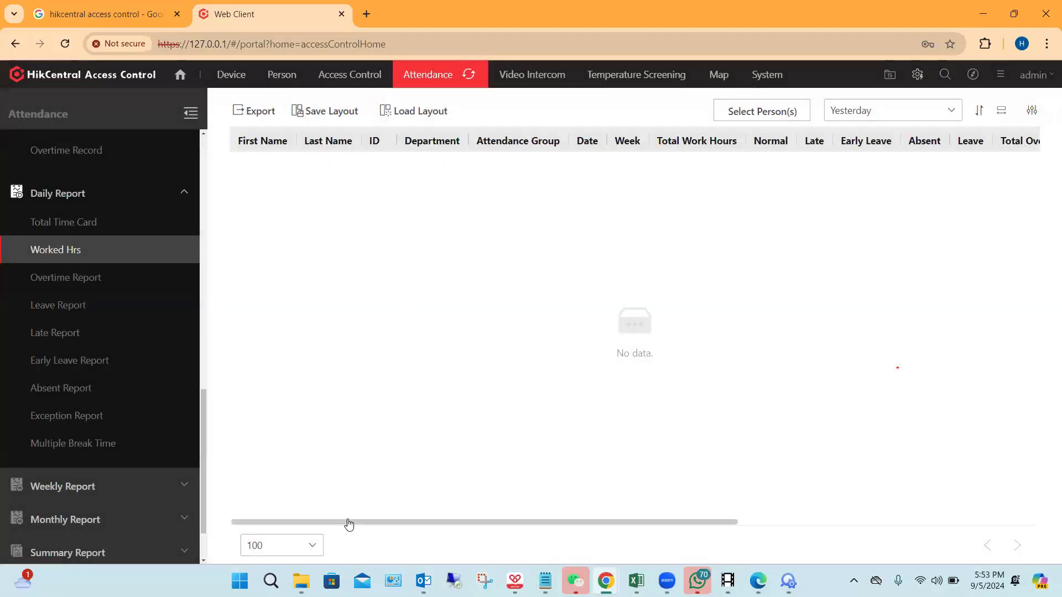
left_click_drag(348, 524, 407, 524)
scroll(408, 524, "right", 5)
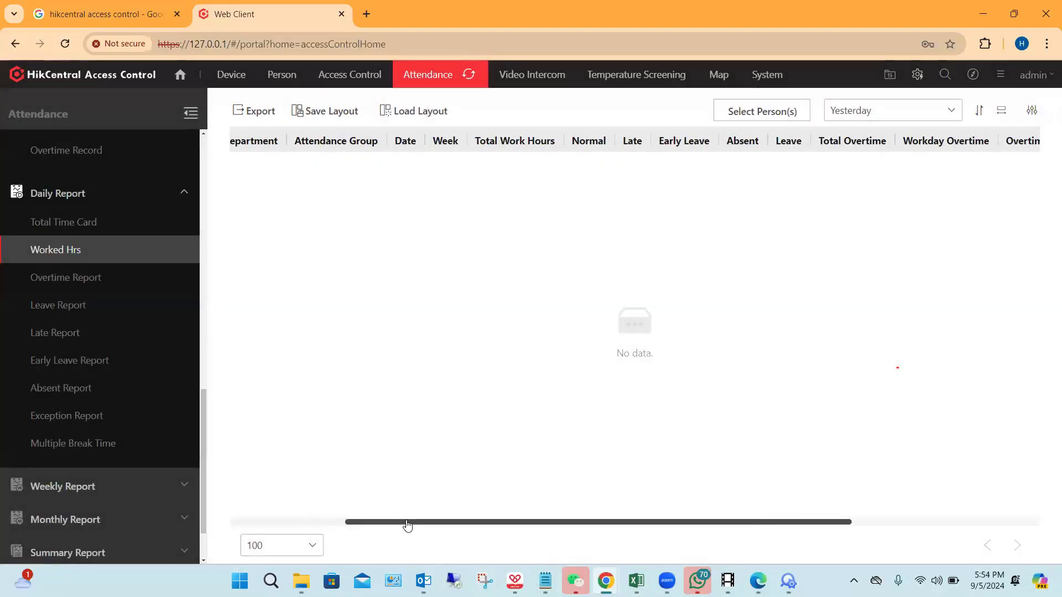
scroll(408, 524, "right", 4)
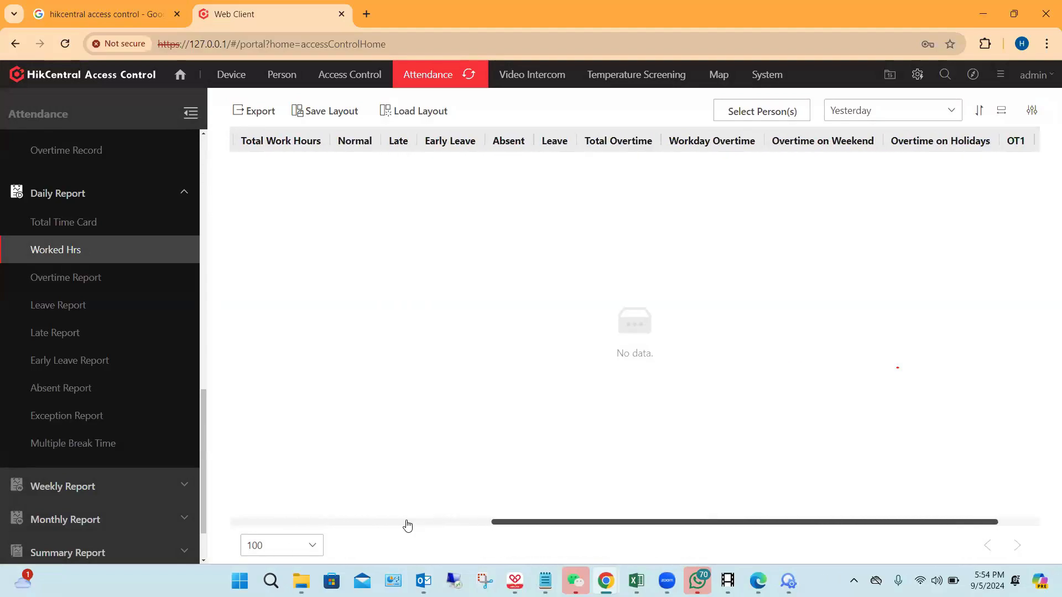
scroll(408, 524, "left", 6)
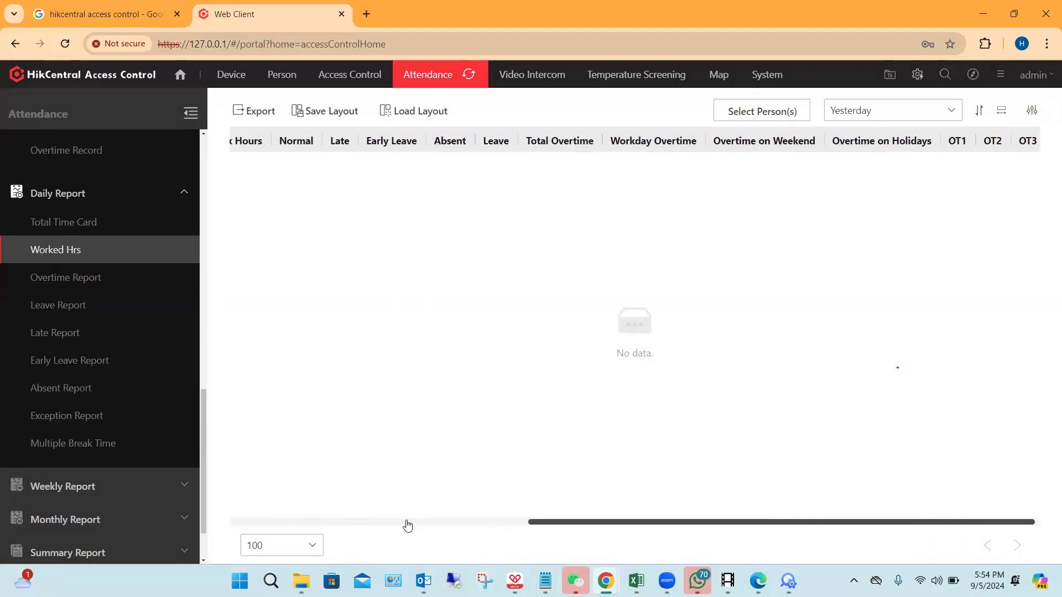
scroll(407, 547, "left", 3)
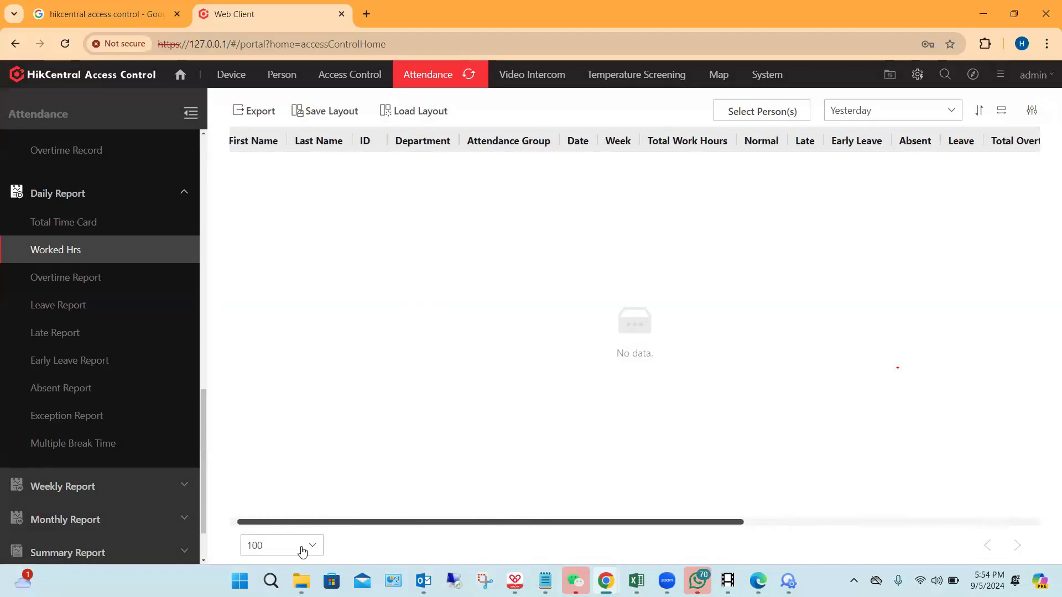
Step: View the daily Leave Report, Late Report and Early Leave Report
left_click(81, 307)
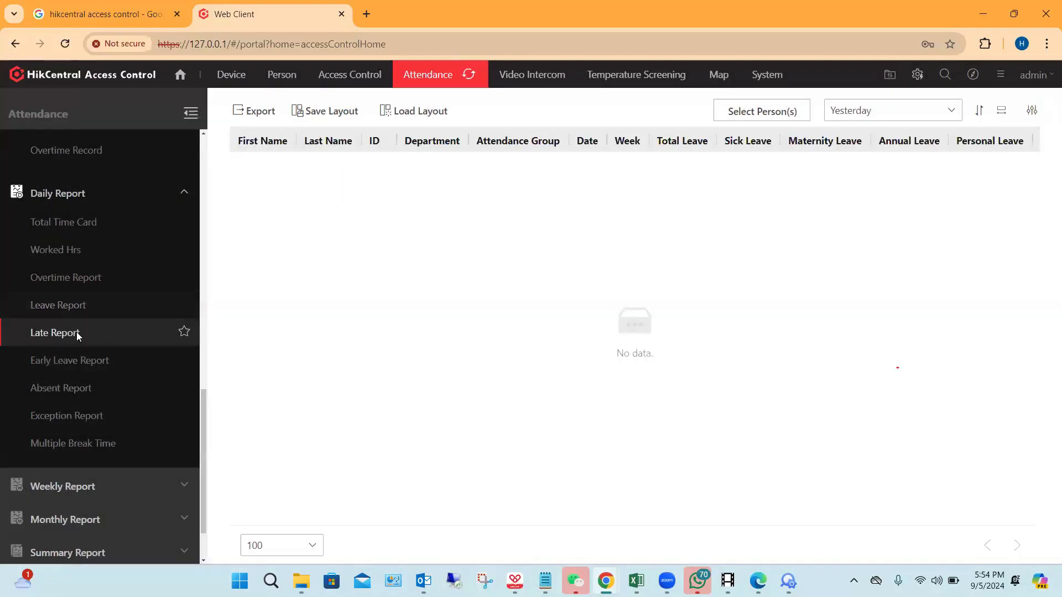
left_click(77, 333)
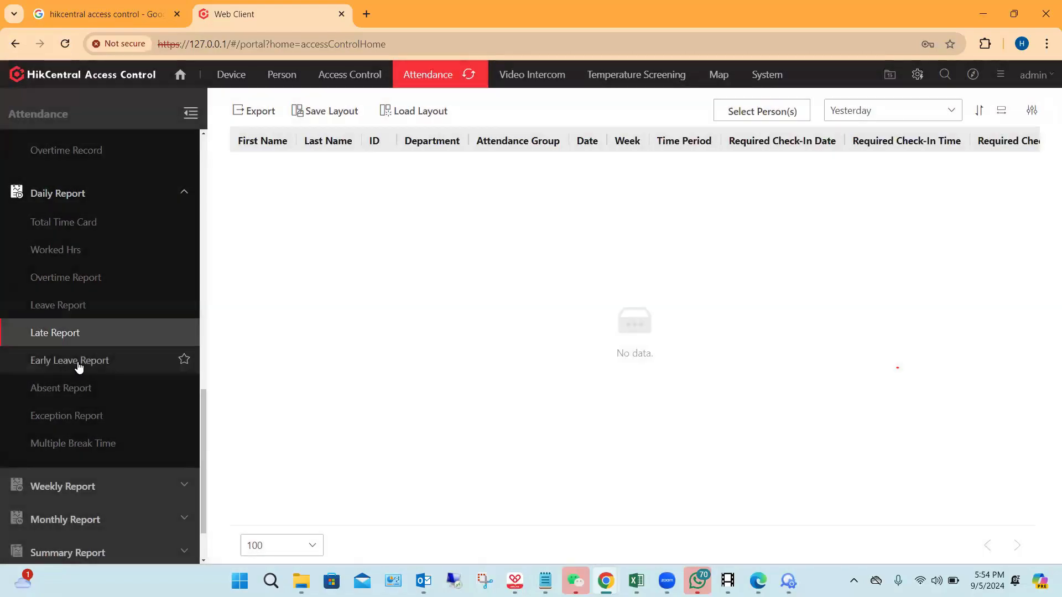
left_click(79, 364)
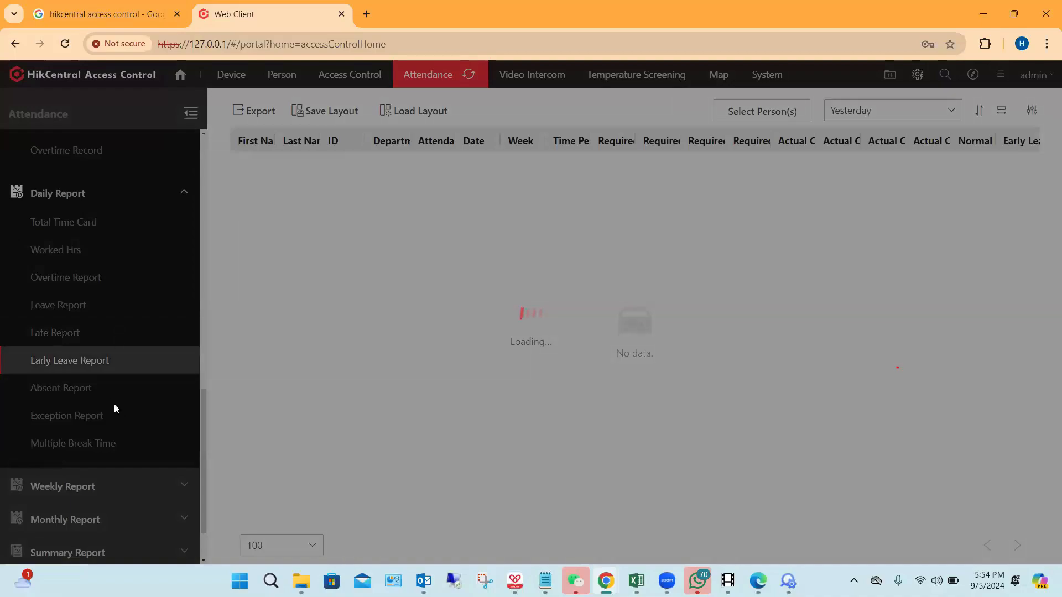
Step: Expand the Weekly Report and Monthly Report groups and look through the reports they offer
scroll(116, 401, "down", 2)
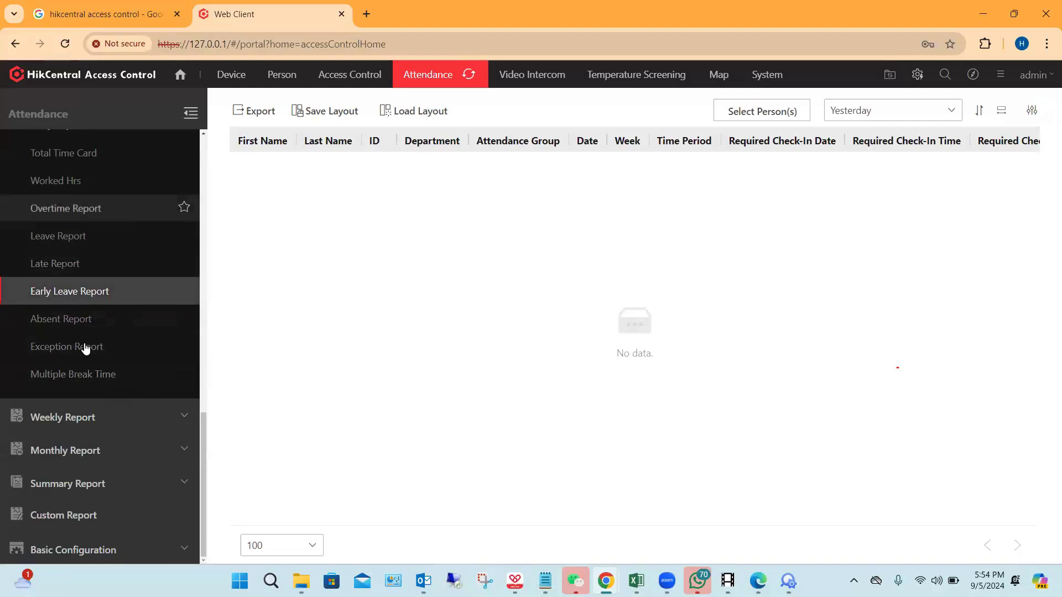
left_click(145, 416)
scroll(126, 408, "down", 2)
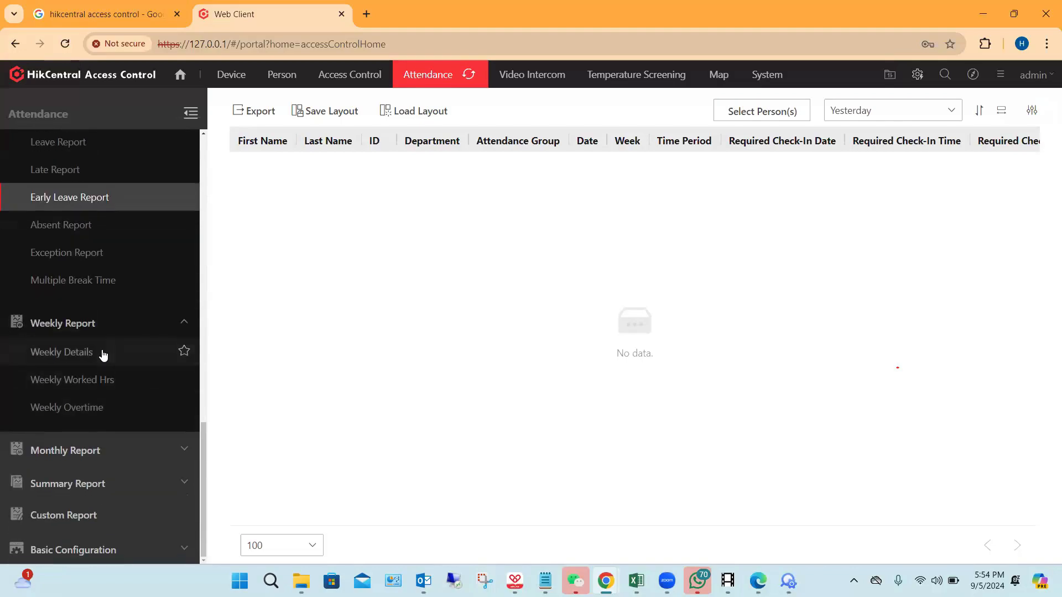
left_click(148, 451)
scroll(133, 407, "down", 4)
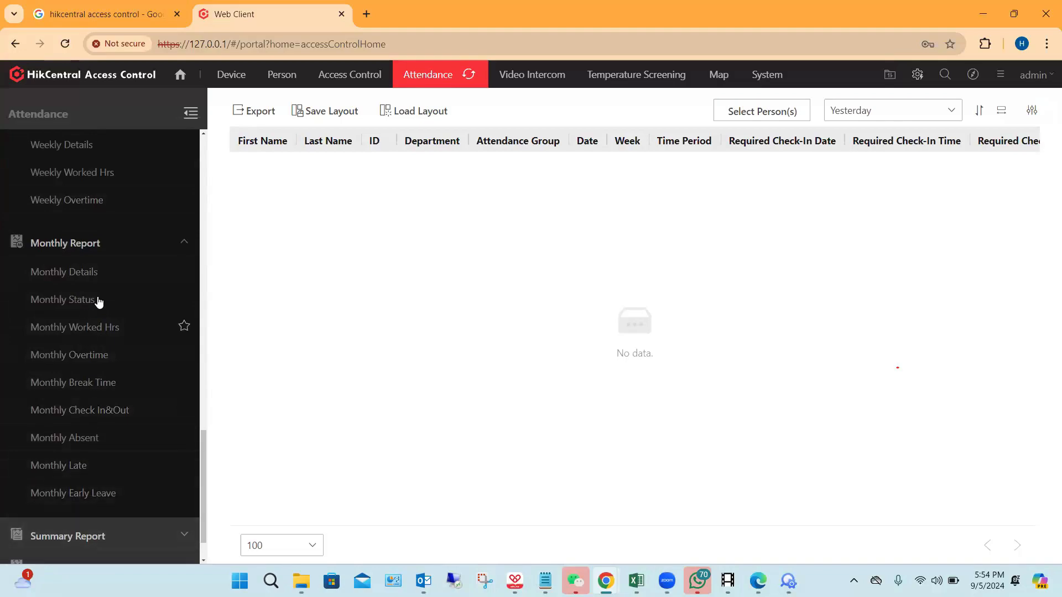
scroll(98, 301, "down", 1)
Step: Expand the Summary Report group and look through its person, department and group reports
left_click(150, 474)
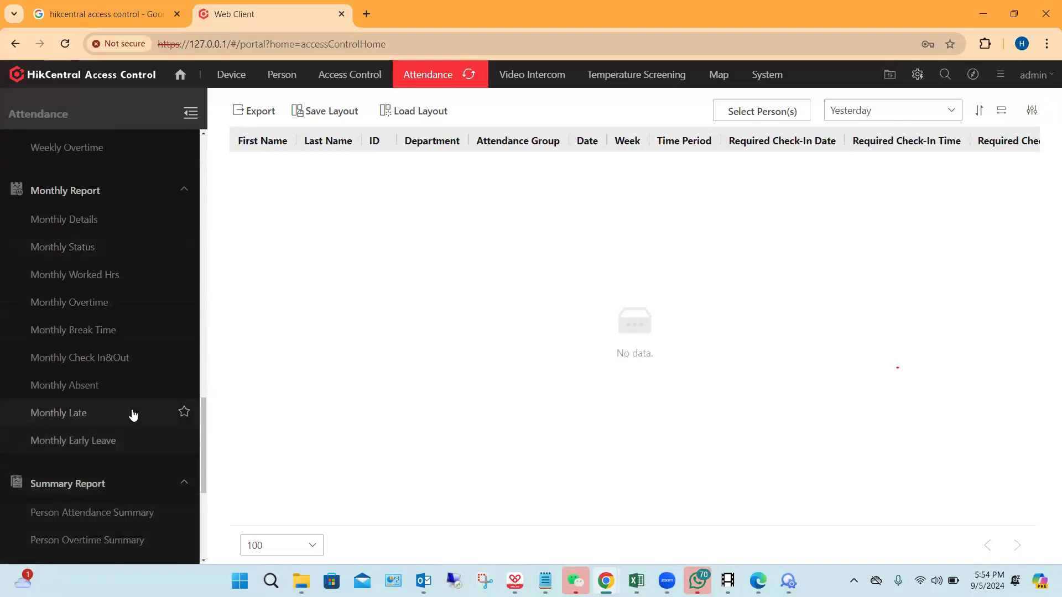
scroll(144, 403, "down", 4)
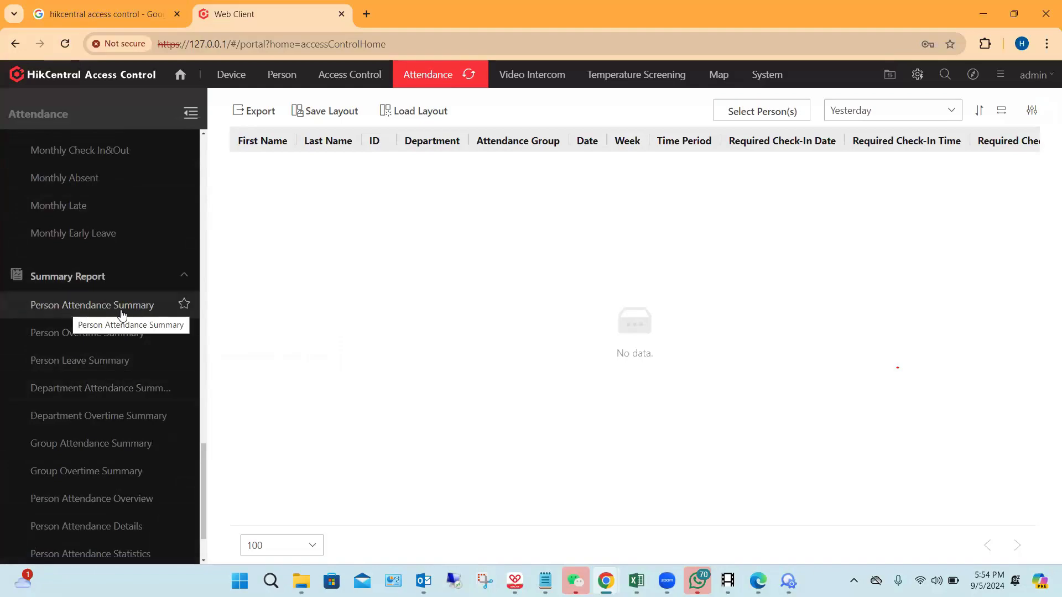
scroll(122, 314, "down", 2)
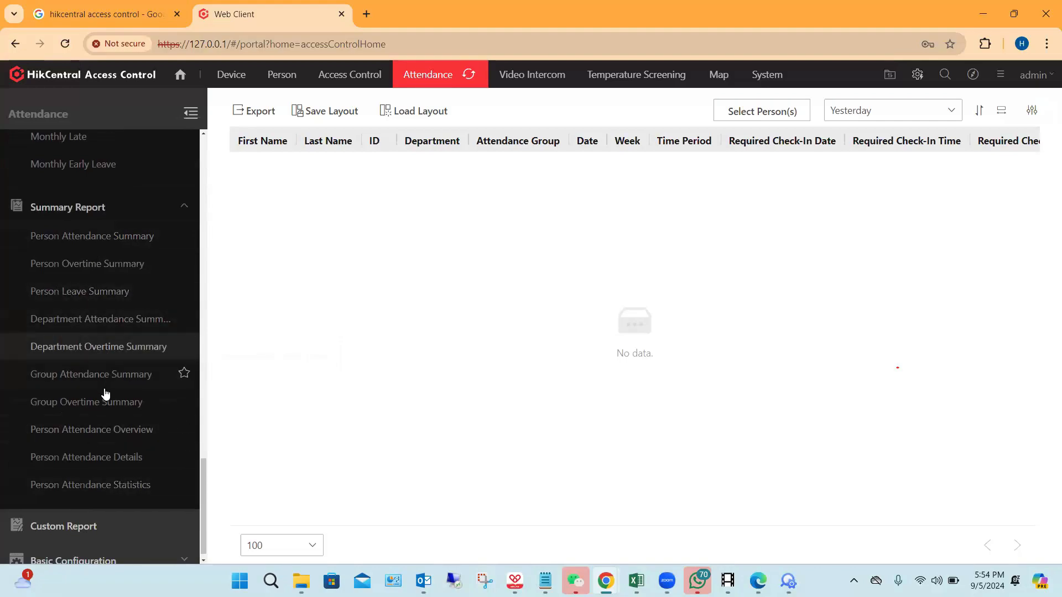
scroll(88, 365, "down", 1)
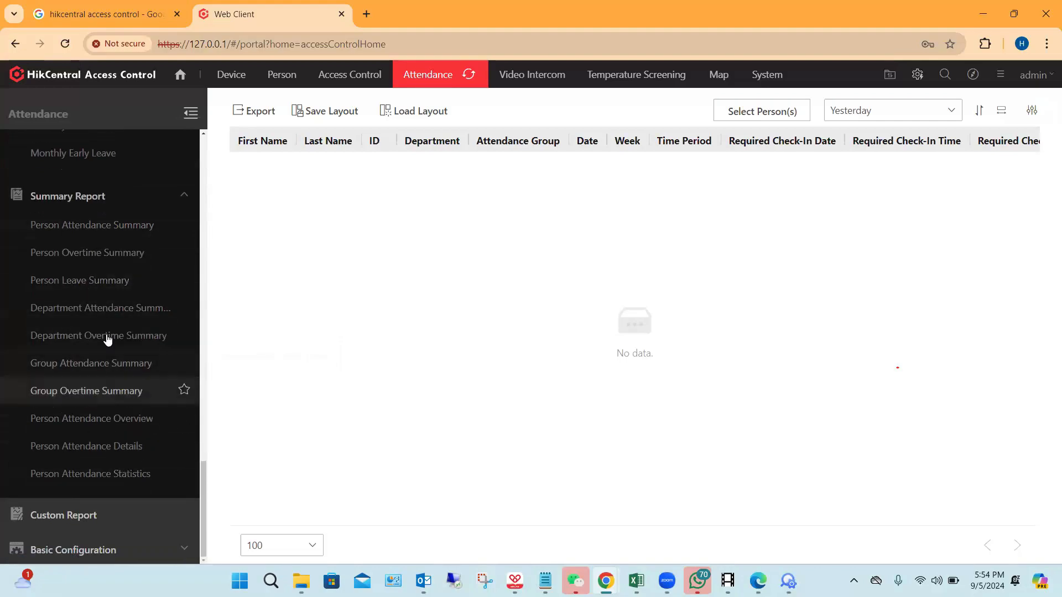
Step: Start a new custom report and check the Merge Data of and Table Display Rule options, leaving both as they are
left_click(116, 529)
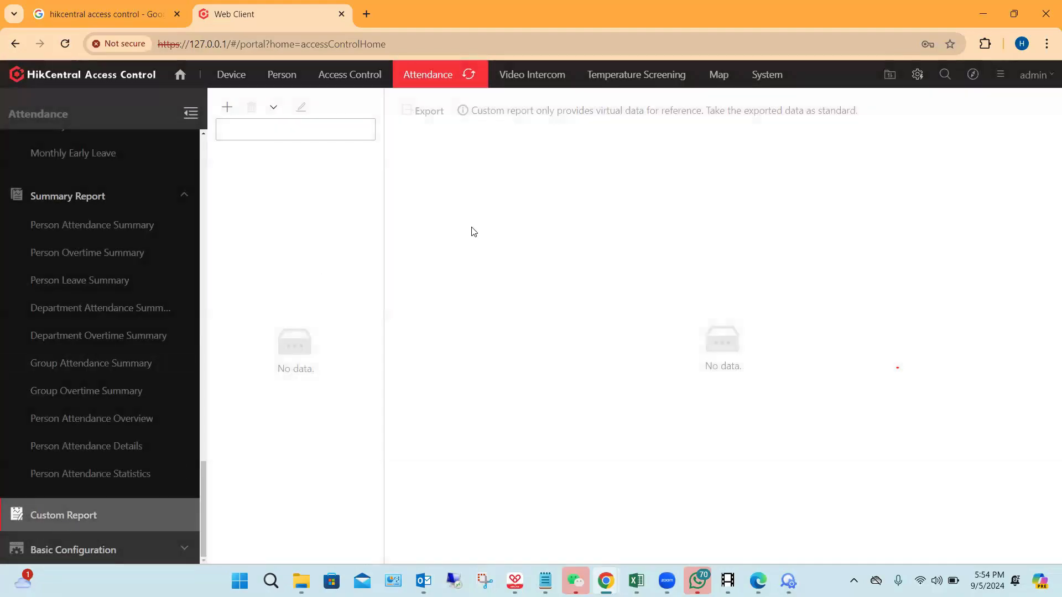
left_click(227, 106)
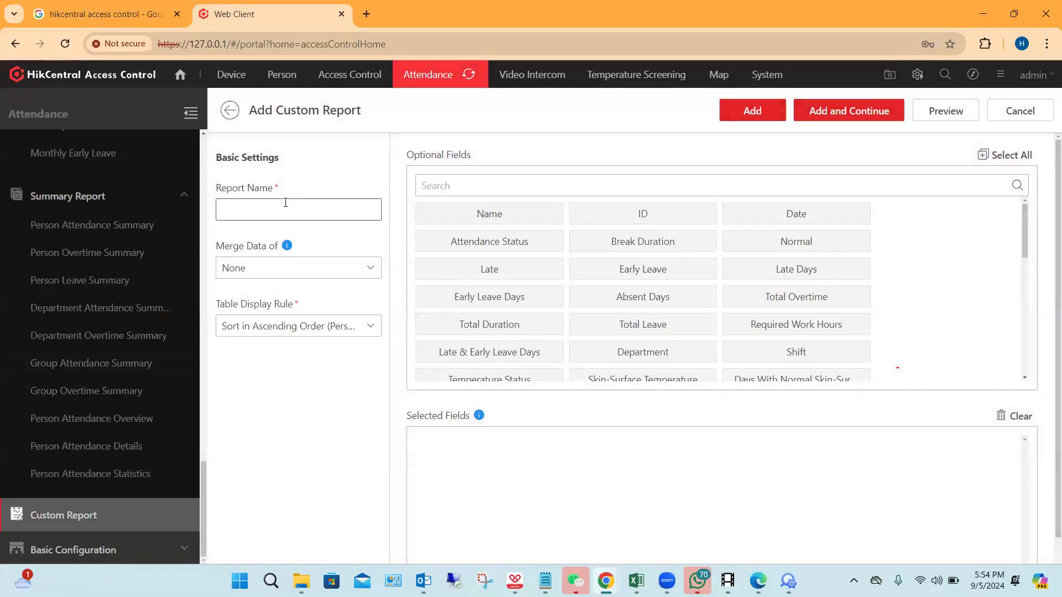
left_click(285, 202)
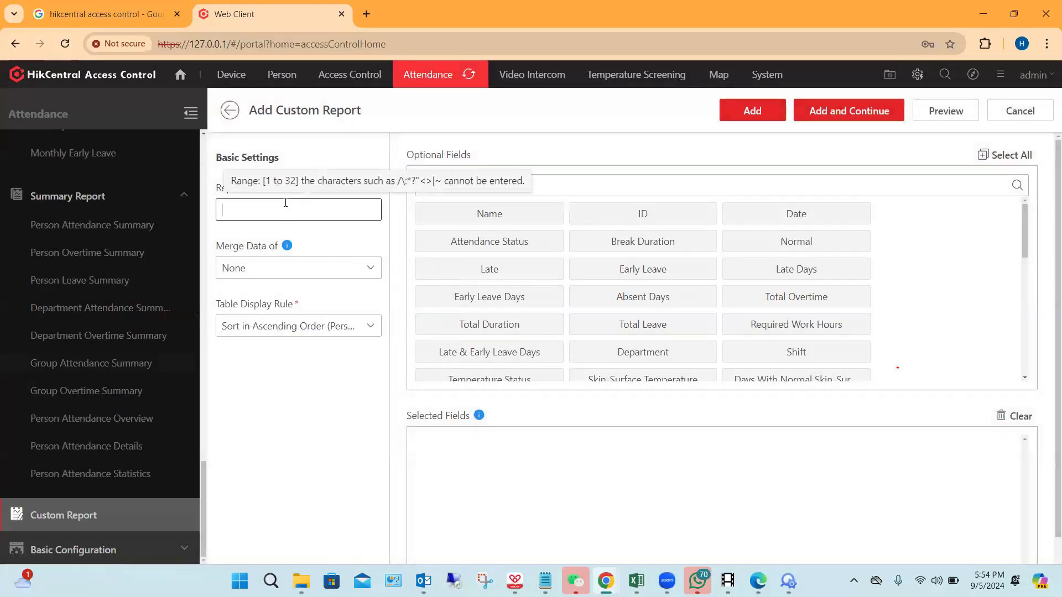
left_click(369, 275)
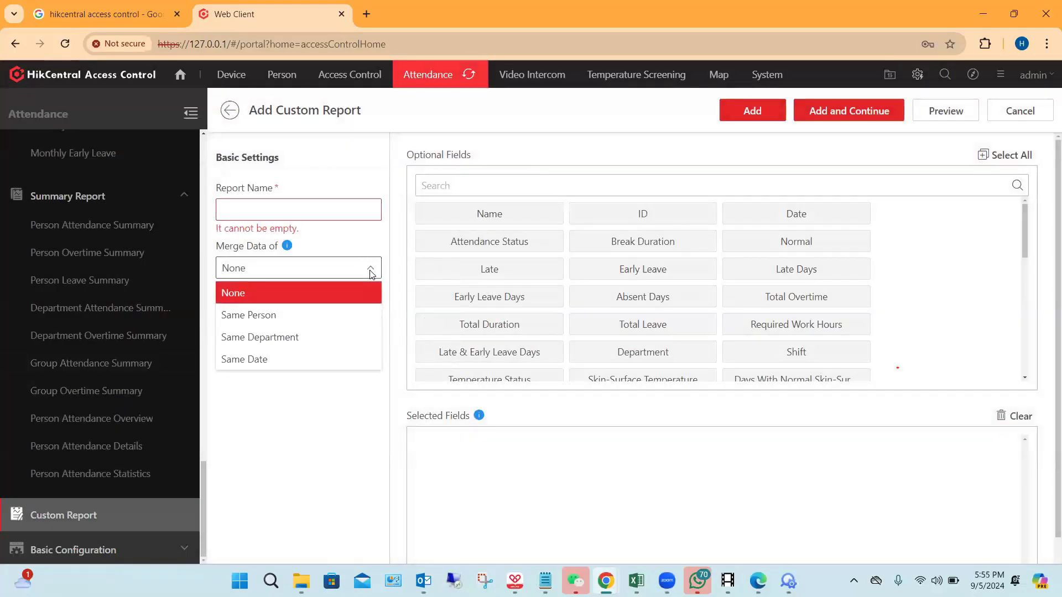
left_click(370, 274)
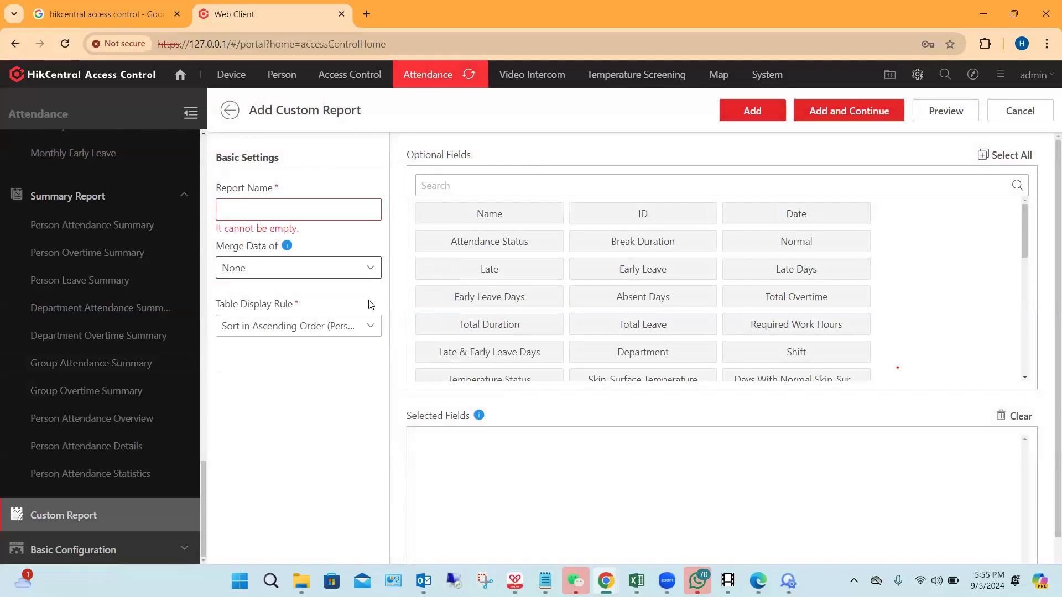
left_click(339, 331)
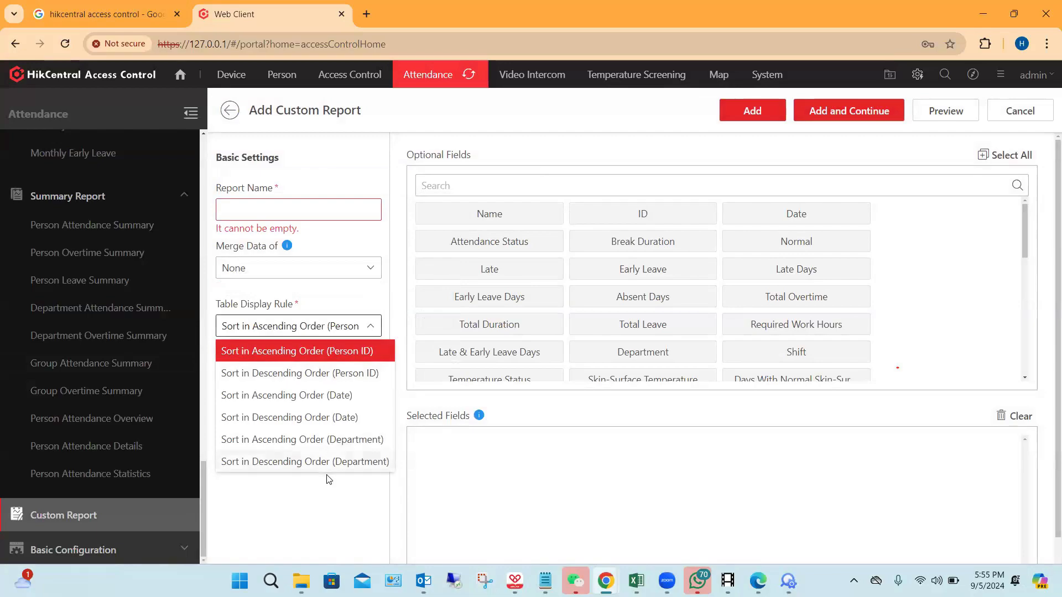
left_click(320, 513)
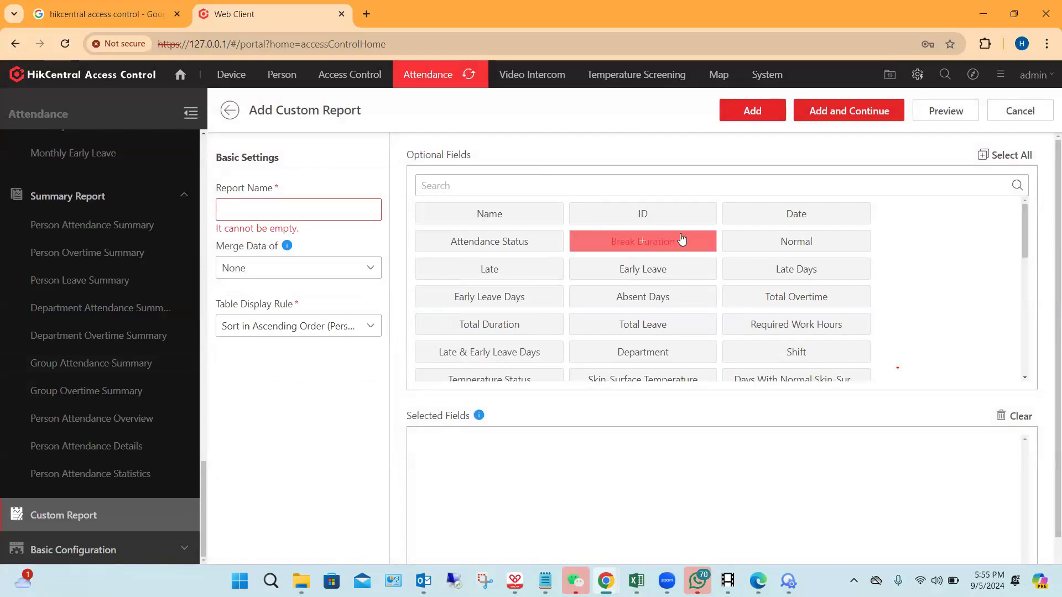
Step: Add Name, Date, Break Duration, Late Days, Early Leave, Required Work Hours and Total Duration to the custom report's selected fields
scroll(487, 246, "down", 2)
scroll(548, 260, "up", 3)
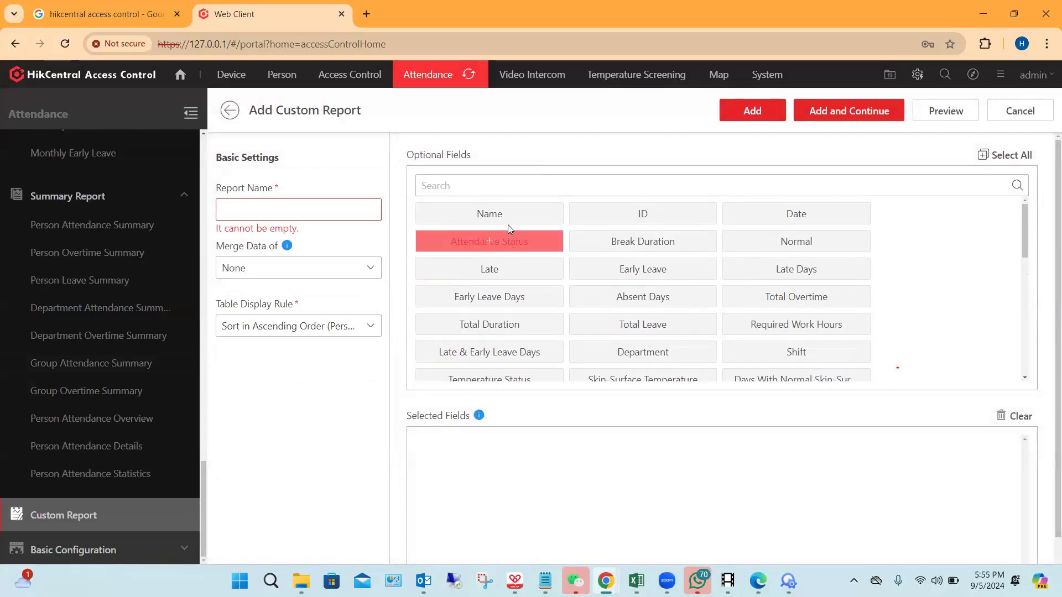
left_click(500, 214)
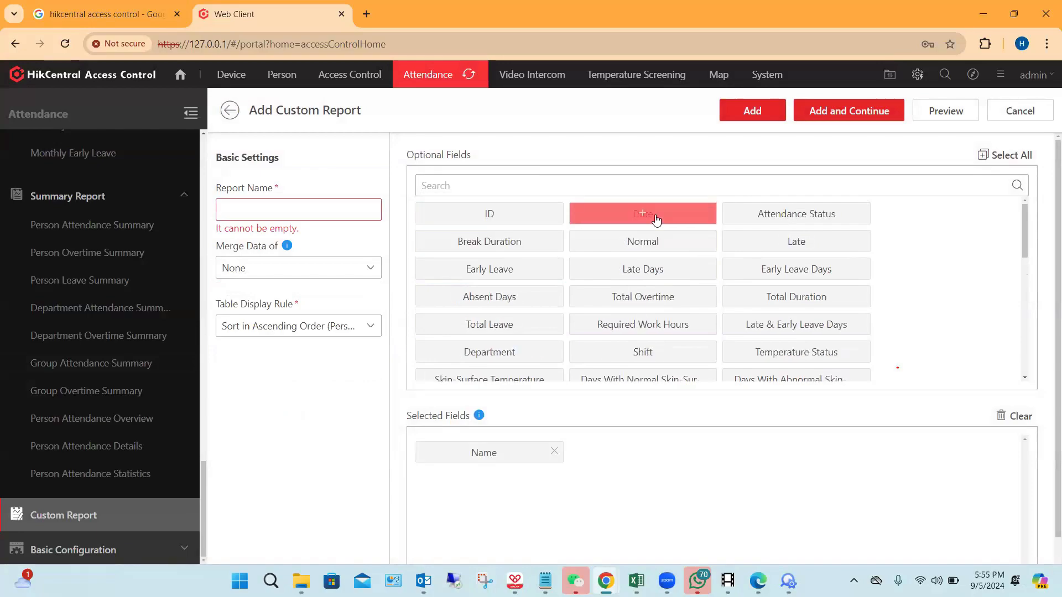
left_click(642, 215)
left_click(781, 215)
left_click(769, 241)
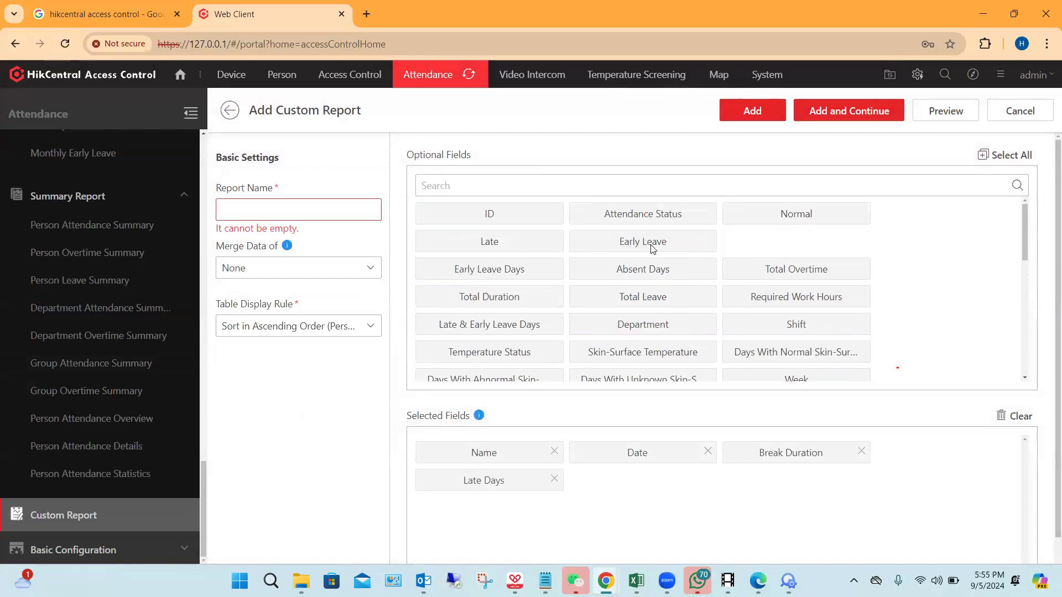
left_click(642, 242)
left_click(470, 301)
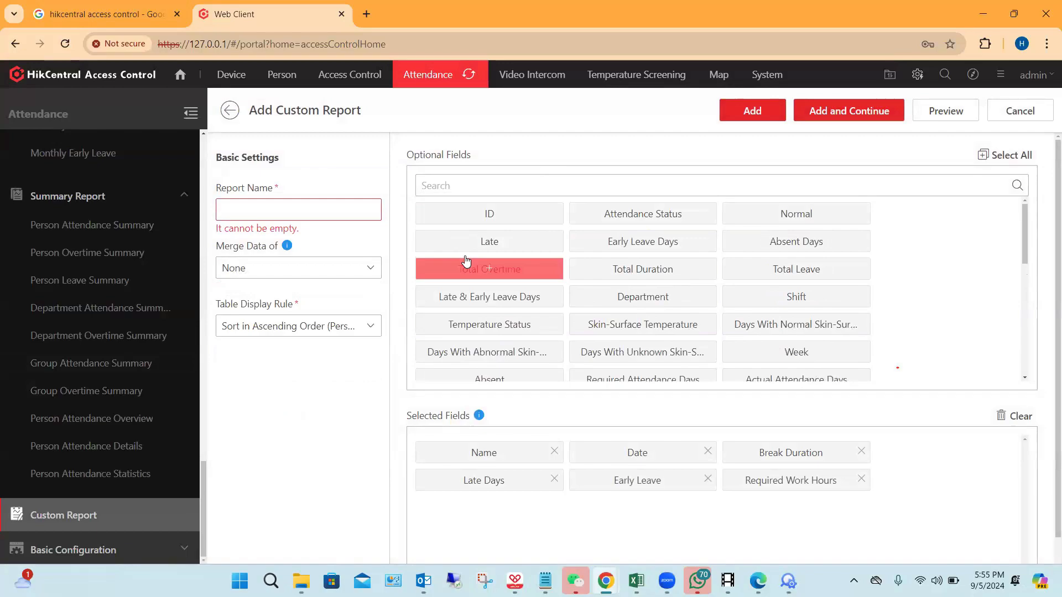
left_click(670, 275)
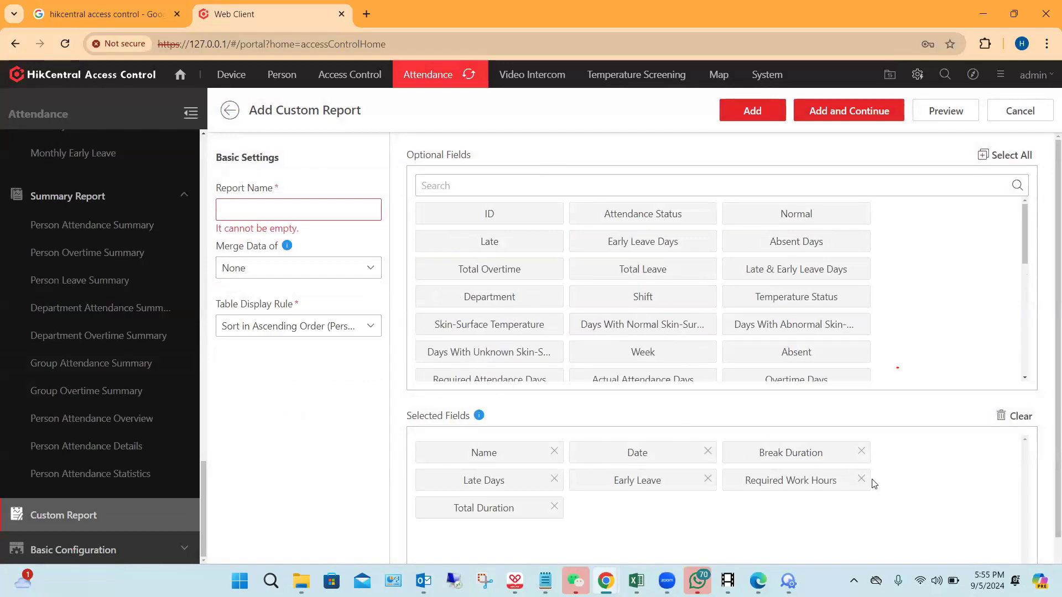
Step: Preview the custom report's table with the selected fields and close the preview
scroll(876, 467, "down", 2)
left_click(944, 111)
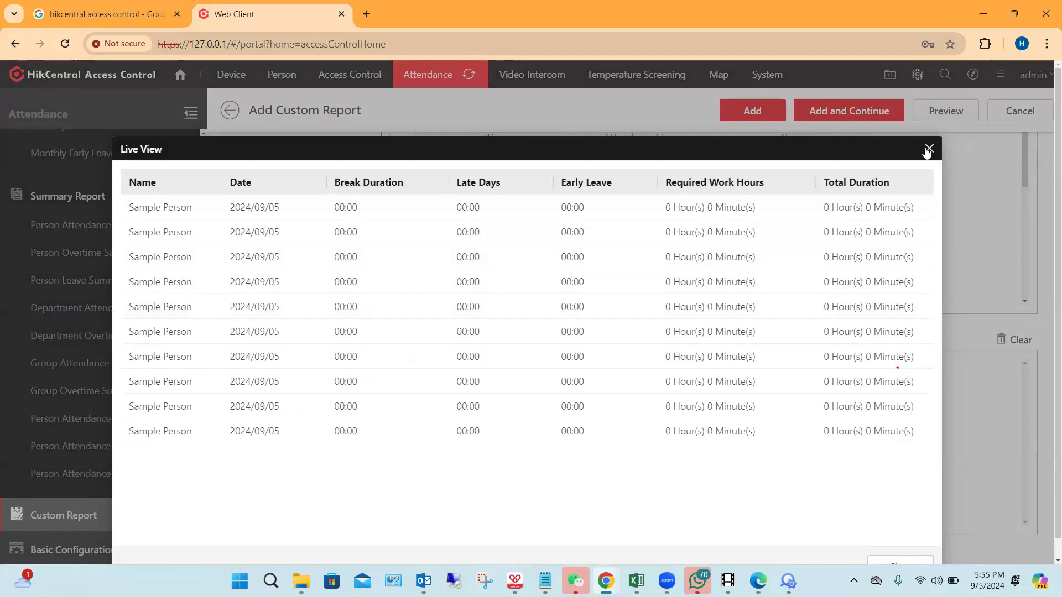
left_click(70, 353)
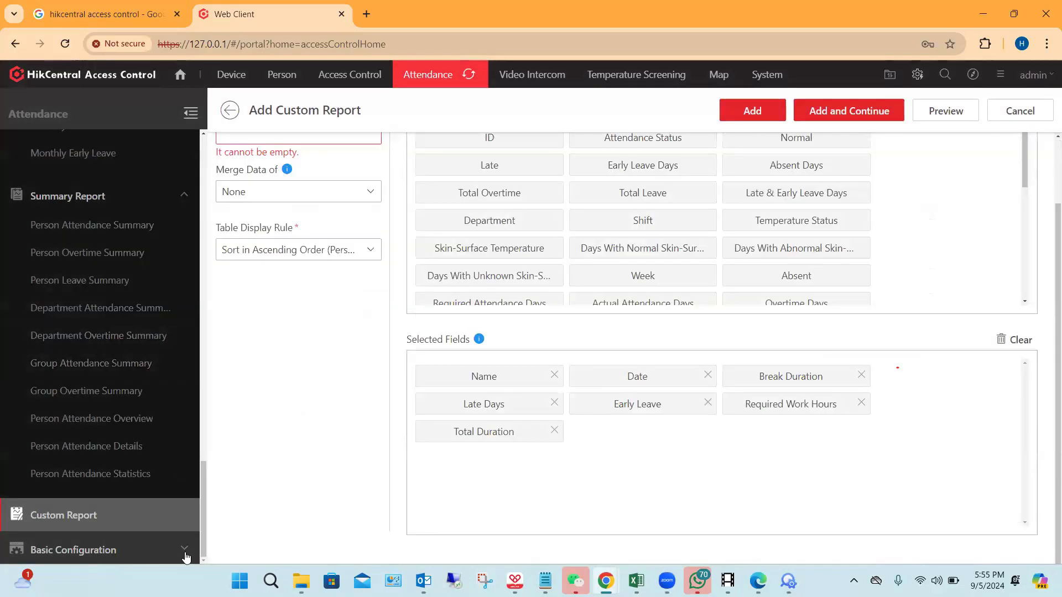
Step: Look through the attendance Basic Configuration items and examine the Check-In/Check-Out via Mobile Client settings, including the photo and auto-approval options
scroll(173, 470, "down", 3)
scroll(173, 470, "down", 3)
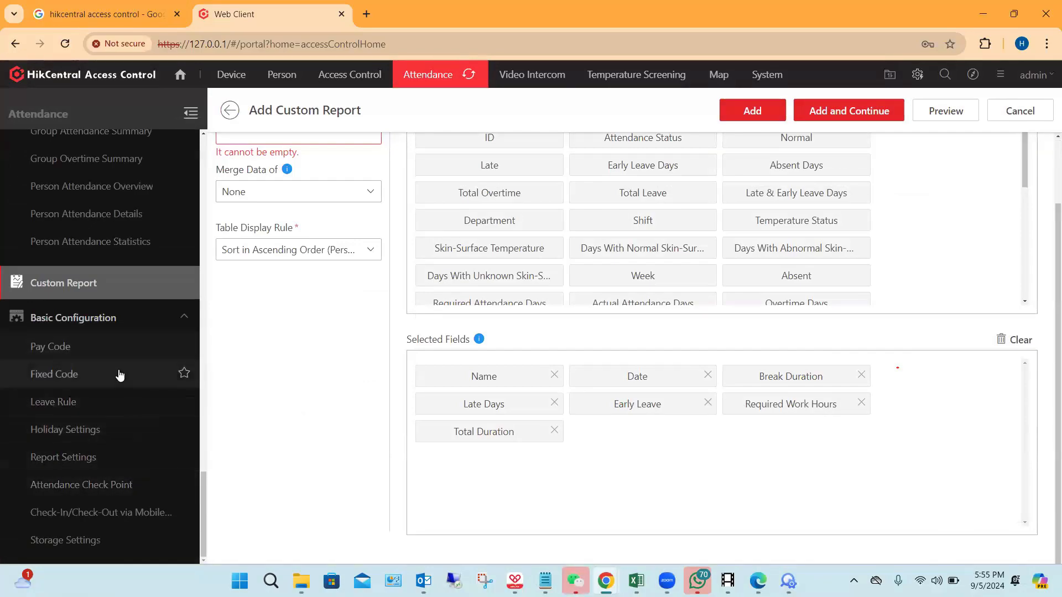
left_click(127, 521)
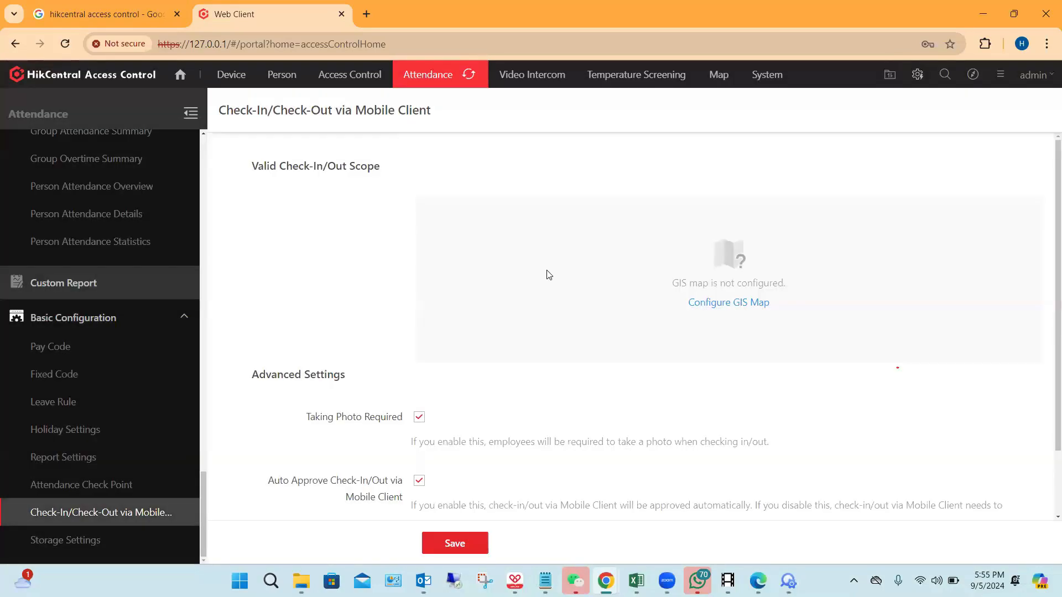
scroll(445, 289, "down", 2)
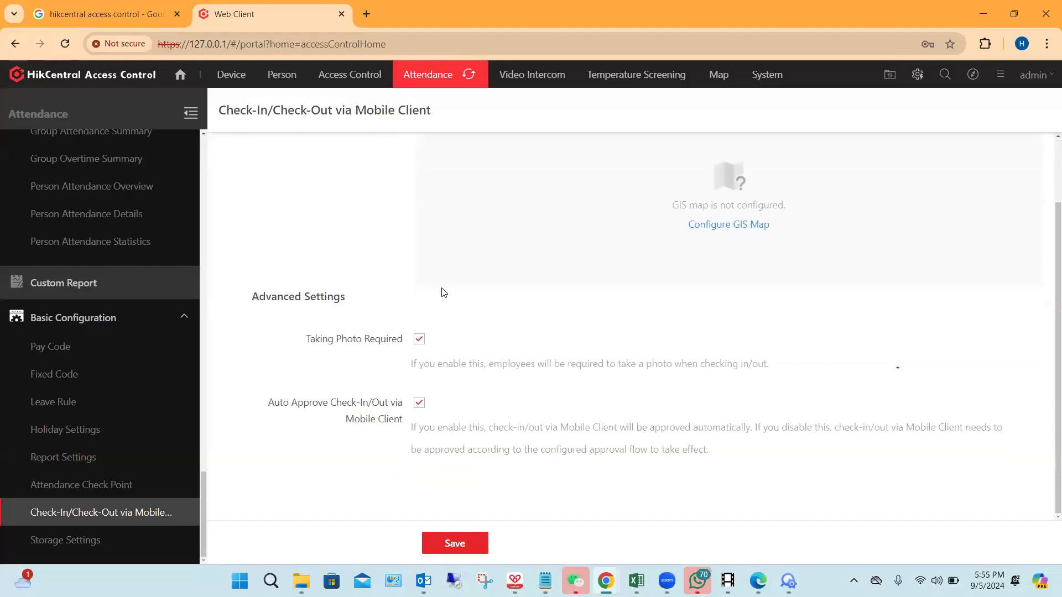
scroll(630, 300, "up", 2)
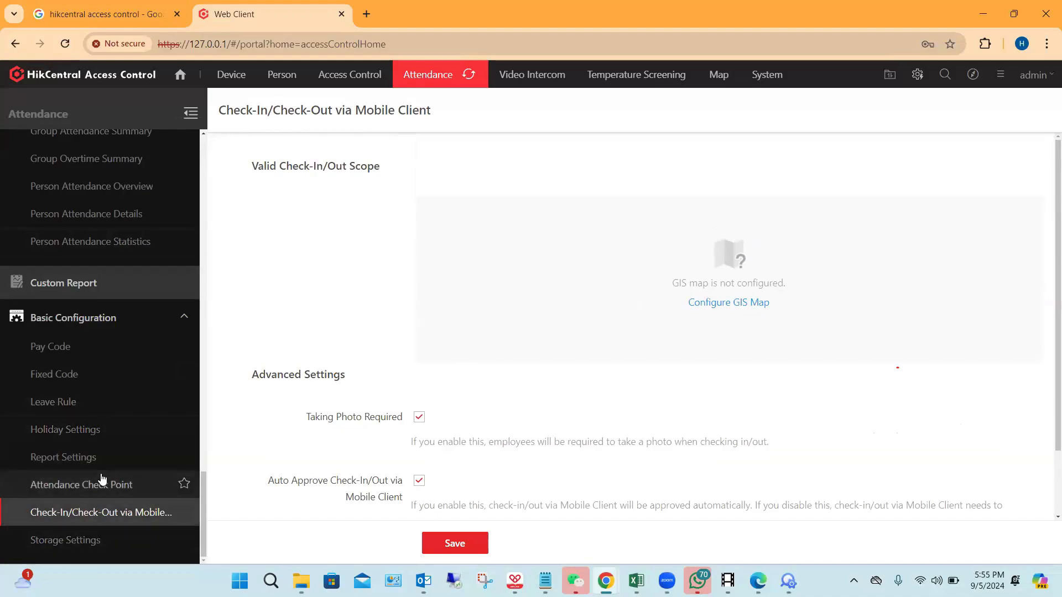
scroll(104, 434, "up", 3)
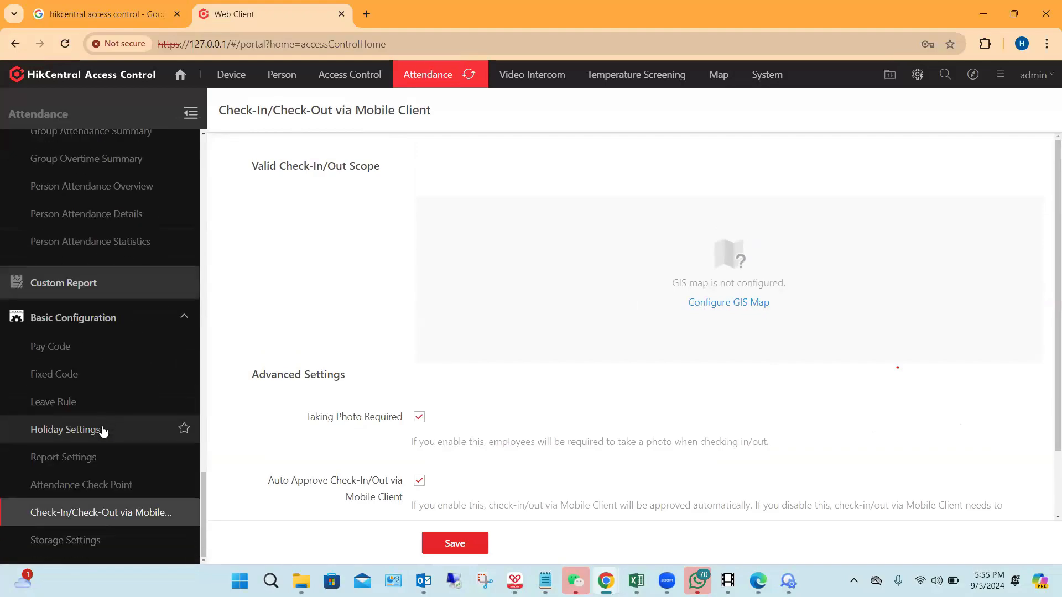
scroll(103, 432, "up", 15)
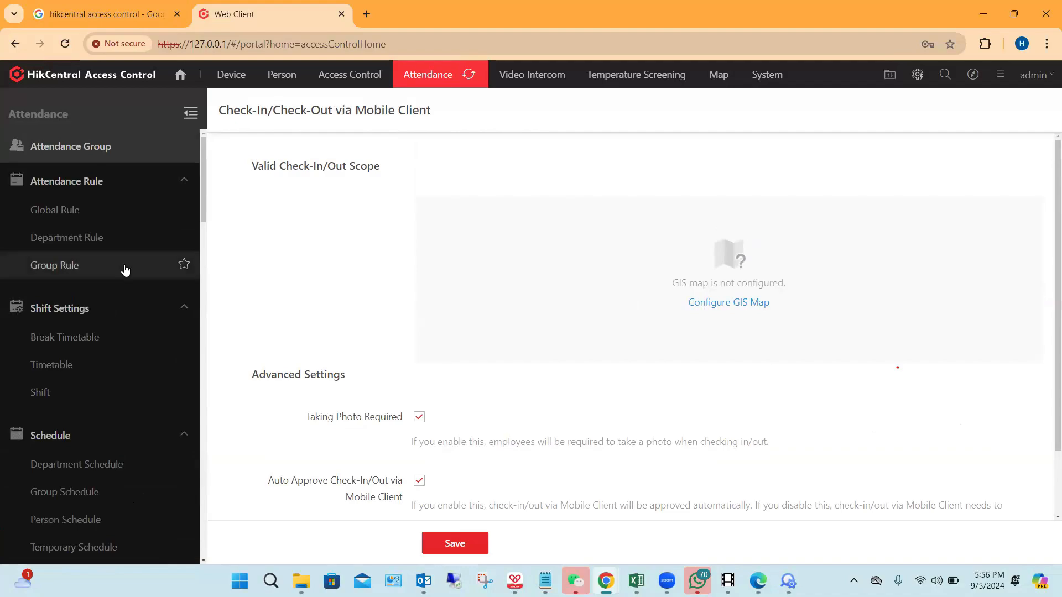
Step: Go to the home page, return to the Attendance module and open the Monthly Details report
left_click(191, 81)
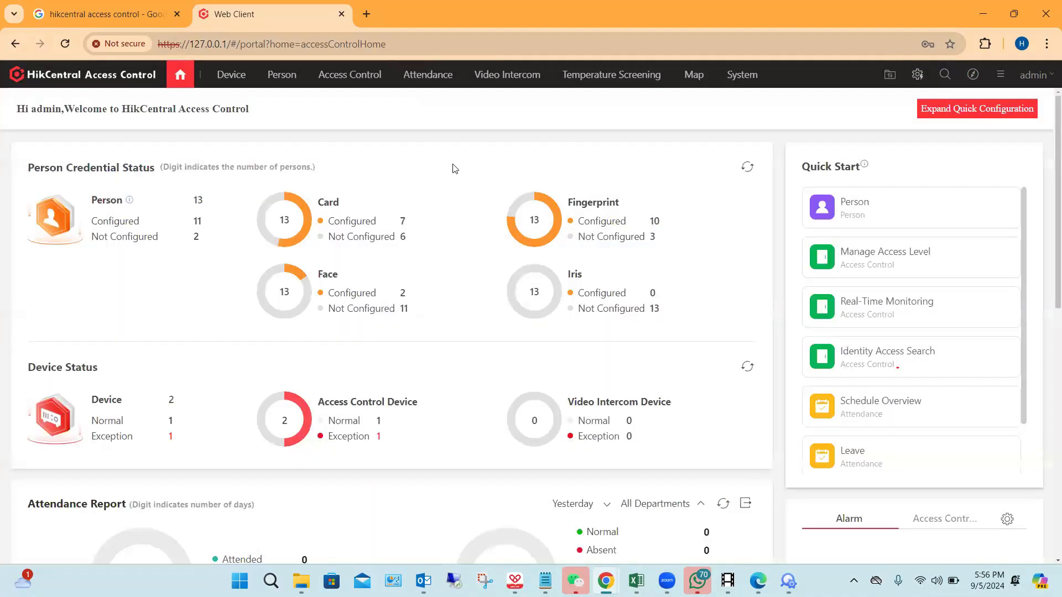
left_click(428, 74)
scroll(108, 378, "down", 6)
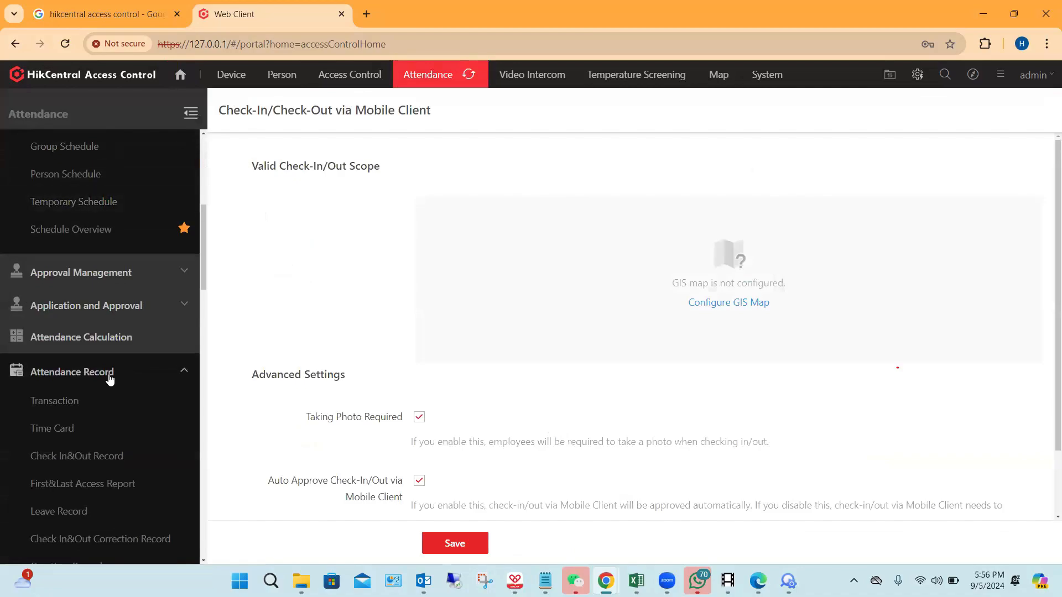
scroll(108, 375, "down", 10)
scroll(110, 375, "down", 5)
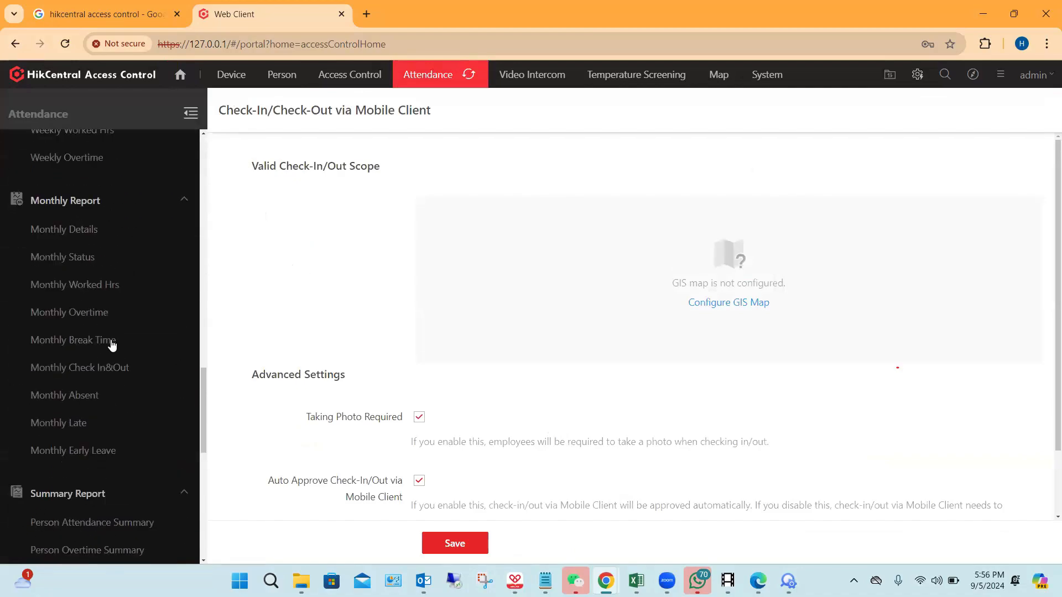
left_click(72, 229)
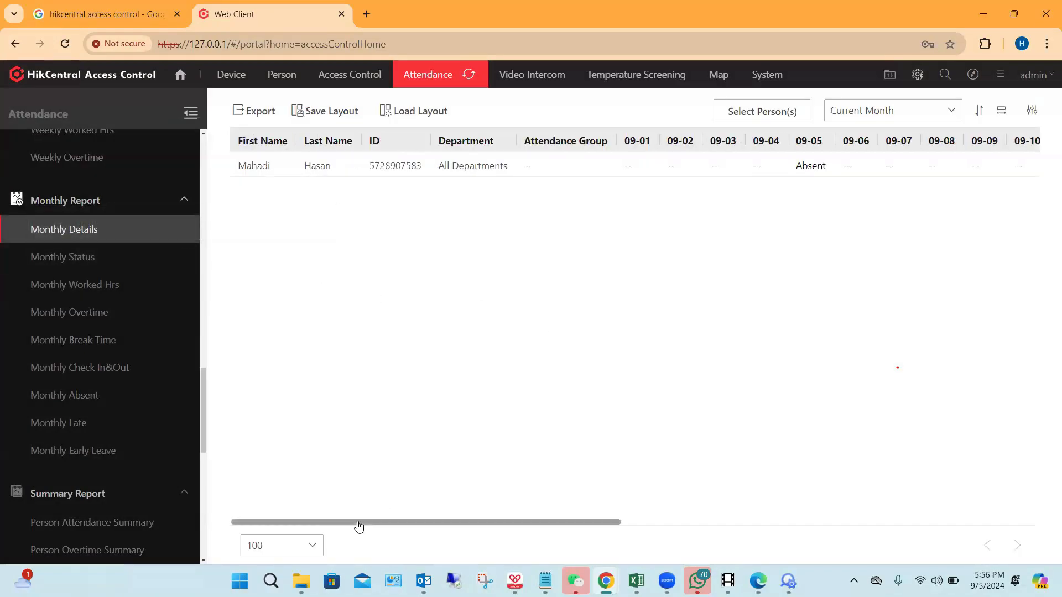
Step: Examine the Monthly Details report's daily columns for the current month, from 09-01 through 09-30 and back to 09-05
left_click_drag(359, 527, 410, 530)
scroll(411, 529, "right", 5)
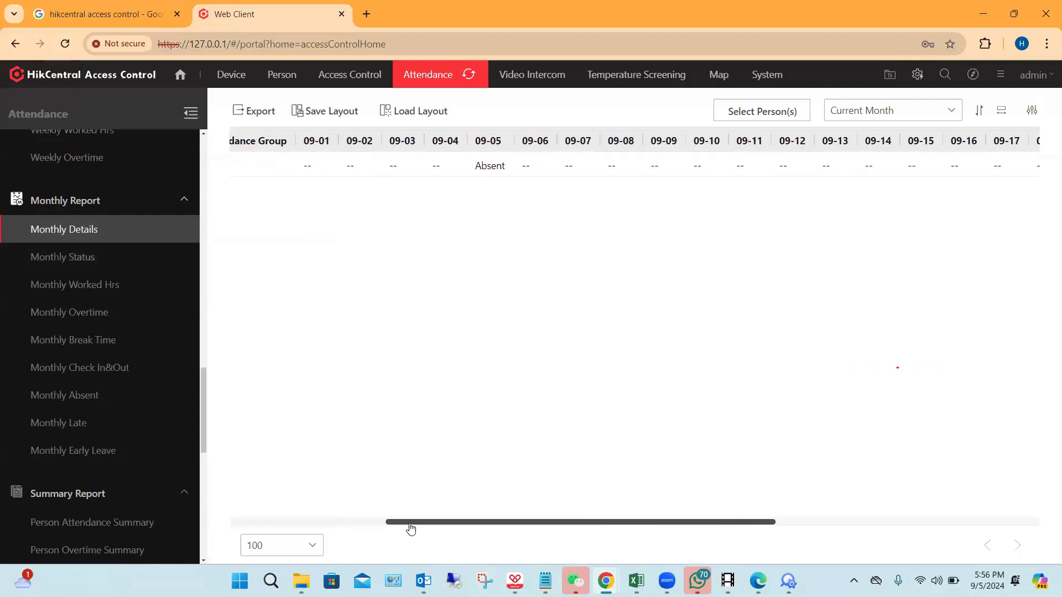
scroll(410, 529, "right", 5)
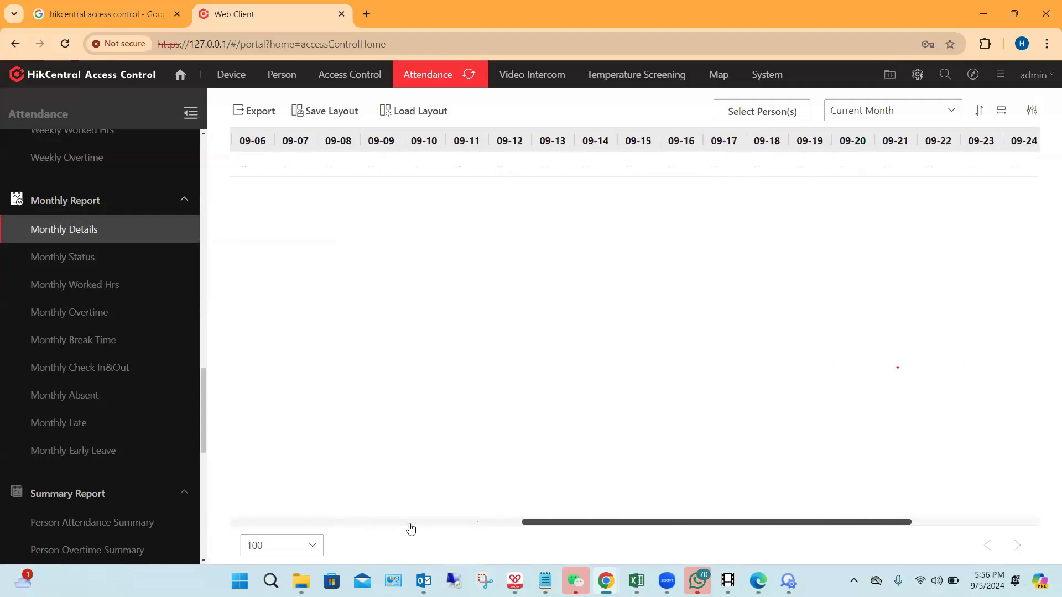
scroll(411, 529, "right", 3)
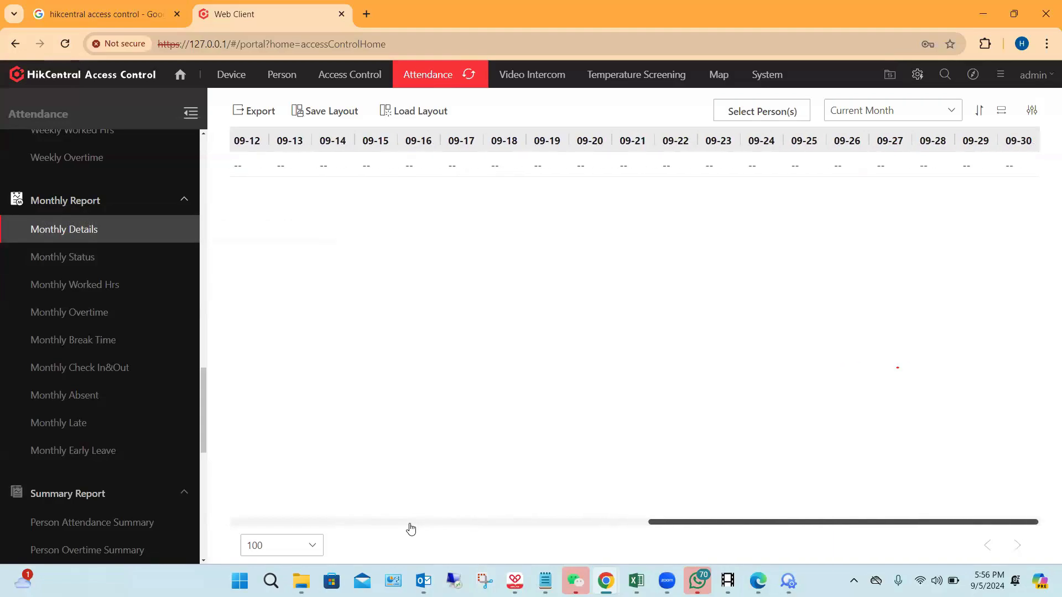
scroll(411, 530, "left", 10)
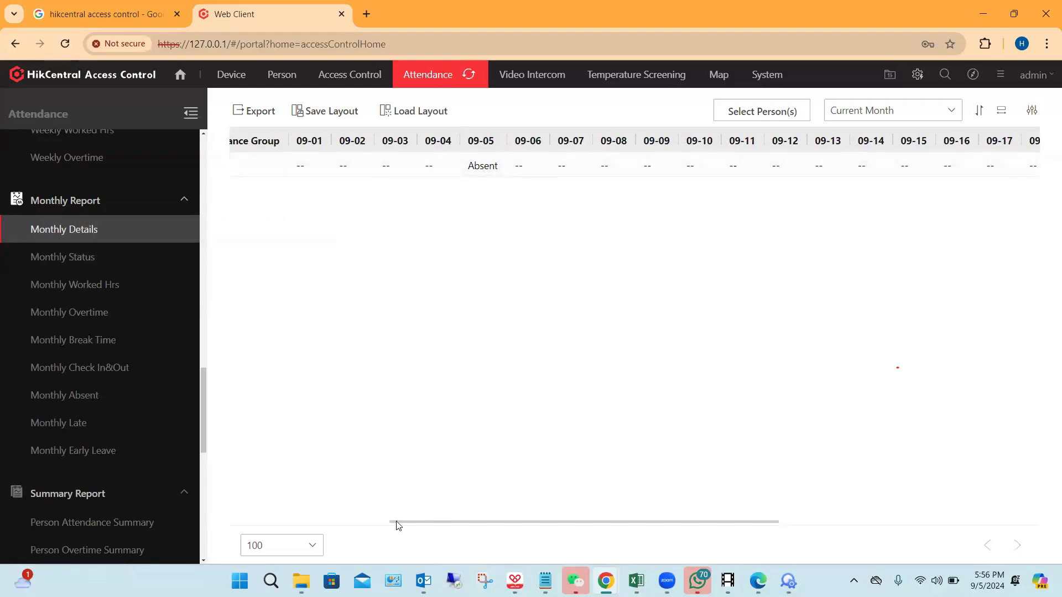
left_click_drag(396, 523, 358, 526)
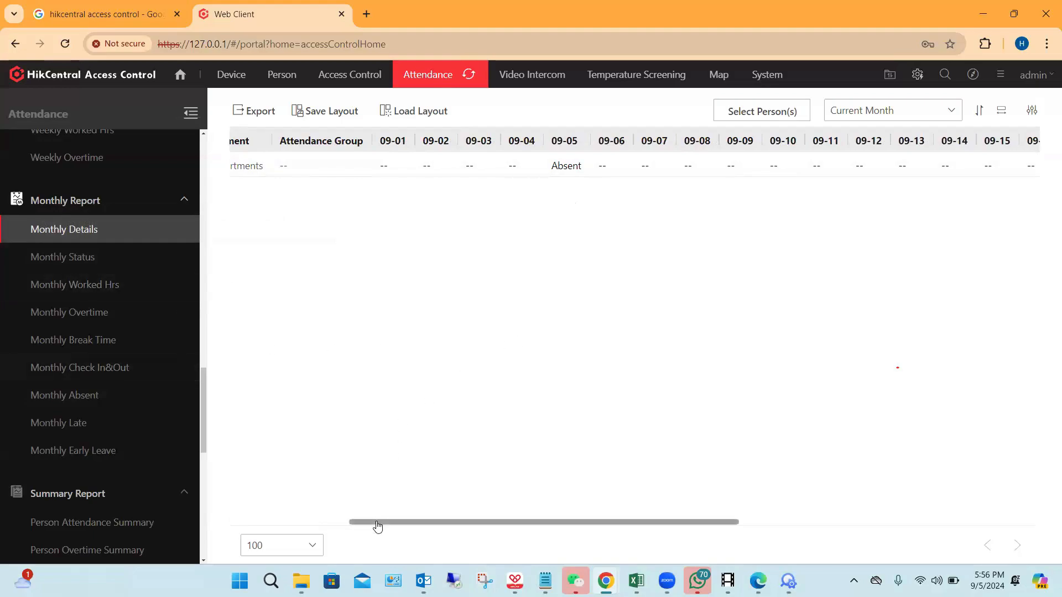
left_click_drag(378, 526, 370, 526)
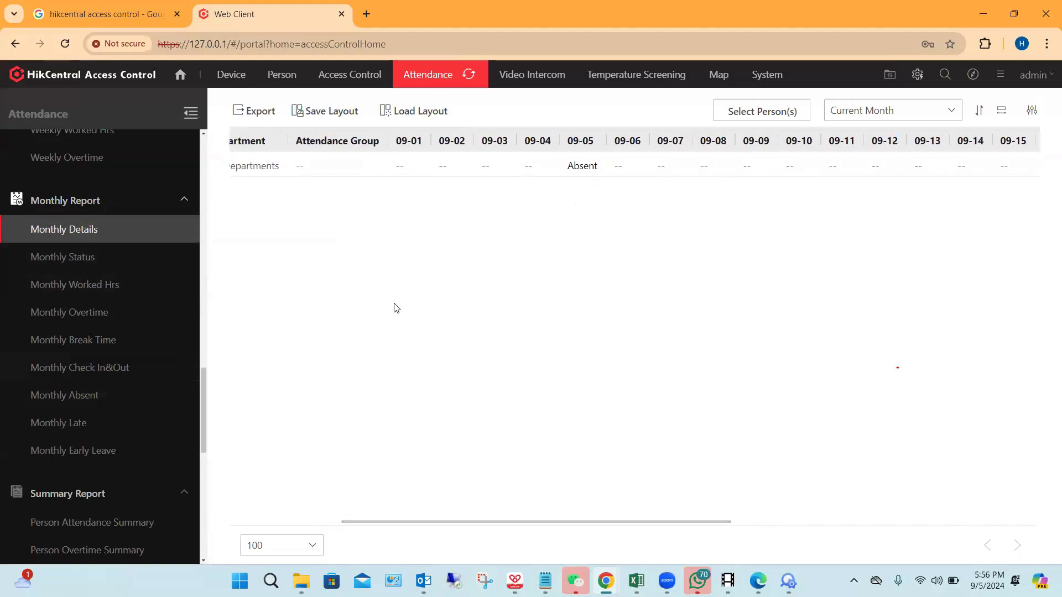
Step: Open the Monthly Check In&Out report, examine its 09-05 entry and look over the other available attendance reports
left_click(97, 378)
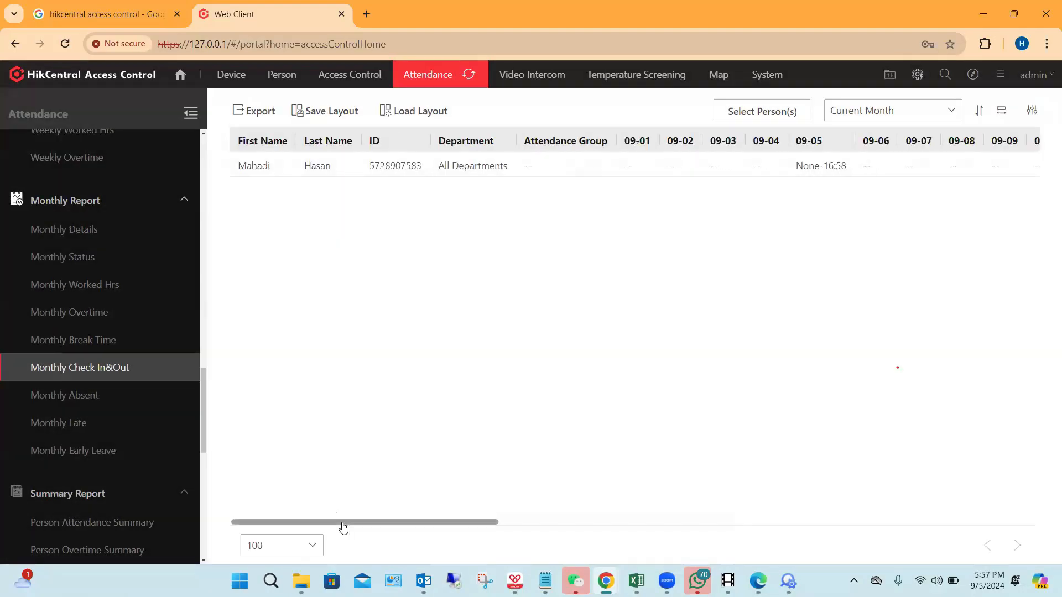
left_click_drag(342, 526, 403, 526)
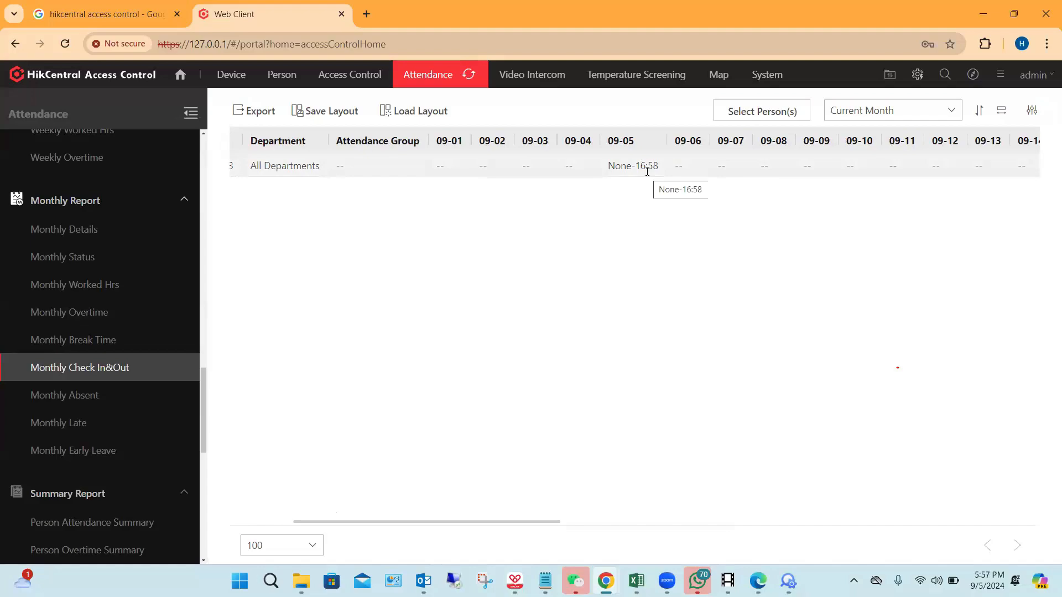
scroll(33, 310, "down", 3)
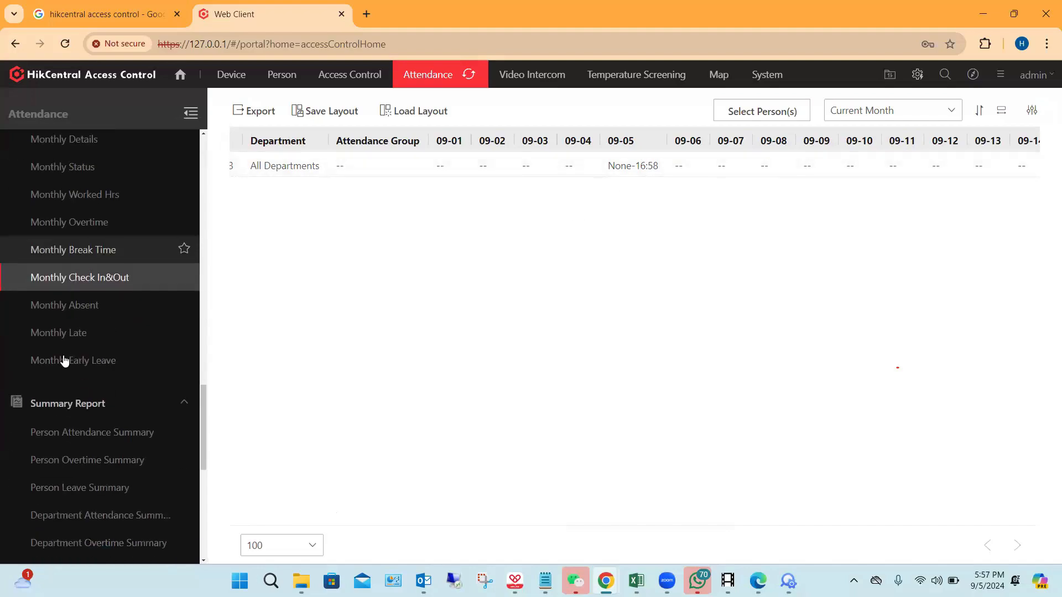
scroll(99, 299, "down", 6)
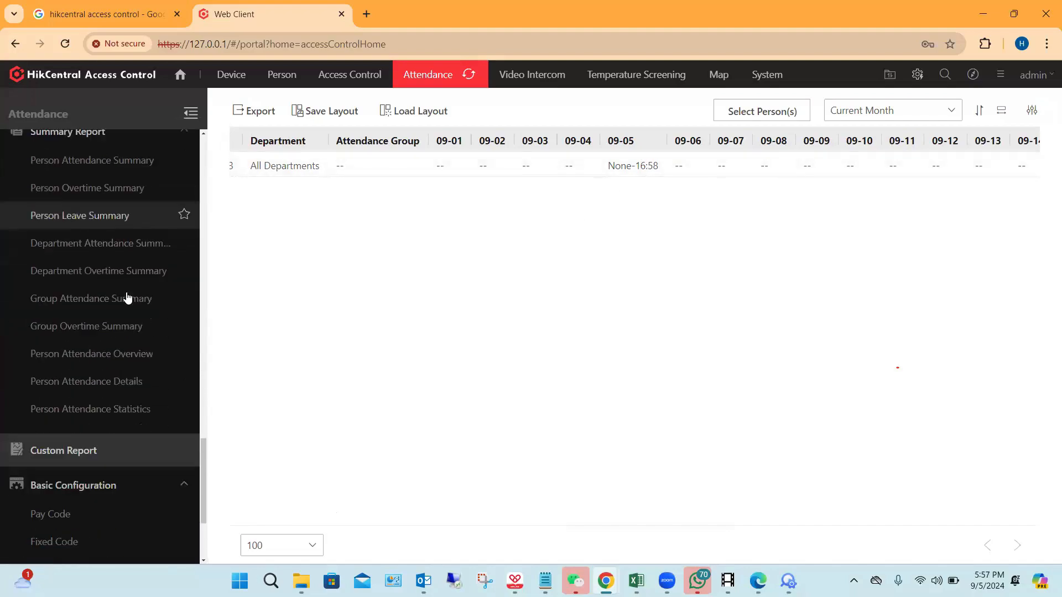
scroll(127, 299, "up", 10)
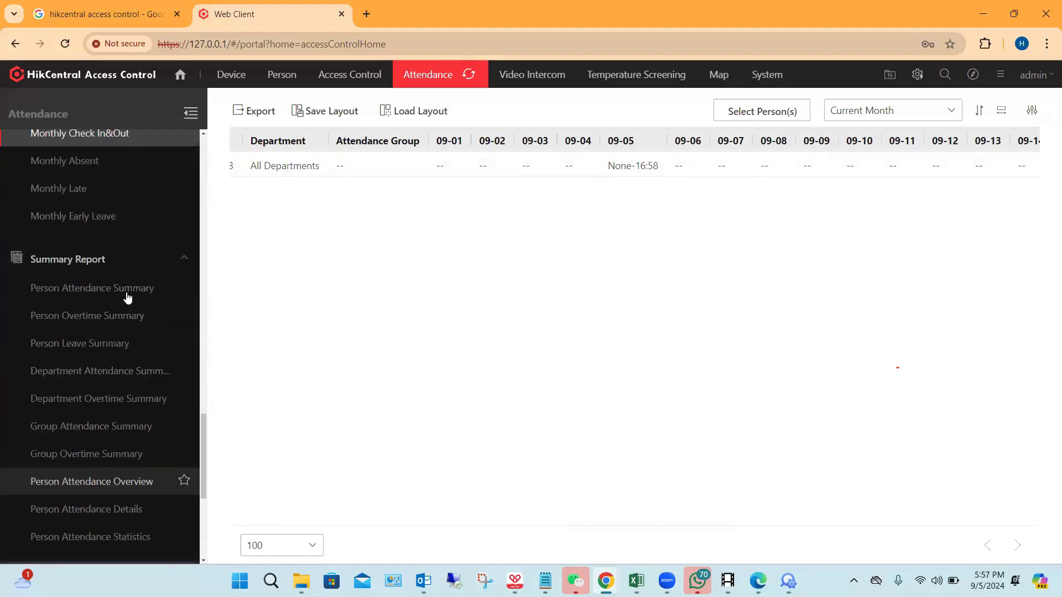
scroll(127, 299, "up", 8)
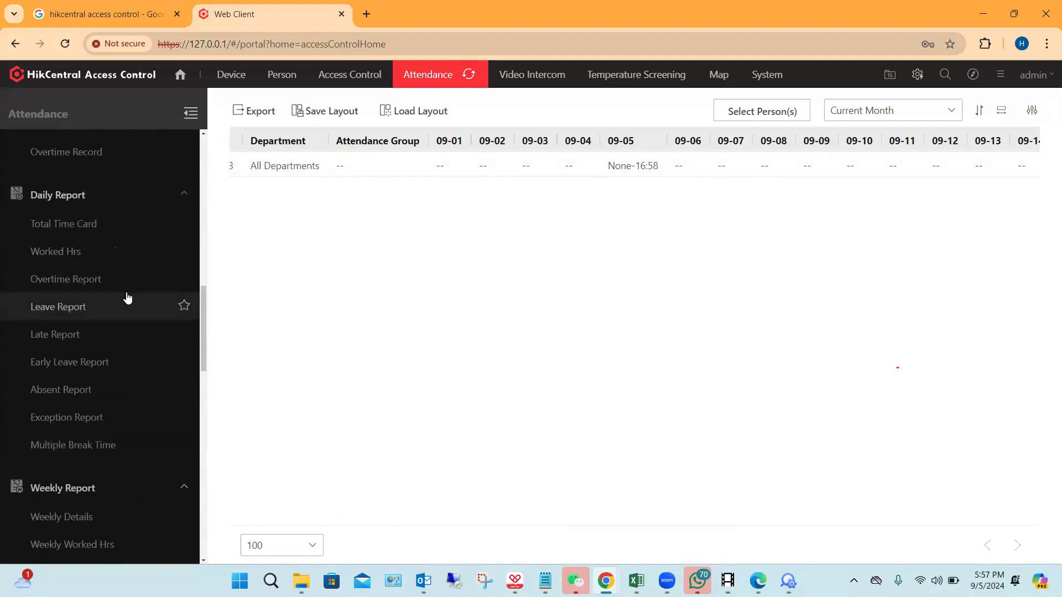
scroll(127, 299, "up", 14)
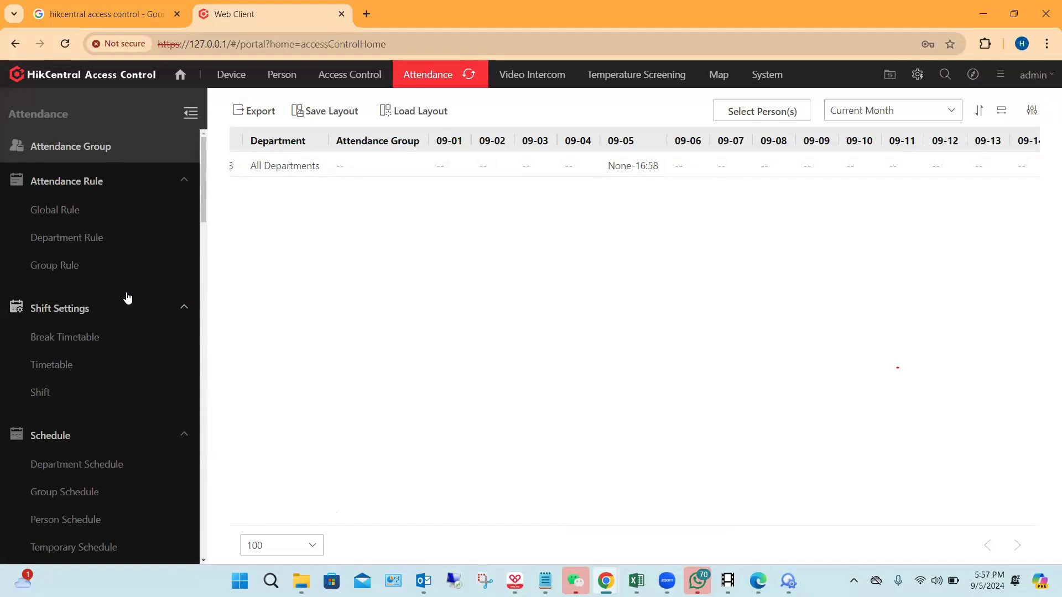
Step: Review the column items available for the Monthly Check In&Out report and close the list with the selection as it is
left_click(1031, 114)
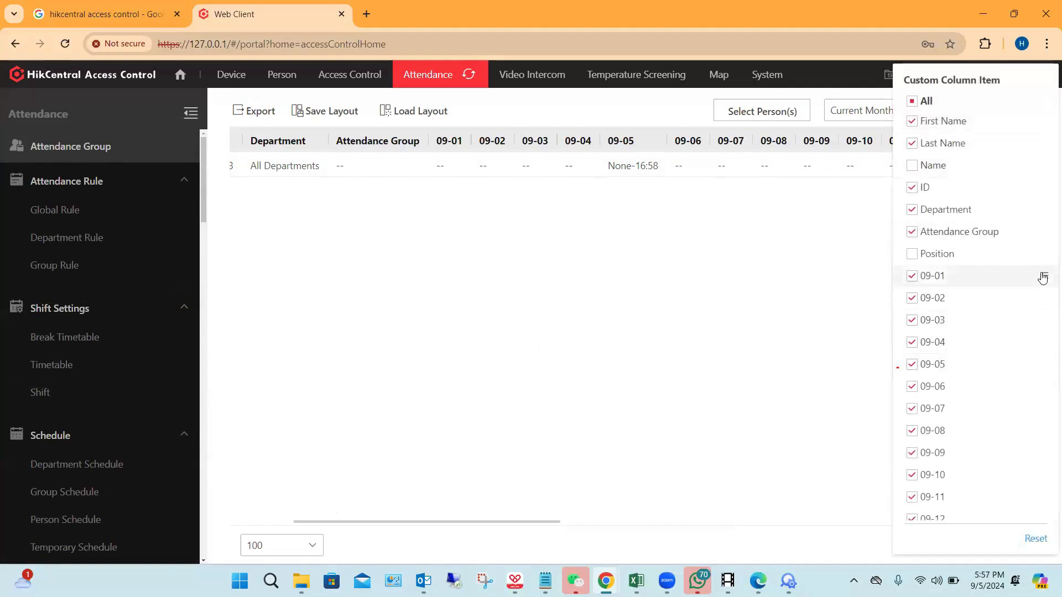
scroll(1038, 310, "down", 8)
scroll(962, 354, "down", 4)
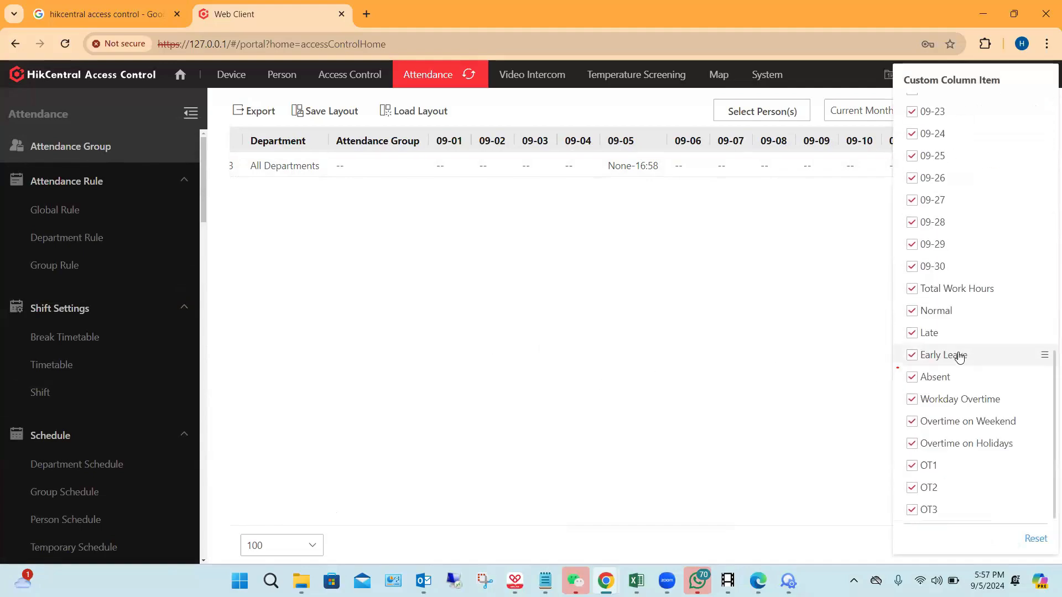
scroll(965, 354, "up", 12)
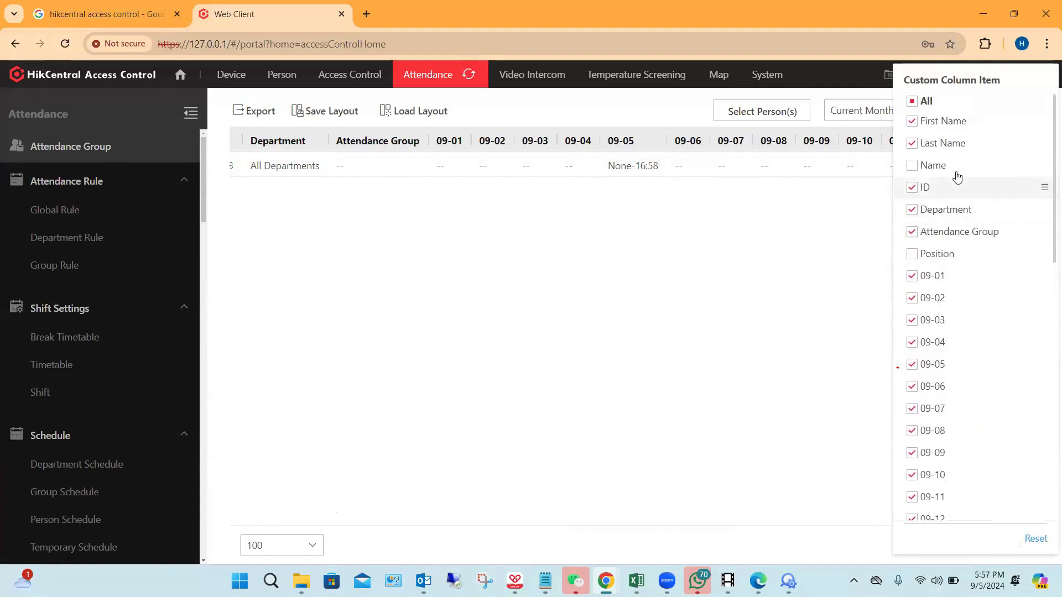
left_click(679, 311)
scroll(131, 343, "down", 15)
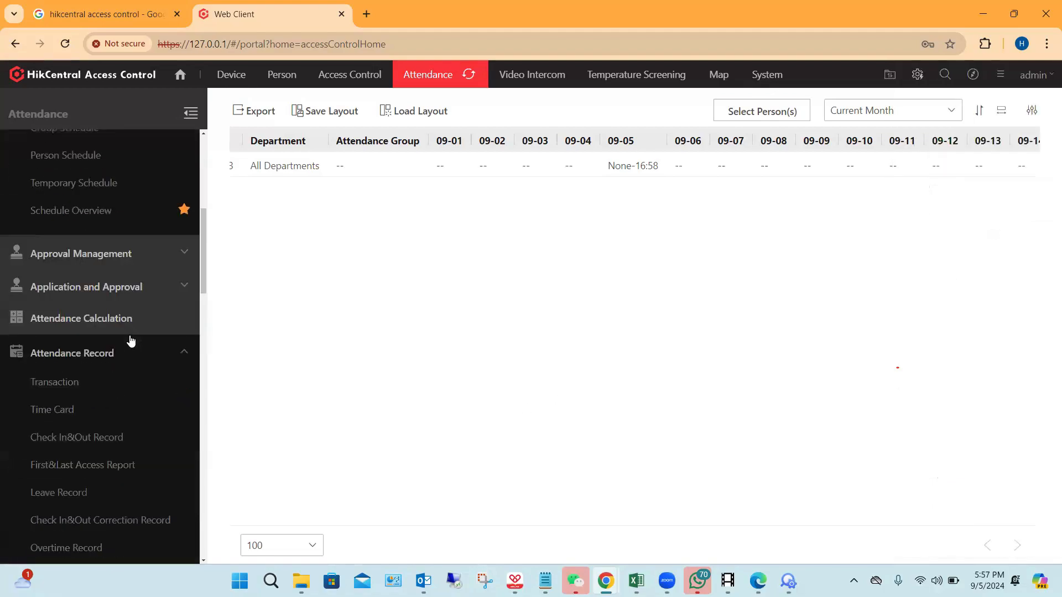
scroll(84, 348, "down", 16)
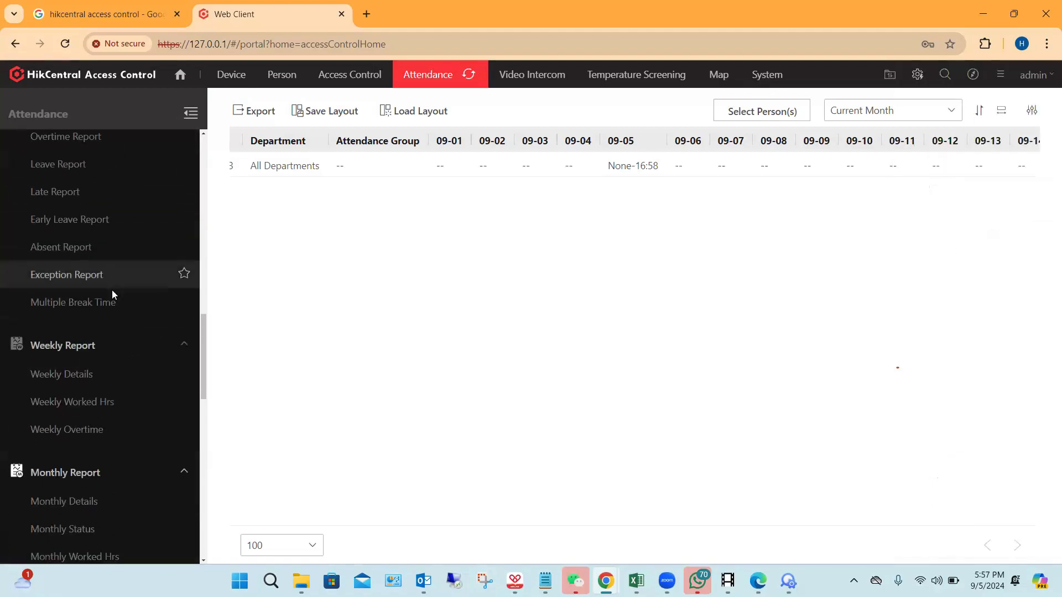
scroll(84, 347, "down", 7)
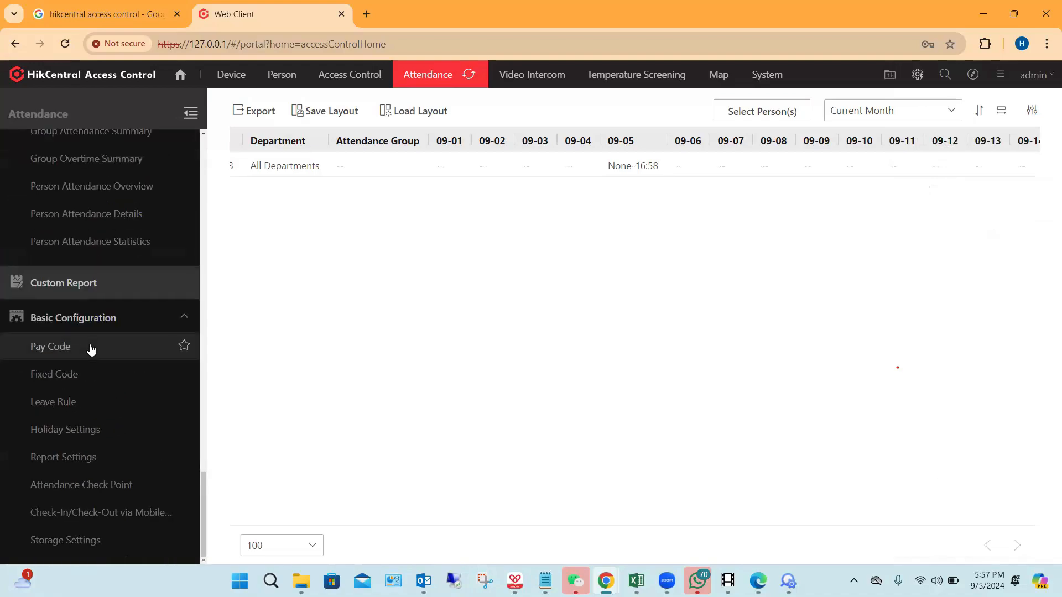
scroll(91, 348, "up", 20)
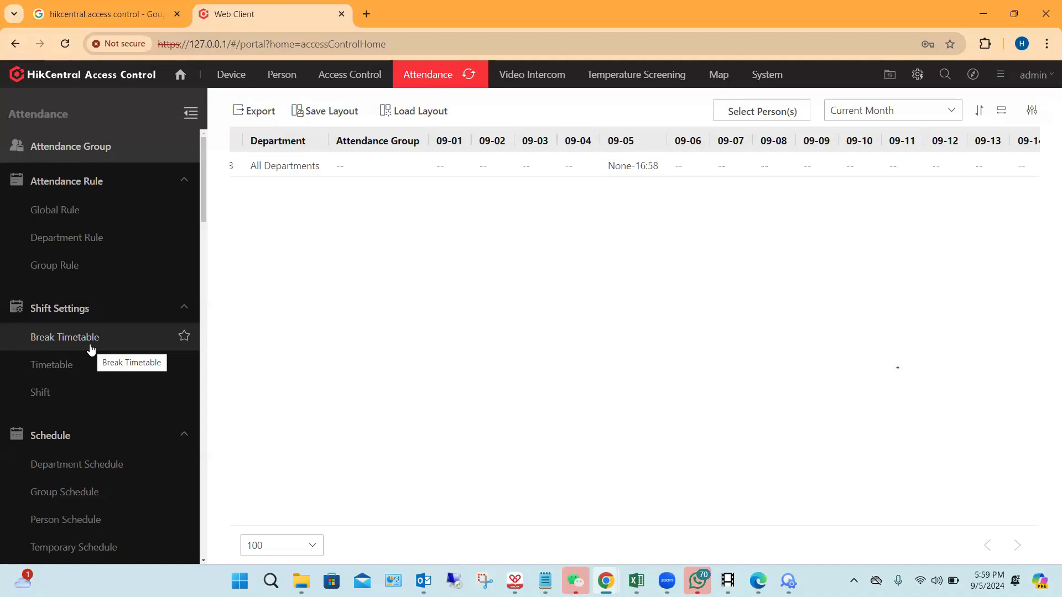
Step: Open a new browser tab, check the hidden bookmarks and close their list
left_click(368, 8)
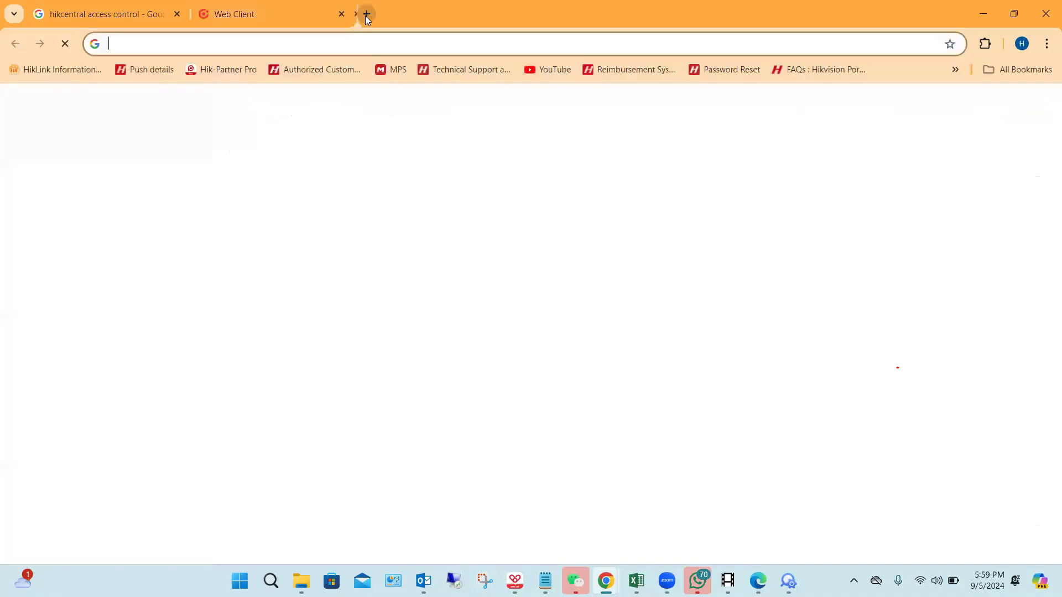
left_click(952, 69)
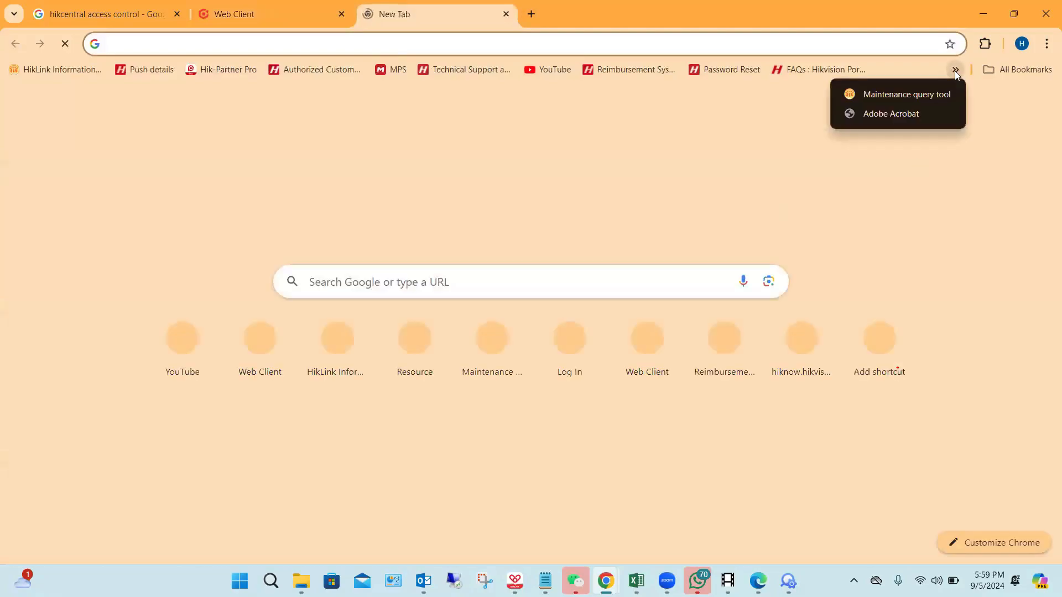
left_click(912, 487)
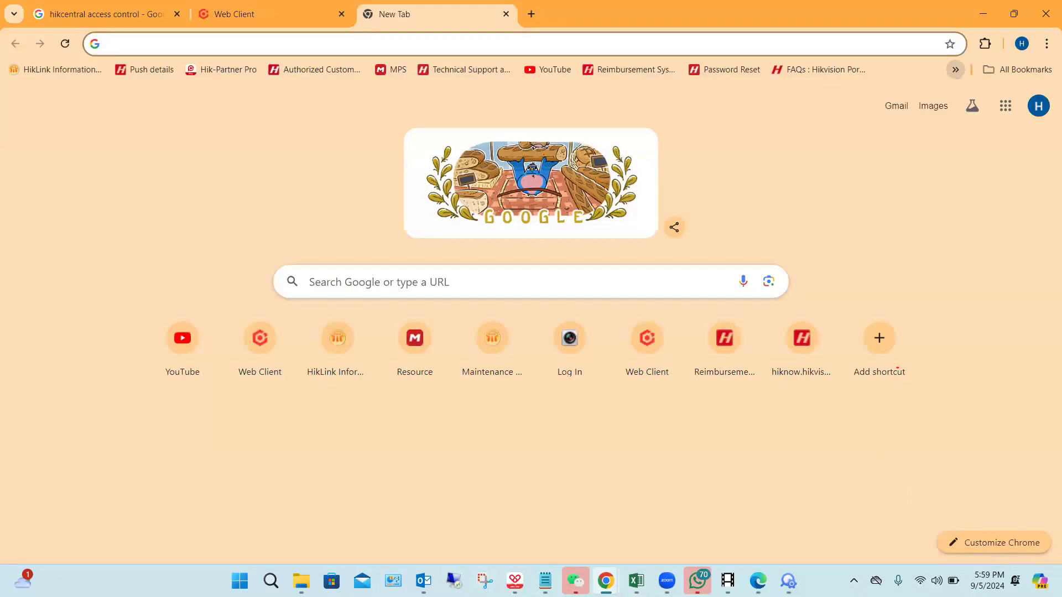
Step: Switch to Microsoft Edge, open a new tab and start entering an address beginning with "is"
mouse_move(545, 581)
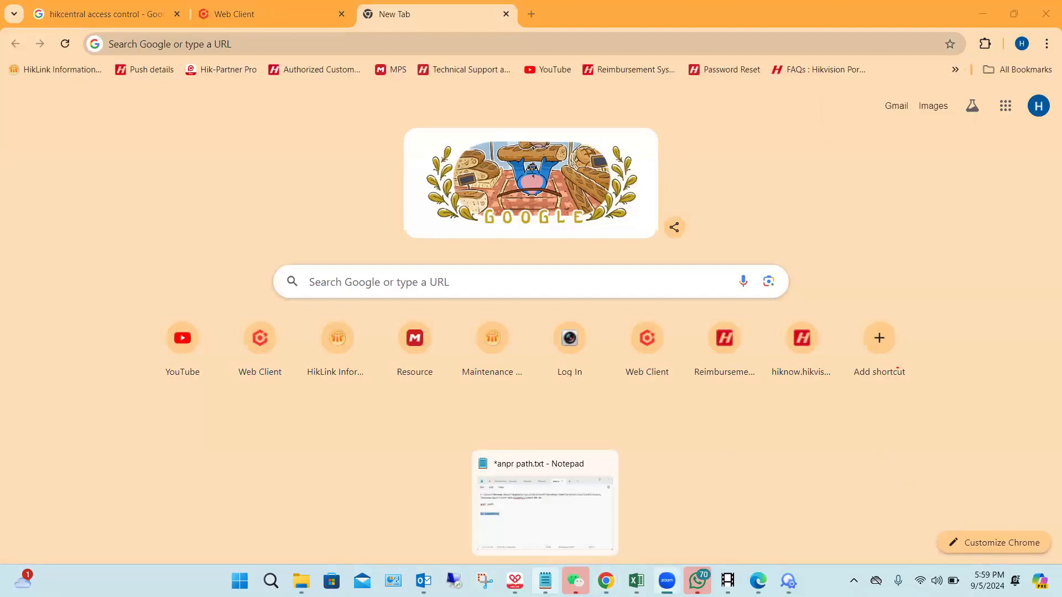
mouse_move(757, 580)
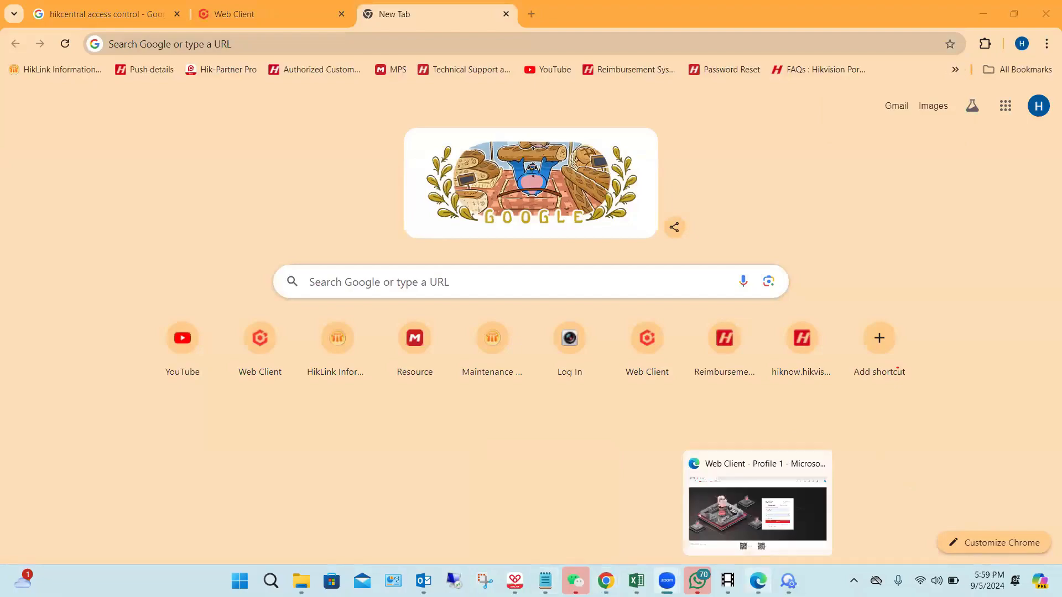
left_click(758, 581)
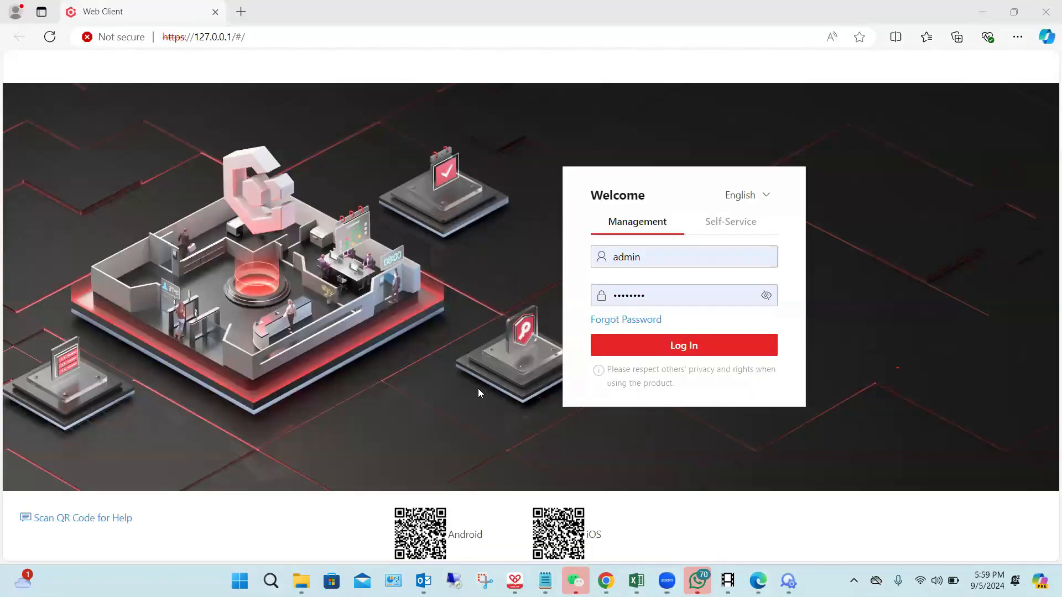
left_click(259, 36)
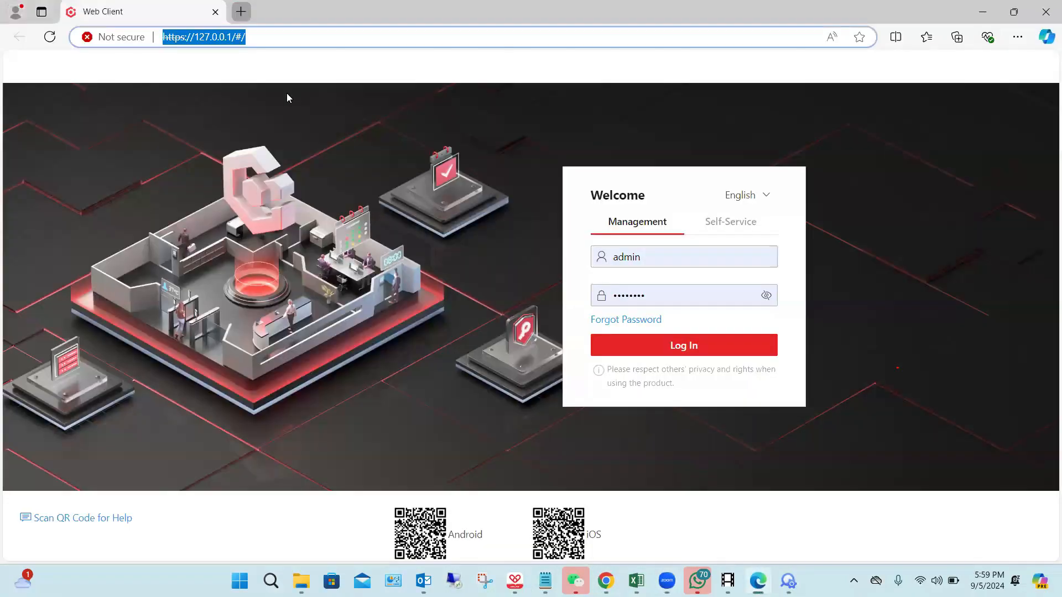
key("ctrl+t")
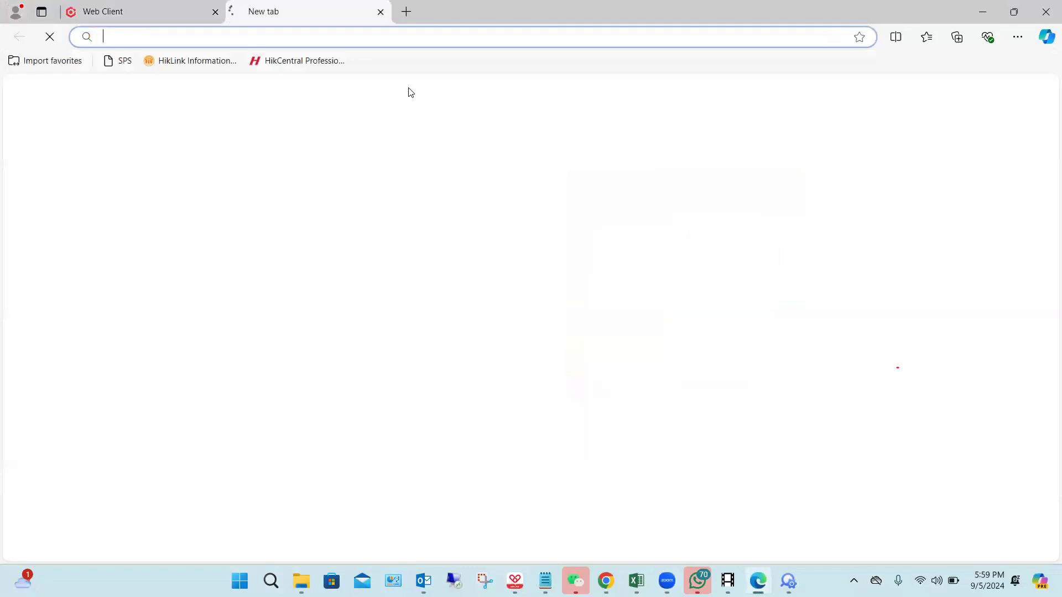
type("is")
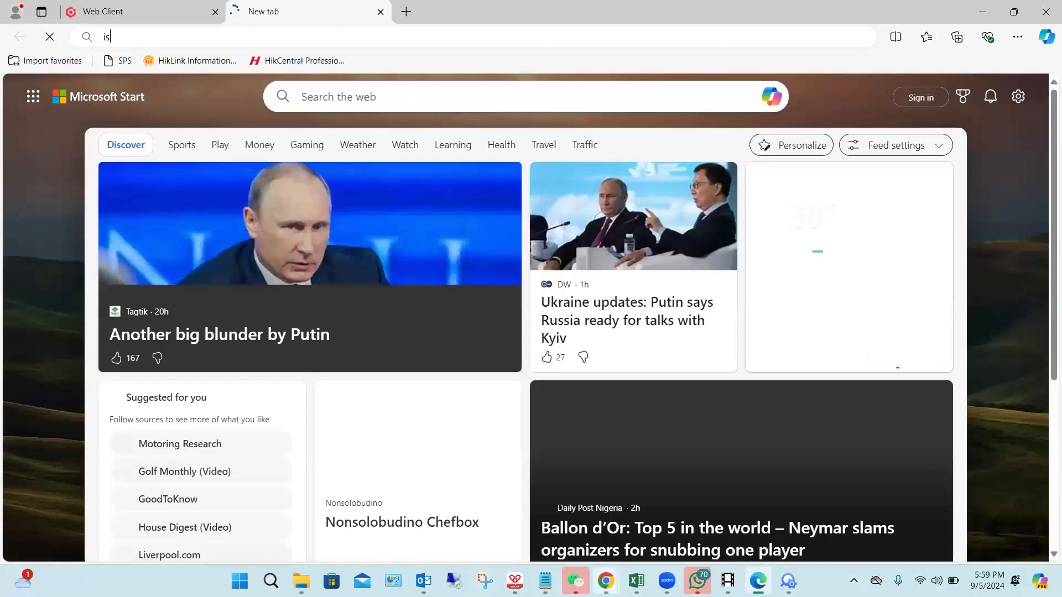
Step: Switch back to Google Chrome
mouse_move(606, 581)
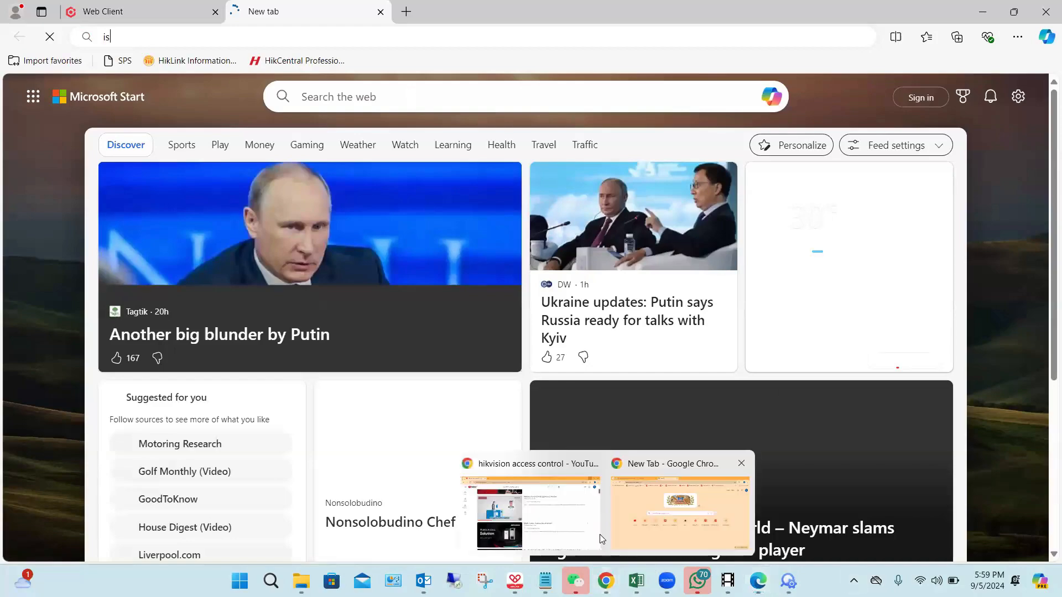
left_click(602, 539)
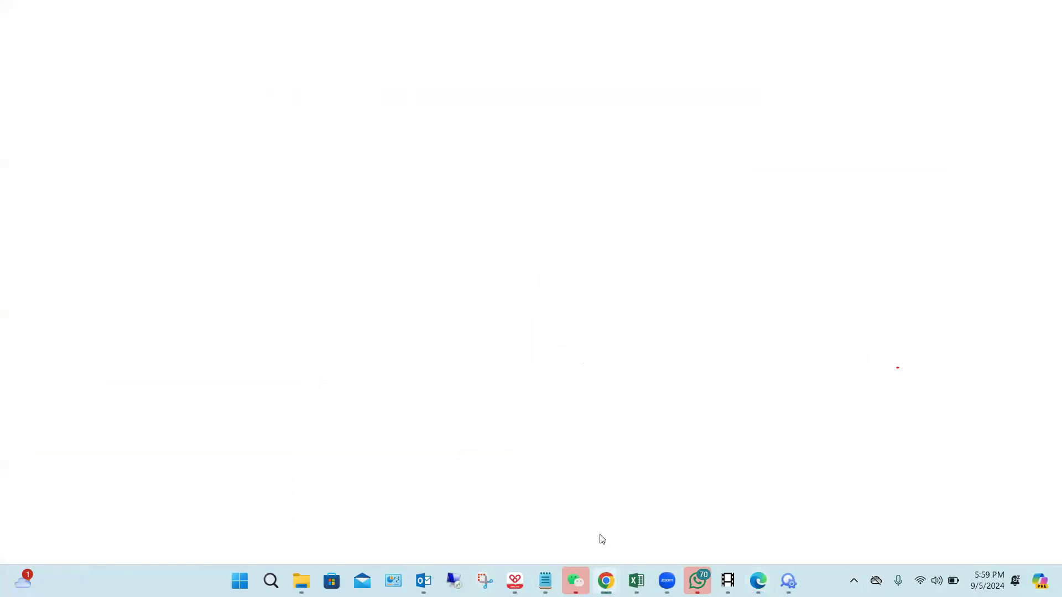
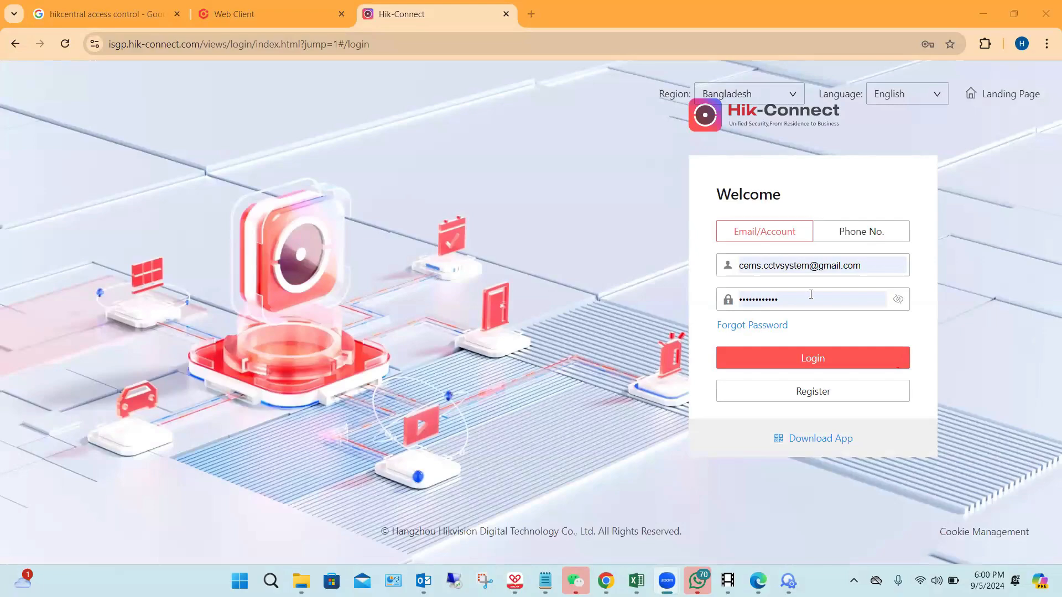
Step: Try to log in to Hik-Connect, switching to another saved account's e-mail and password
left_click(813, 361)
left_click(874, 263)
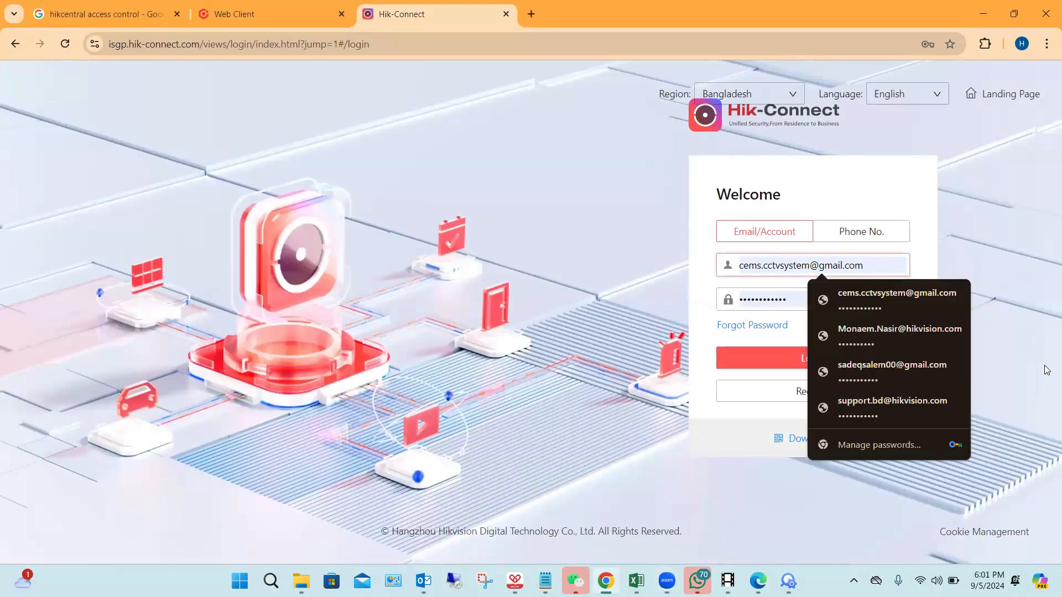
left_click(898, 336)
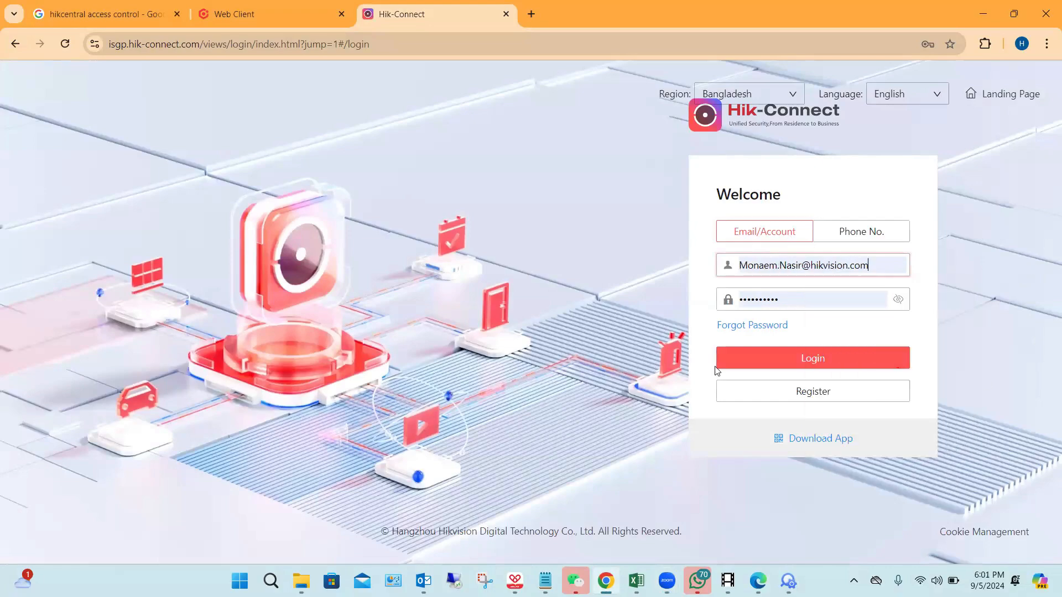
left_click(754, 365)
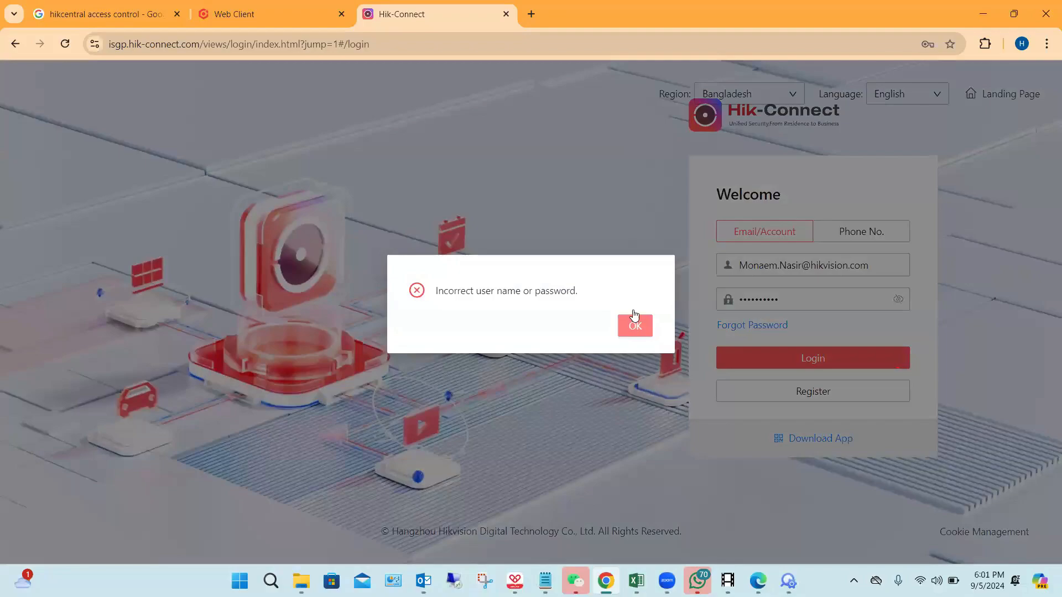
left_click(631, 321)
Step: Change the capital letters in the login e-mail address to lowercase
left_click(792, 267)
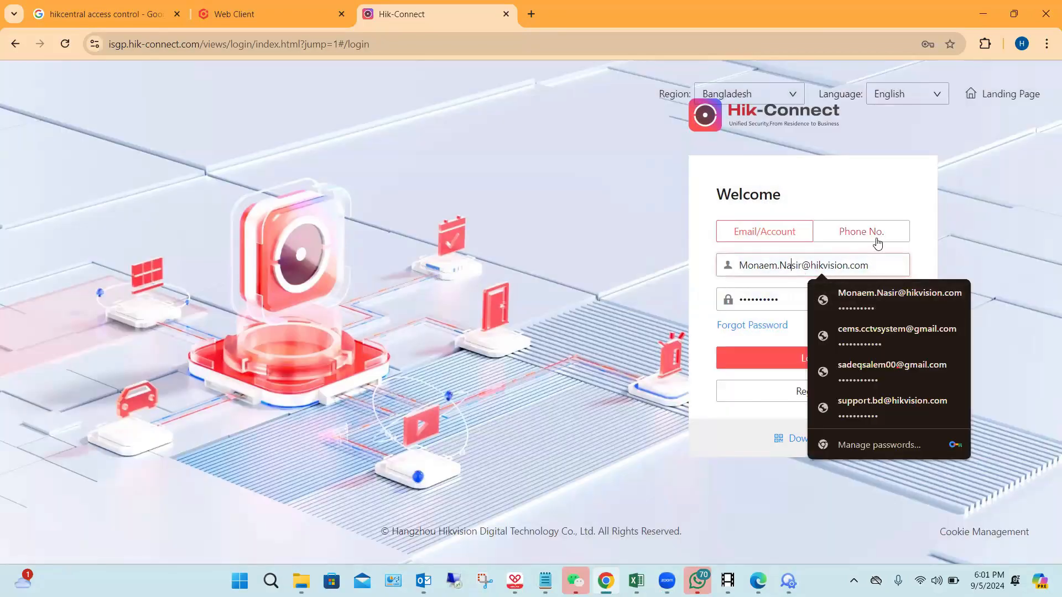
key("Left")
key("BackSpace")
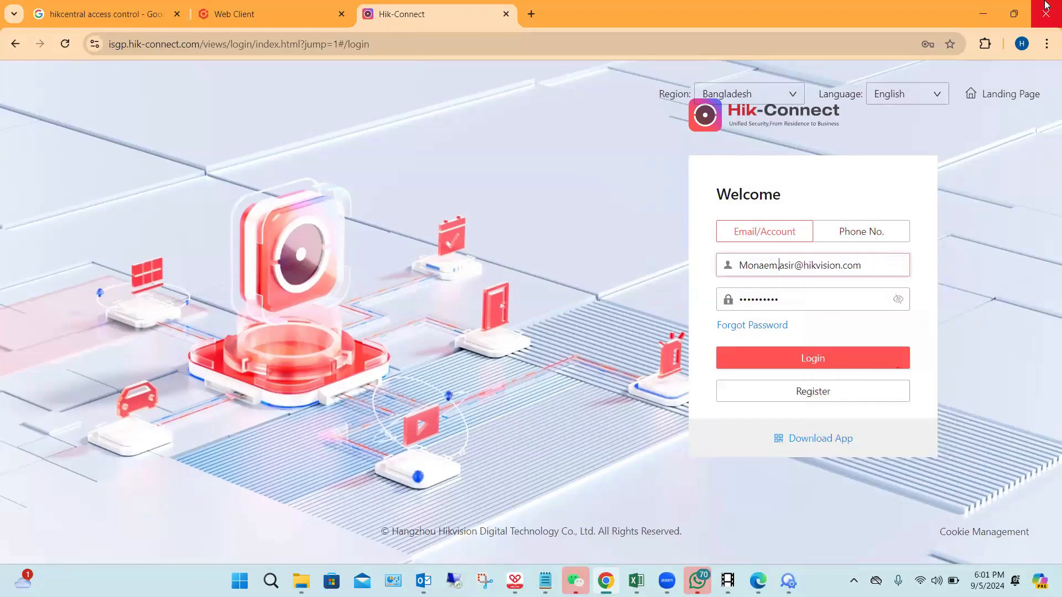
type("n")
key("Left")
key("shift+Right")
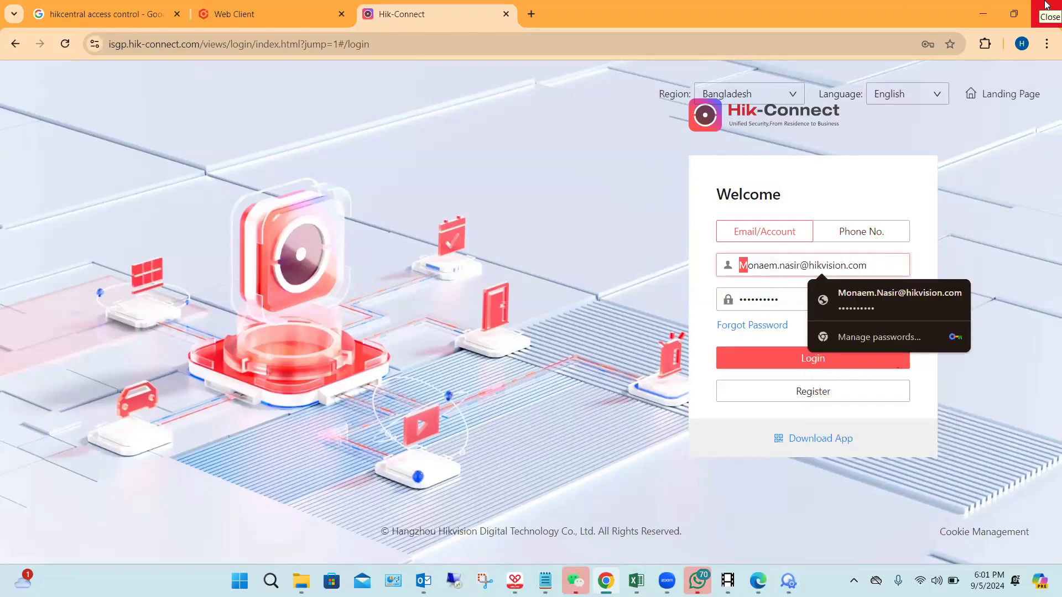
type("m")
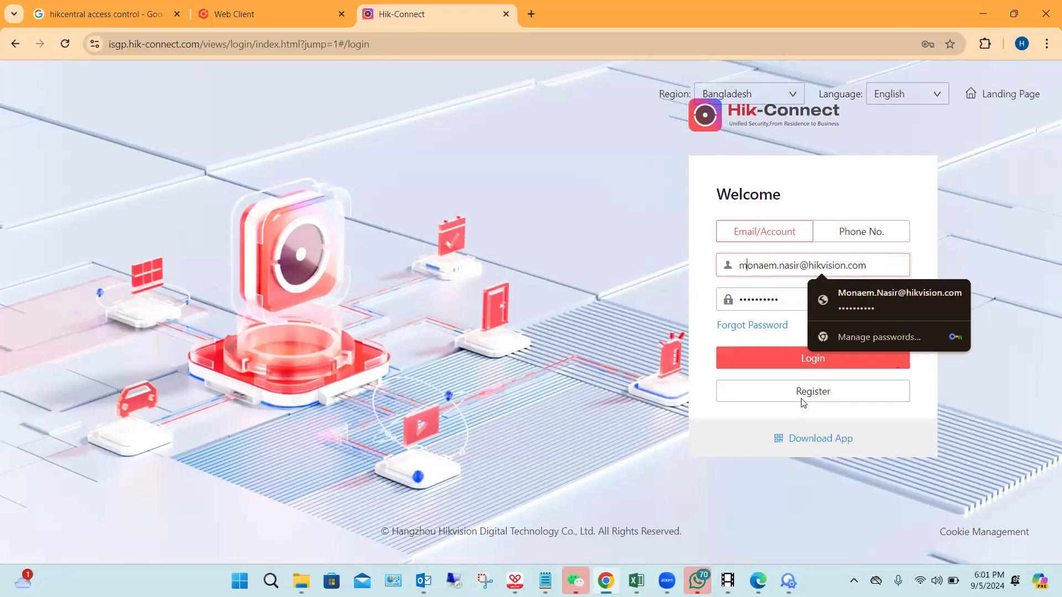
Step: Replace the account password, log in and save the credentials in the browser
double_click(790, 300)
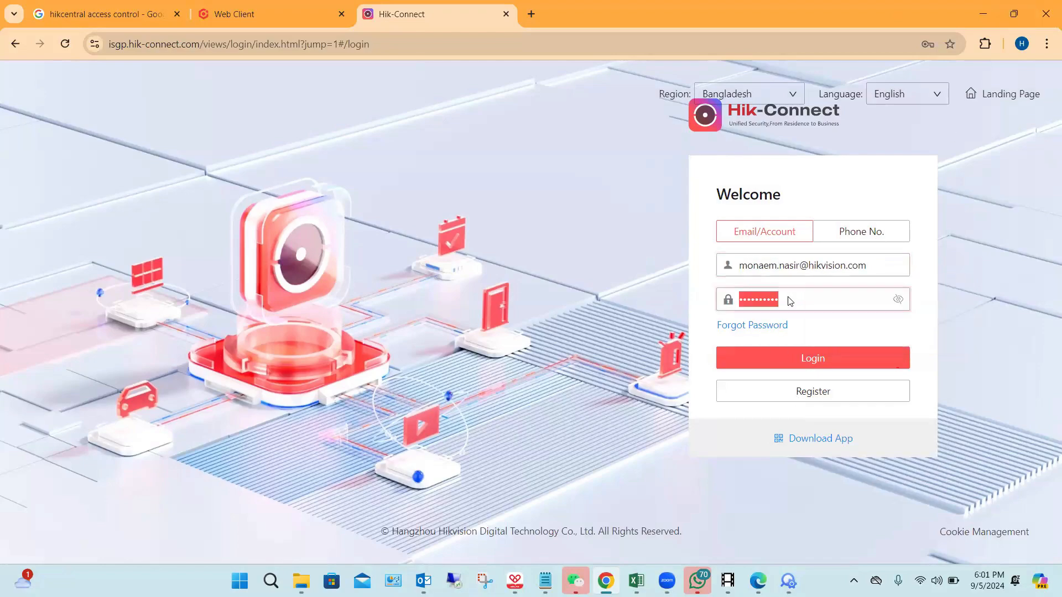
key("Caps_Lock")
type("•")
key("Caps_Lock")
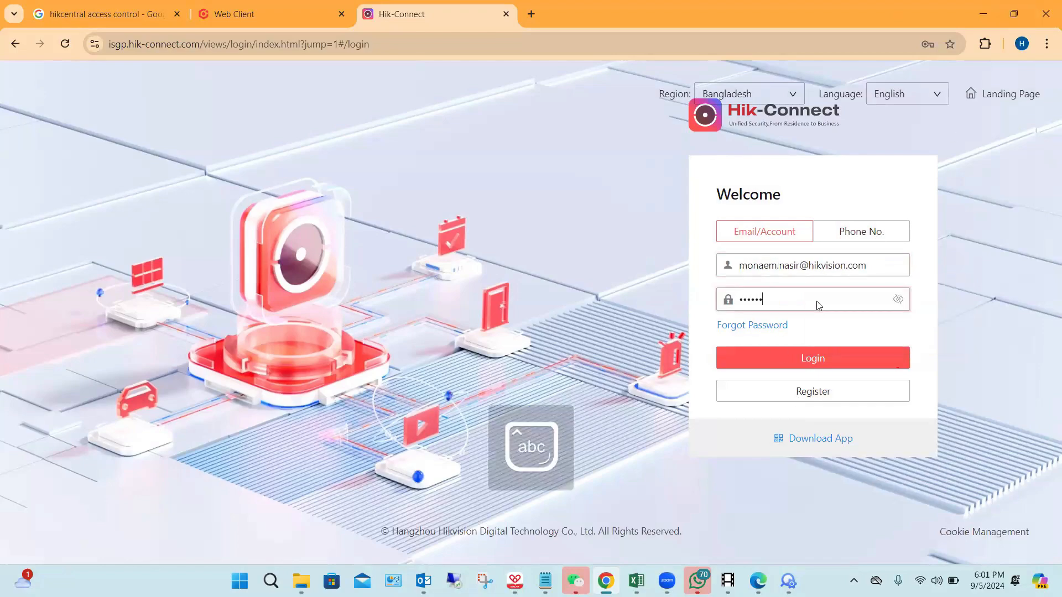
key("Return")
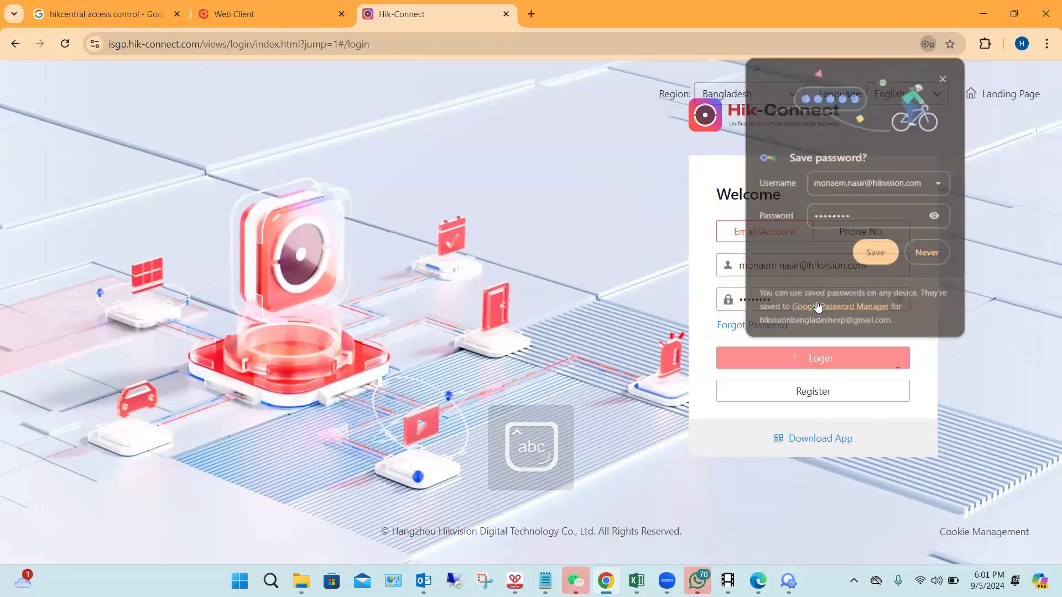
left_click(885, 257)
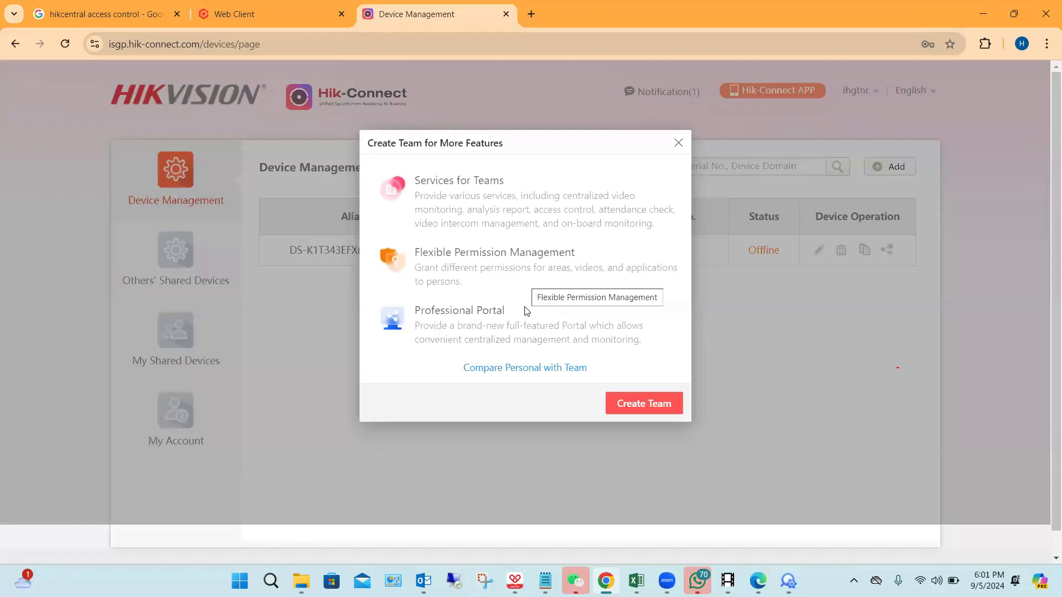
Step: Start creating a team named "Time attendance" and set its scene type to Office
left_click(646, 411)
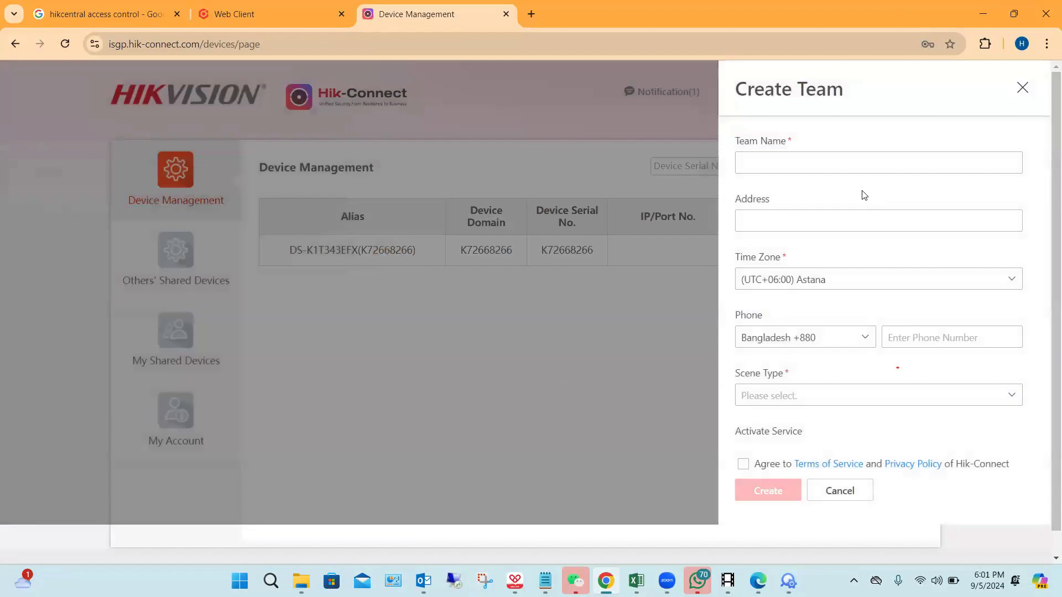
left_click(816, 156)
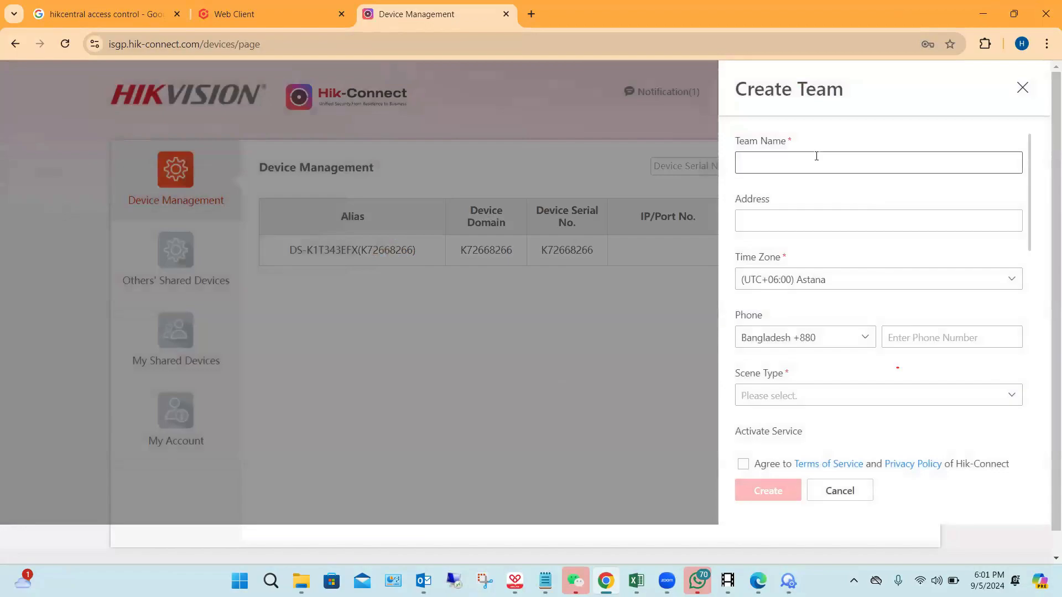
type("Time att")
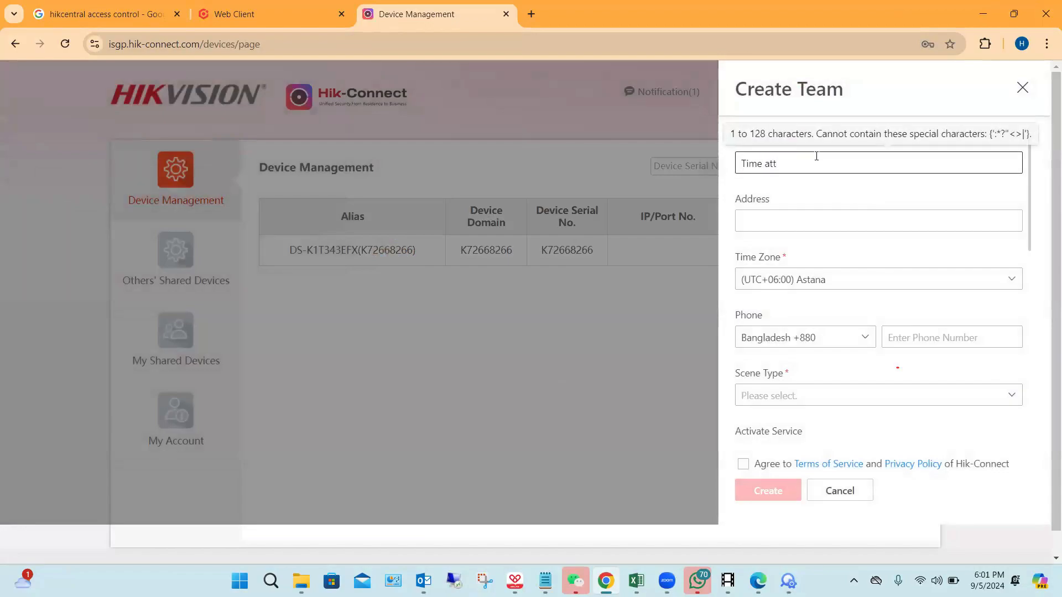
type("endance")
scroll(896, 282, "down", 1)
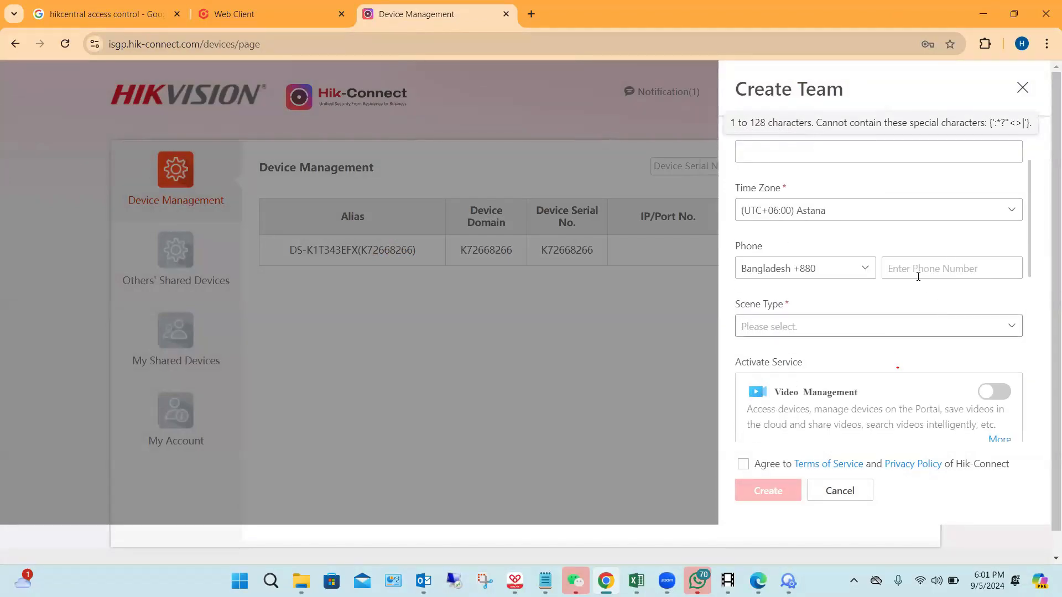
left_click(908, 273)
scroll(895, 282, "down", 1)
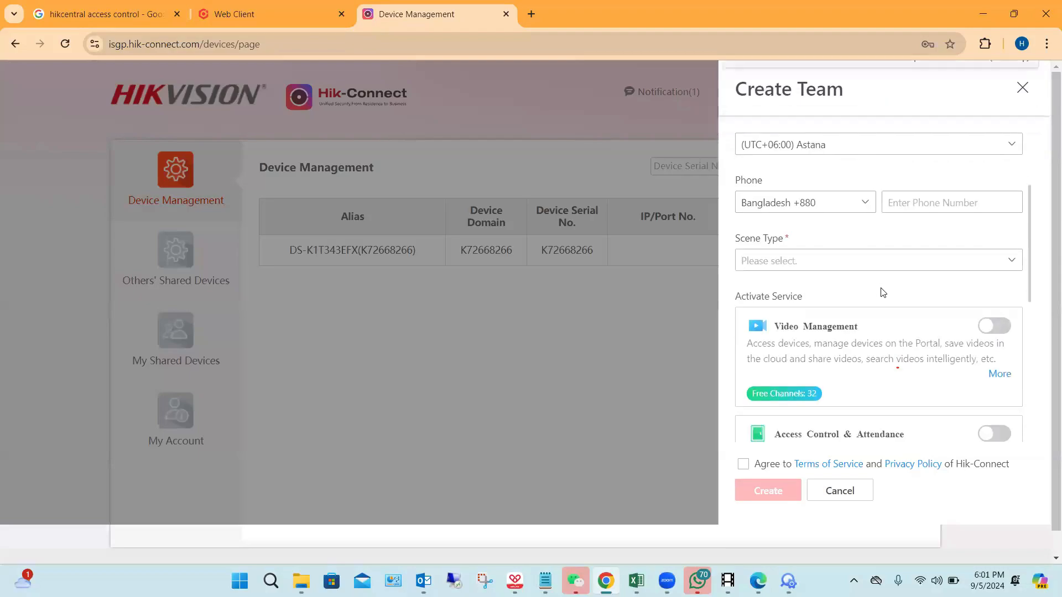
left_click(901, 262)
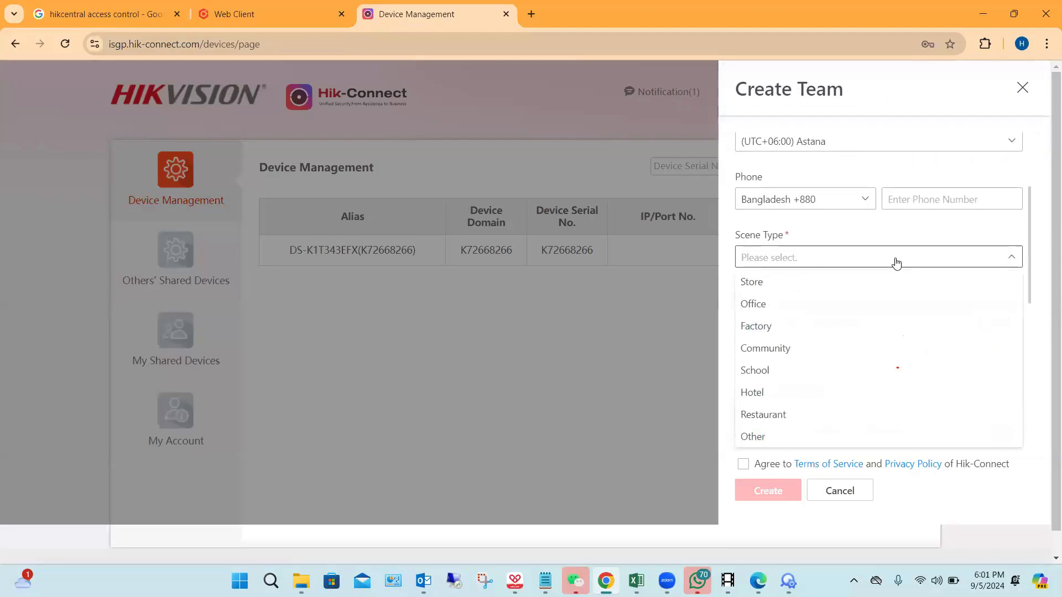
left_click(757, 306)
Step: Activate the Access Control & Attendance service for the new team
scroll(848, 274, "down", 3)
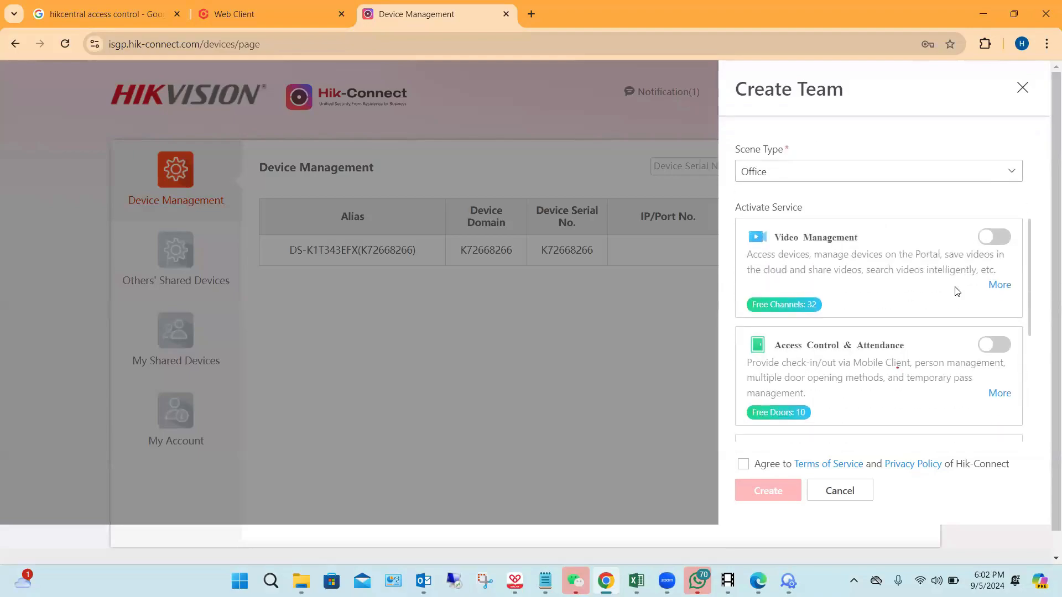
scroll(981, 357, "down", 1)
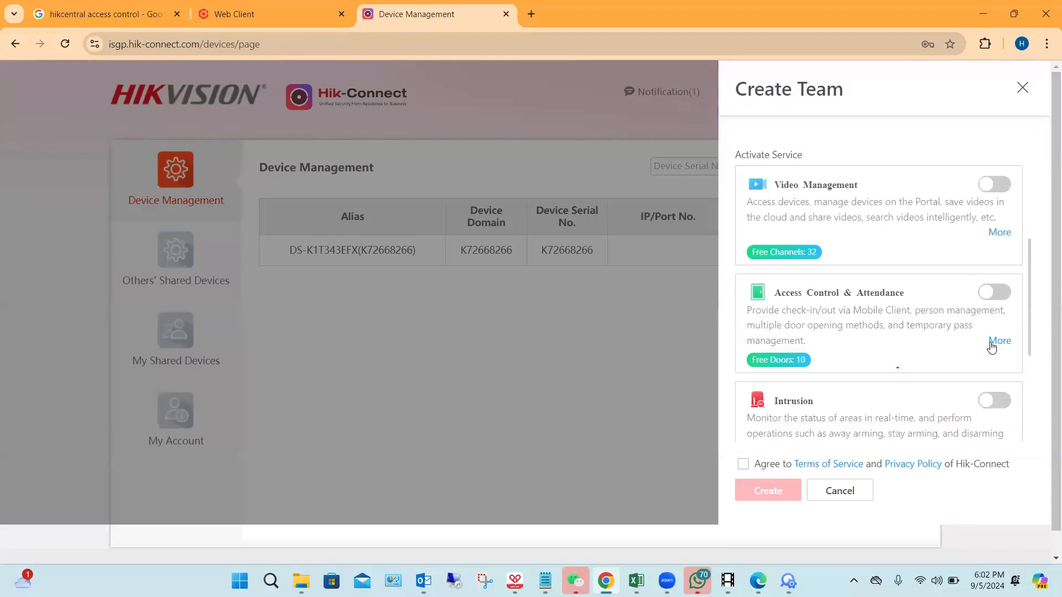
left_click(995, 293)
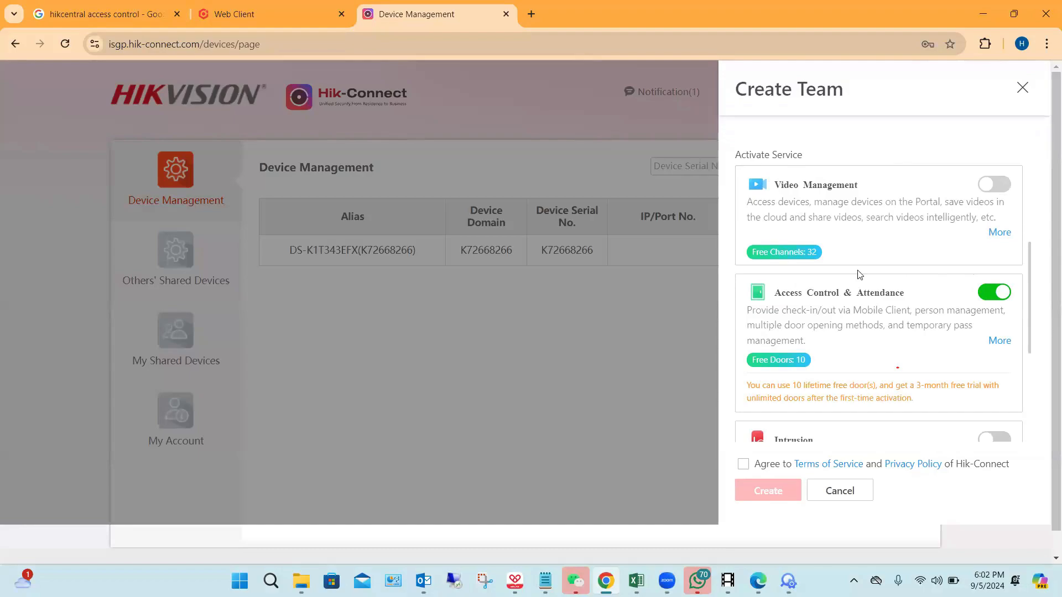
Step: Agree to the Terms of Service and Privacy Policy and try twice to create the team
scroll(854, 286, "down", 5)
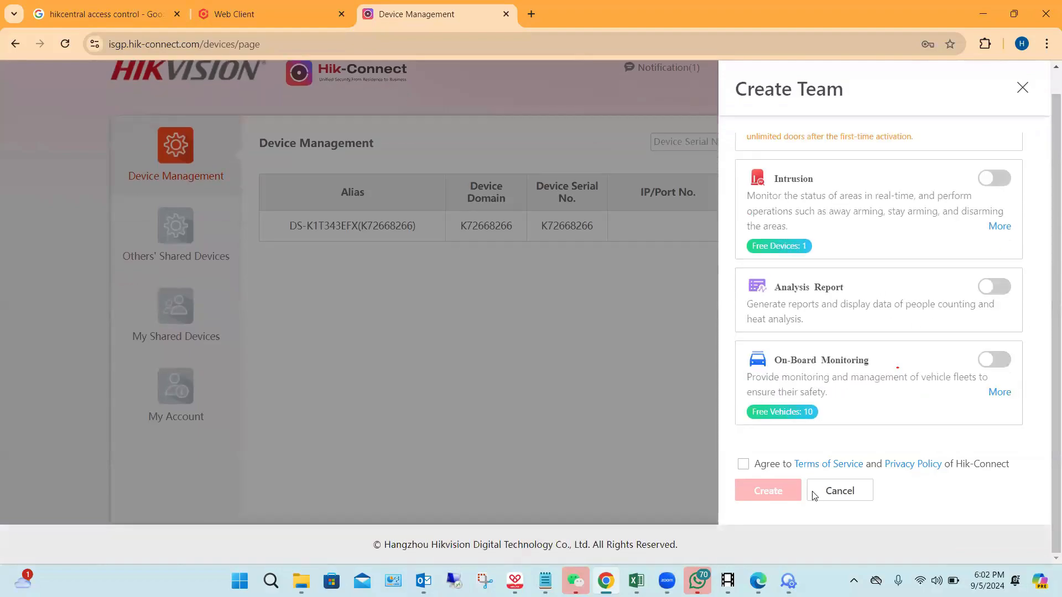
left_click(743, 464)
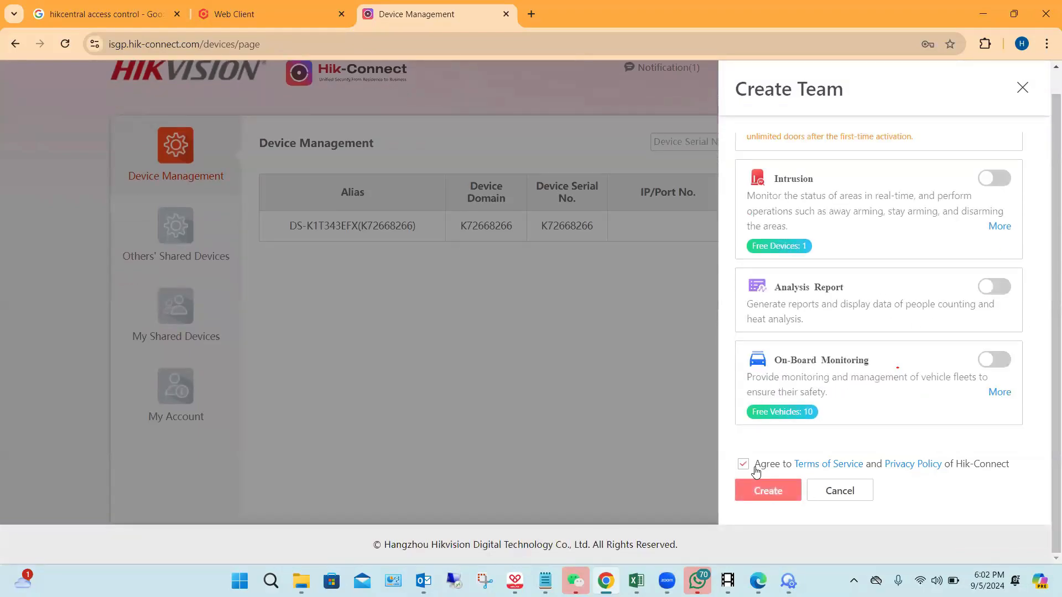
left_click(768, 492)
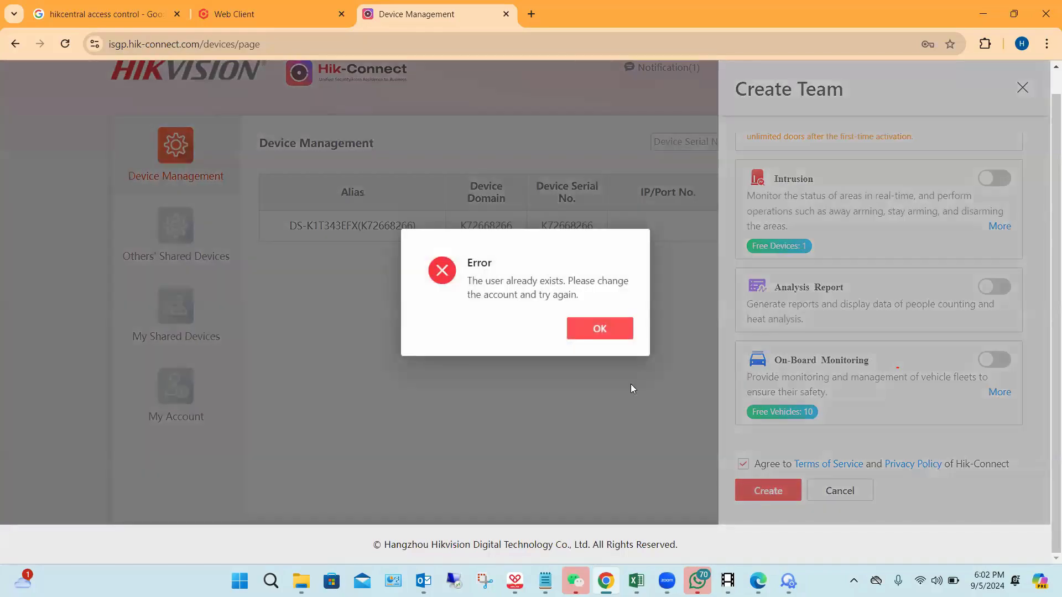
left_click(606, 340)
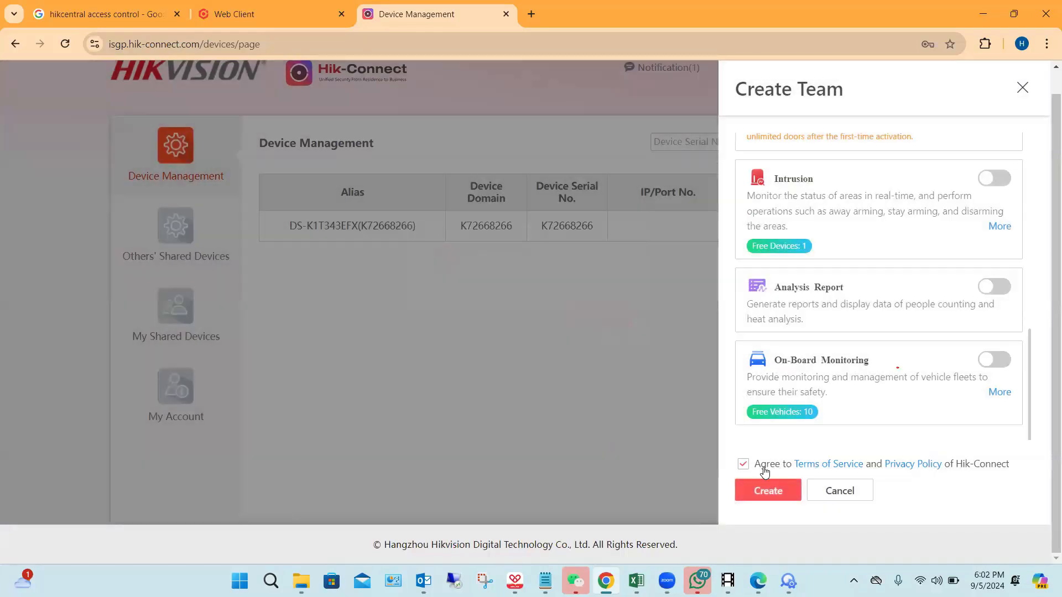
left_click(776, 491)
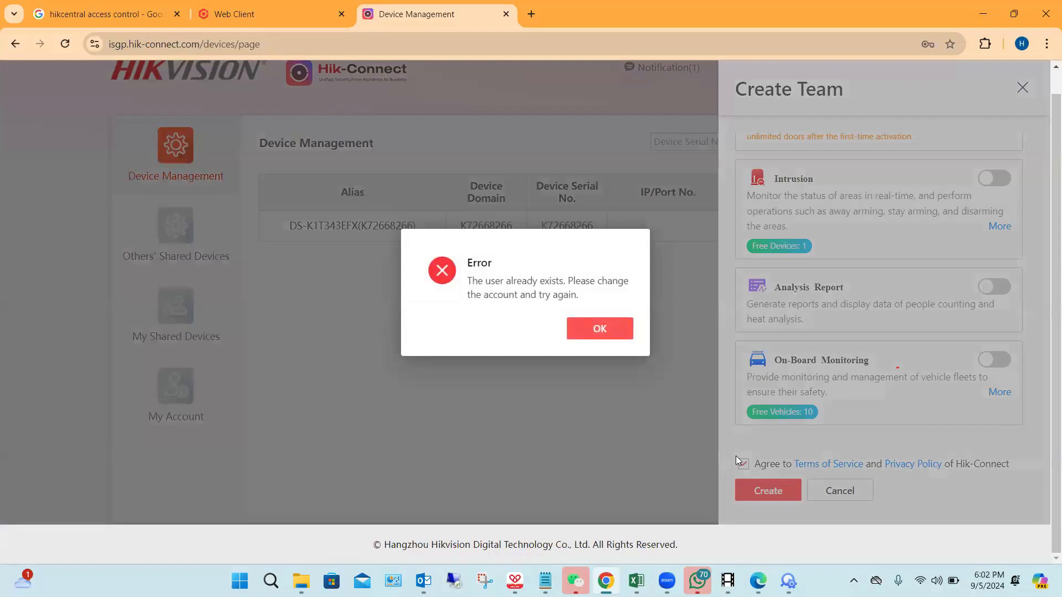
left_click(620, 330)
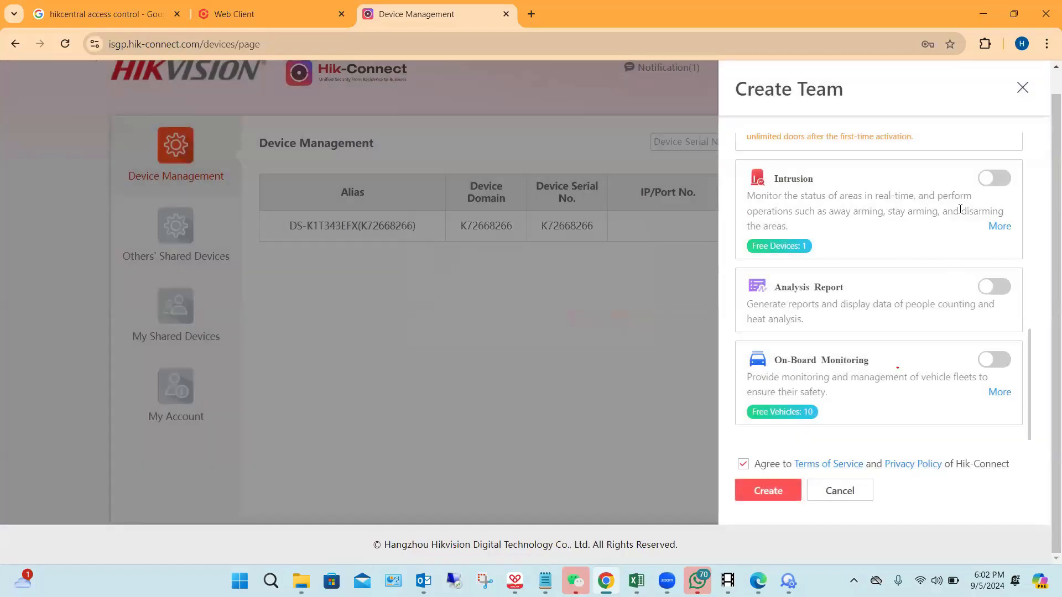
Step: Activate the Video Management, Analysis Report and On-Board Monitoring services for the team as well
scroll(893, 260, "up", 3)
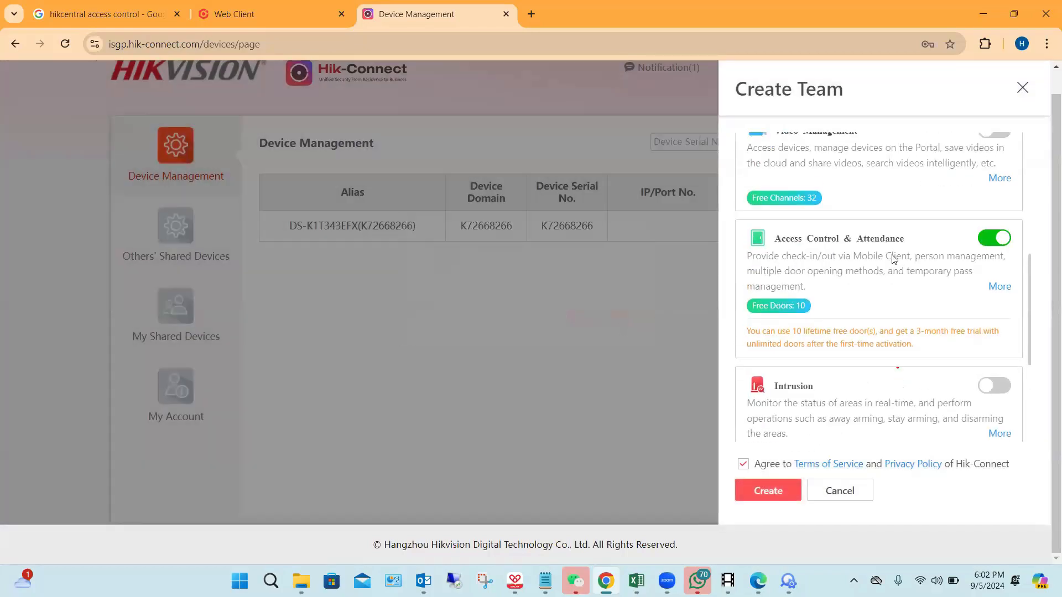
scroll(893, 258, "up", 5)
scroll(893, 261, "down", 4)
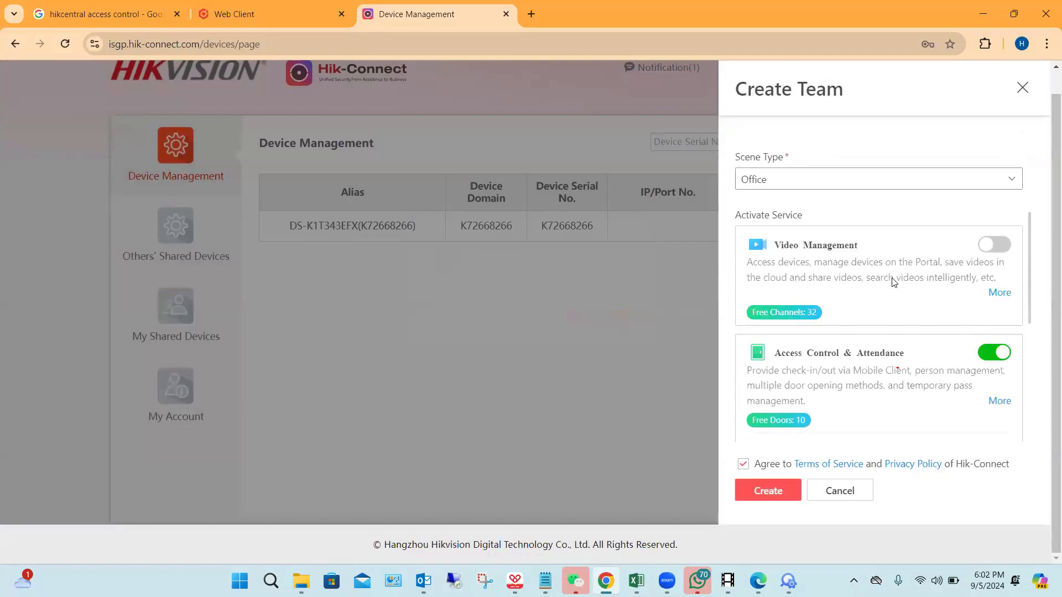
left_click(1000, 201)
scroll(884, 255, "down", 3)
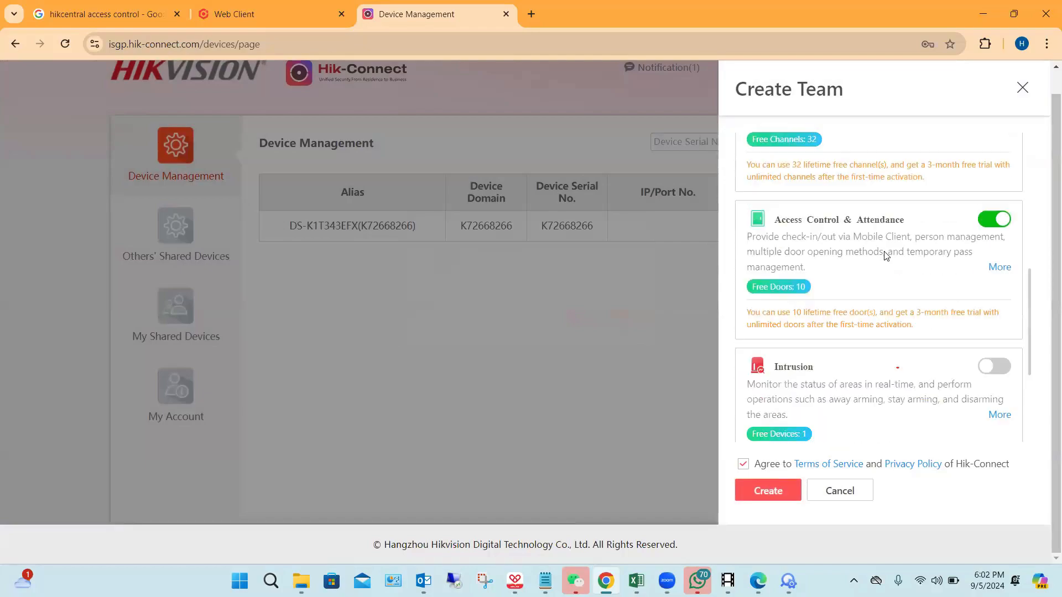
scroll(902, 261, "down", 3)
scroll(978, 277, "down", 1)
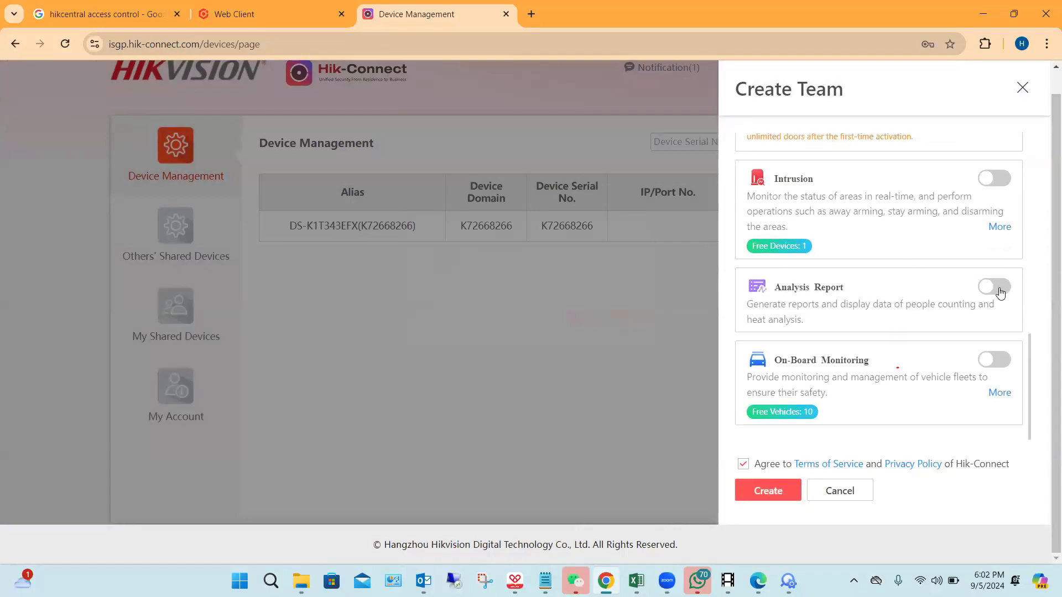
left_click(995, 360)
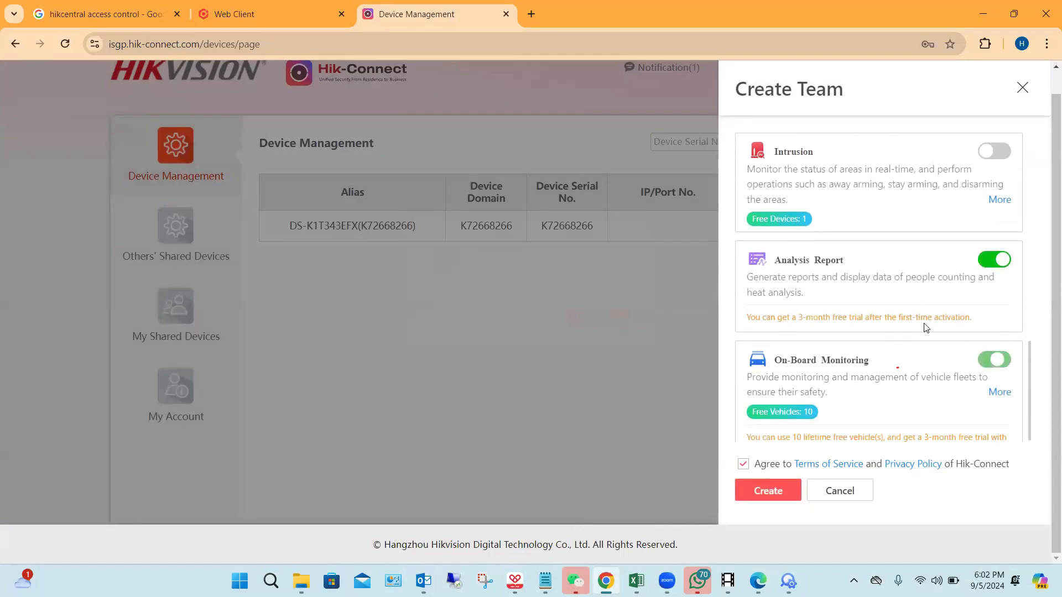
scroll(922, 321, "down", 1)
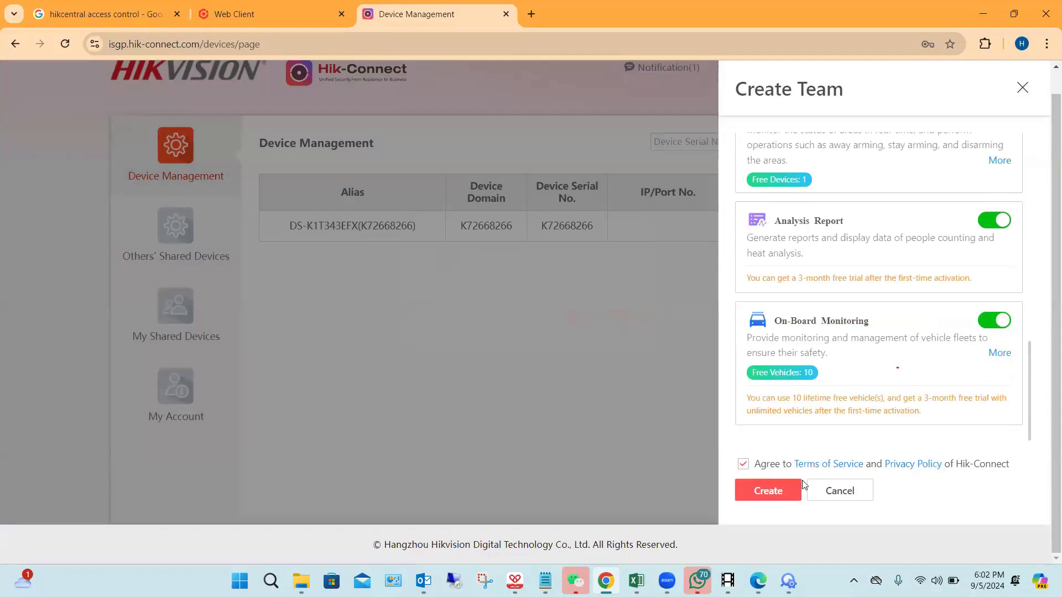
Step: Try again to create the team with the added services and close the team form
left_click(771, 488)
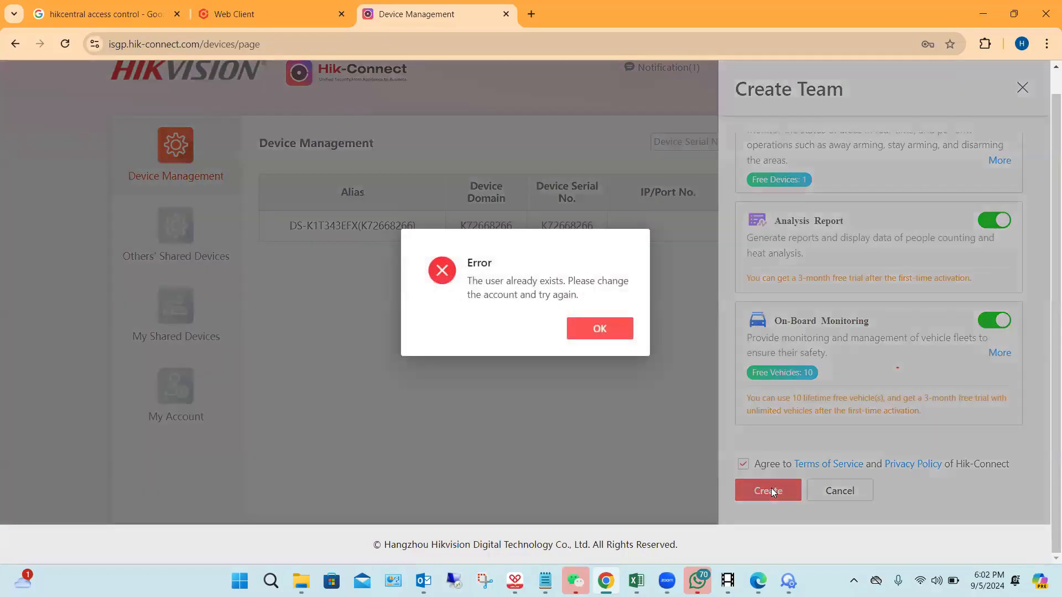
left_click(610, 331)
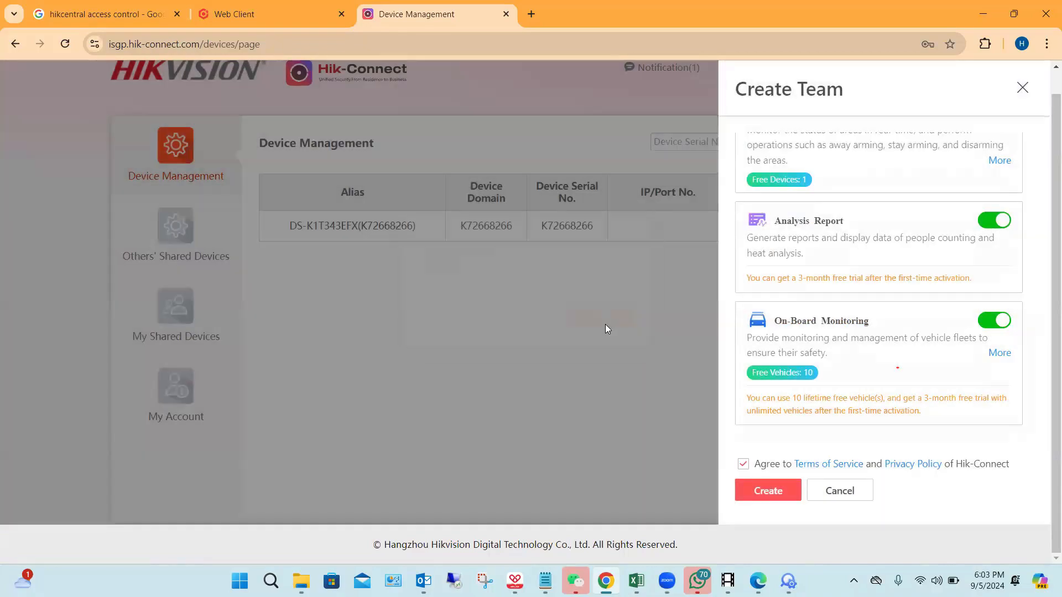
left_click(1023, 88)
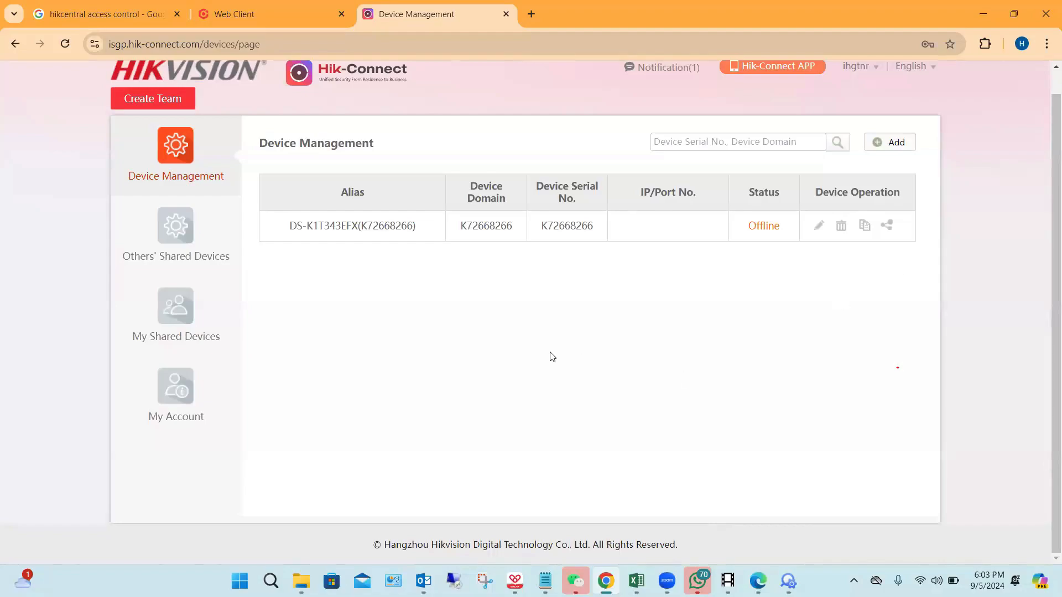
Step: Open the My Shared Devices page
left_click(176, 305)
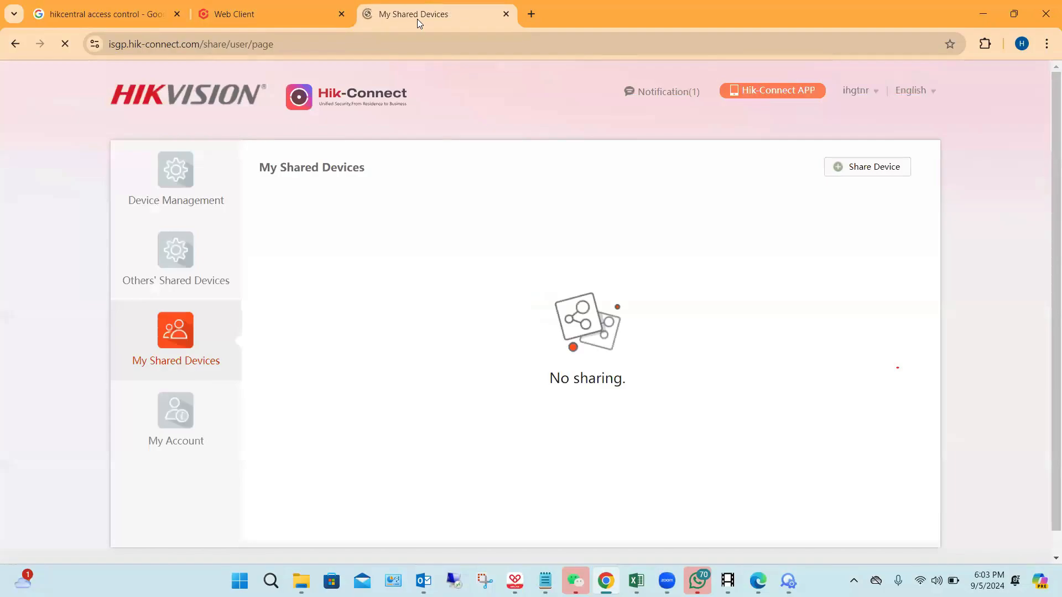
Step: Open the Hik-Connect Device Management page and compare it with the HikCentral attendance page
left_click(161, 202)
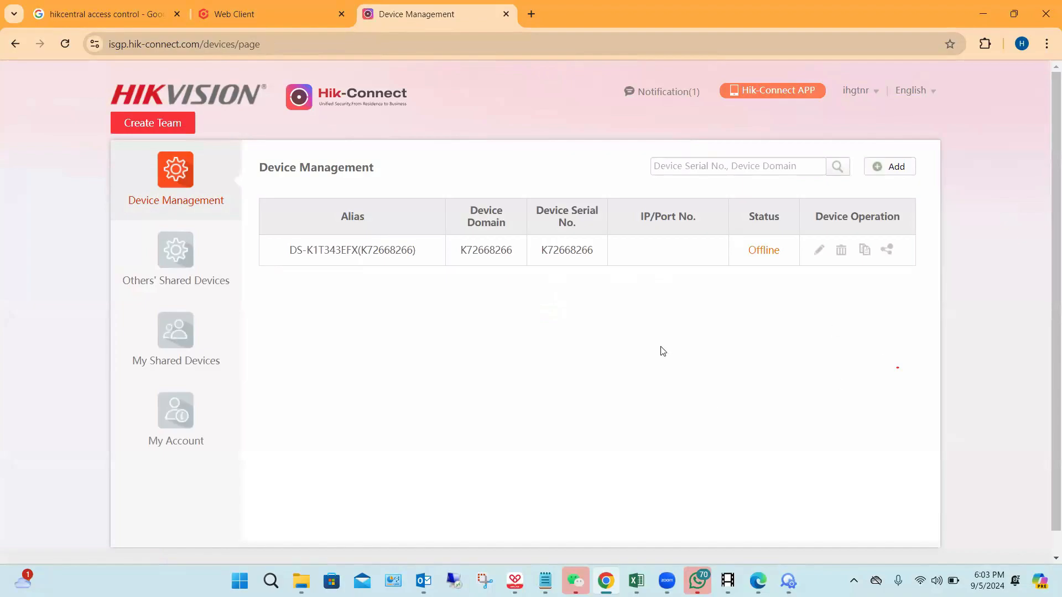
left_click(277, 6)
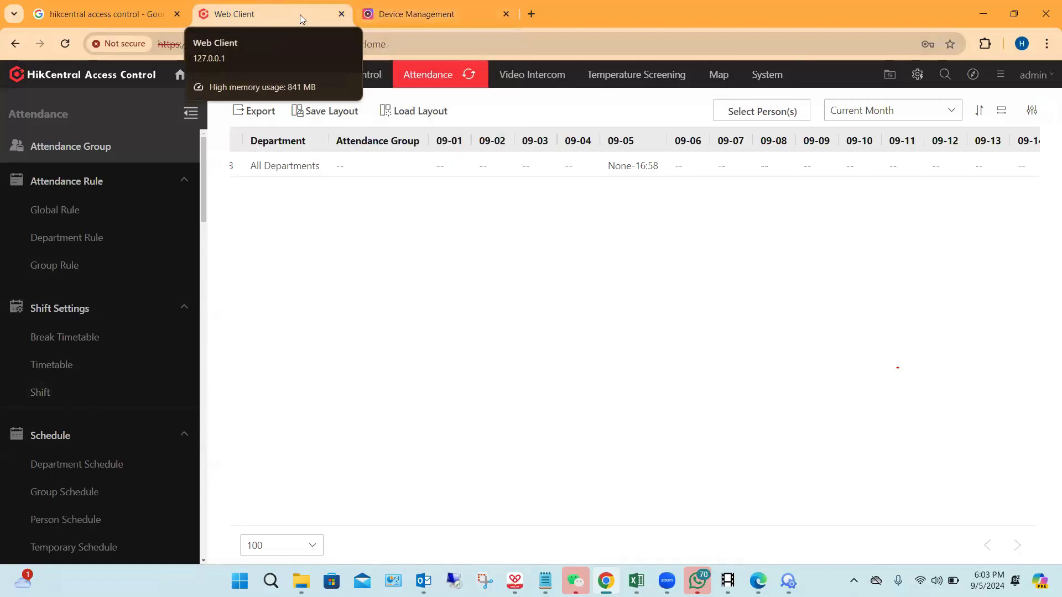
left_click(432, 11)
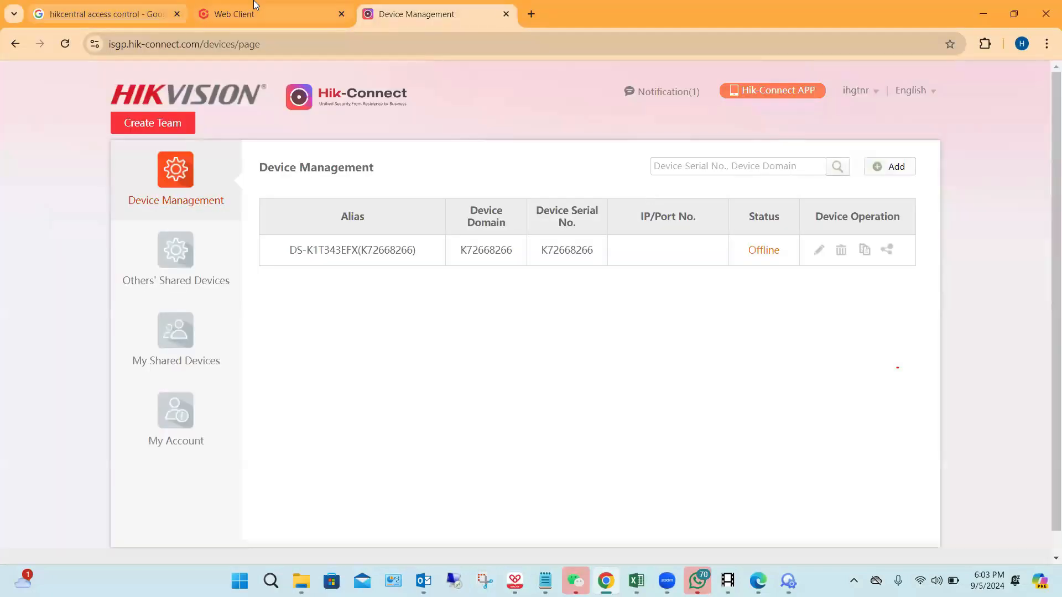
Step: Switch to HikCentral Access Control and look through the Attendance functions, from the rules down to the summary reports and Basic Configuration
left_click(265, 14)
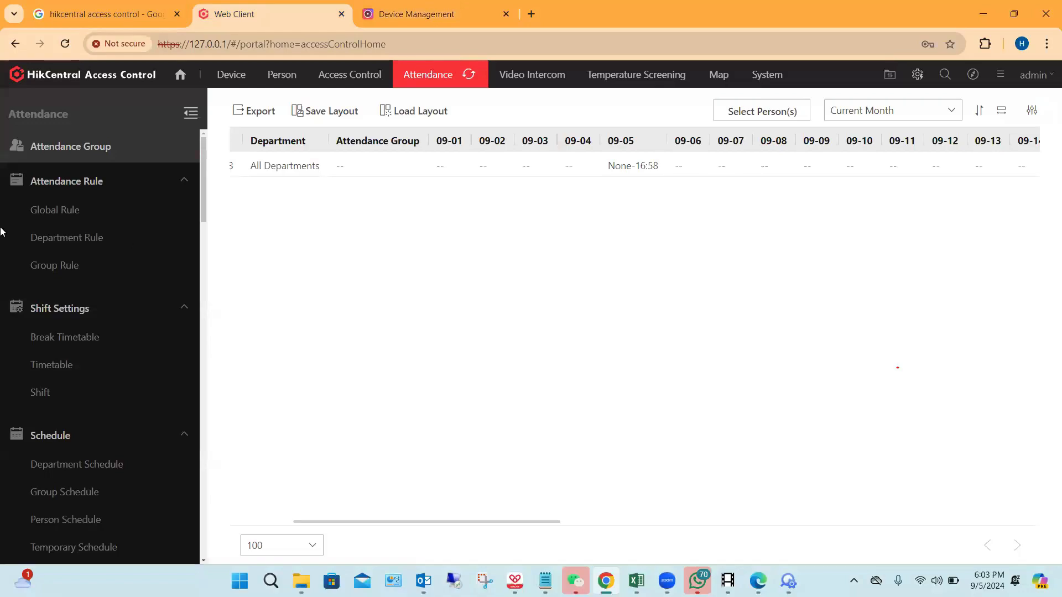
scroll(75, 363, "down", 15)
scroll(74, 362, "down", 10)
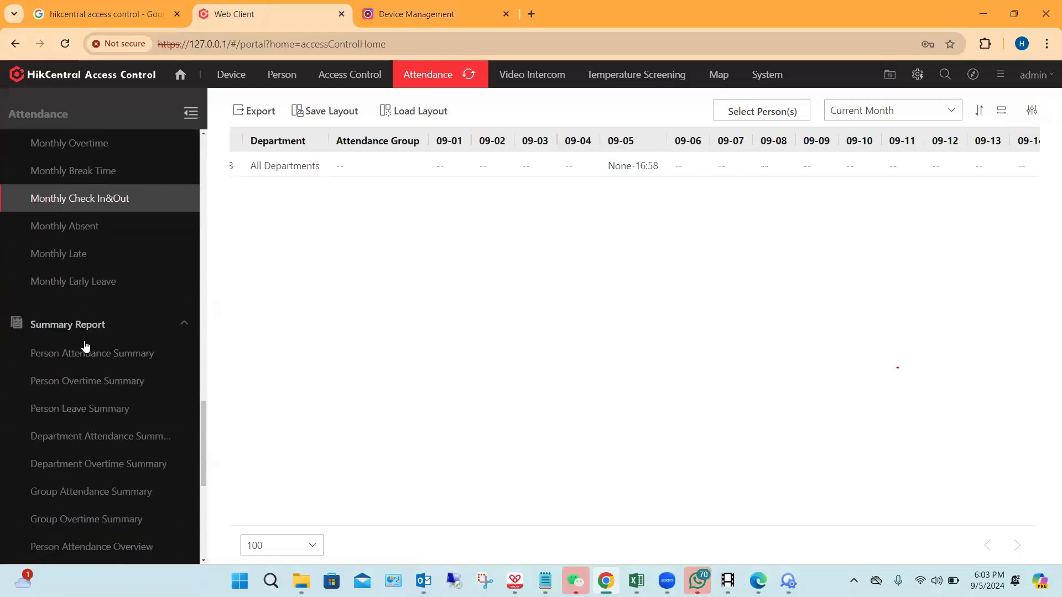
scroll(133, 293, "down", 2)
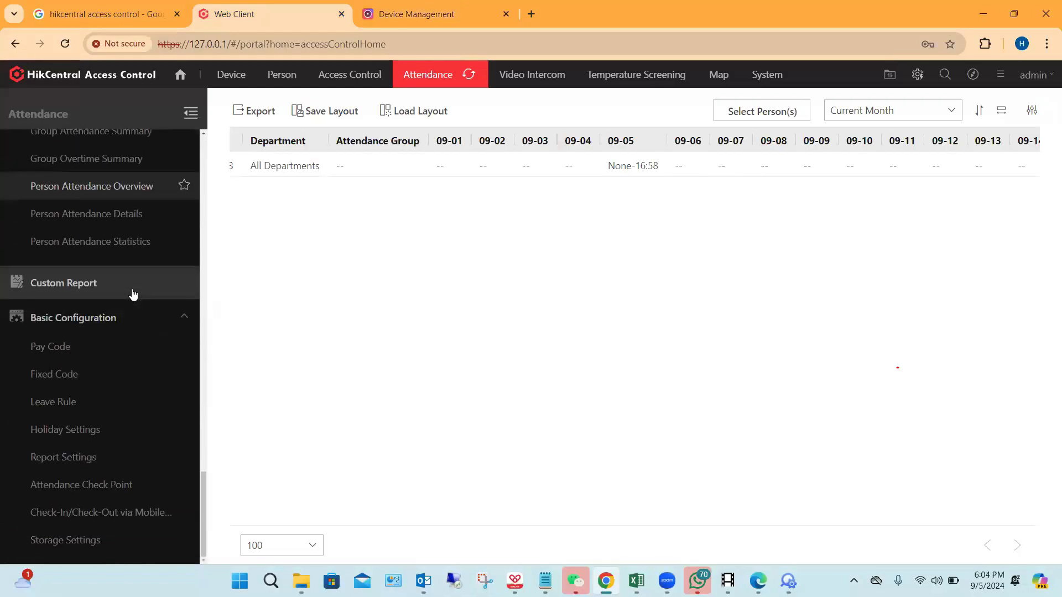
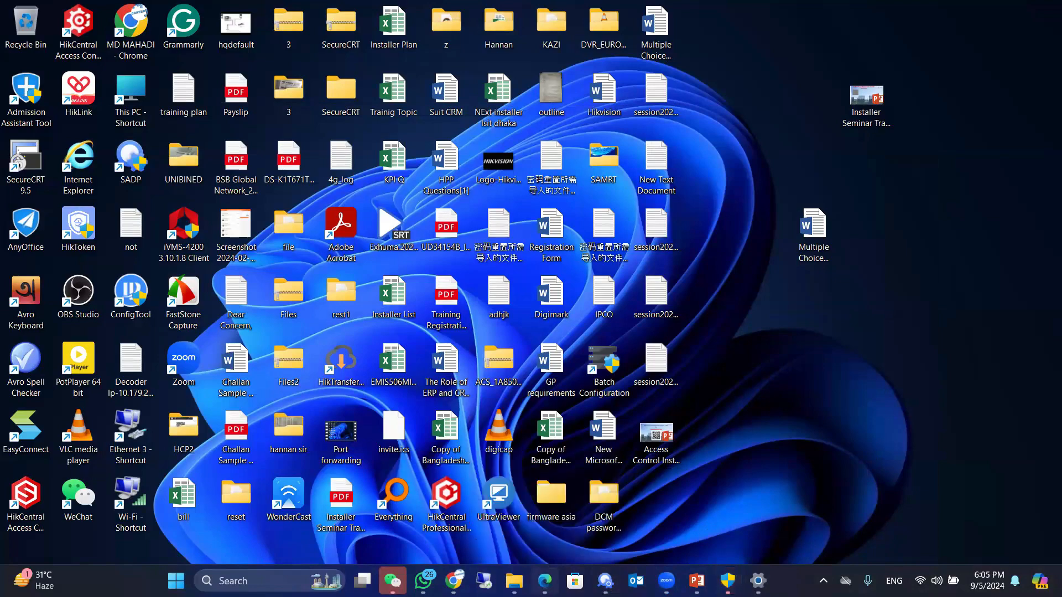
Step: Switch to the Edge browser window
left_click(545, 580)
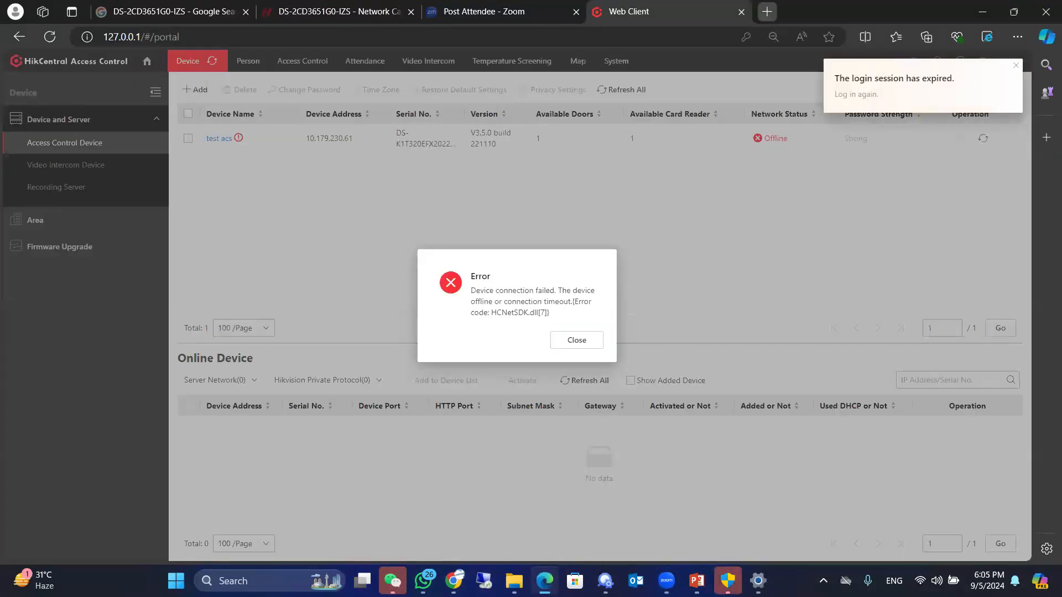
left_click(767, 12)
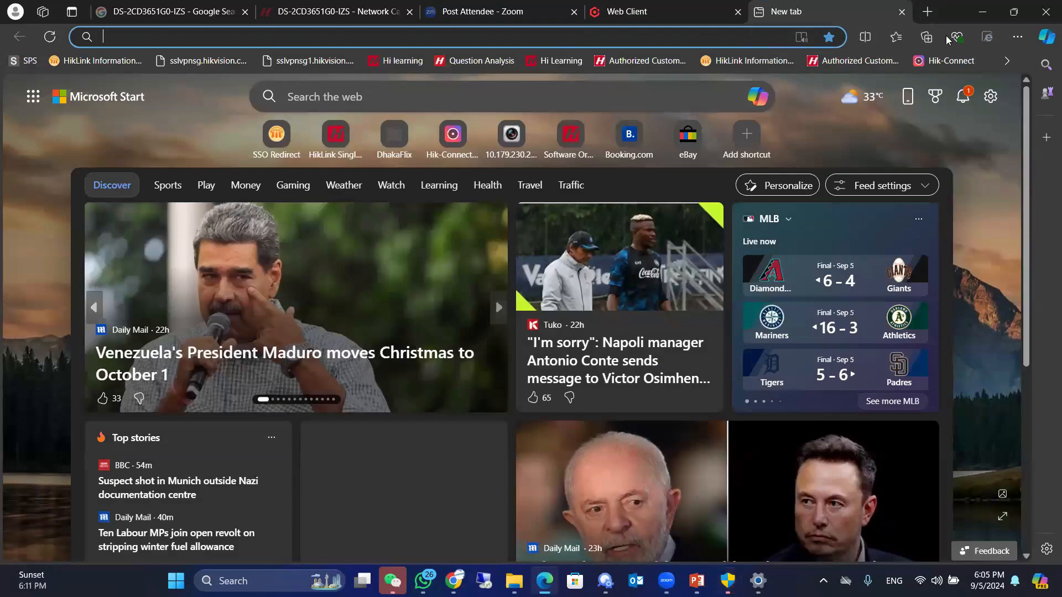
left_click(944, 61)
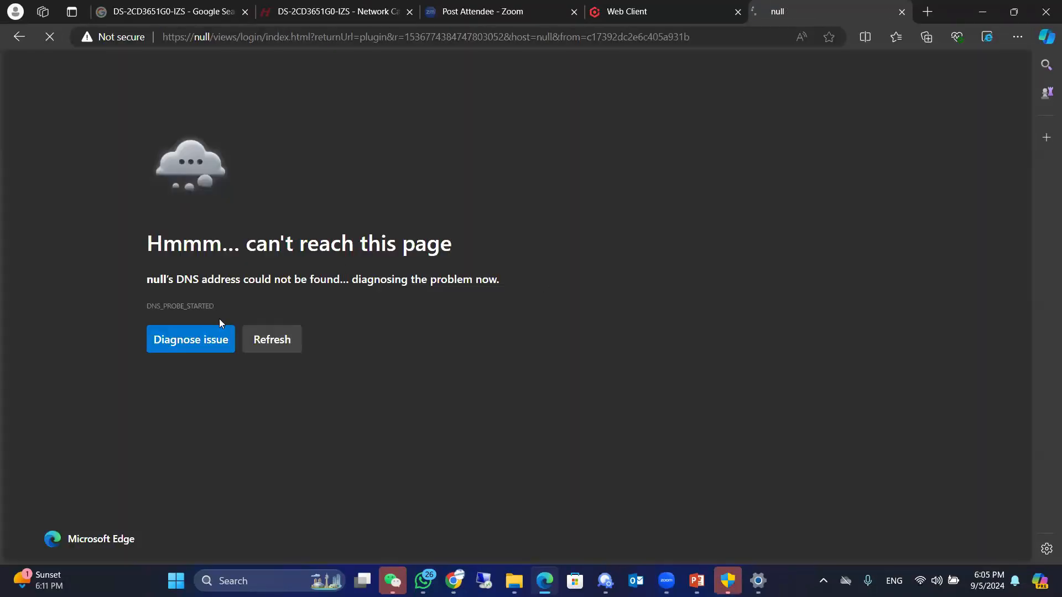
left_click(265, 341)
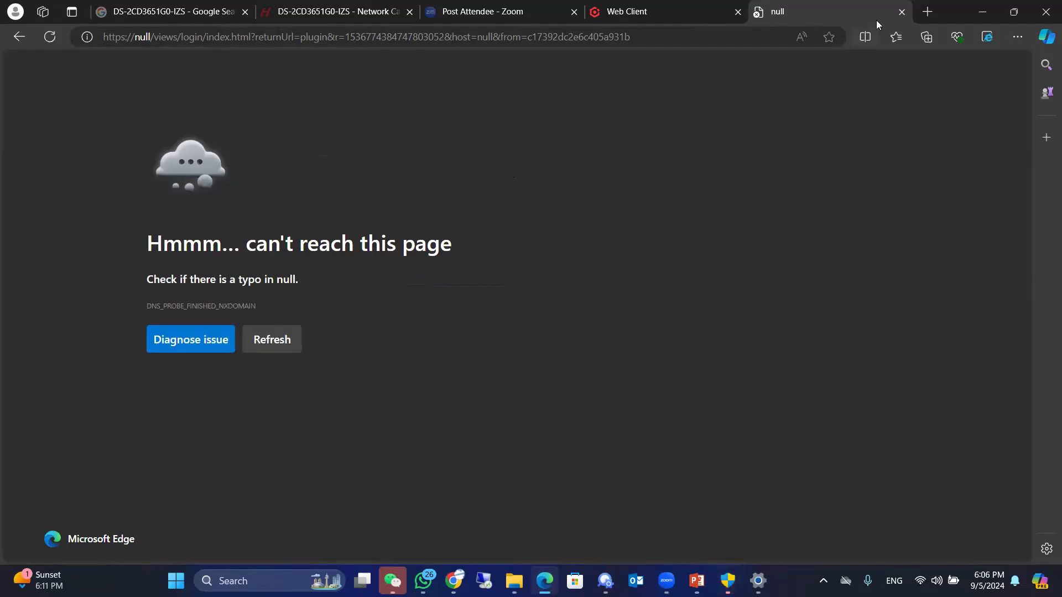
left_click(901, 12)
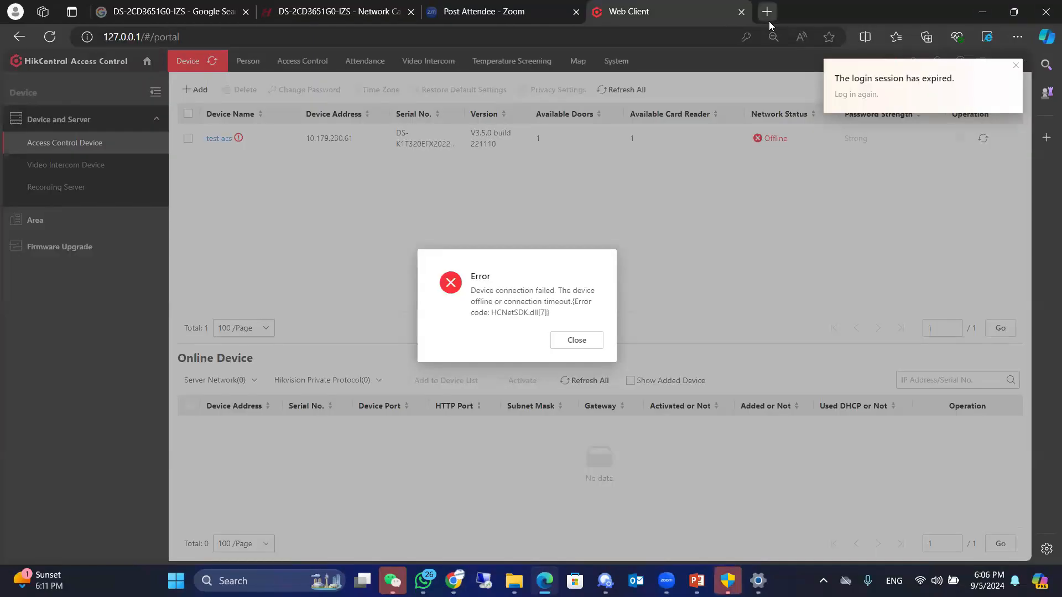
Step: Open the Hik-Connect portal in a new browser tab and log in with the saved account credentials
left_click(767, 12)
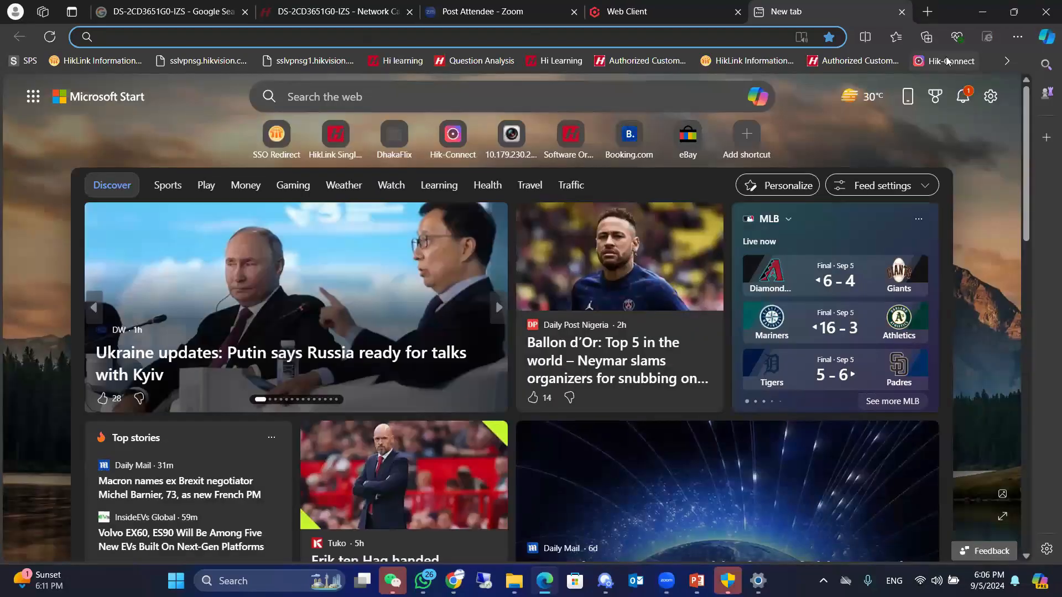
left_click(947, 60)
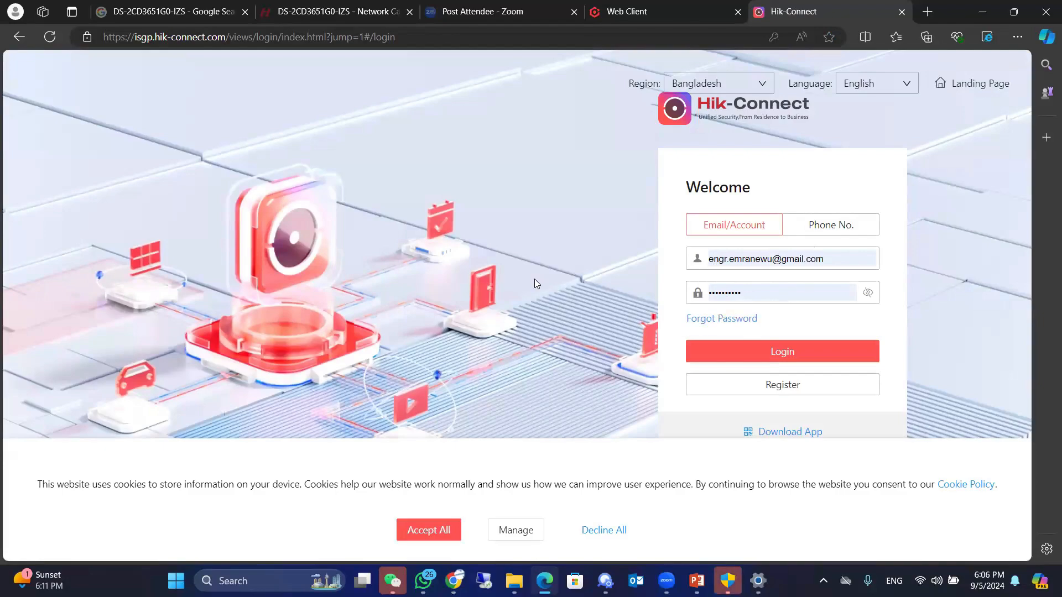
left_click(731, 350)
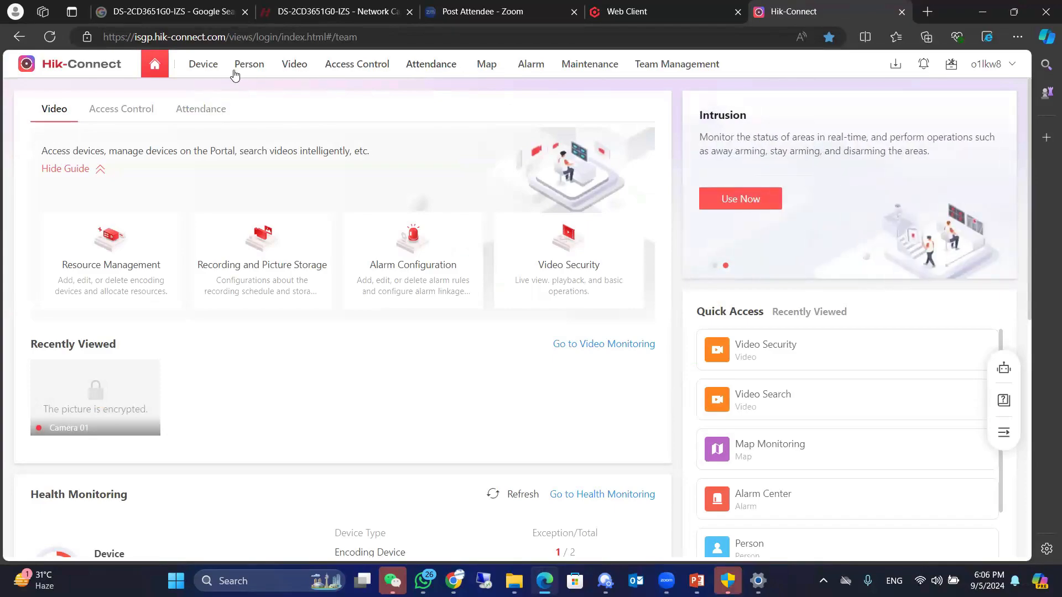
Step: Look through the Device, Person and Video pages, and view the live video of L30628321-Door 1 in Access Control
left_click(211, 68)
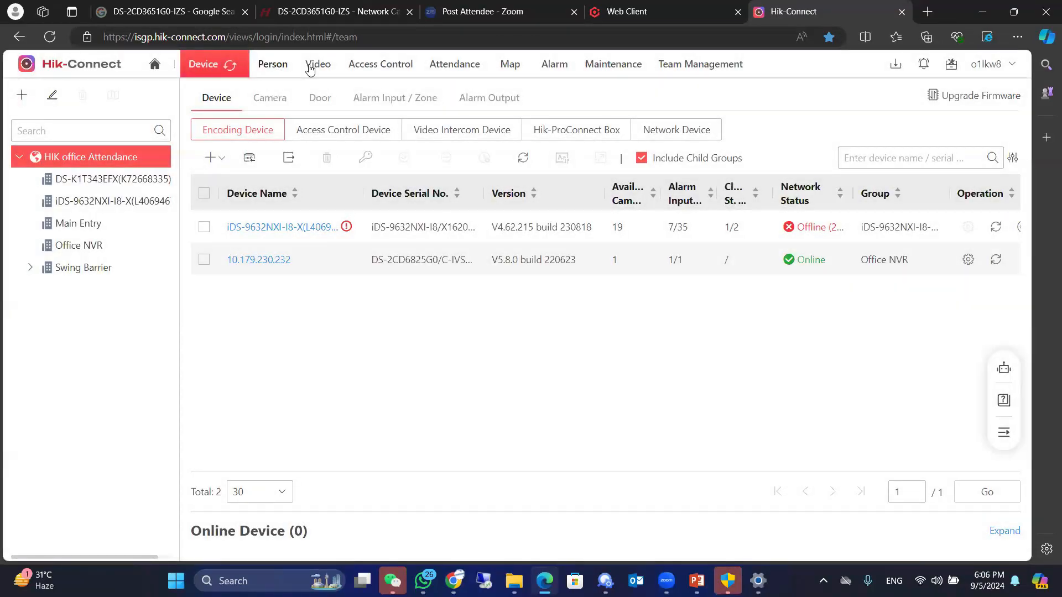
left_click(279, 67)
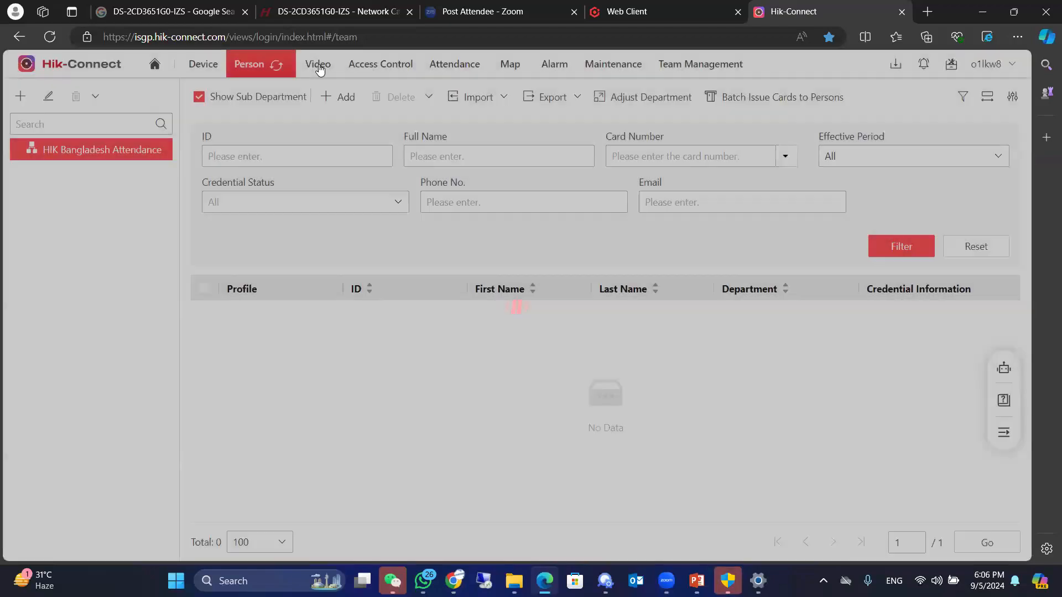
left_click(319, 66)
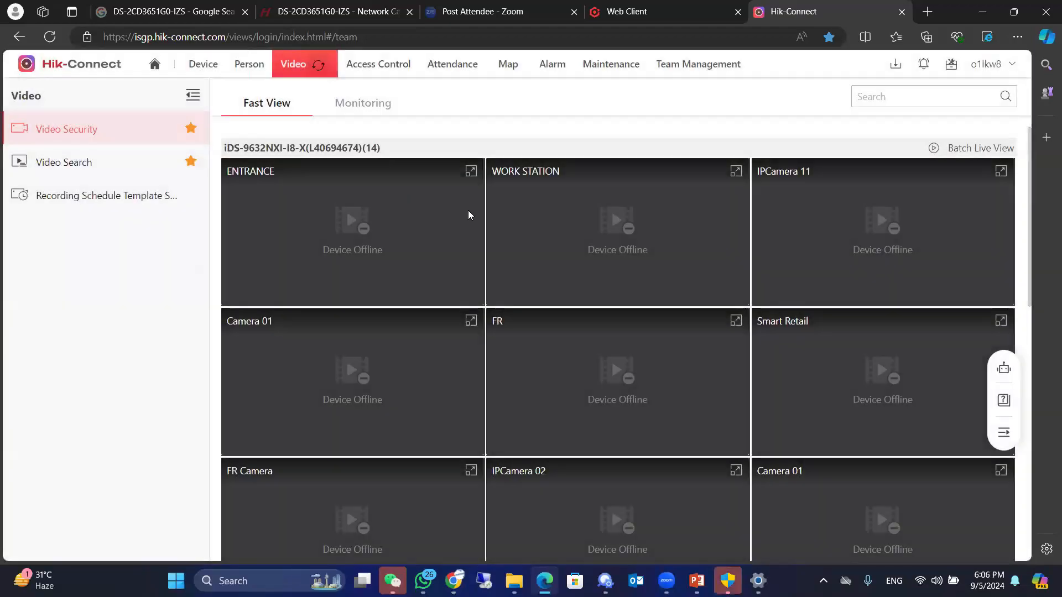
left_click(373, 64)
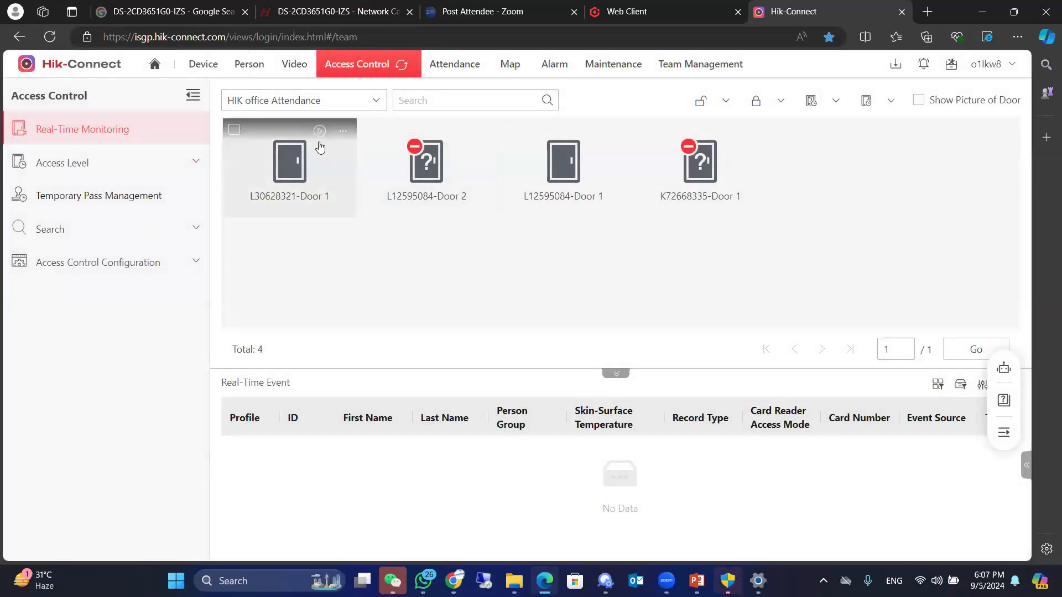
left_click(319, 132)
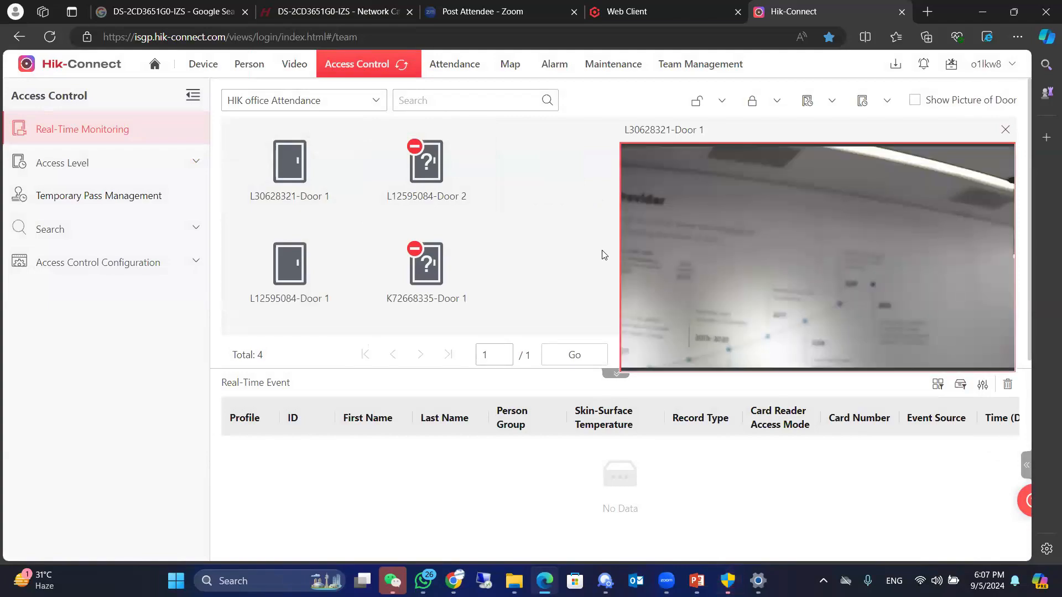
Step: Examine the Attendance schedule and the Total Time Card report, and return to the portal home page
left_click(451, 59)
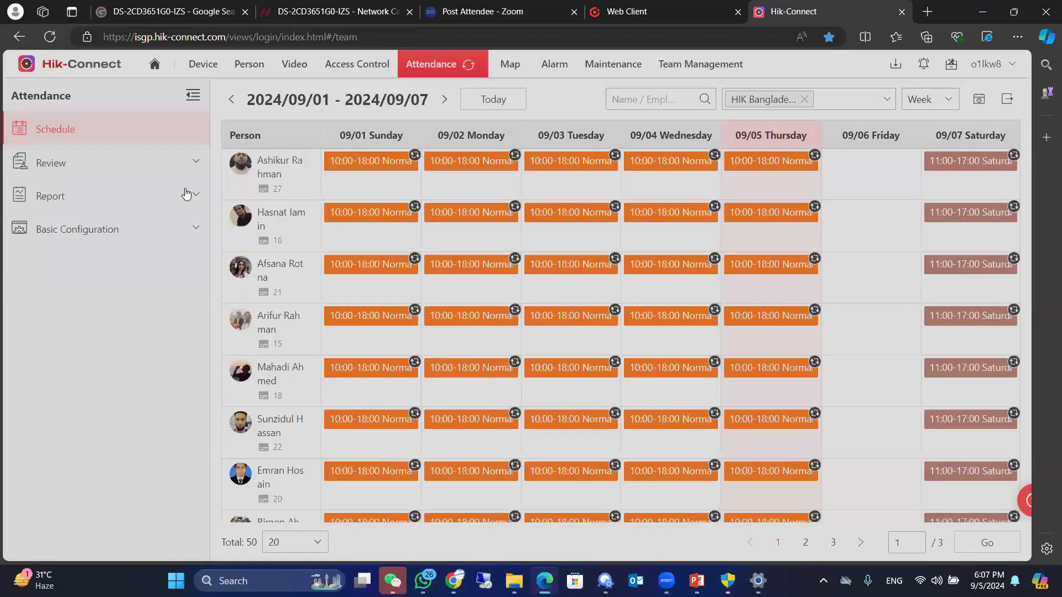
left_click(186, 195)
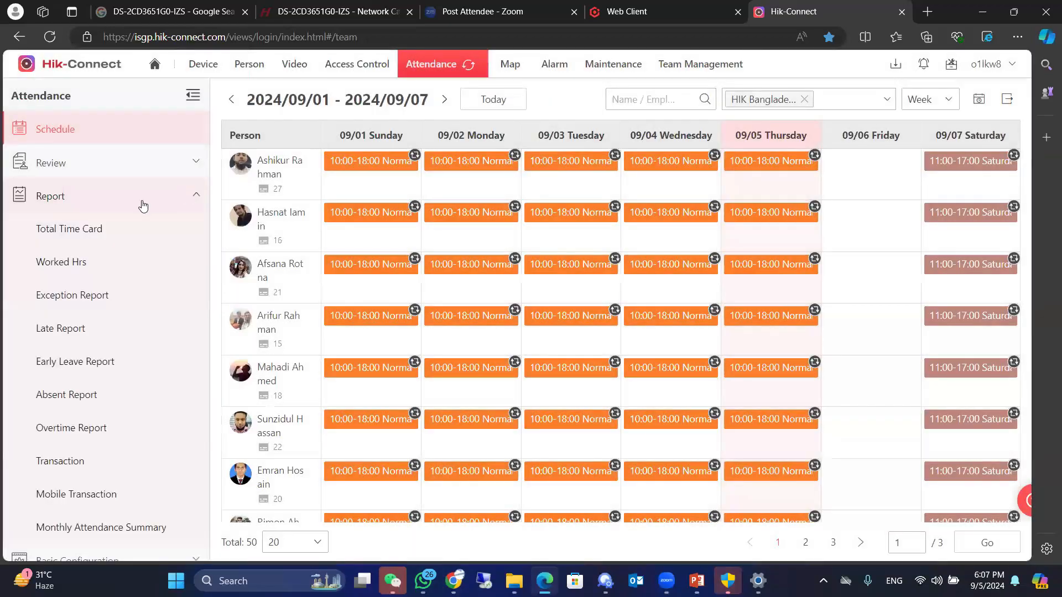
left_click(75, 231)
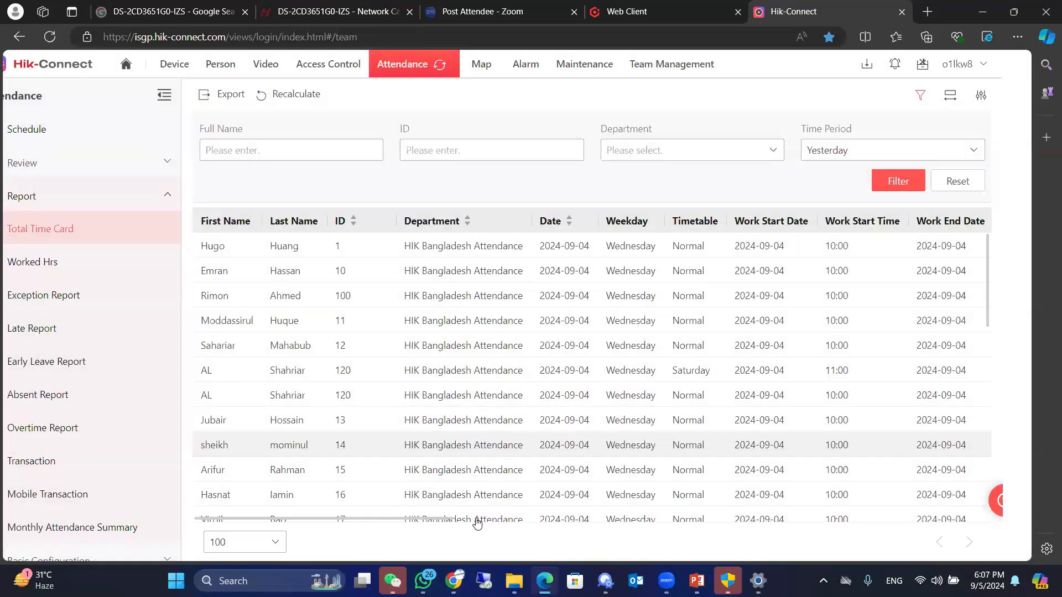
left_click_drag(473, 519, 124, 327)
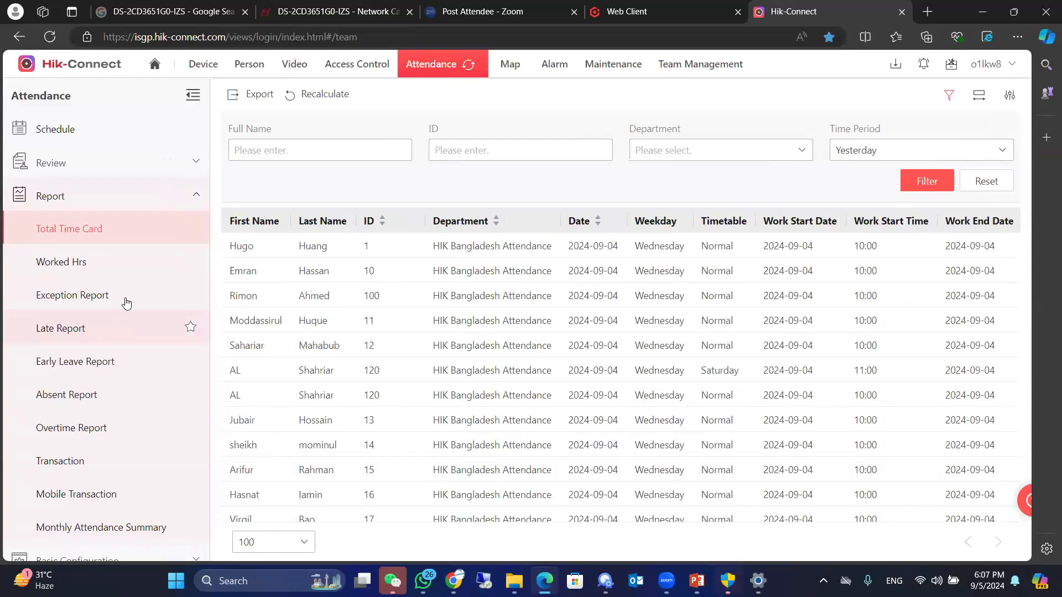
left_click(156, 68)
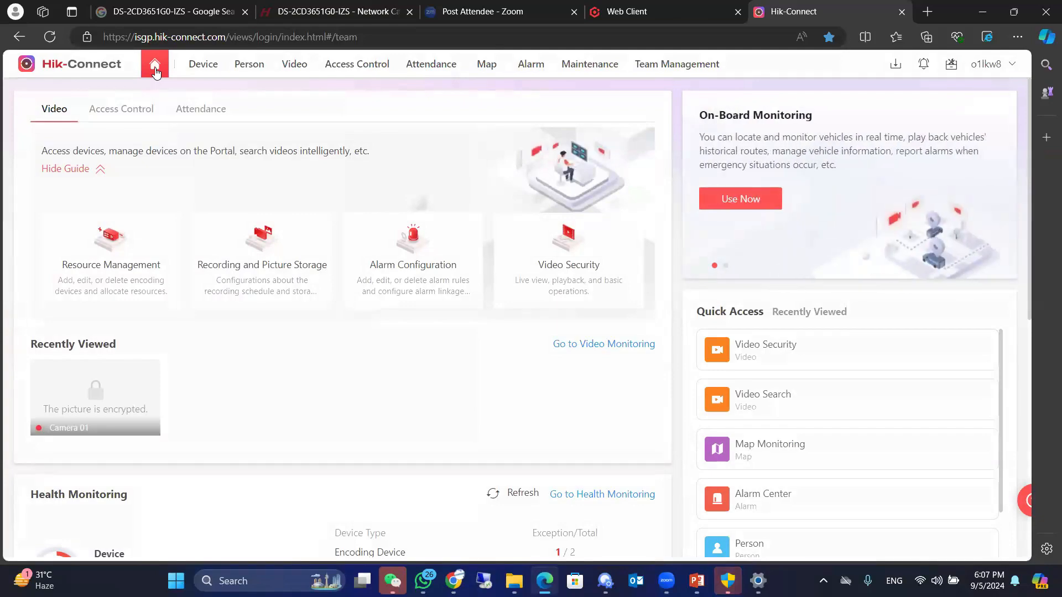
Step: Show the live view of L12595084-Door 1 in Access Control real-time monitoring and toggle its sound
left_click(362, 71)
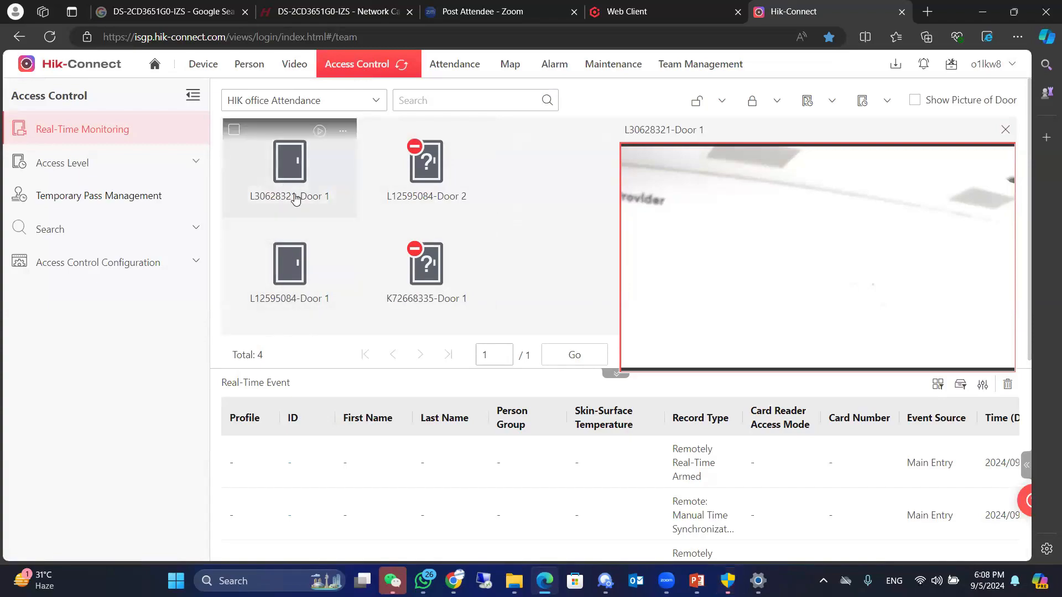
left_click(294, 280)
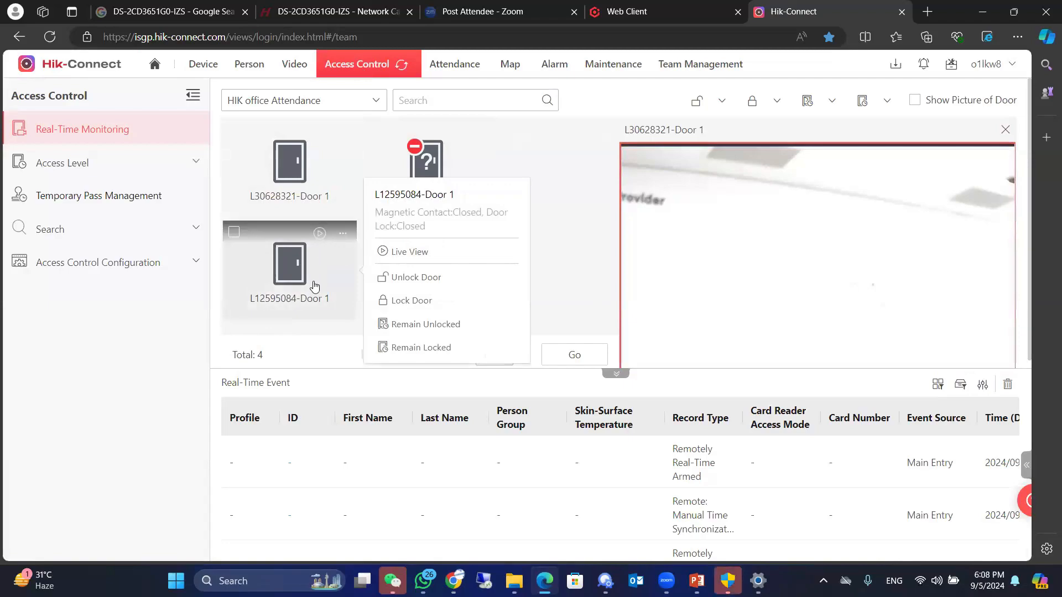
left_click(393, 255)
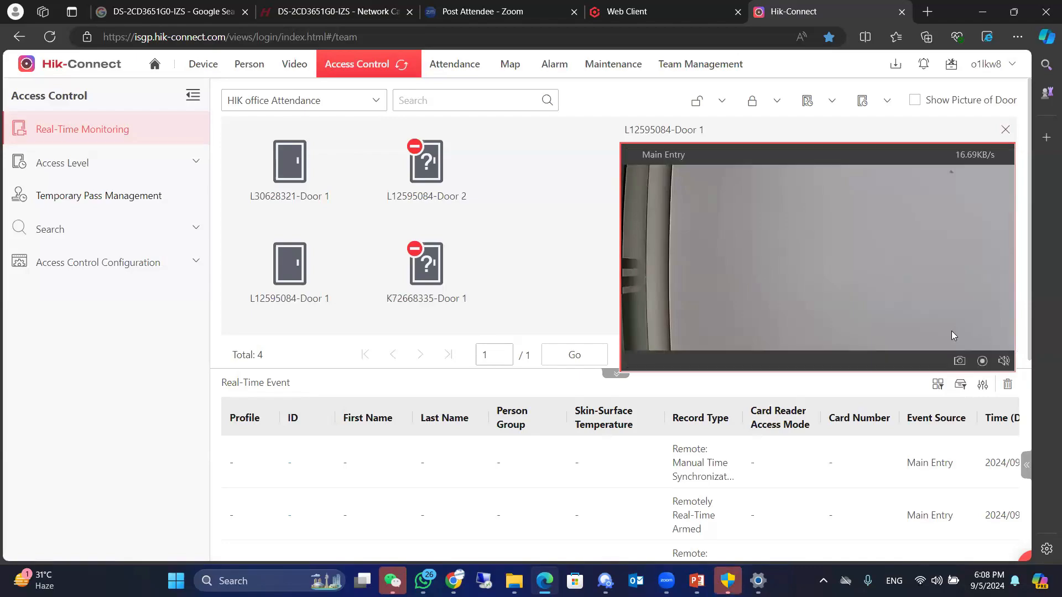
left_click(1004, 361)
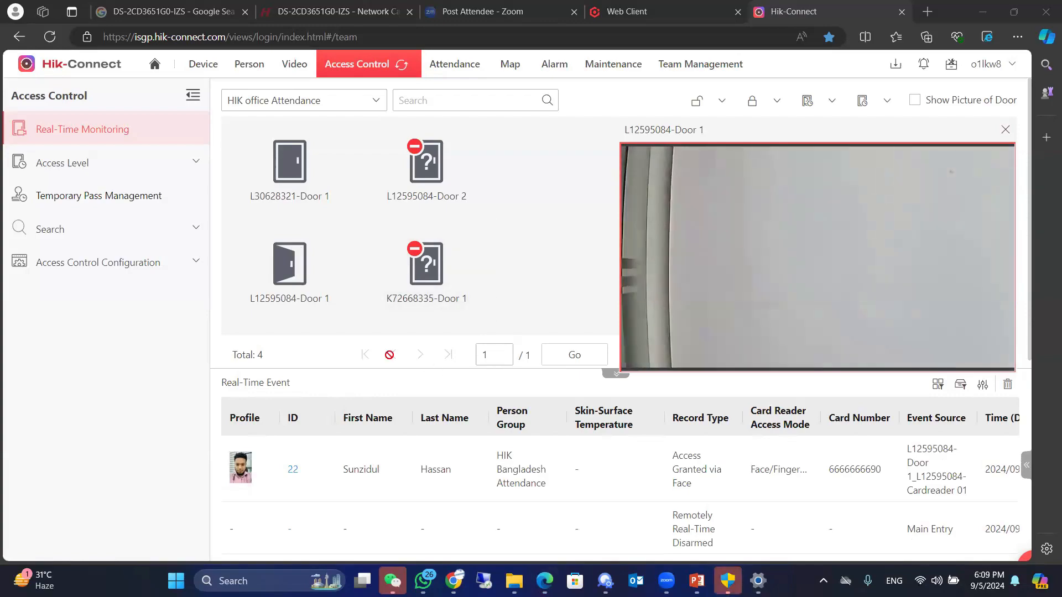
Step: Remotely unlock L12595084-Door 1 and lock it again from real-time monitoring
left_click(342, 234)
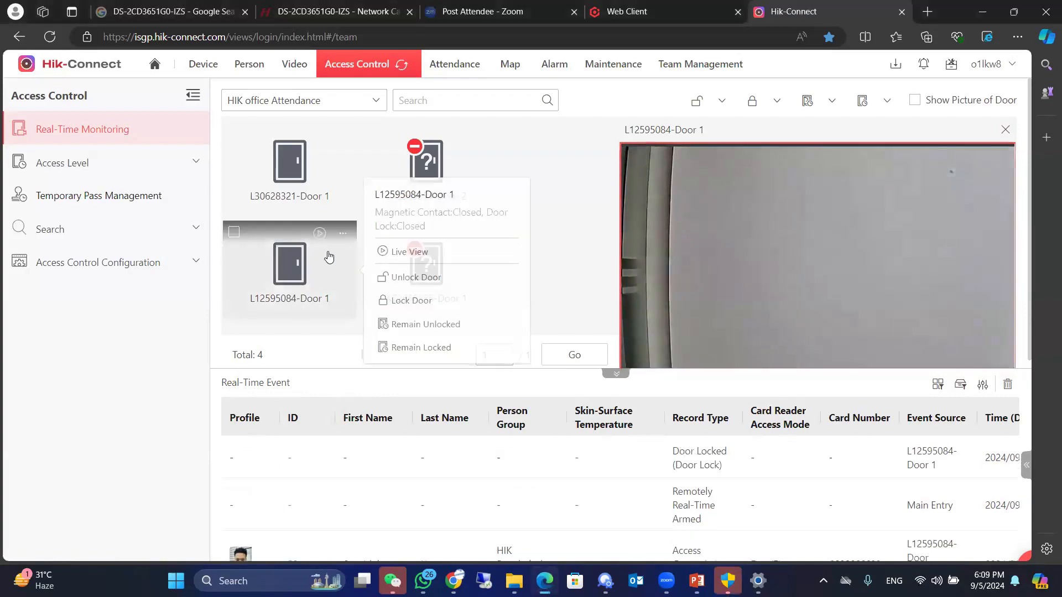
left_click(404, 279)
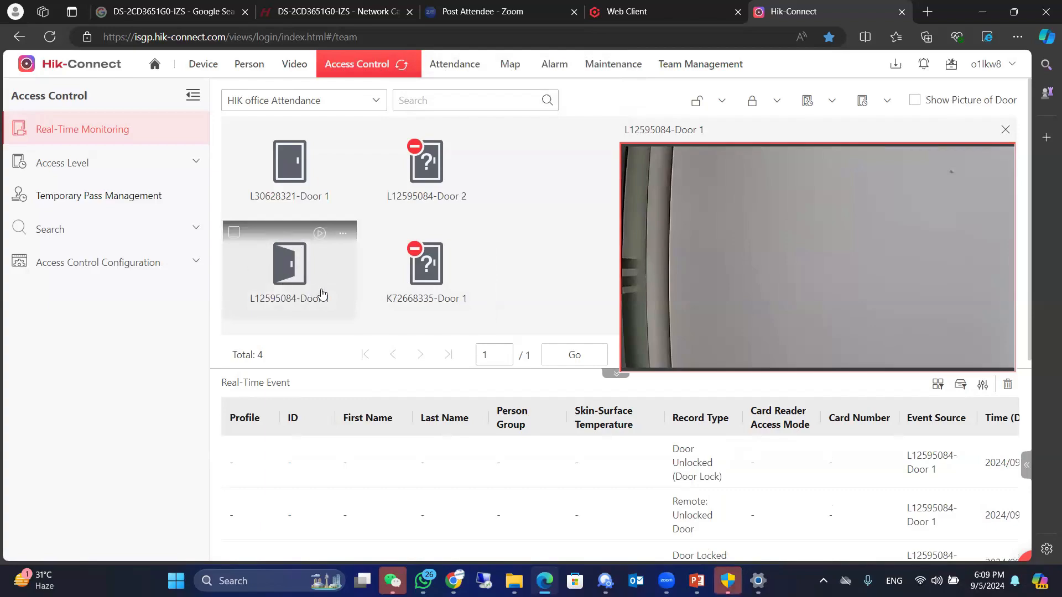
left_click(345, 237)
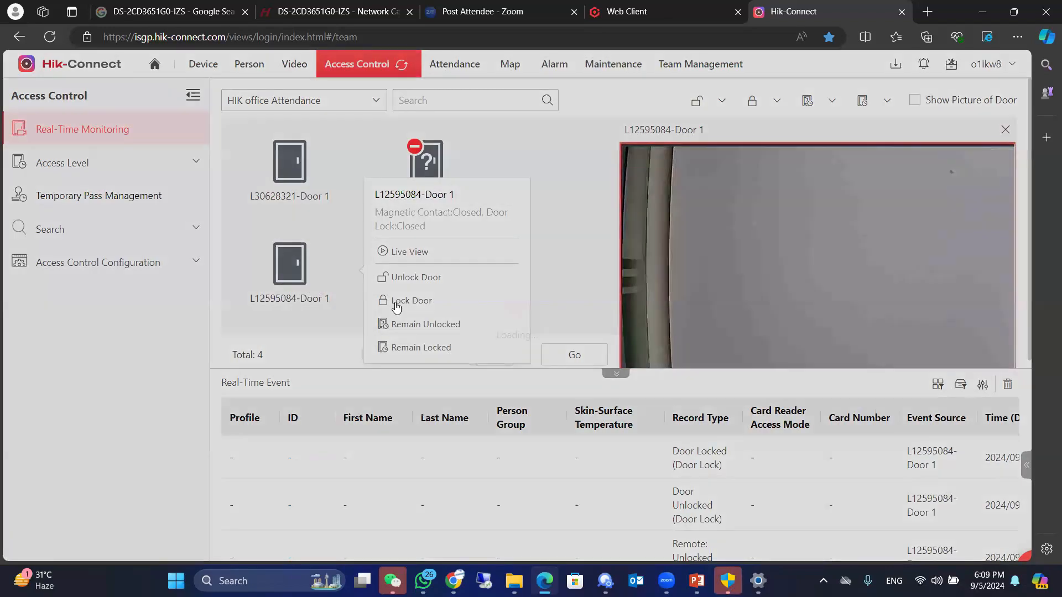
left_click(396, 303)
Step: Set L12595084-Door 1 to Remain Unlocked and switch it to Remain Locked
mouse_move(310, 264)
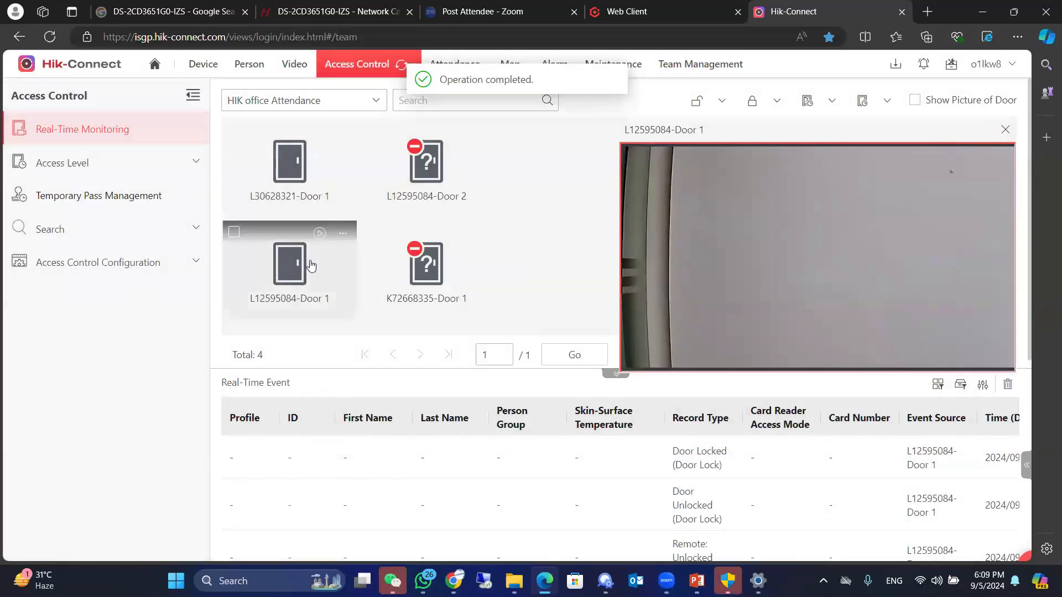
left_click(340, 238)
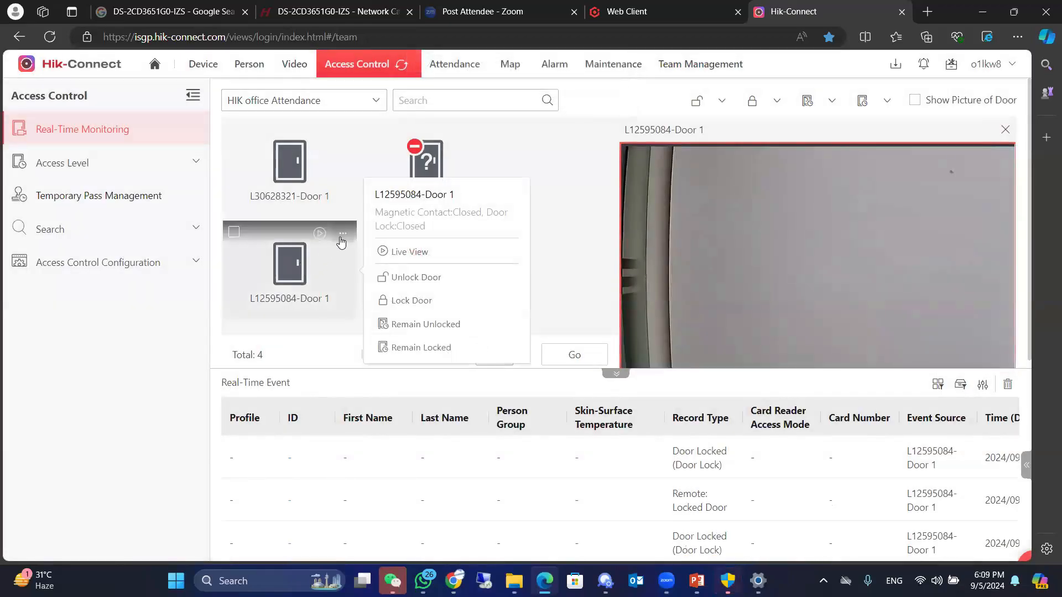
left_click(417, 325)
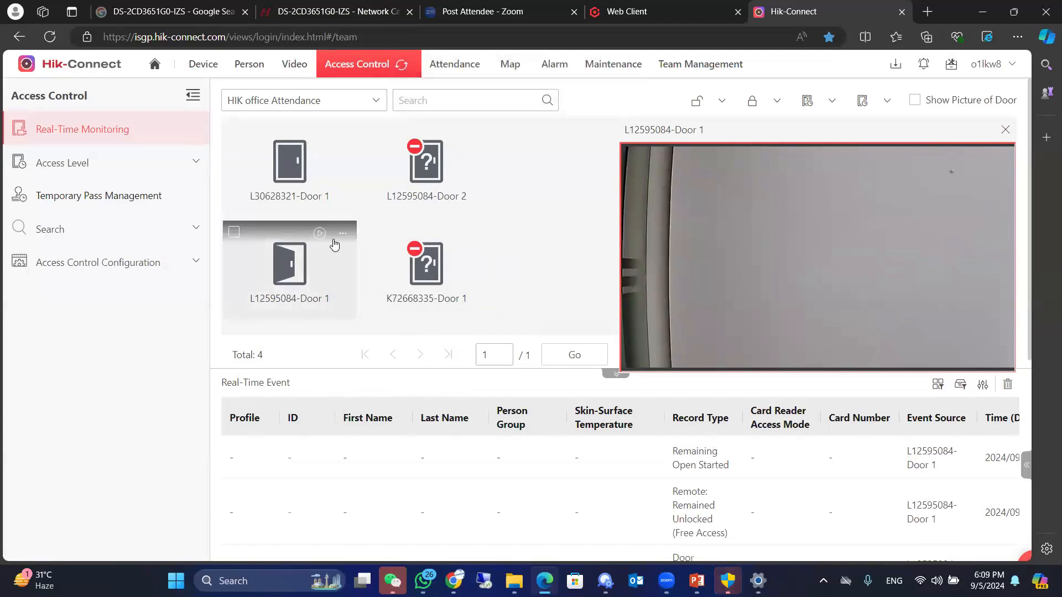
left_click(380, 349)
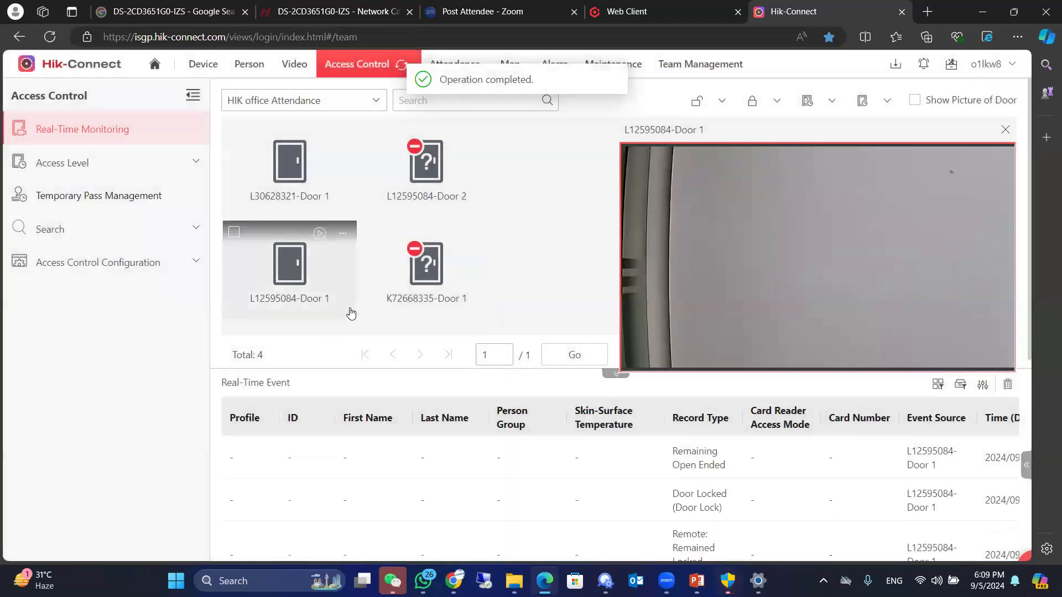
Step: Release L12595084-Door 1 from its Remain Locked mode by unlocking it, and lock the door
left_click(343, 239)
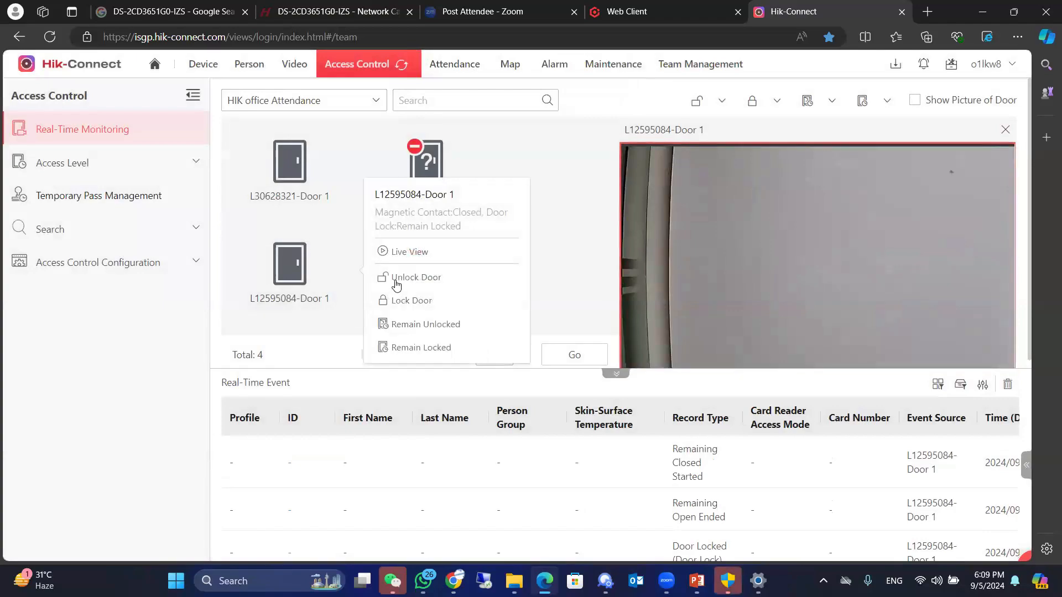
left_click(396, 281)
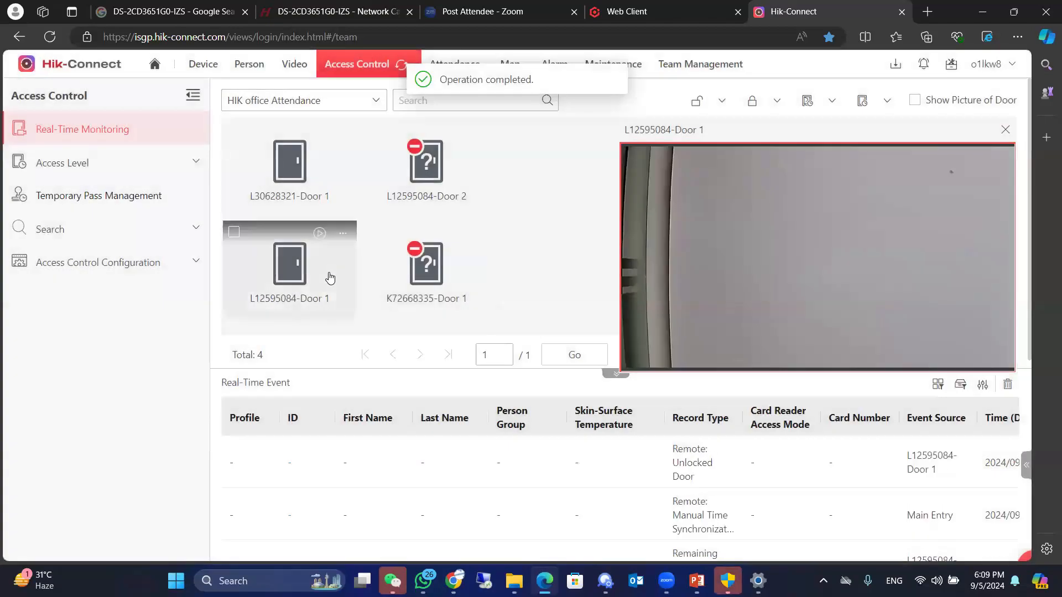
left_click(330, 278)
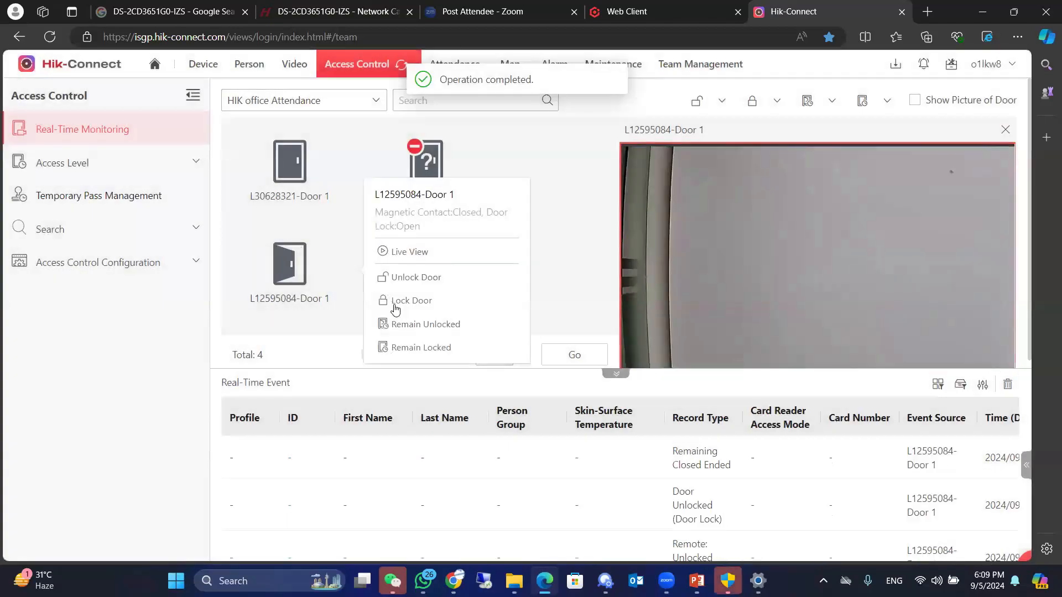
left_click(395, 305)
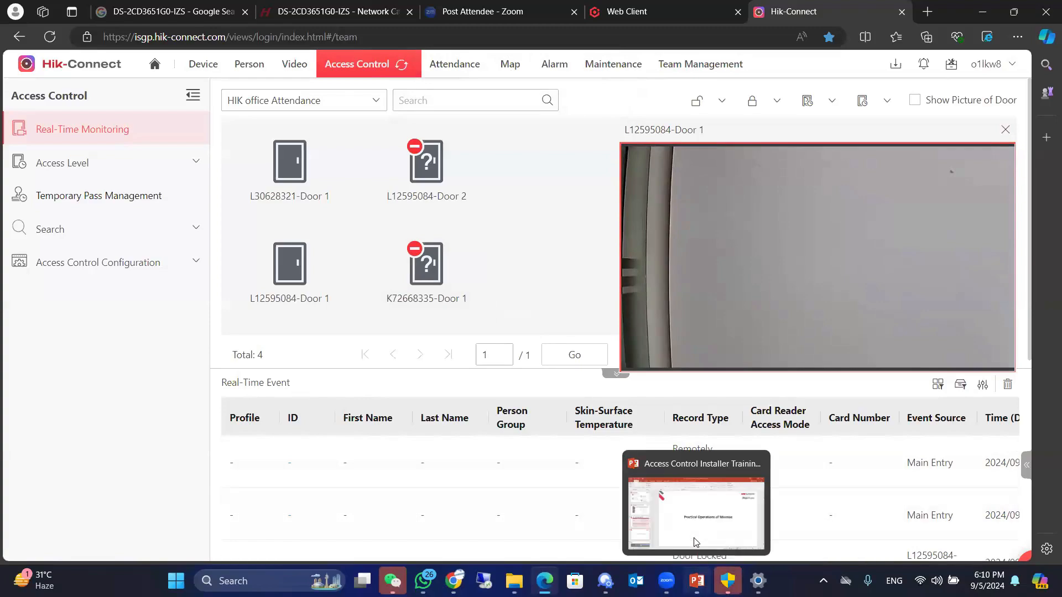
Step: Switch to the Access Control Installer Training updated presentation in PowerPoint
key("alt+Tab")
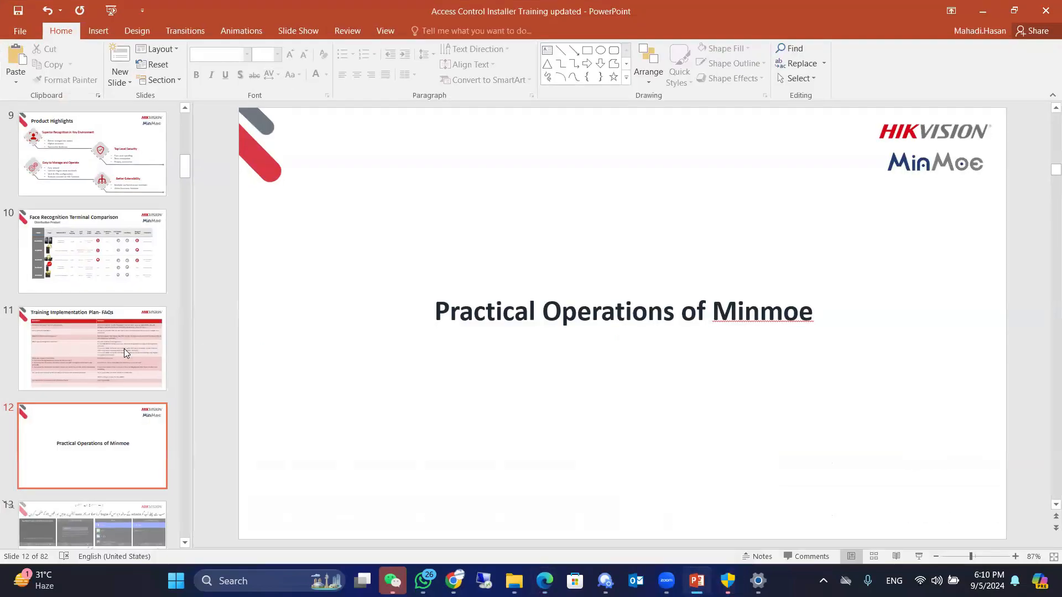
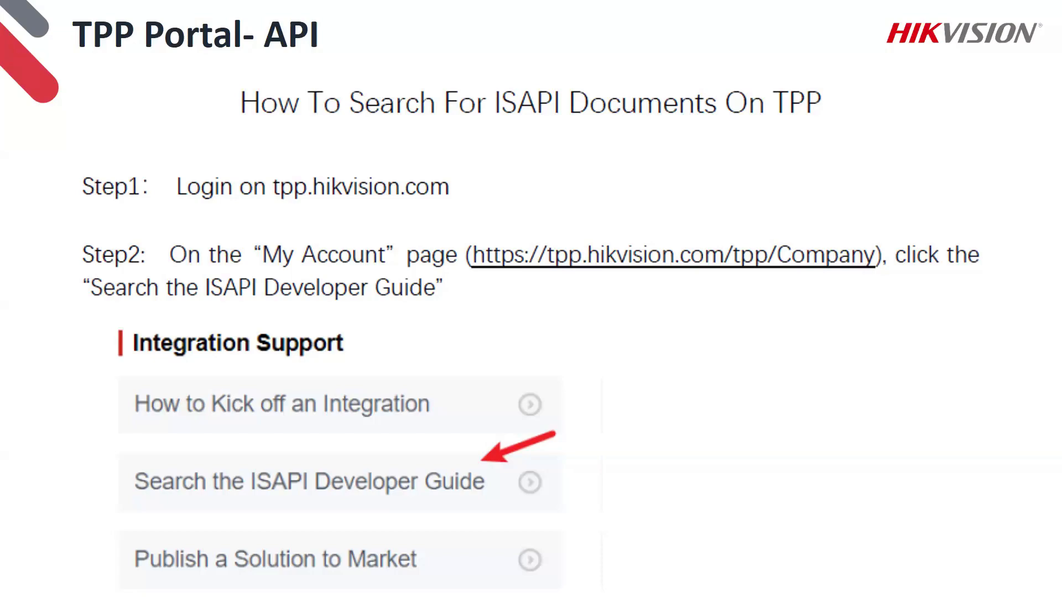
Step: Advance through the TPP Portal API slides to Third Party Database Integration and end the slide show
key("Right")
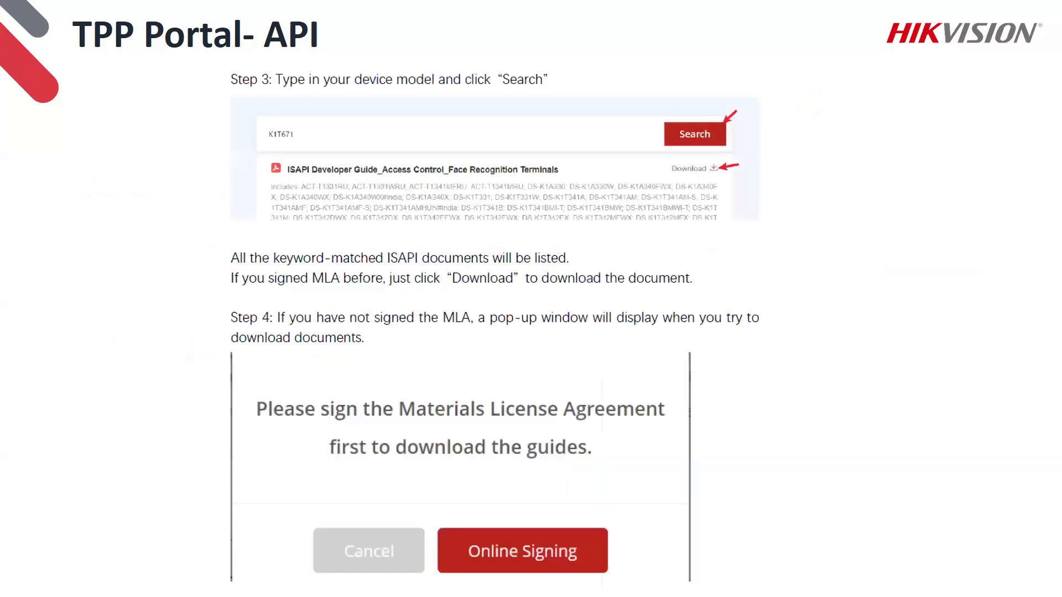
key("Right")
key("Right")
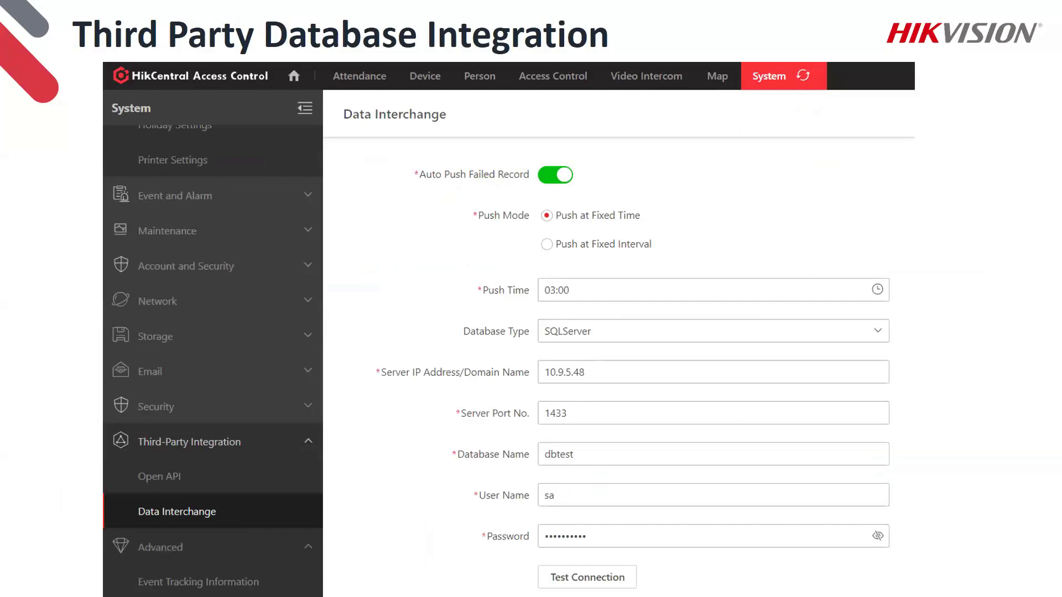
key("Escape")
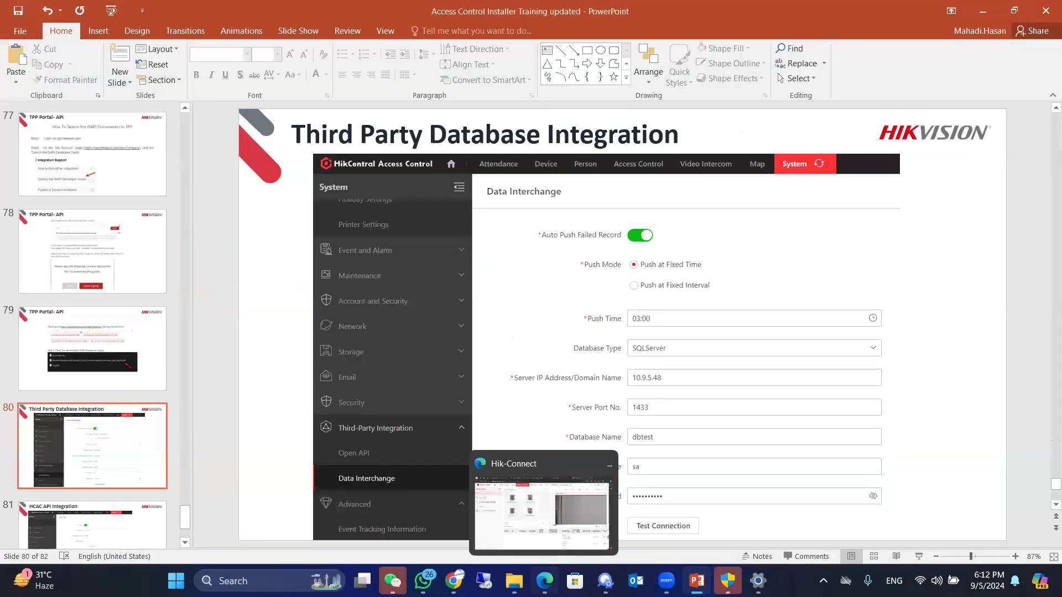
Step: Switch to the Edge browser and log in to the HikCentral Access Control Web Client with the saved admin credentials
left_click(544, 581)
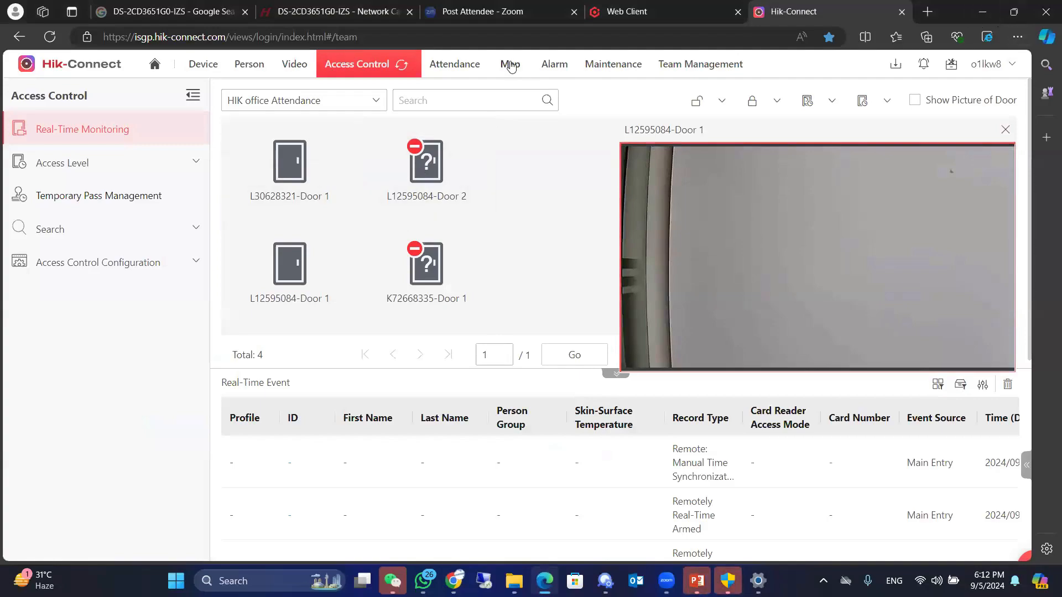
left_click(983, 13)
left_click(983, 15)
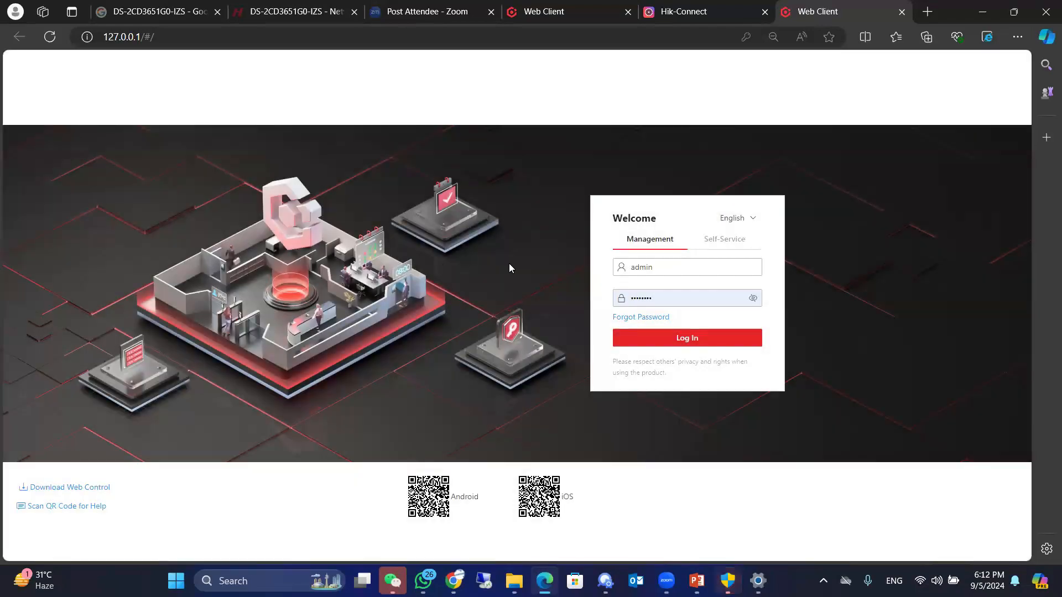
left_click(650, 338)
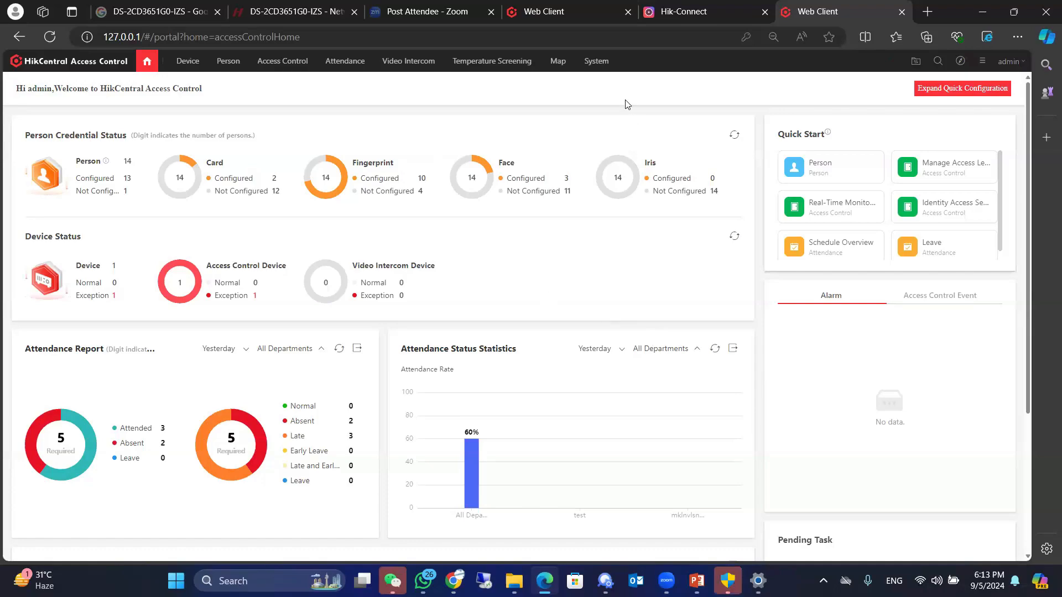
Step: Try to open the System settings, dismiss the error, and log in to HikCentral Access Control again
left_click(596, 61)
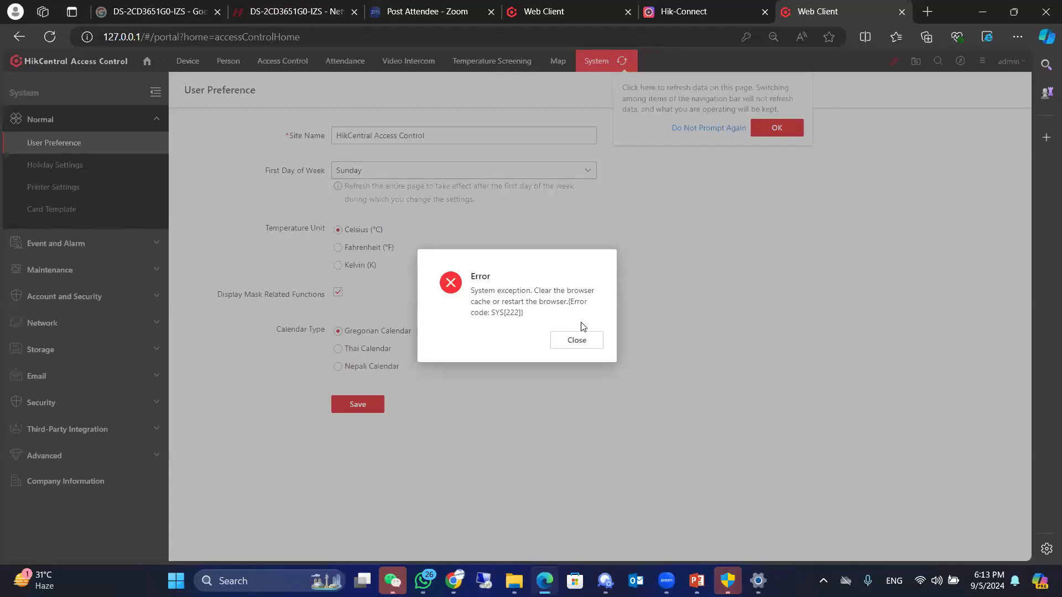
left_click(570, 349)
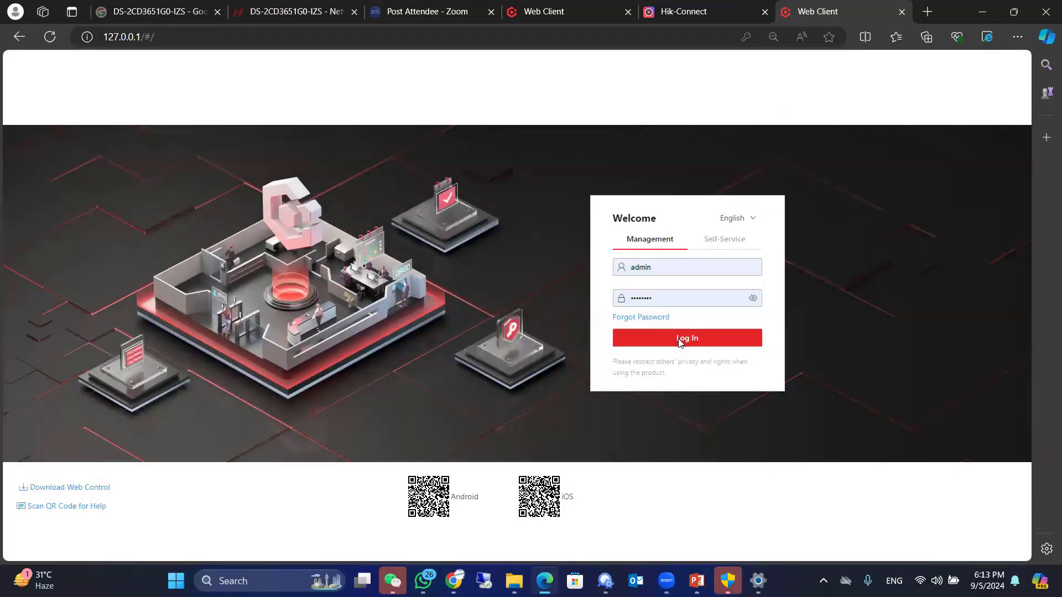
left_click(684, 338)
left_click(645, 315)
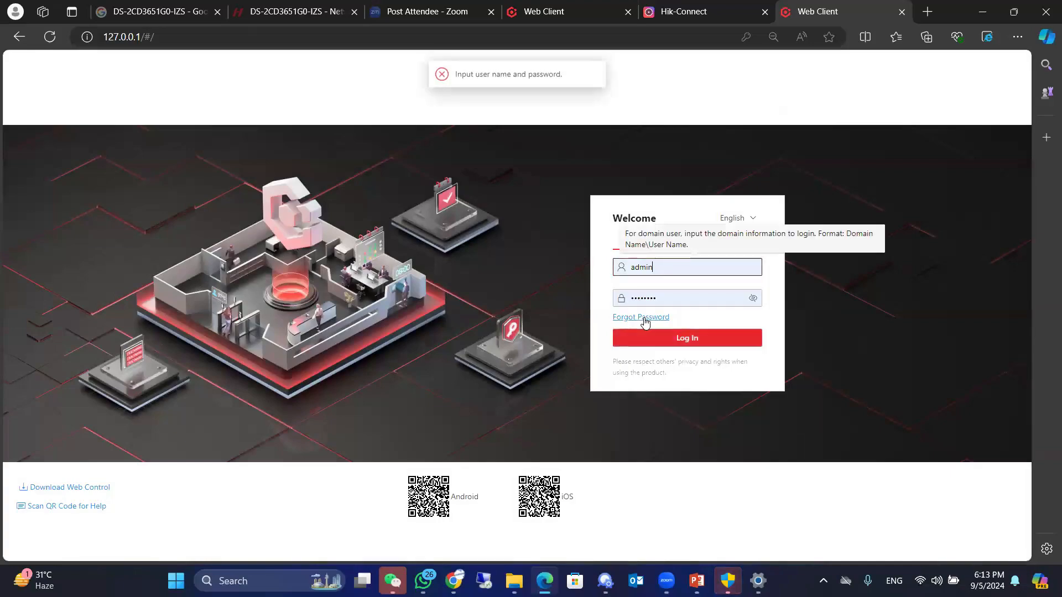
left_click(664, 338)
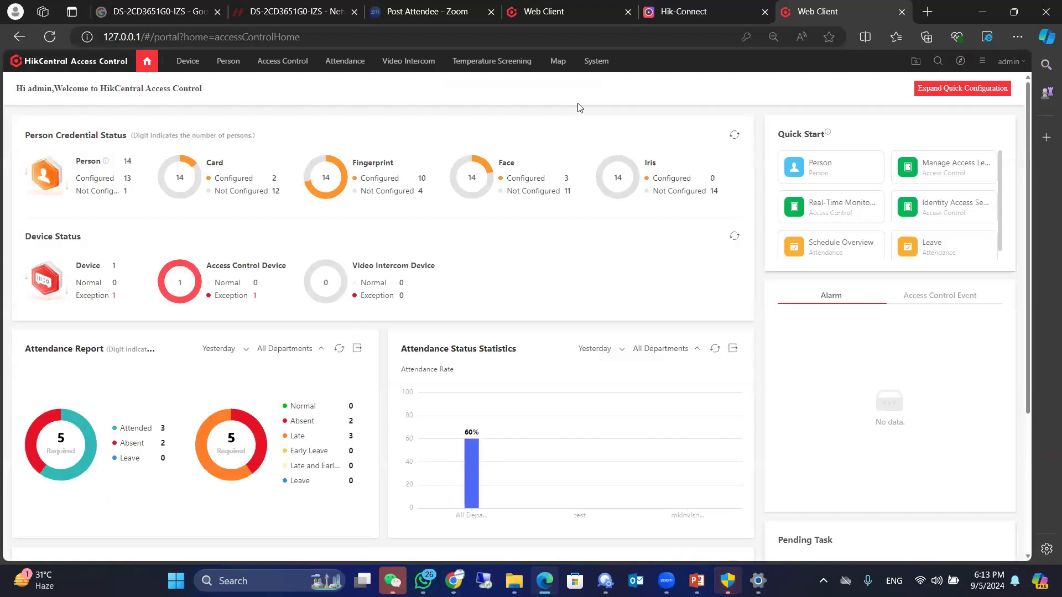
Step: Open the Data Interchange page under Third-Party Integration in the System settings
left_click(595, 62)
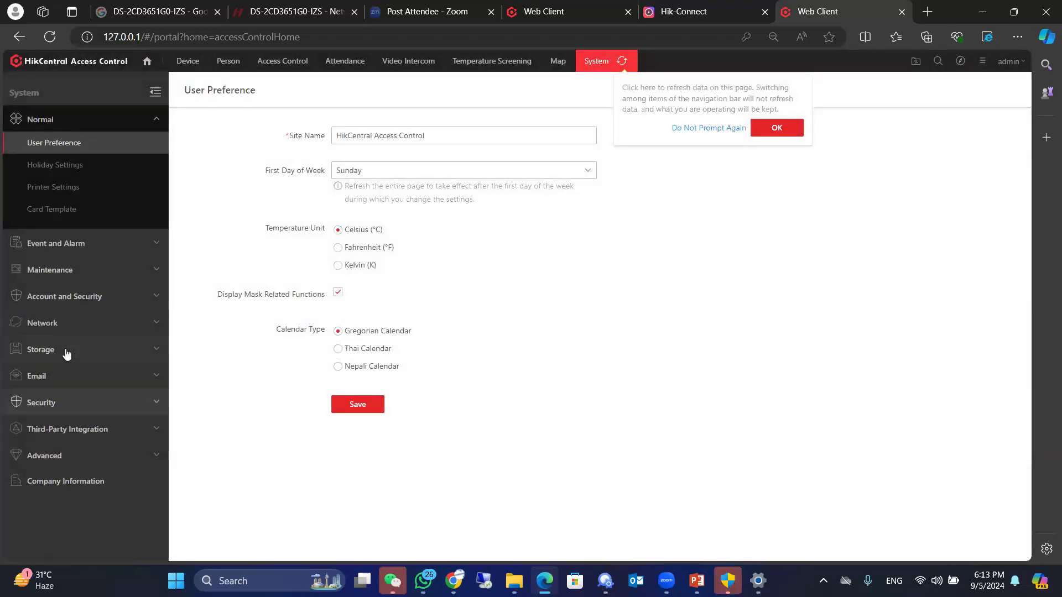
left_click(66, 429)
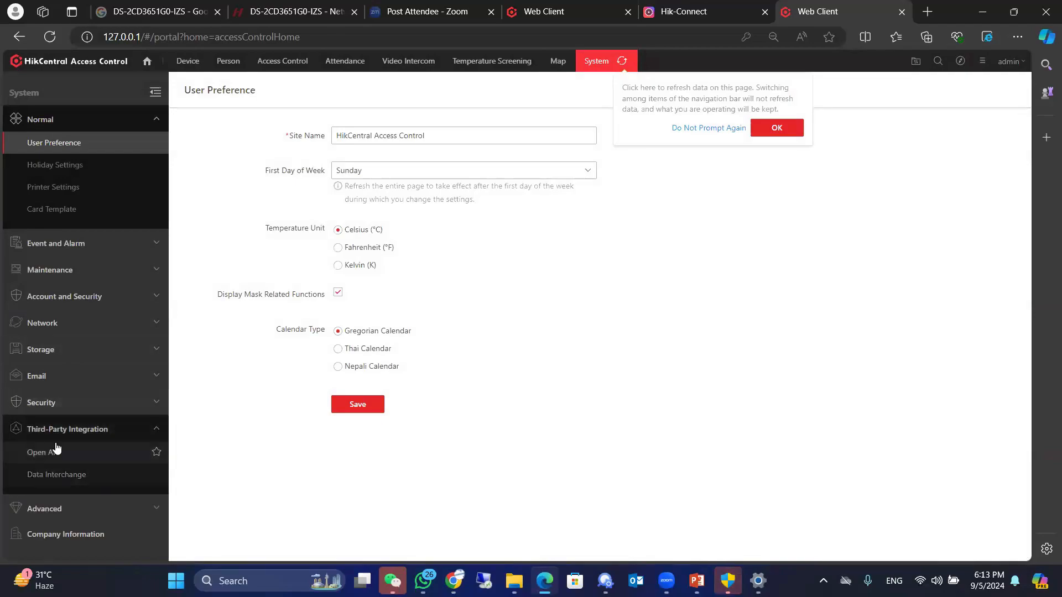
left_click(51, 479)
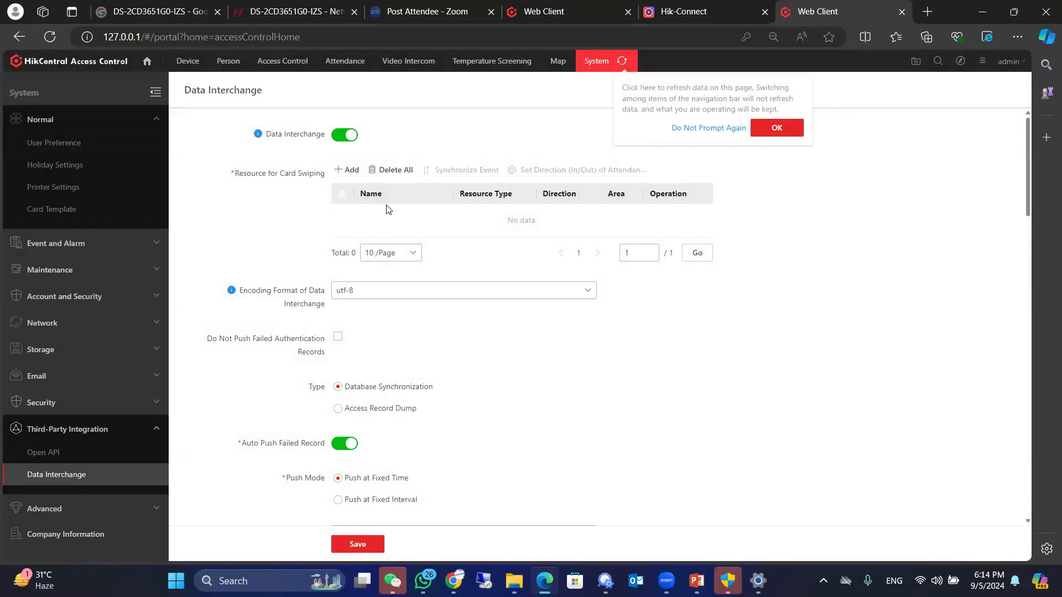
Step: Review the Data Interchange push settings and the available database types, keeping PostgreSQL selected
scroll(486, 197, "down", 3)
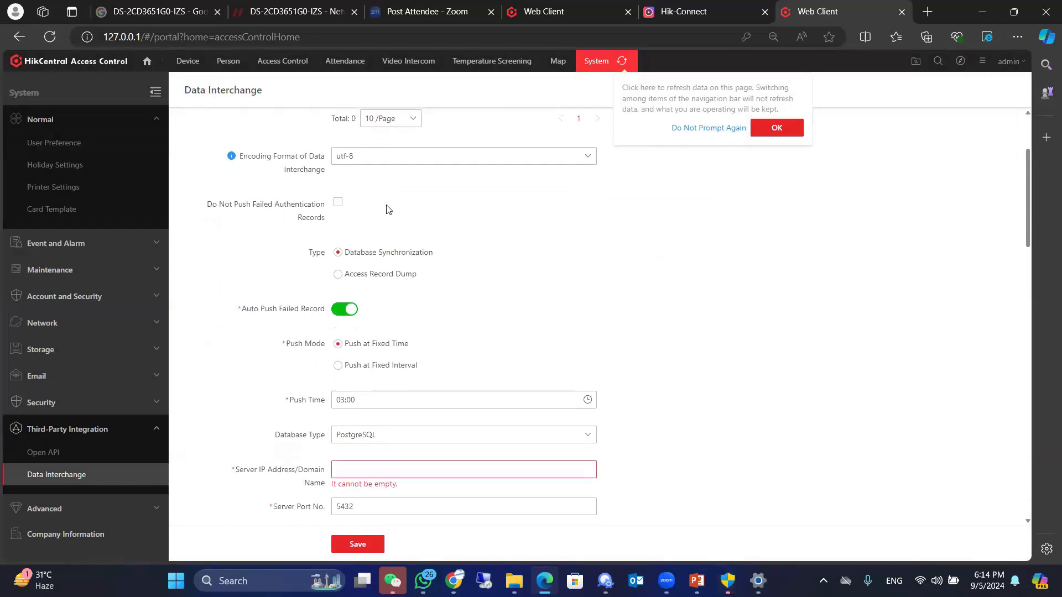
scroll(486, 197, "down", 2)
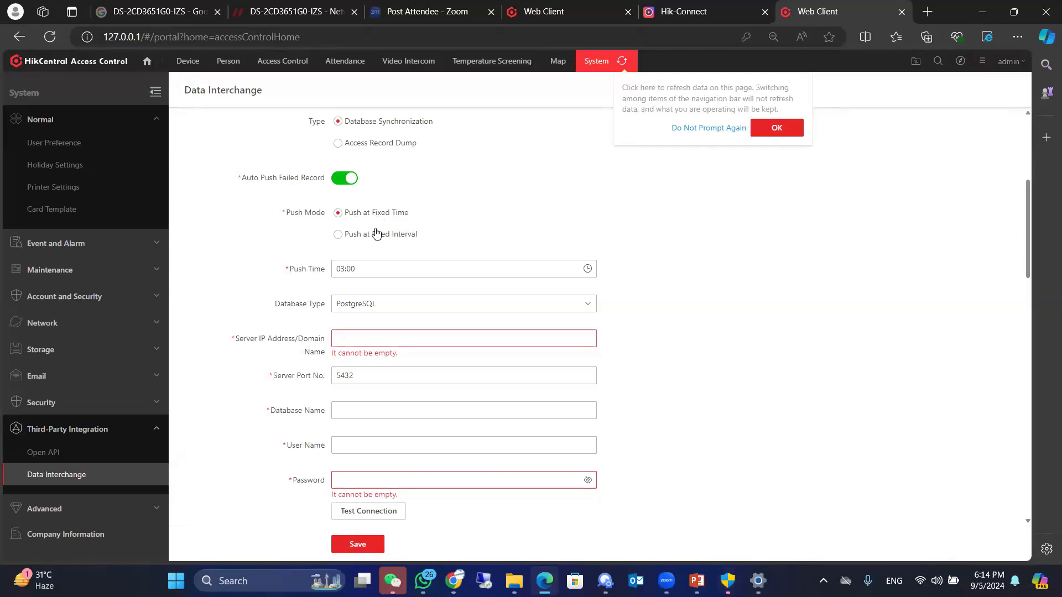
scroll(420, 229, "down", 2)
left_click(427, 229)
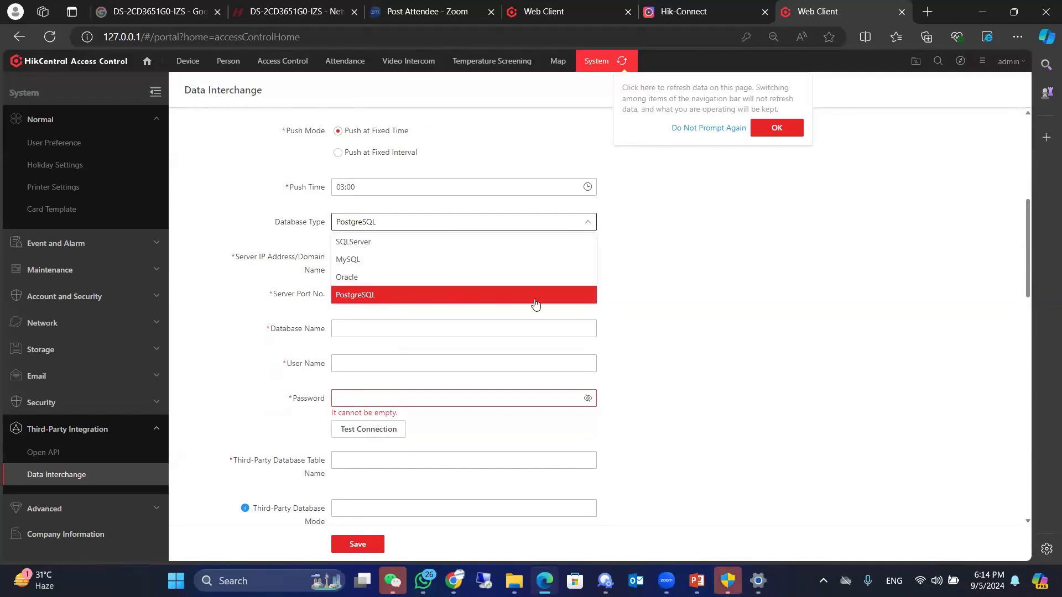
left_click(741, 325)
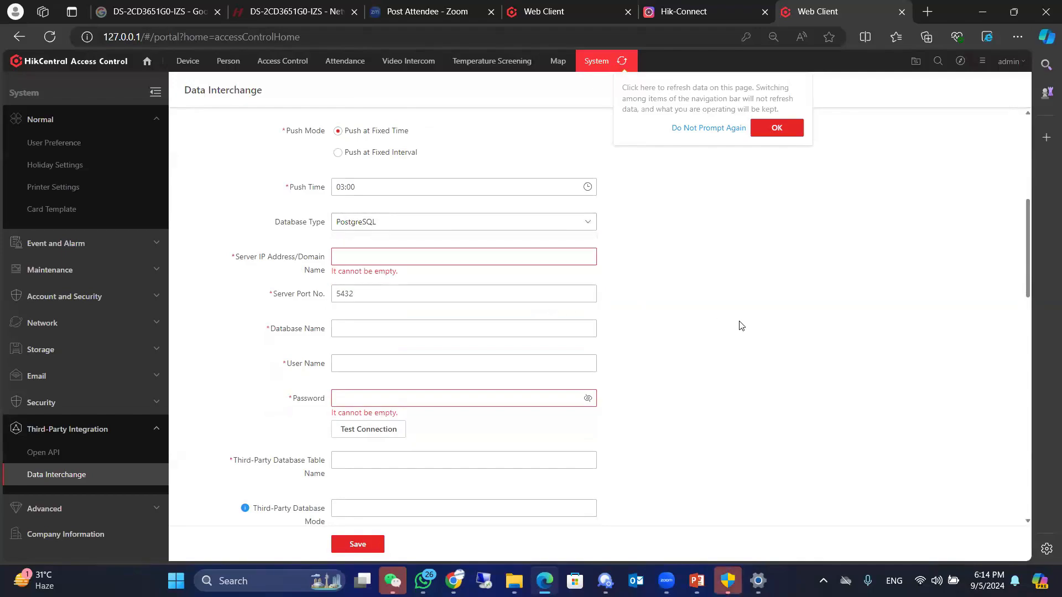
Step: Examine the third-party database connection settings and the table field mapping, from Employee ID through Attendance Status
scroll(363, 267, "down", 1)
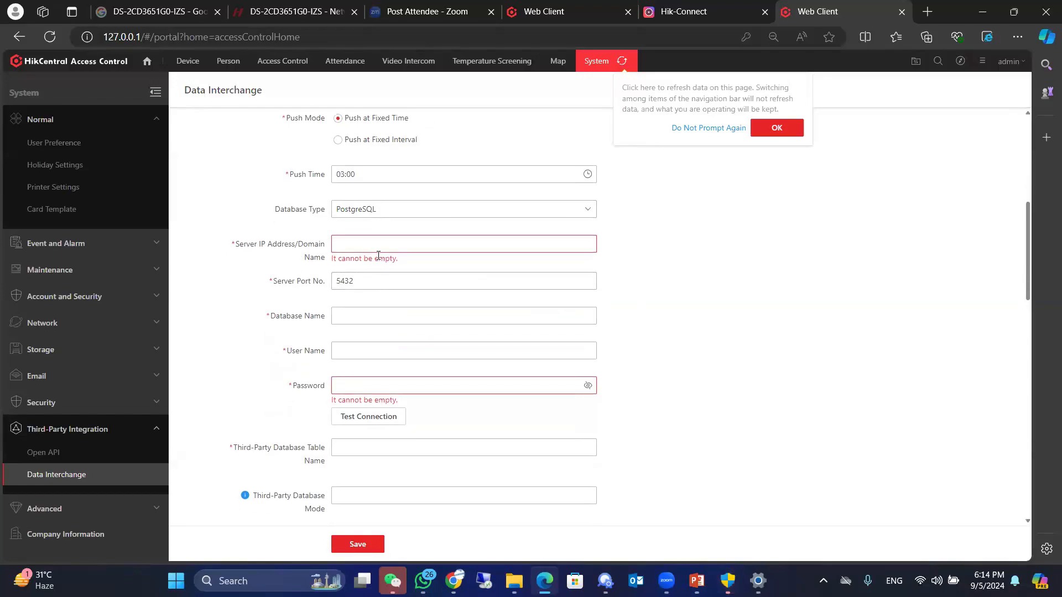
scroll(379, 281, "down", 1)
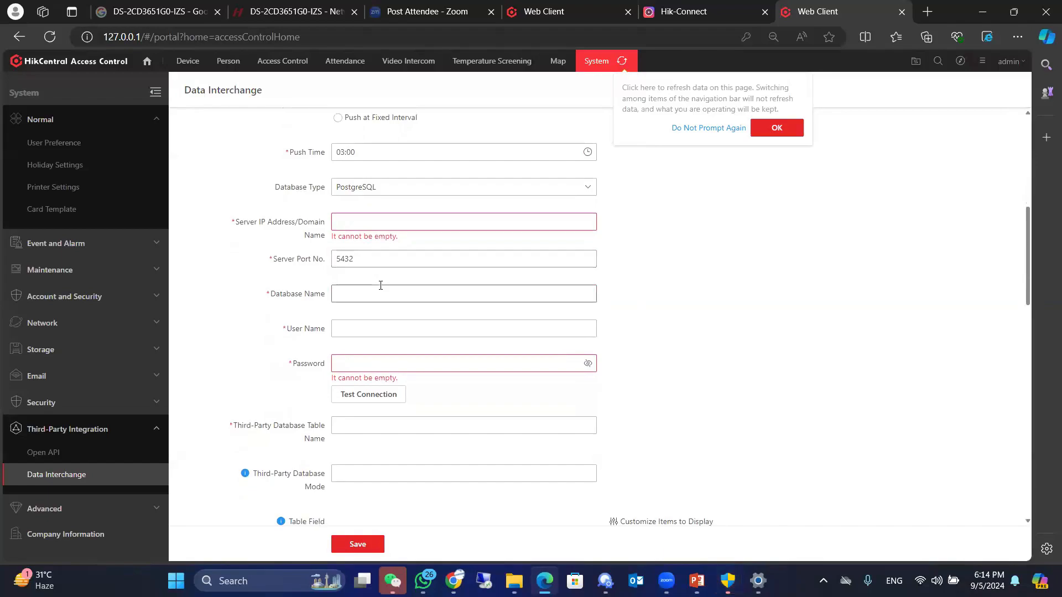
scroll(366, 279, "down", 1)
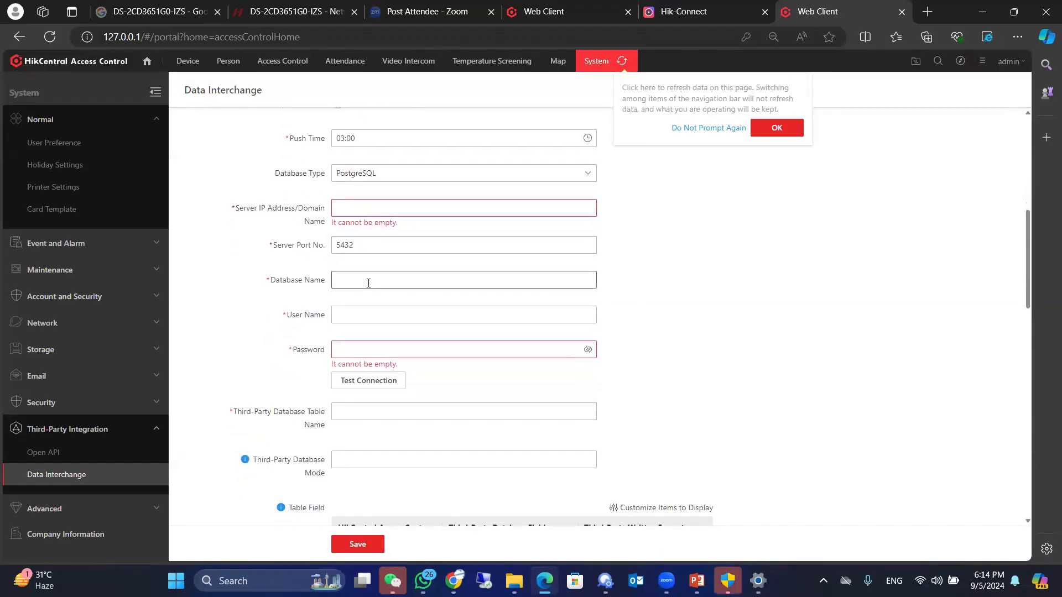
scroll(368, 283, "down", 2)
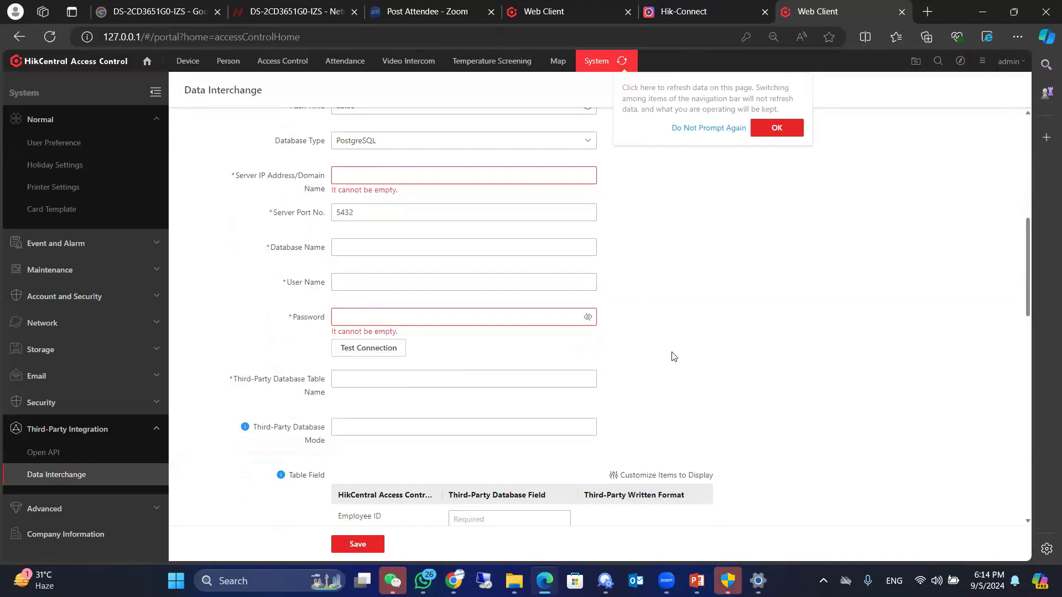
scroll(674, 356, "down", 3)
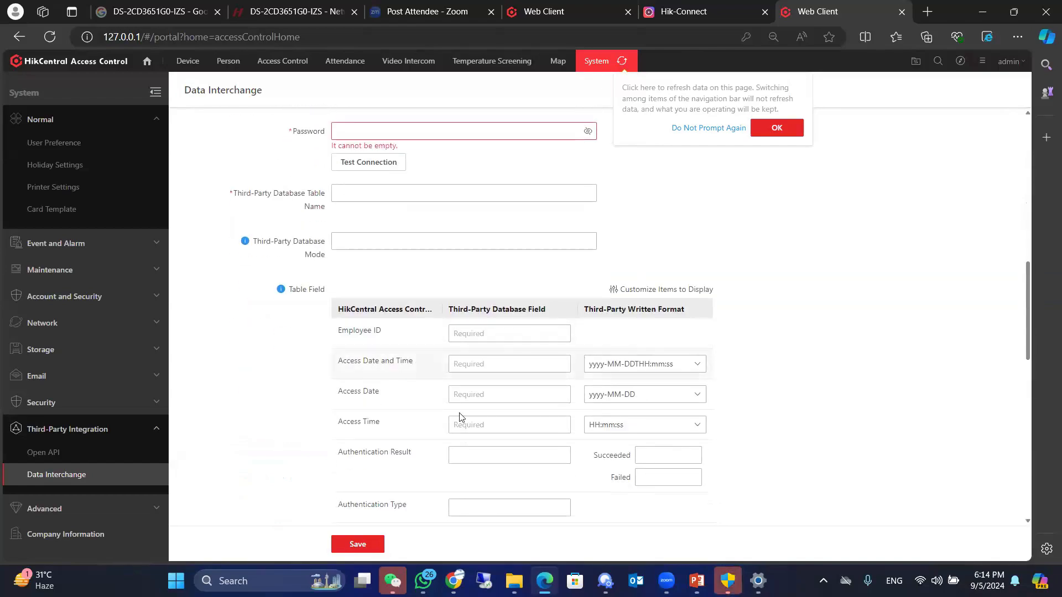
scroll(474, 450, "down", 2)
scroll(474, 450, "down", 10)
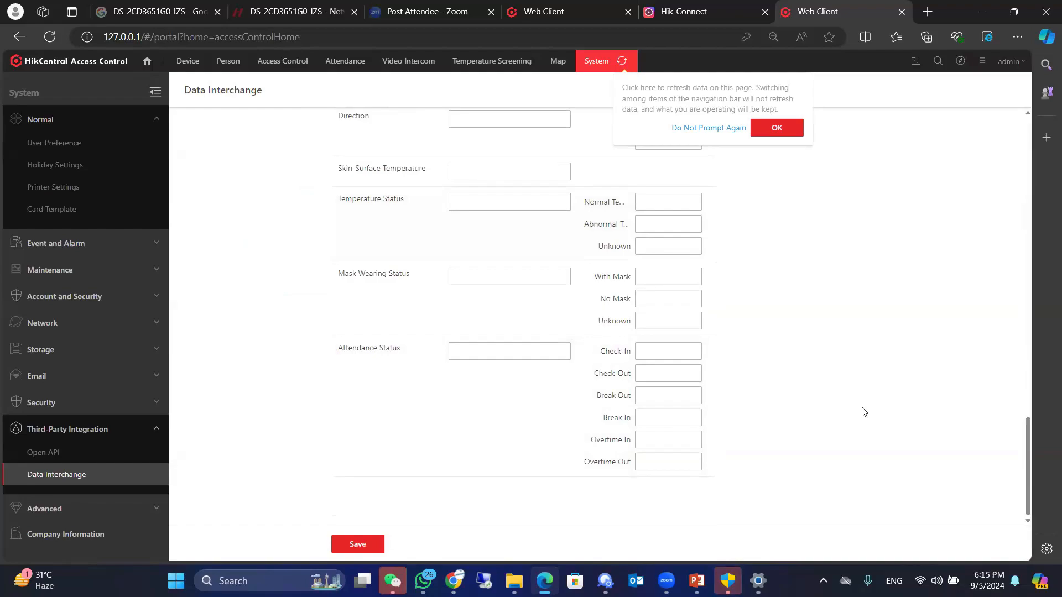
scroll(864, 412, "up", 20)
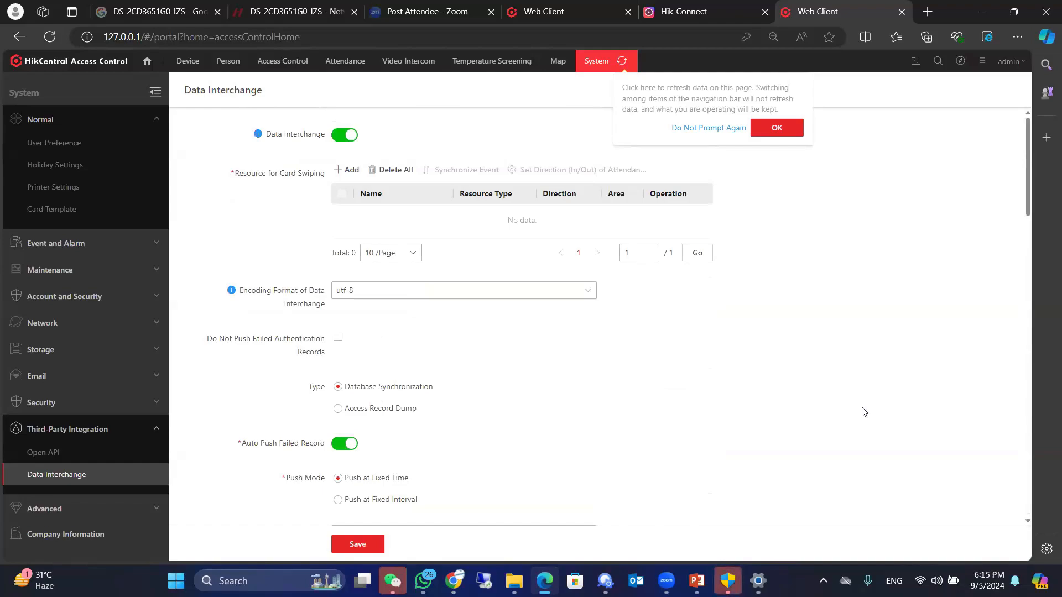
scroll(862, 411, "down", 10)
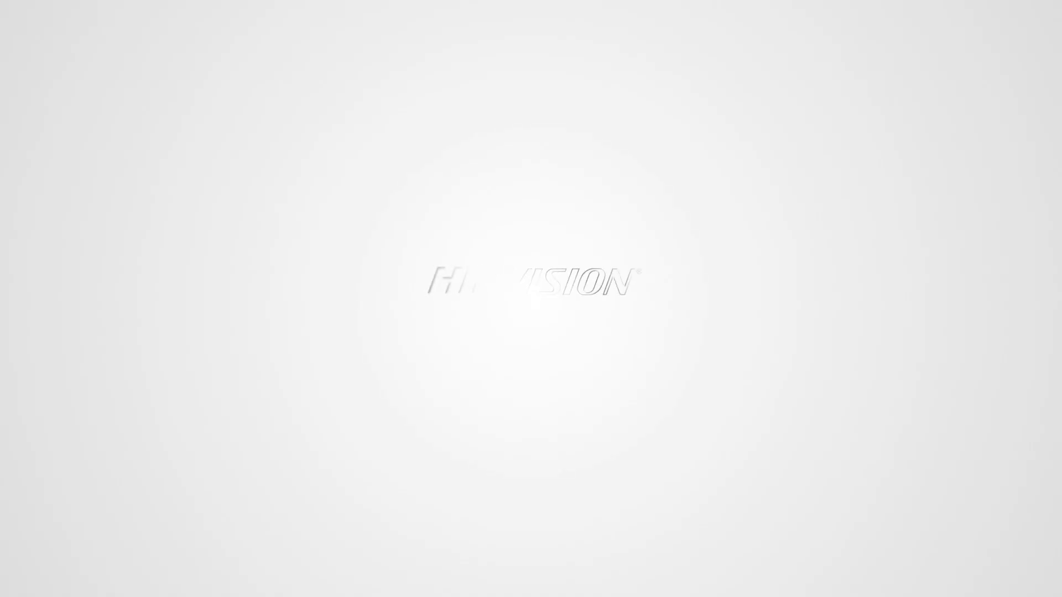